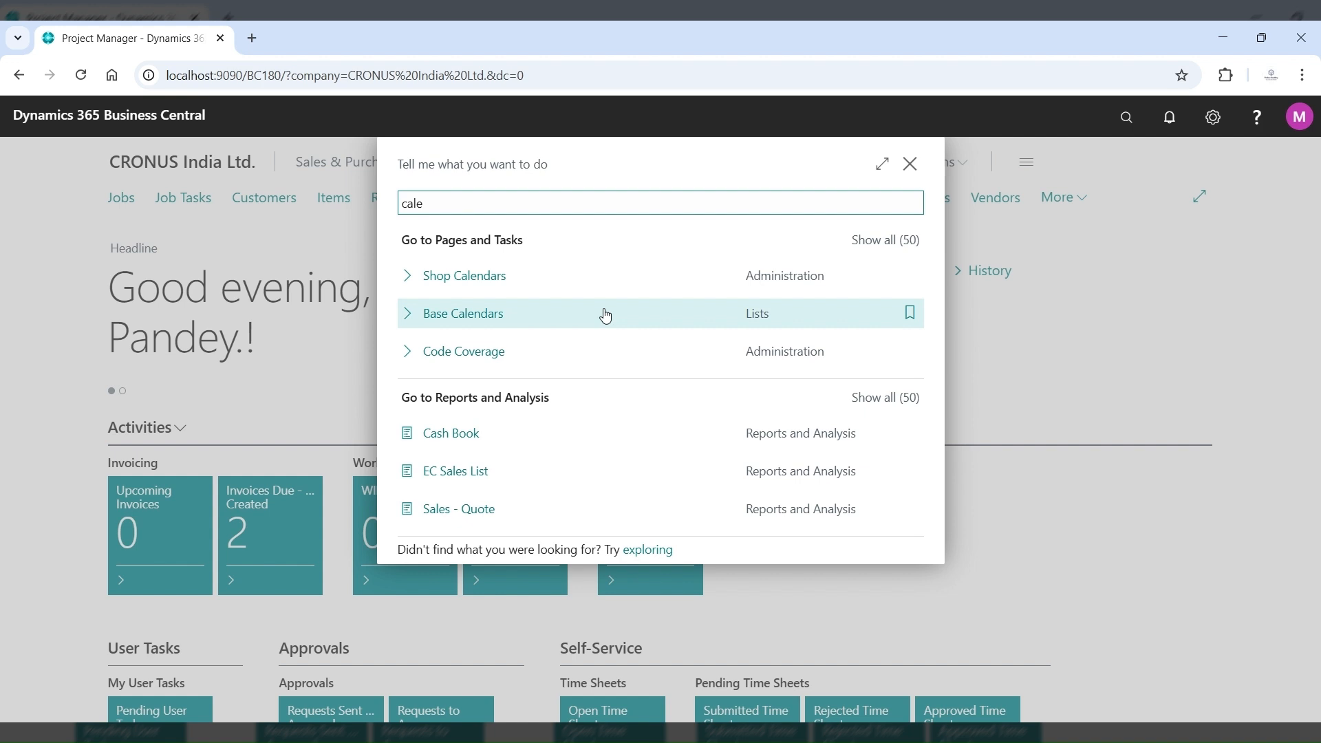
Step: Open the Base Calendars list and open the GB calendar for editing to review its code and name
click(554, 316)
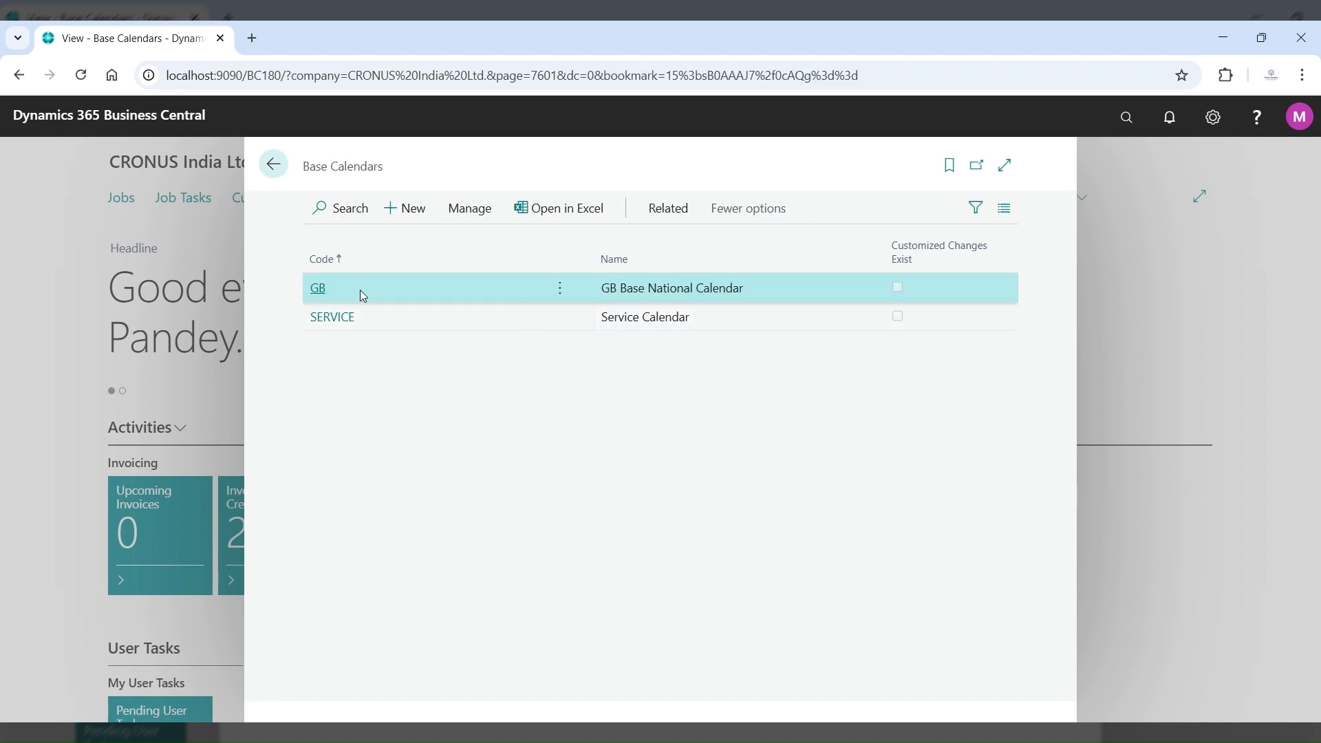
click(560, 288)
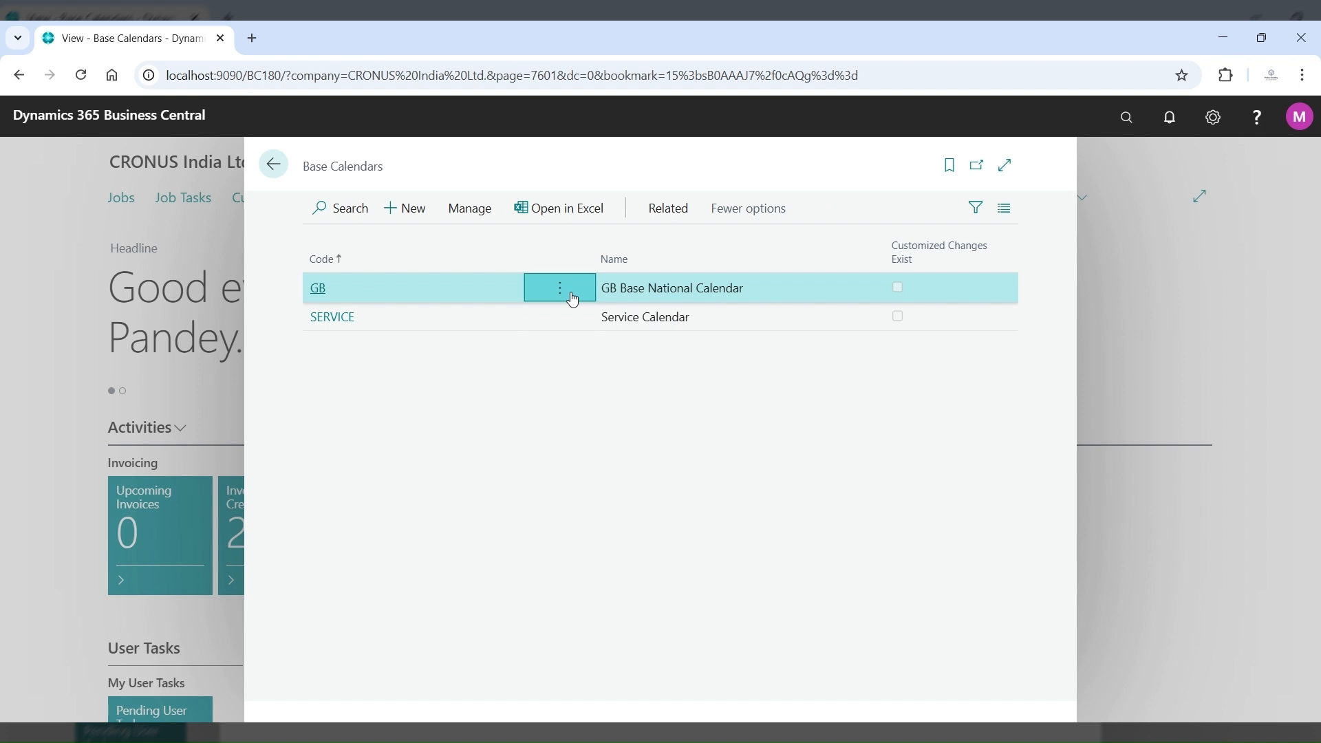
click(556, 351)
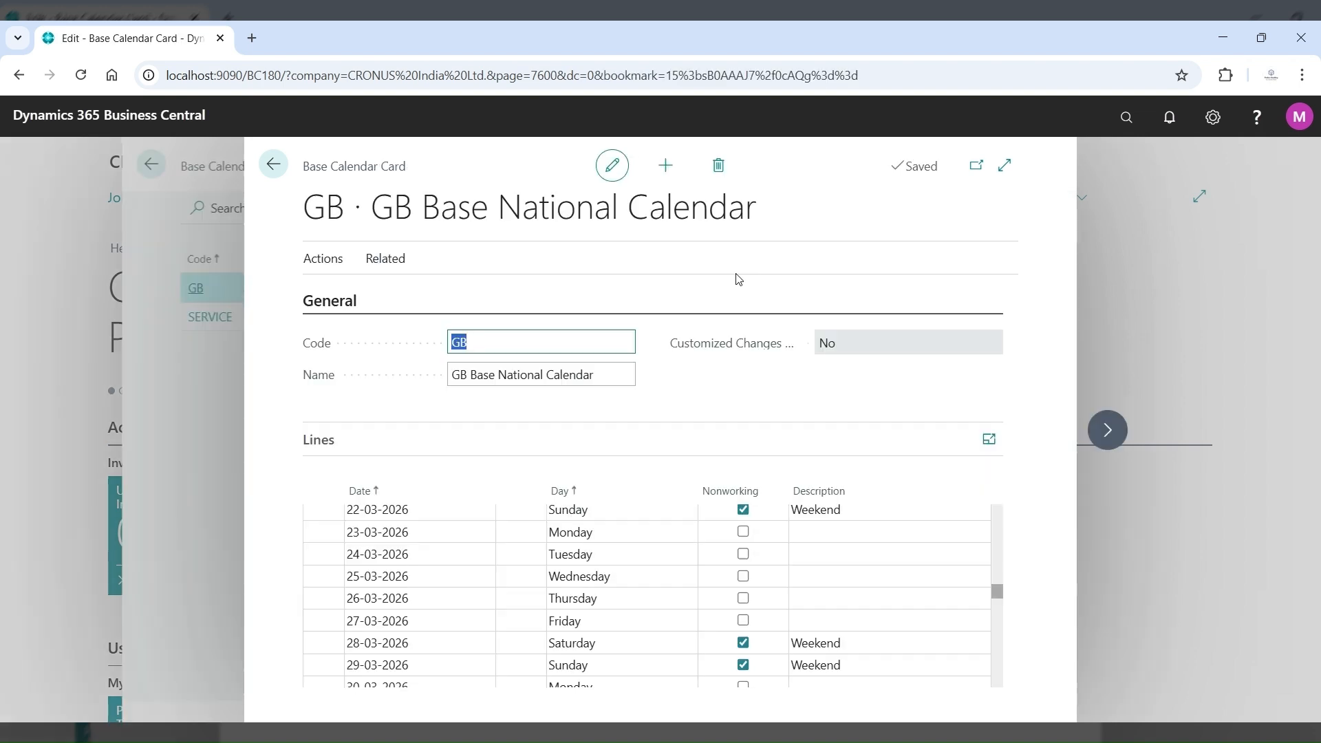
click(489, 347)
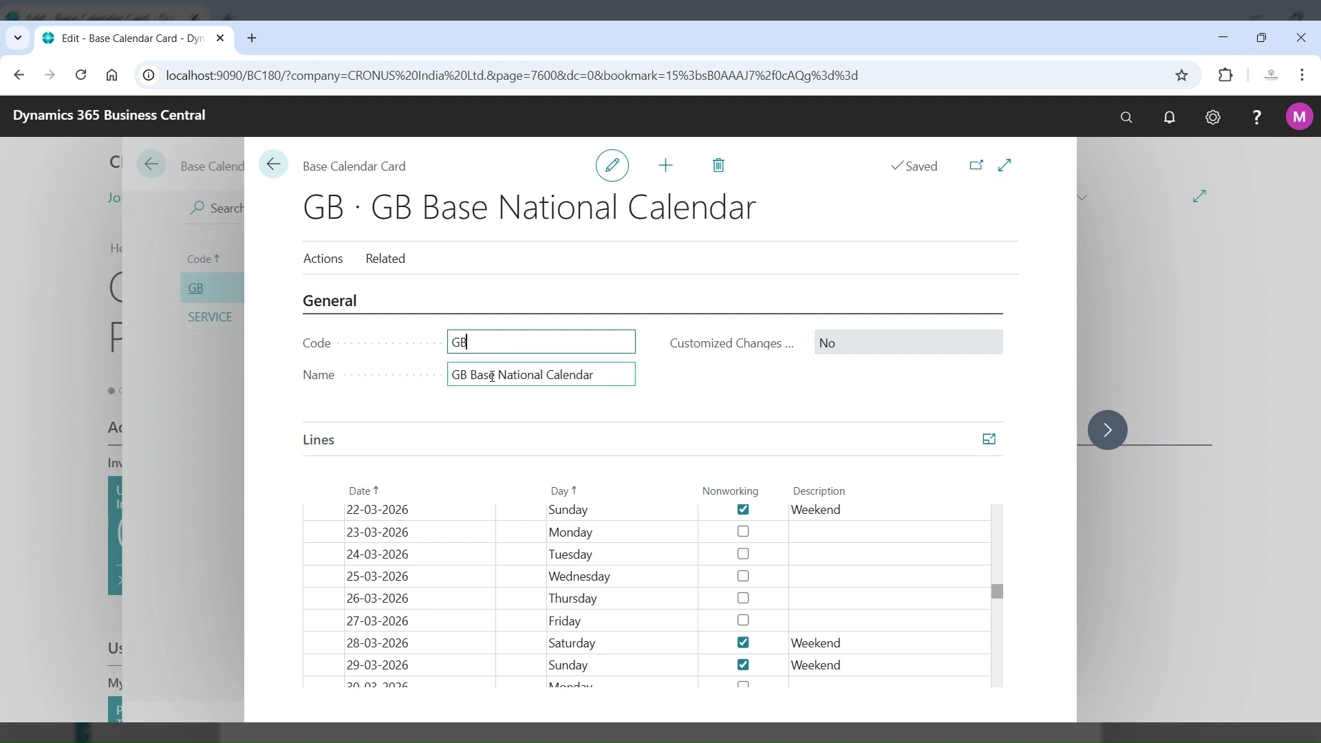
click(563, 374)
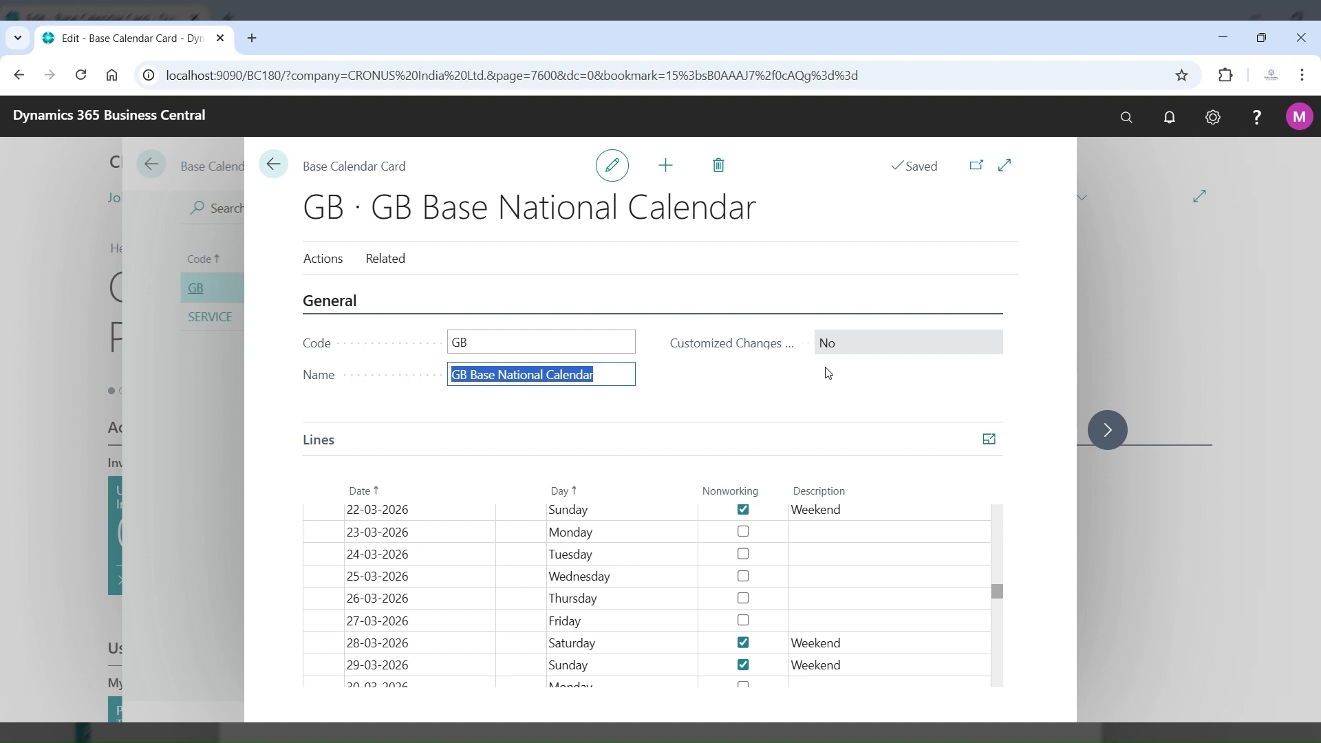
Step: Examine the nonworking days and holiday descriptions in the GB calendar's 2026 date lines, and return to the calendar list
drag(998, 593, 1005, 502)
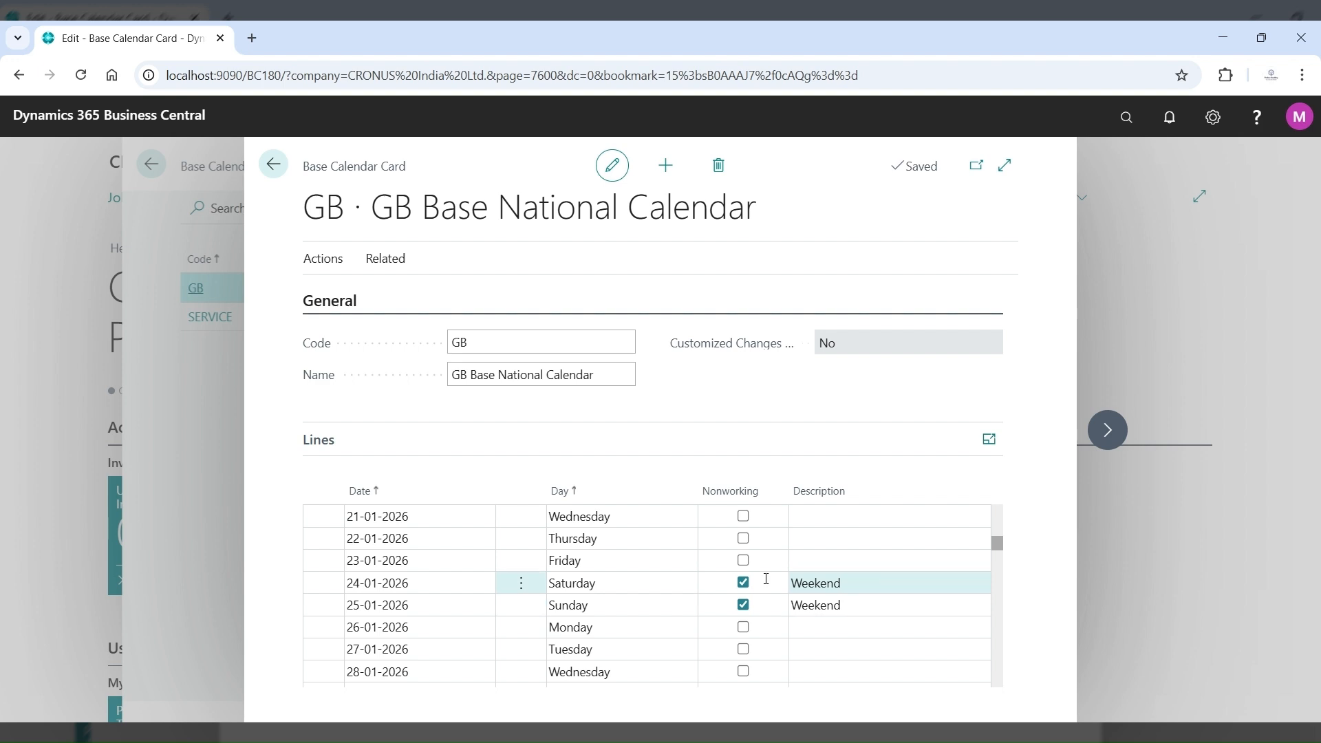
click(751, 627)
click(748, 608)
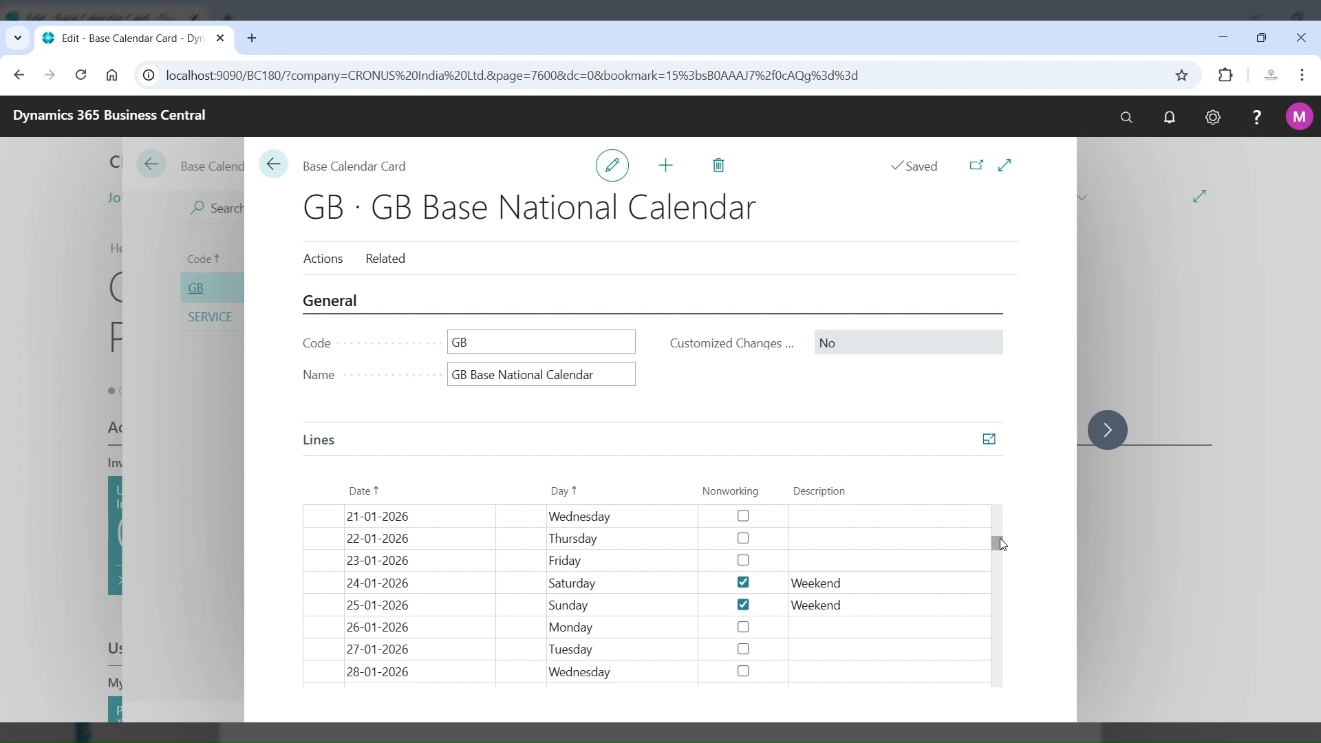
drag(1000, 538, 1002, 517)
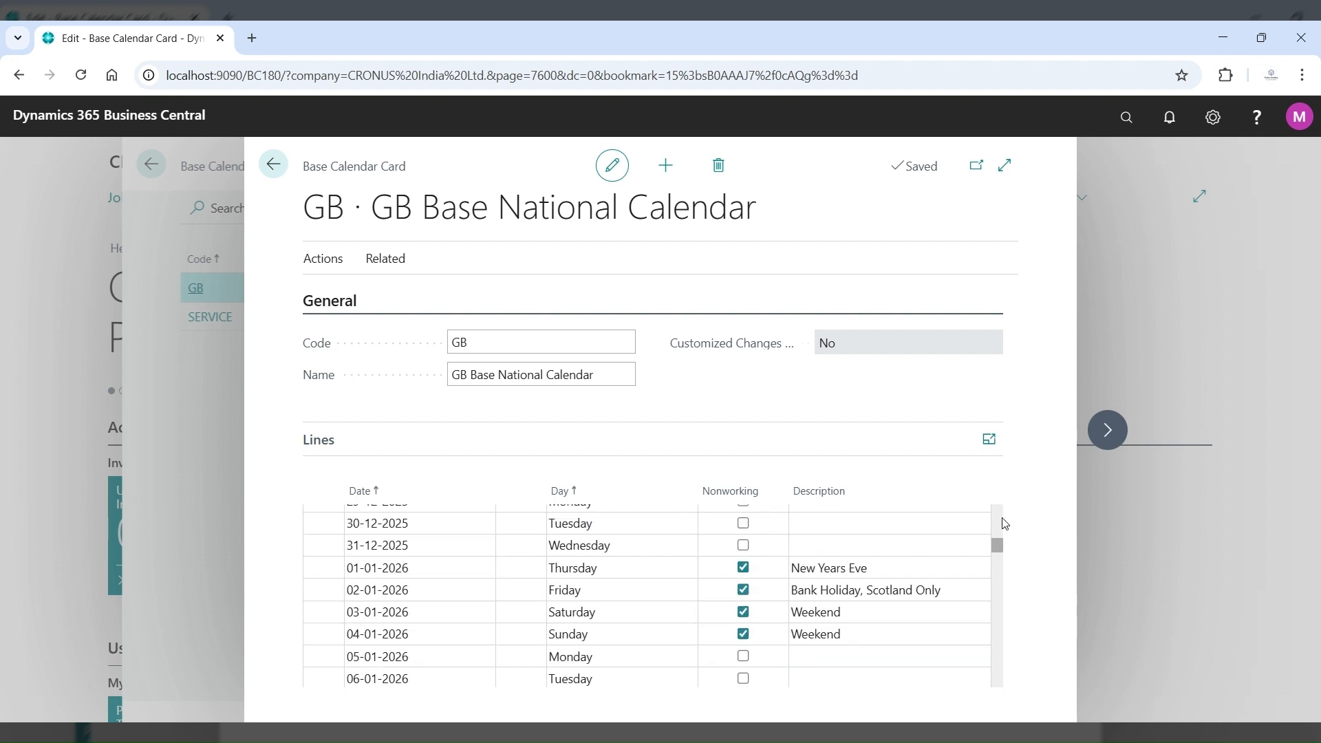
scroll(1001, 566, down, 3)
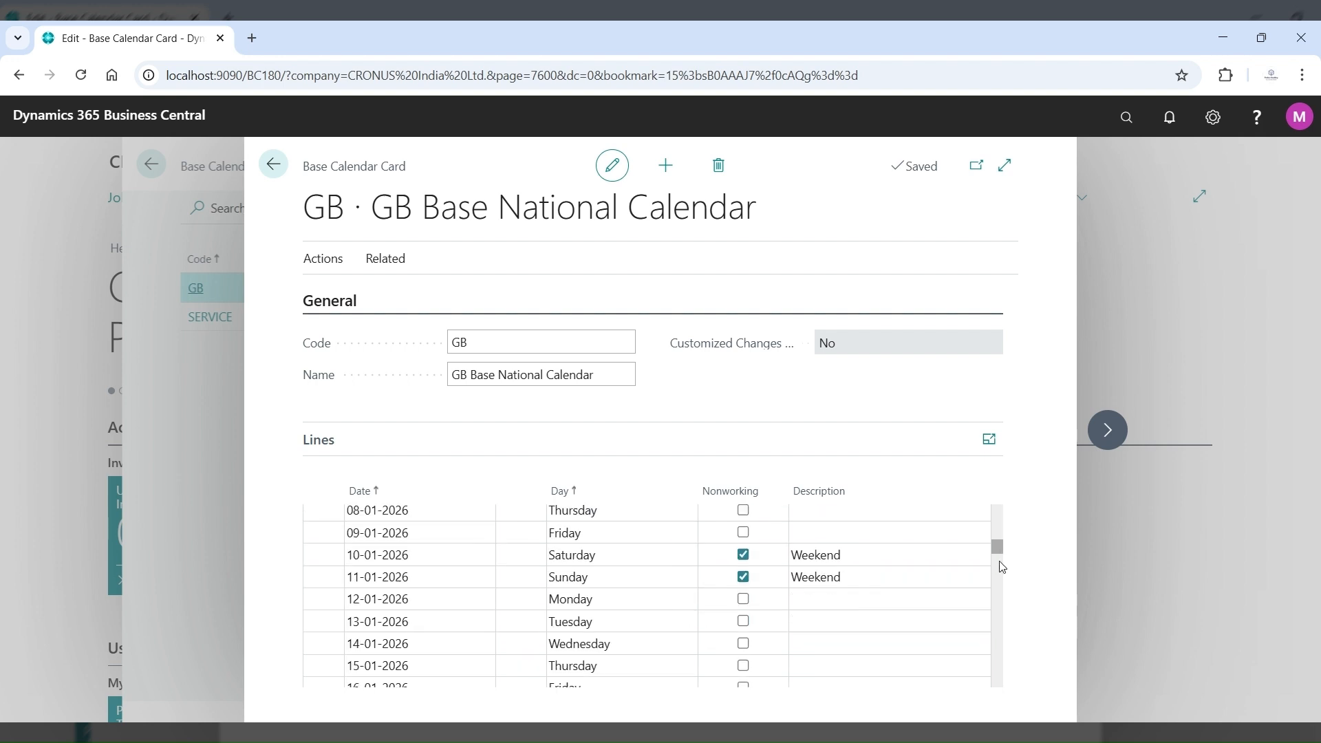
scroll(1000, 566, down, 10)
scroll(1006, 589, down, 15)
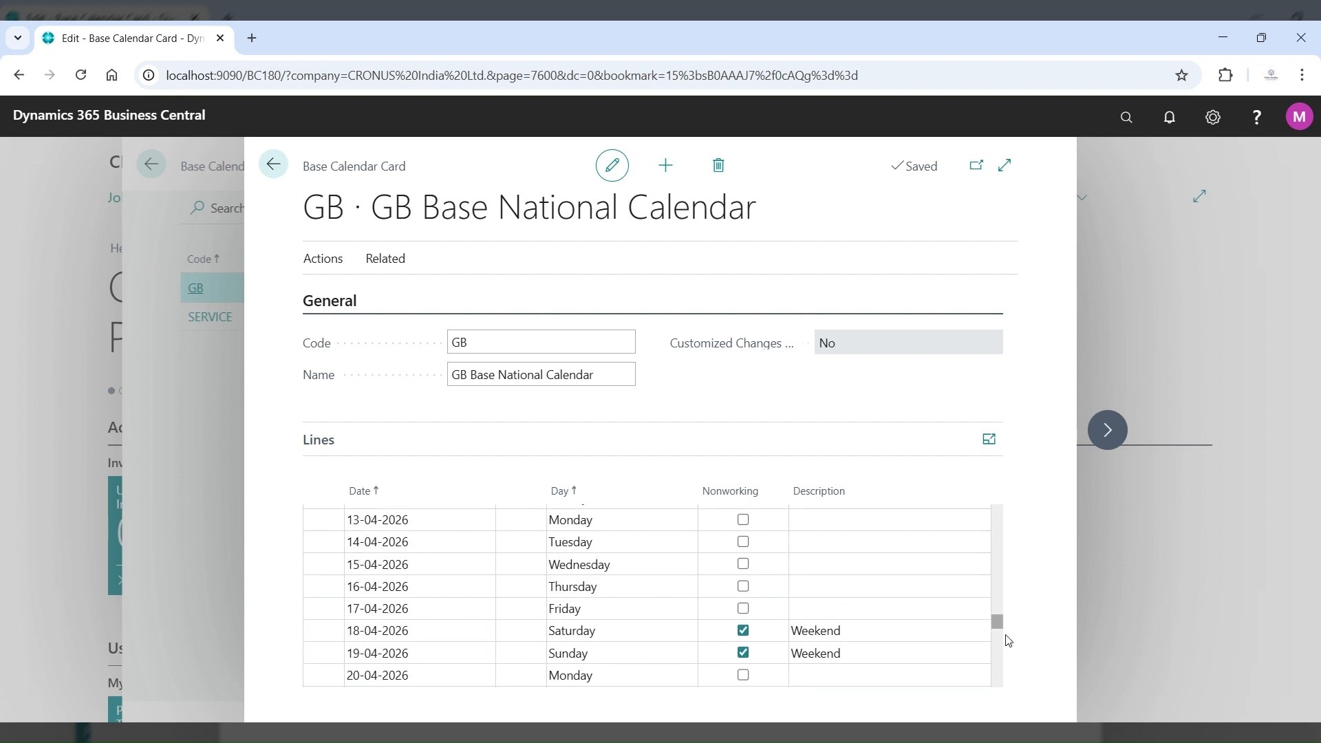
scroll(1007, 640, down, 5)
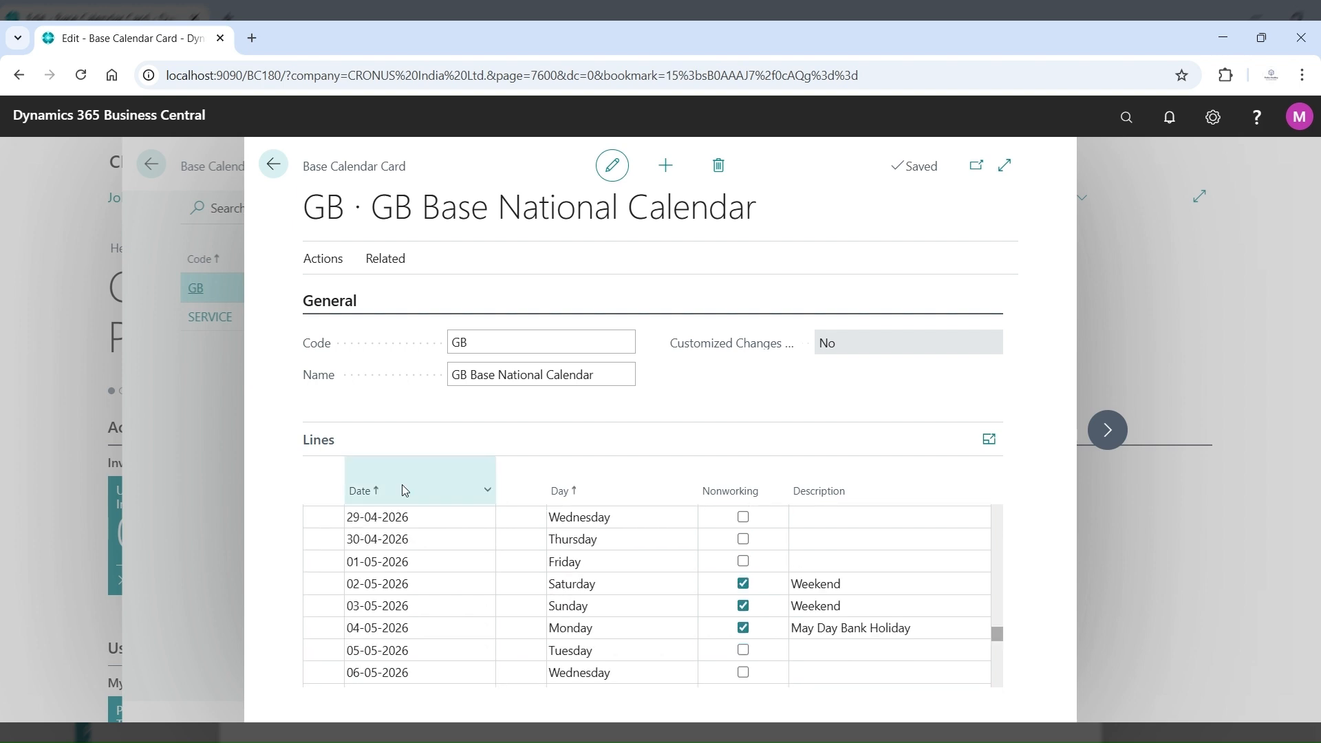
click(273, 165)
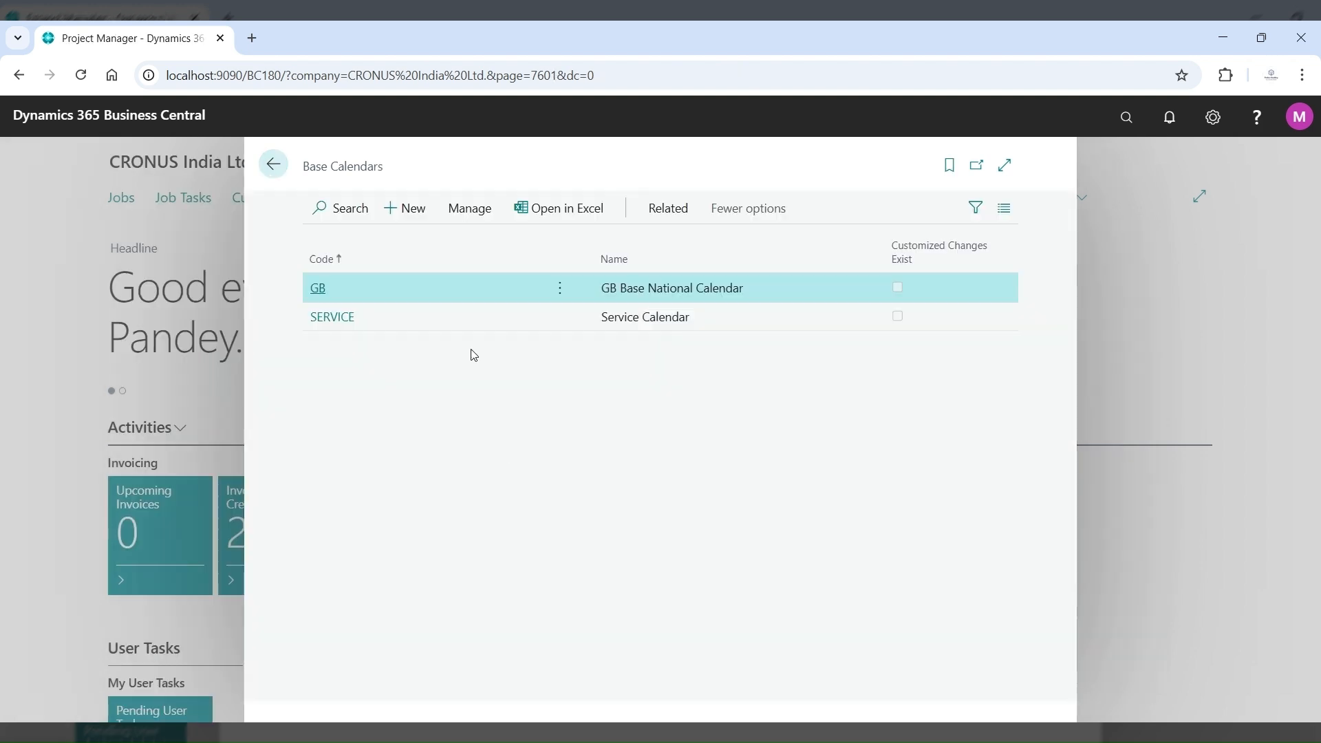
Step: Create a base calendar with the code TESTING and look through its generated date lines
click(413, 209)
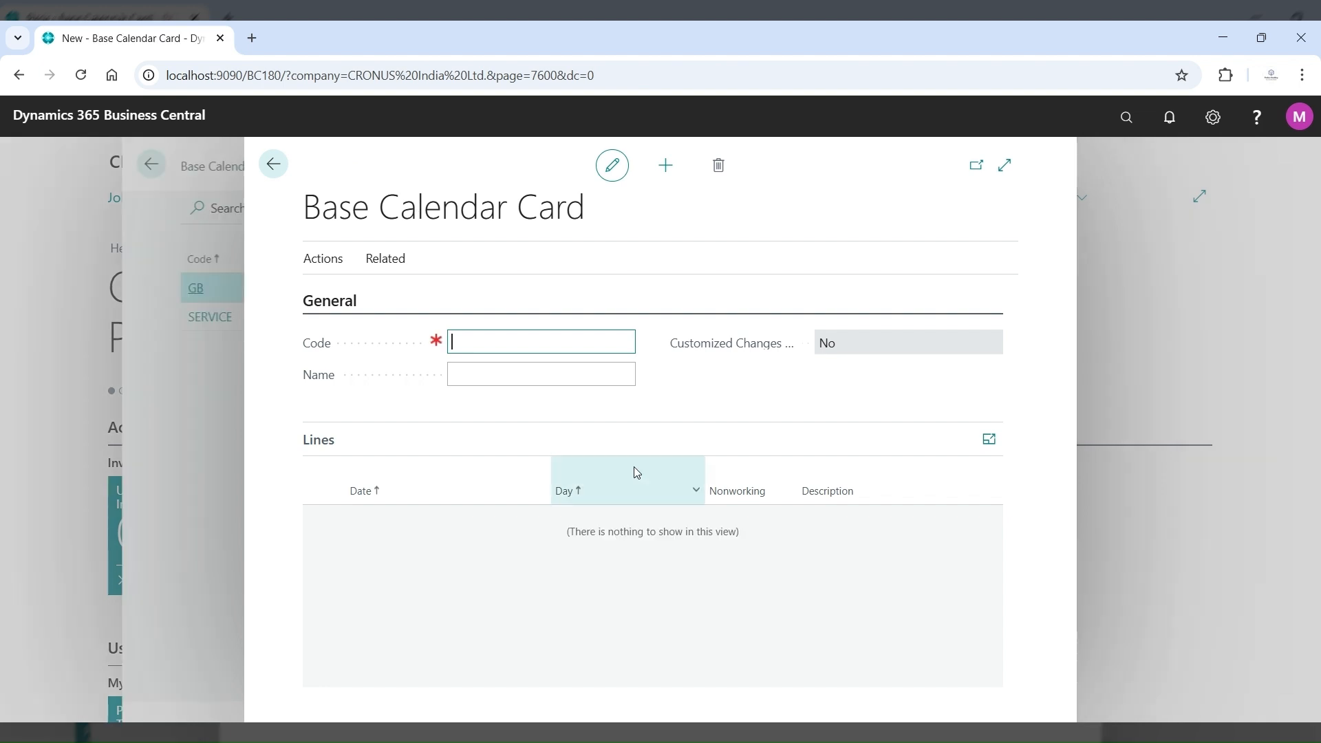
text(testing)
click(518, 379)
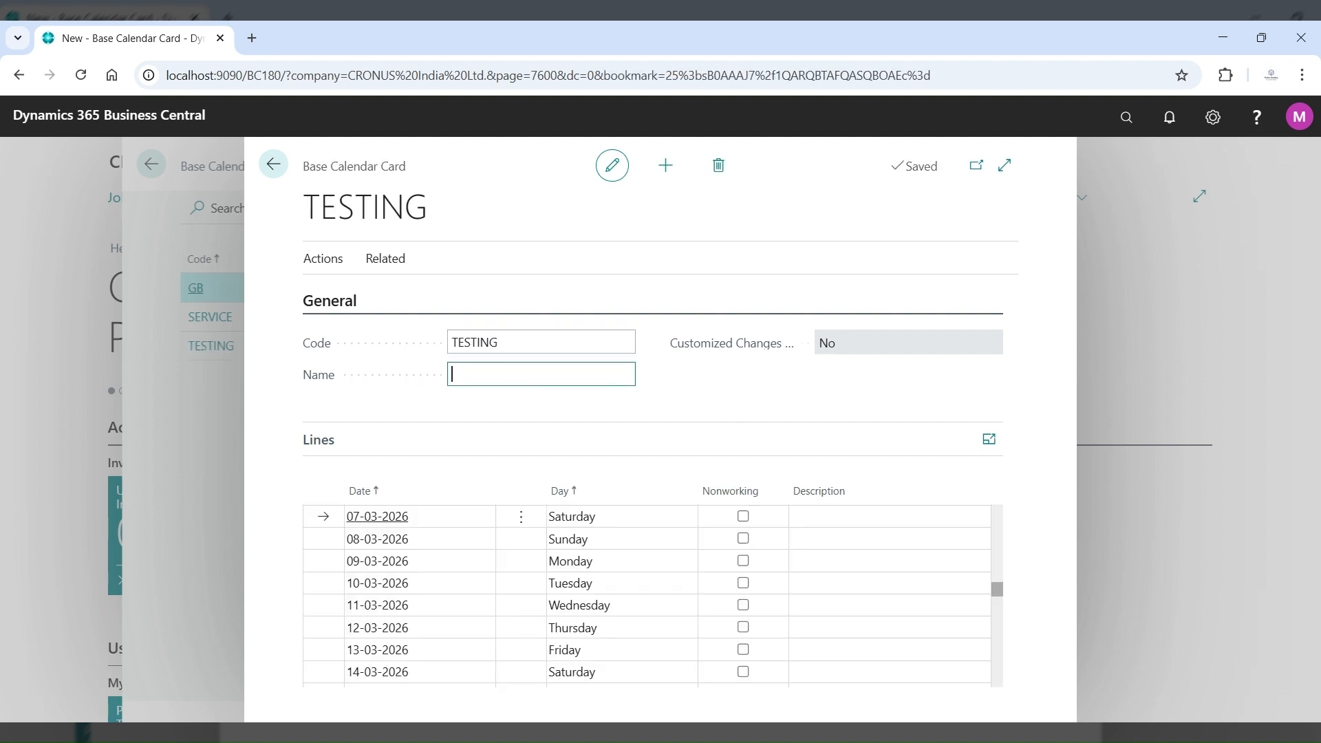
drag(998, 592, 996, 509)
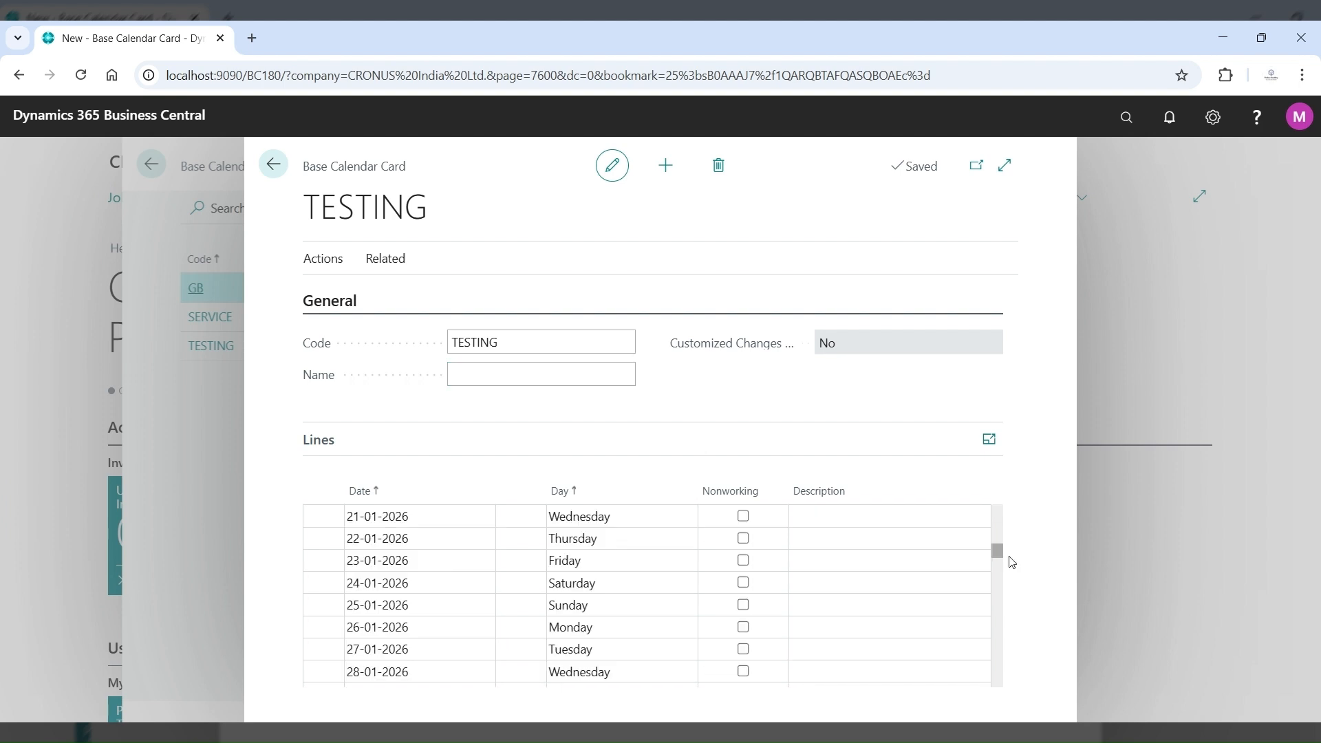
drag(997, 551, 998, 521)
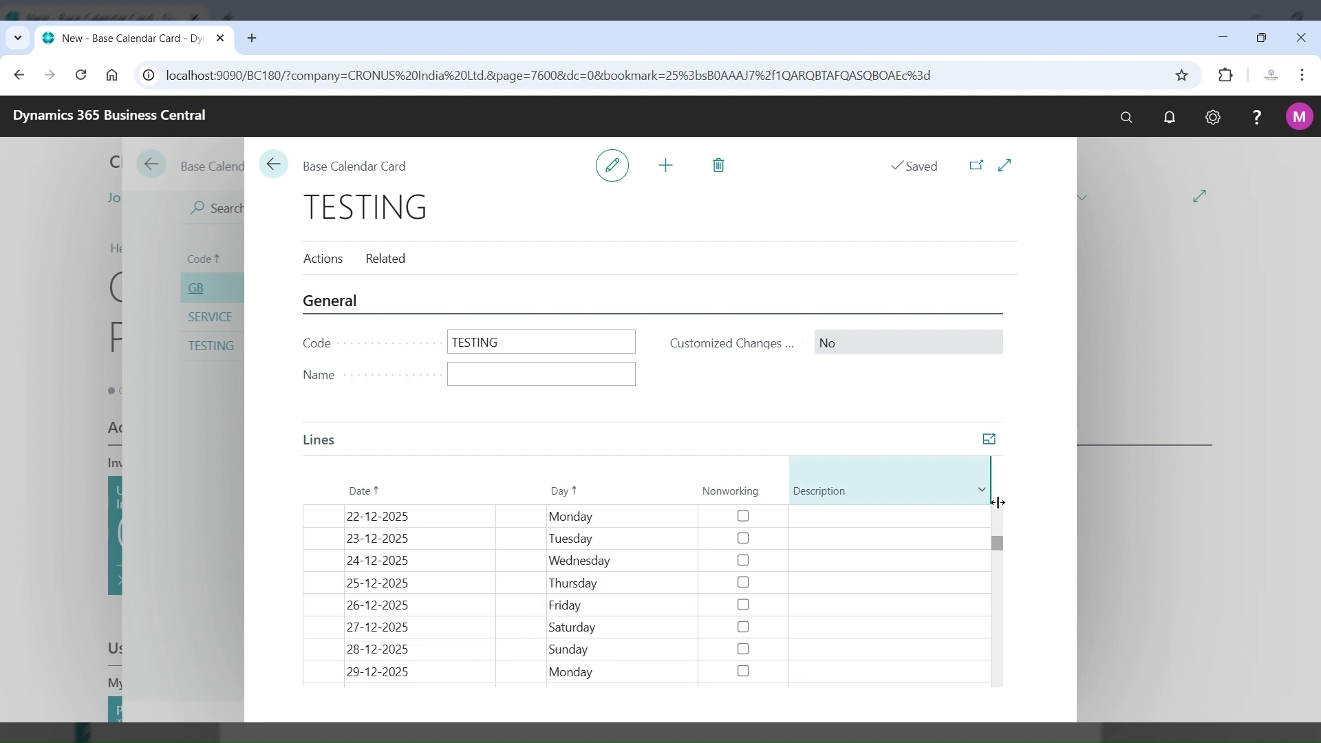
scroll(997, 591, down, 5)
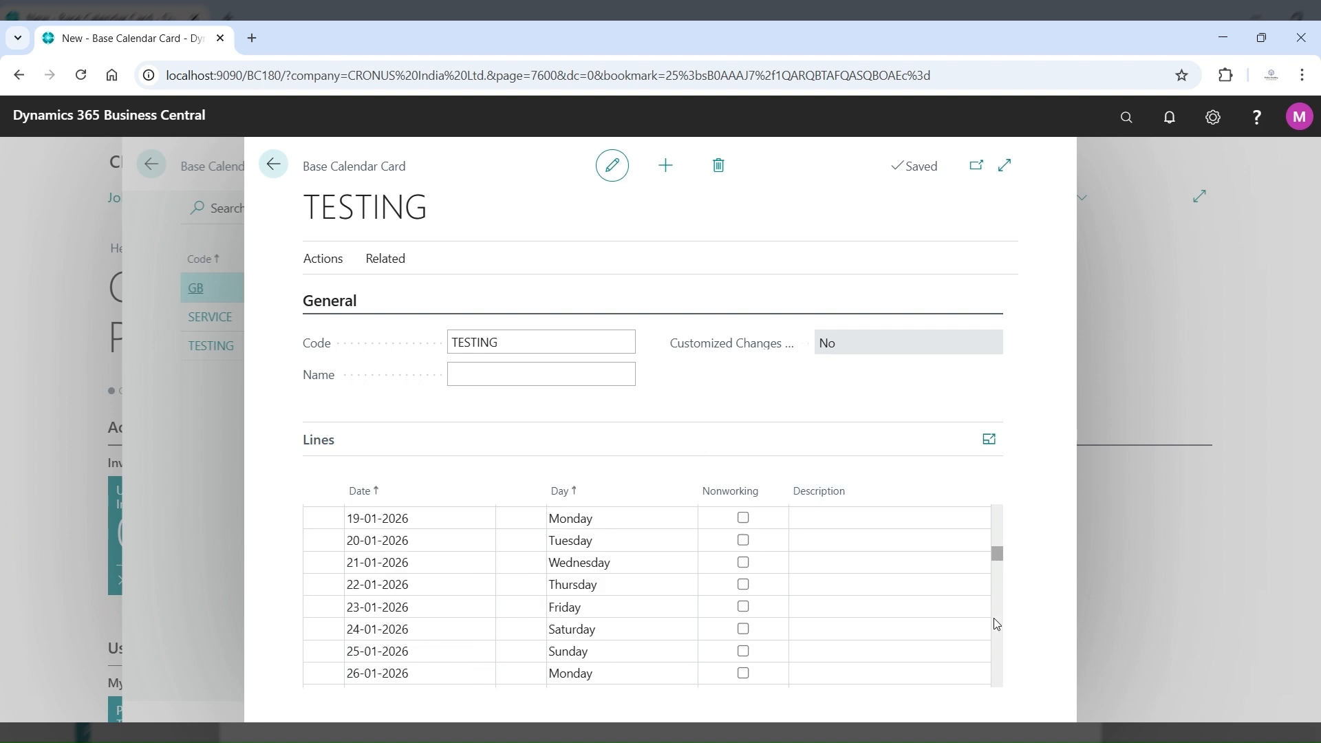
scroll(997, 624, down, 3)
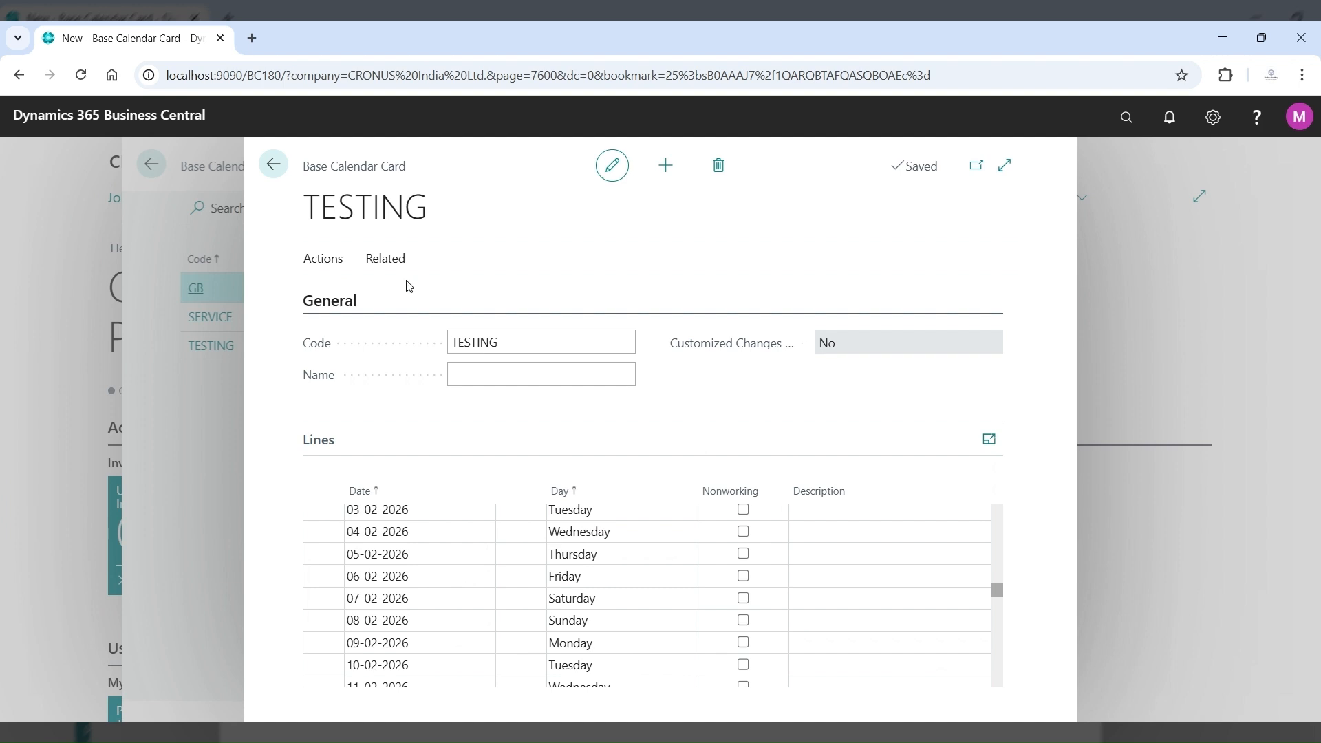
Step: Return to the calendar list and delete the TESTING base calendar
click(273, 165)
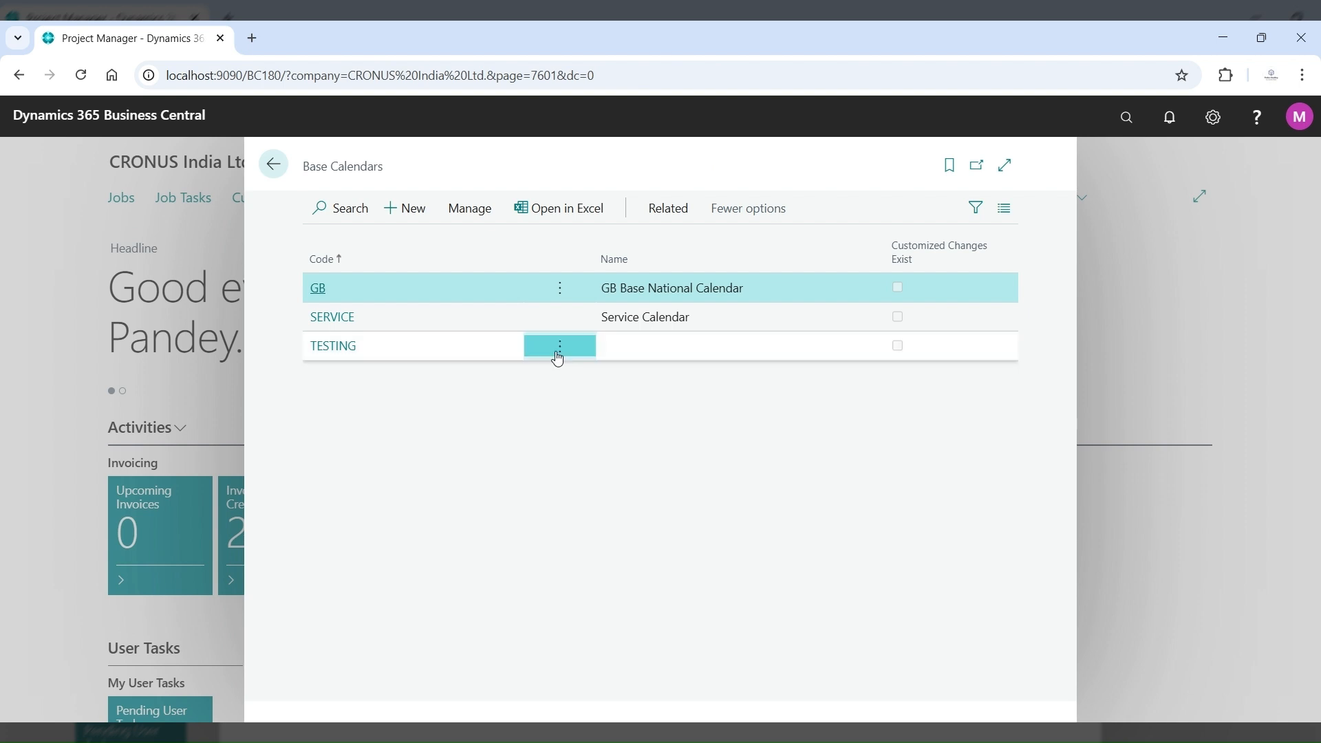
click(559, 351)
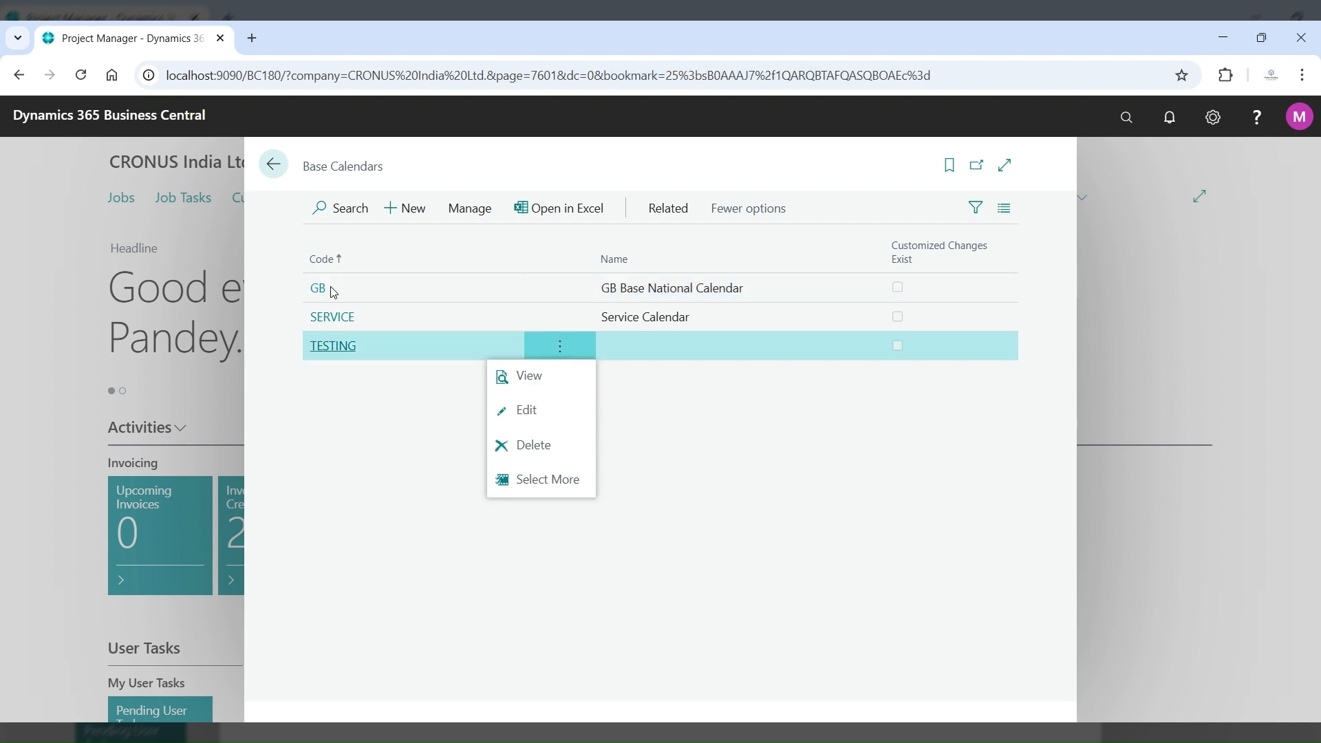
click(553, 449)
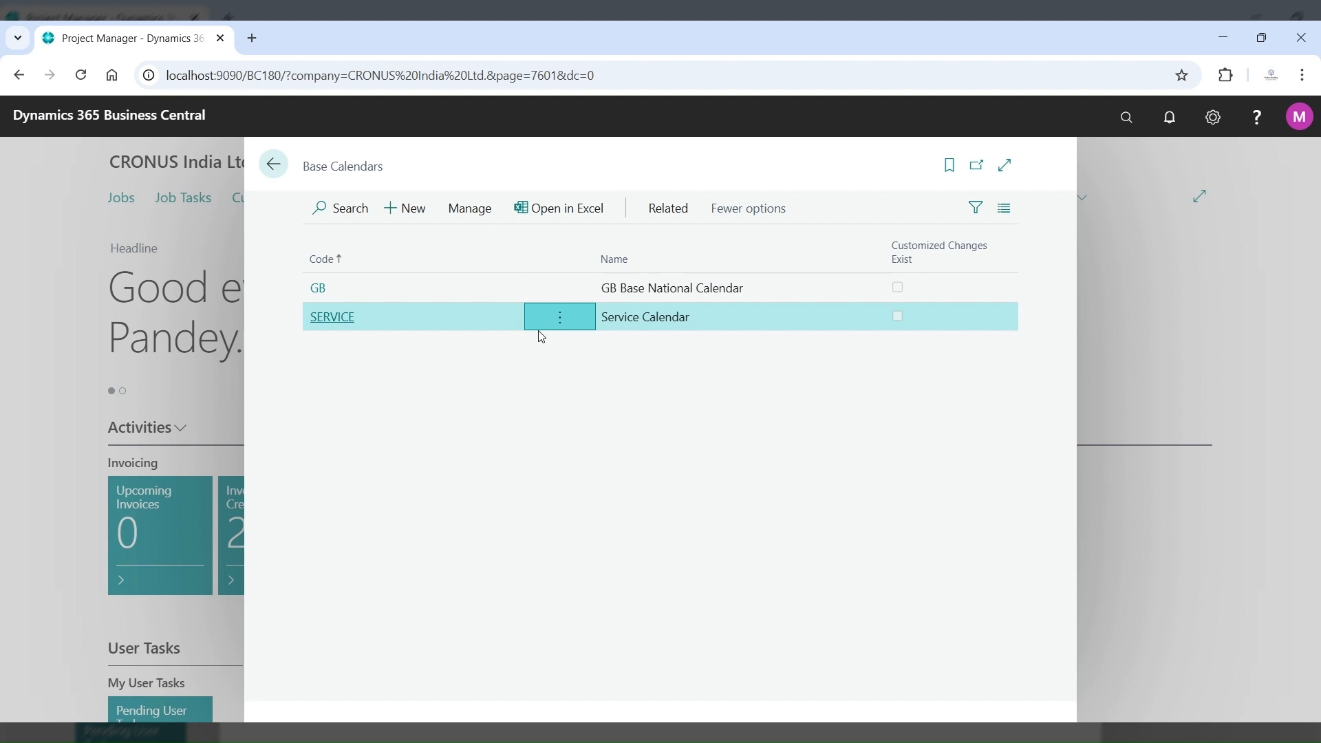
Step: Open the SERVICE calendar for editing and open Maintain Base Calendar Changes for it
click(561, 319)
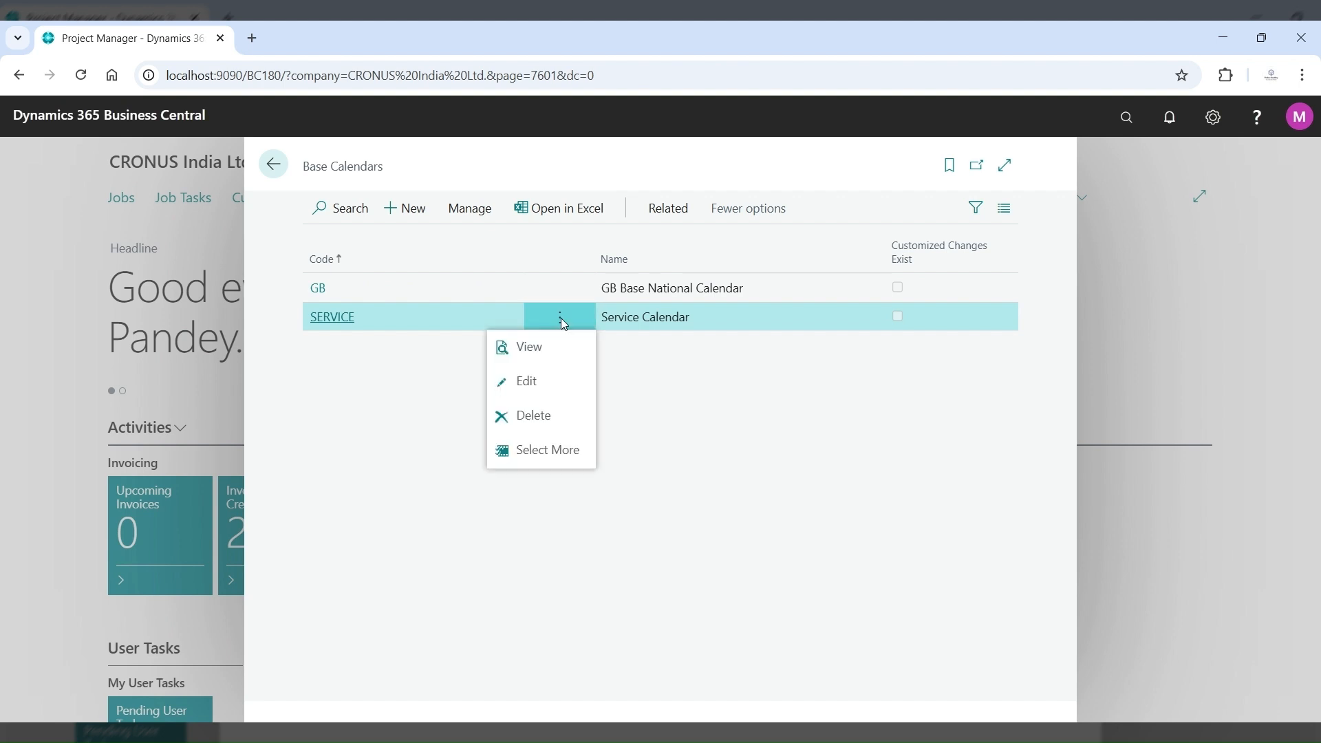
click(561, 384)
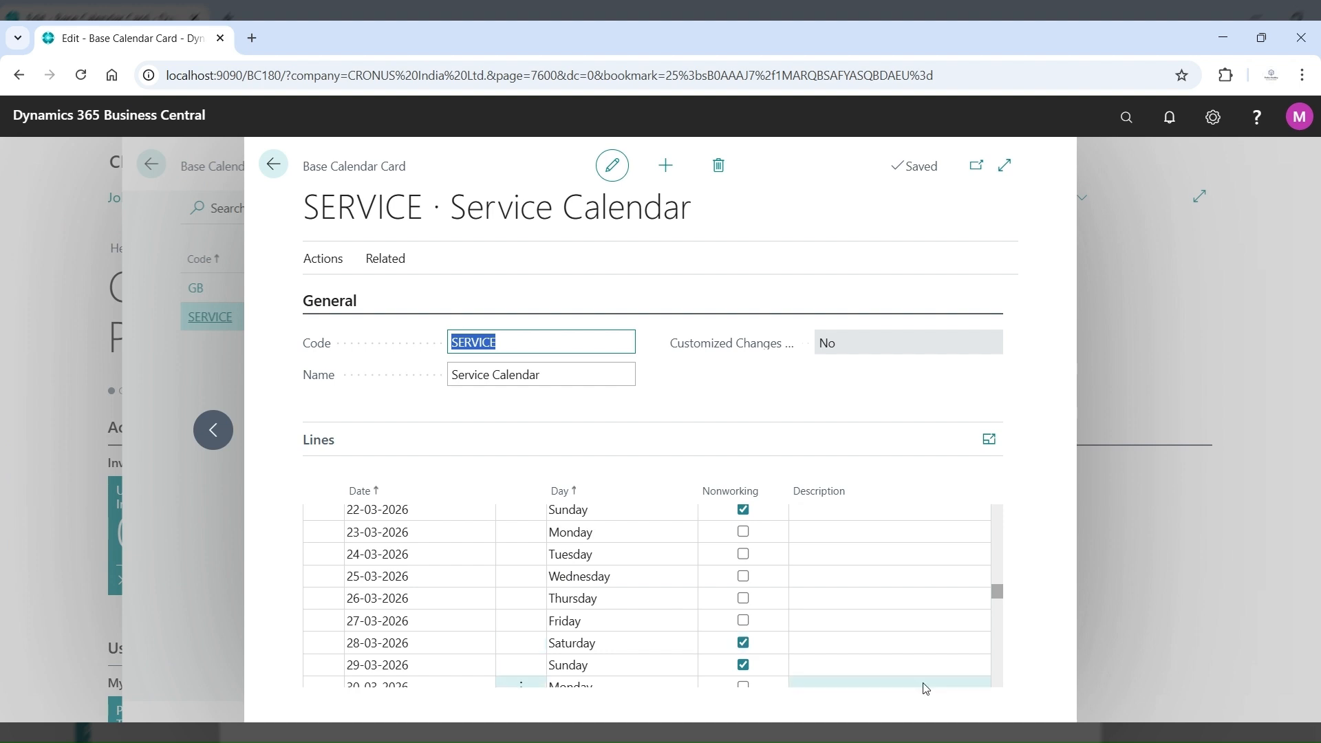
click(397, 260)
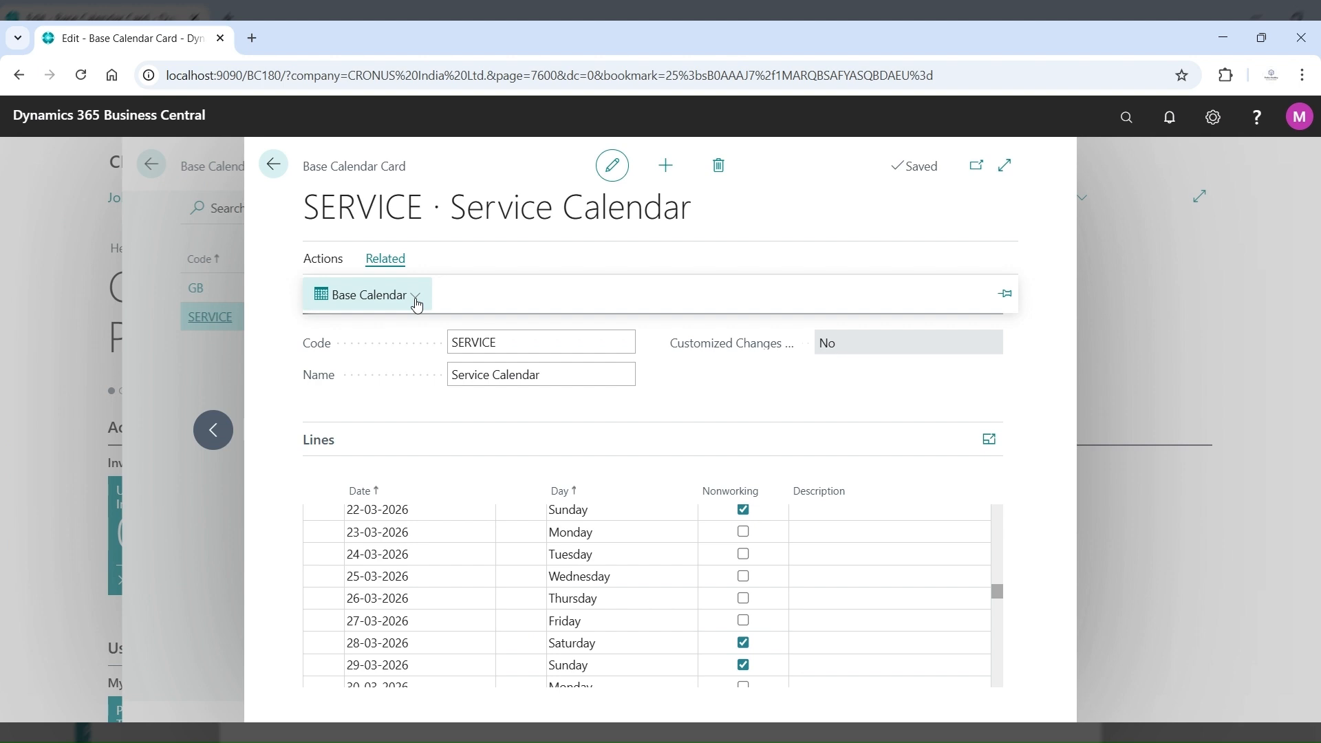
click(334, 263)
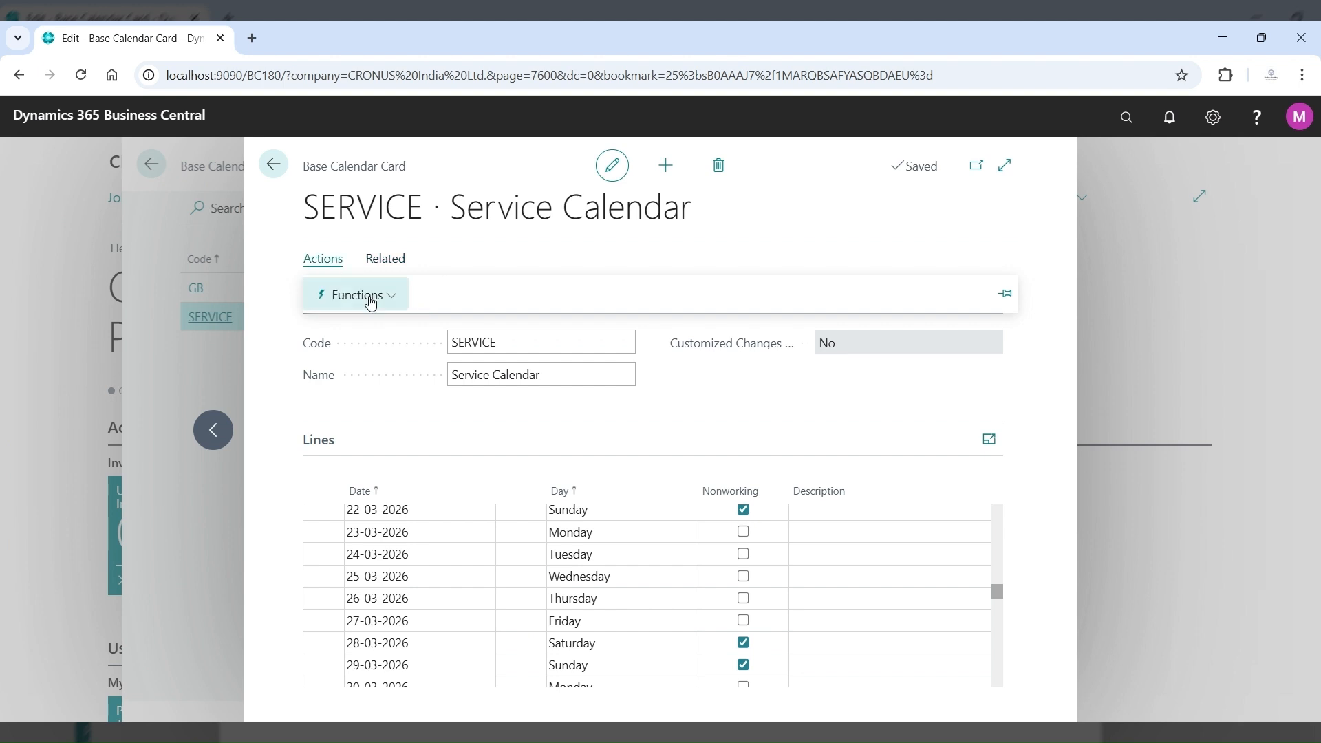
click(372, 303)
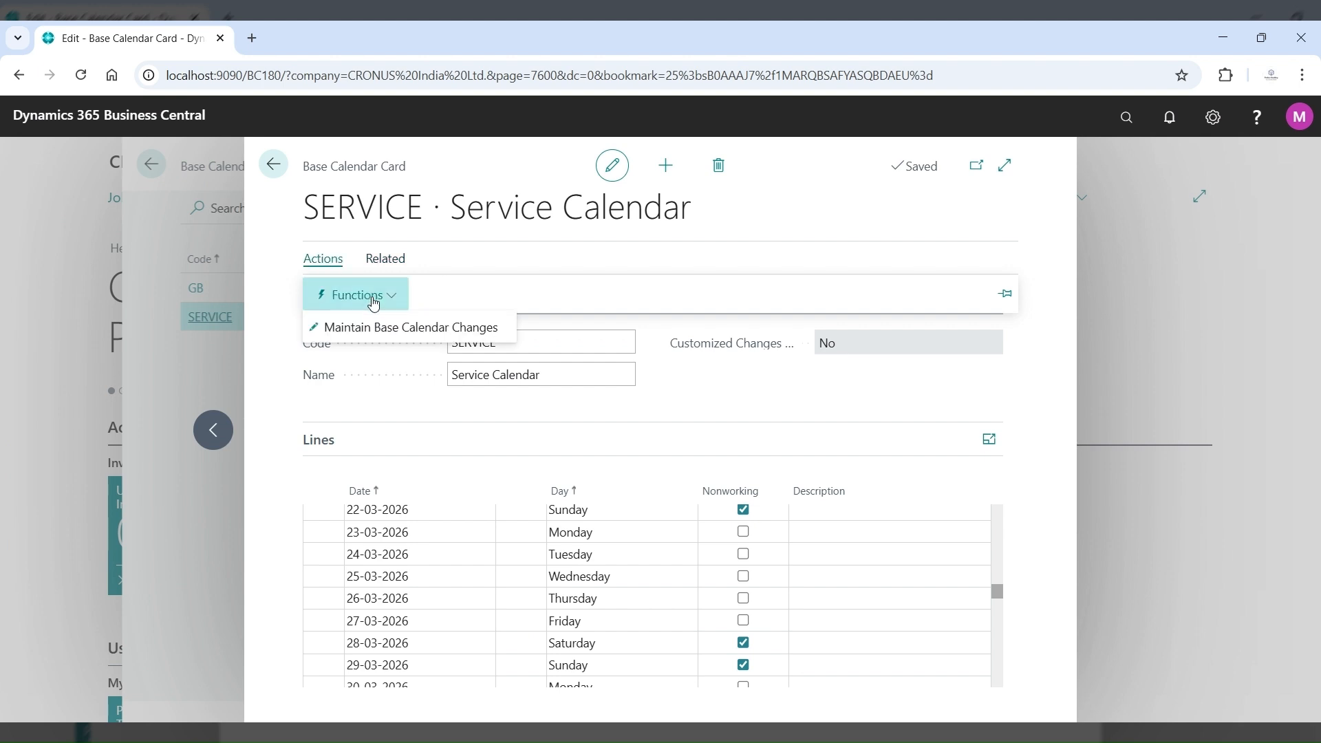
click(391, 329)
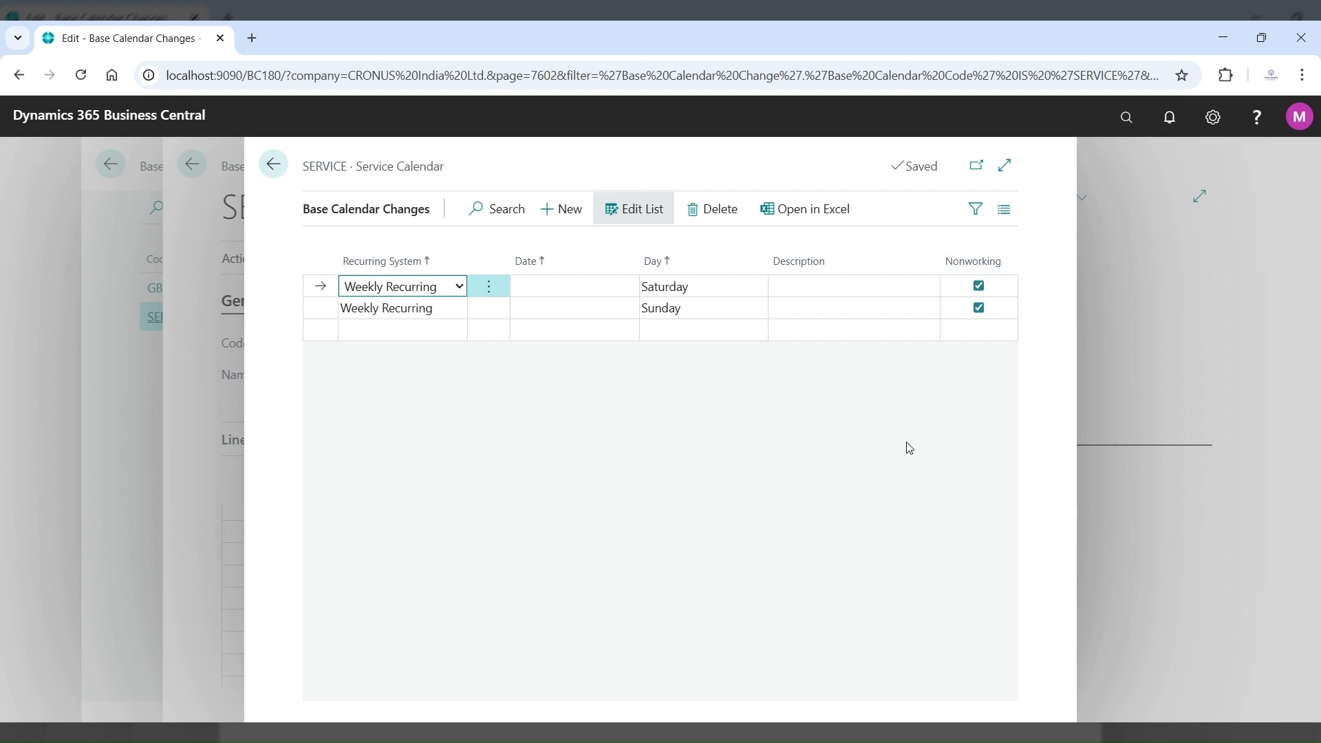
Step: Clear the Nonworking setting on the weekly recurring Saturday and Sunday changes, and return to the SERVICE calendar card
click(460, 309)
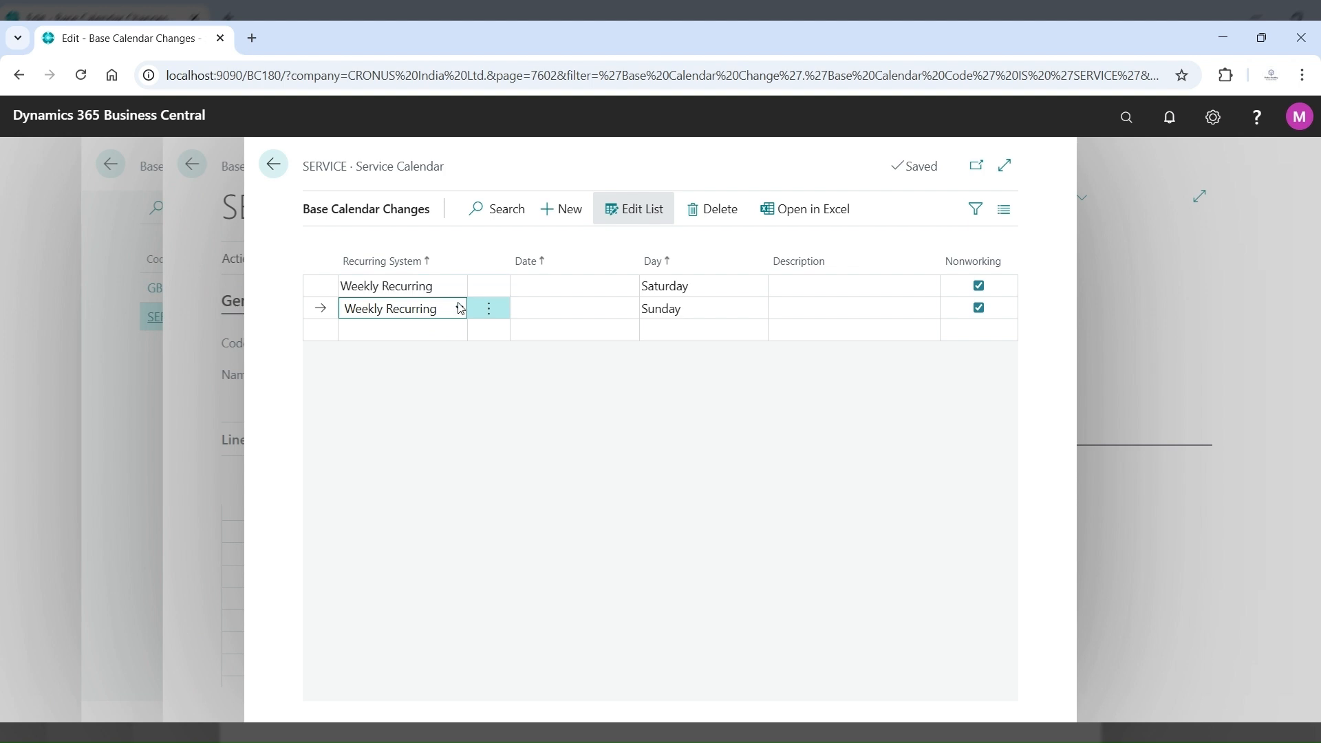
click(982, 287)
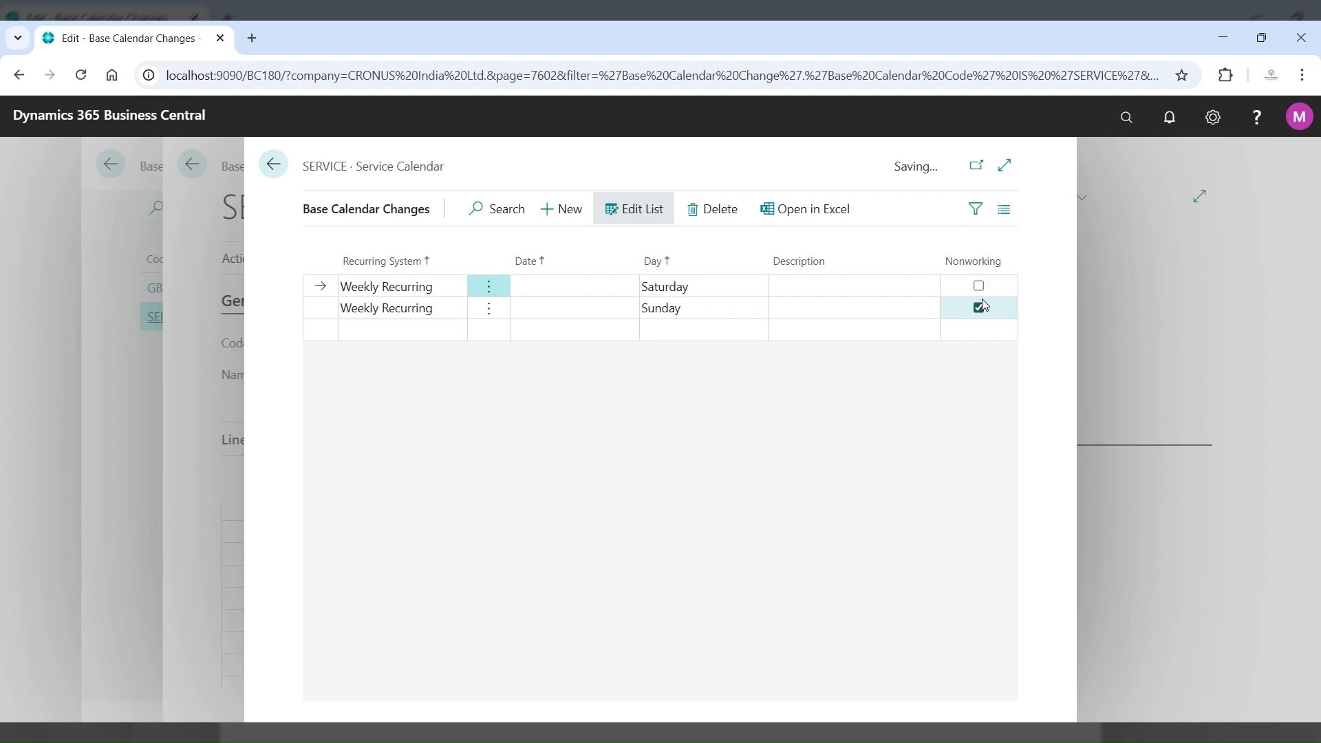
click(979, 308)
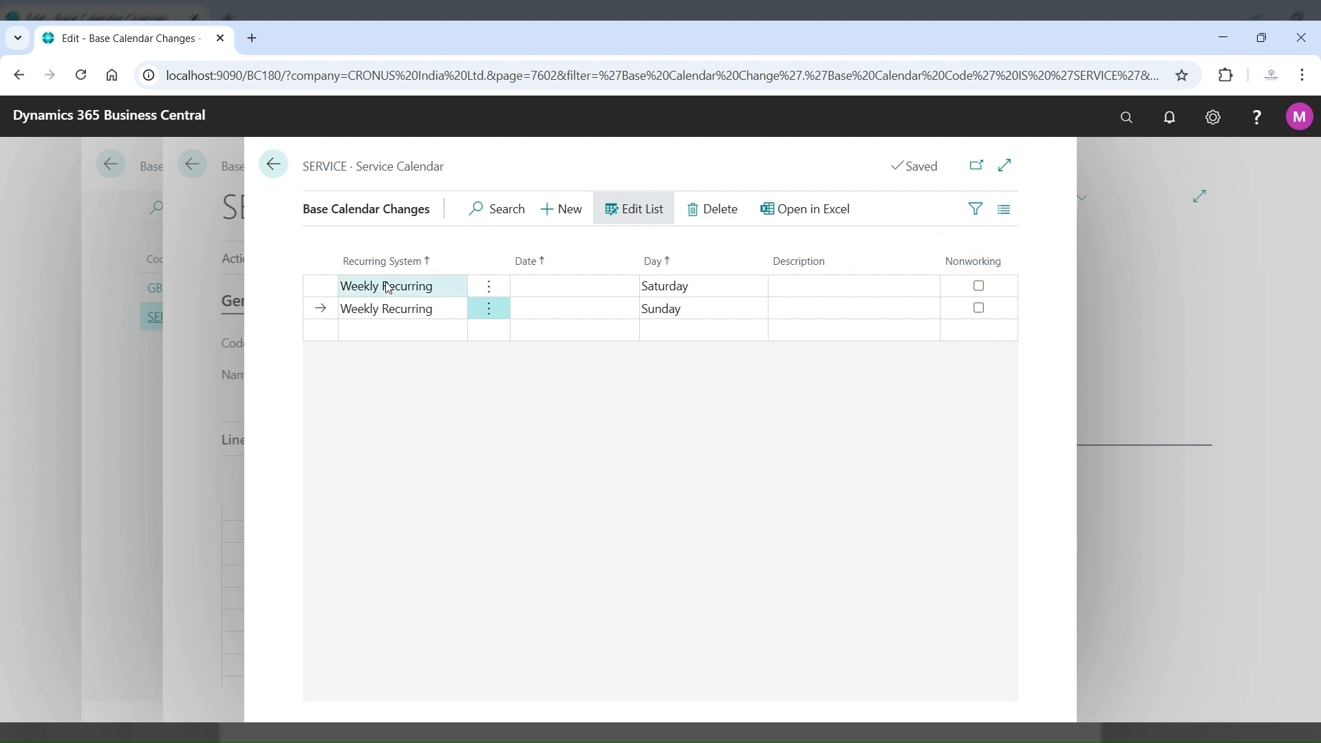
click(273, 162)
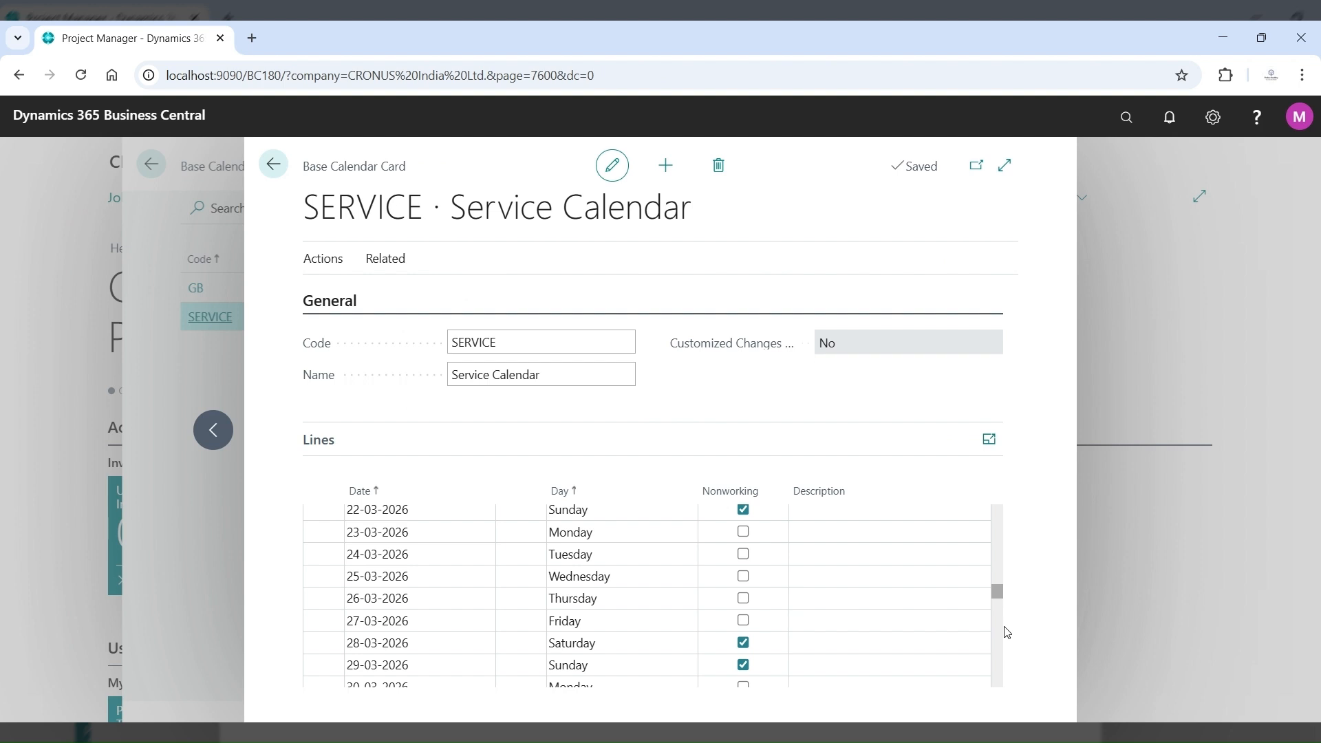
Step: Check where the SERVICE base calendar is used in its Where-Used List, and return to the calendar list
click(380, 259)
click(408, 303)
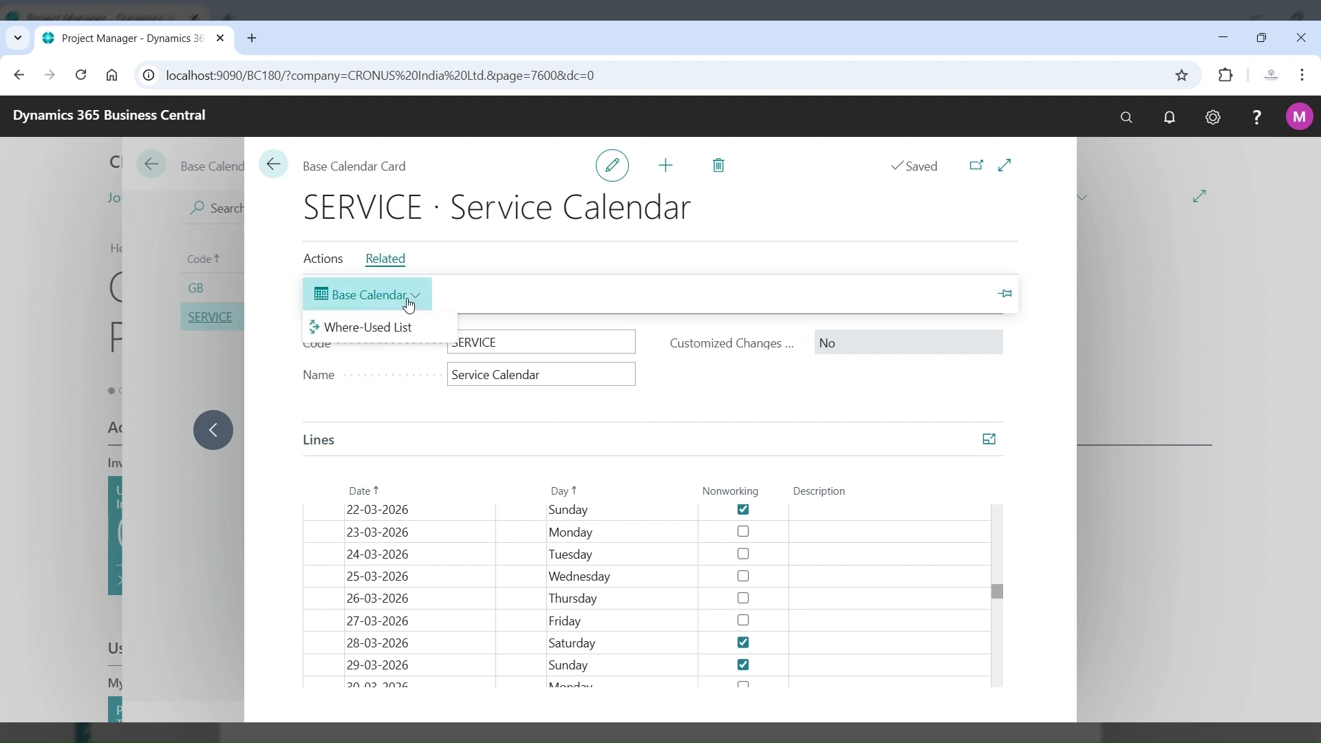
click(401, 336)
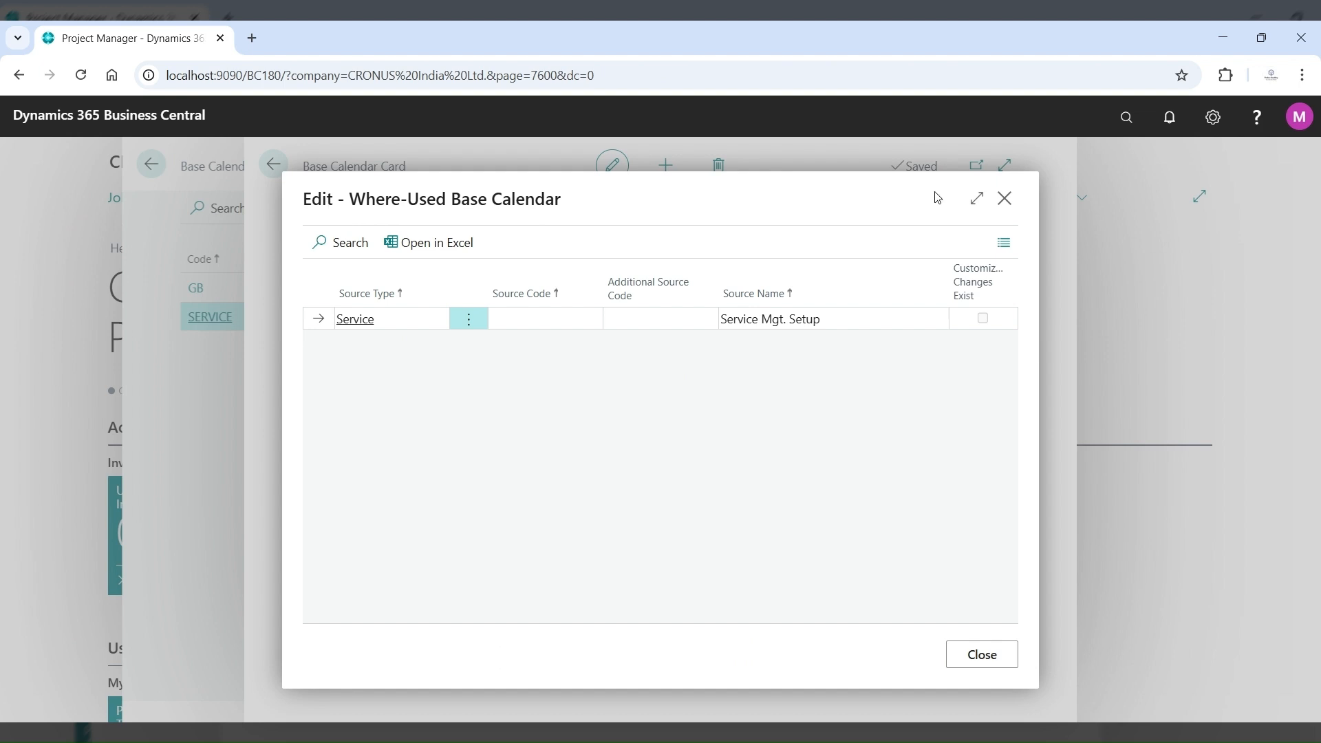
click(1006, 200)
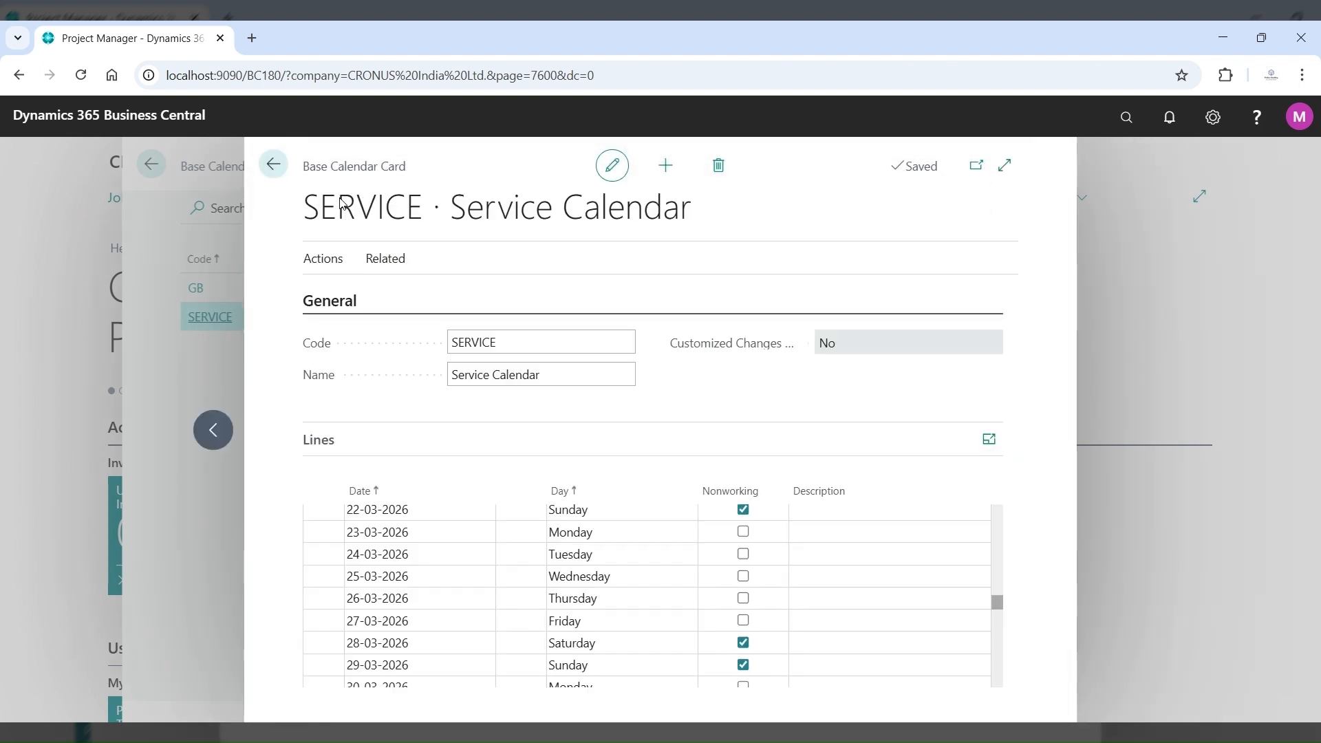
click(267, 168)
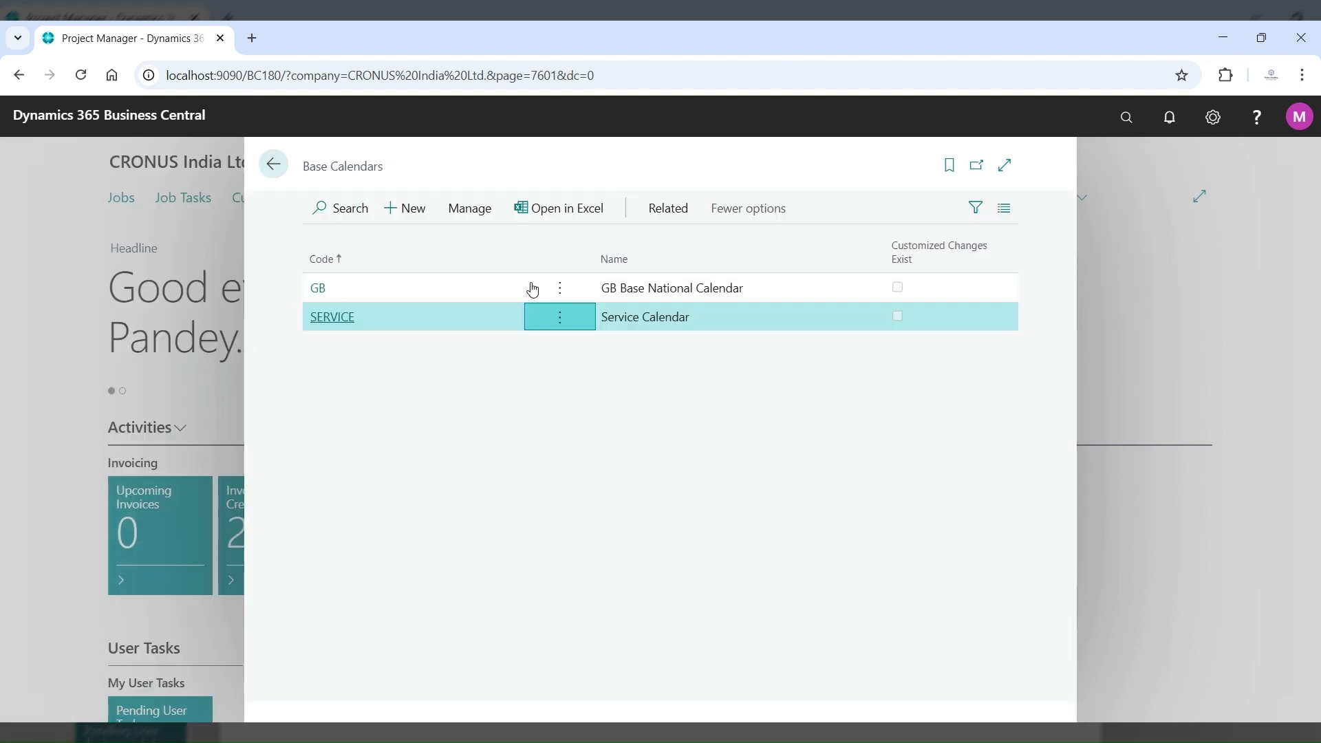
Step: View the GB base calendar card, check where it is used in its Where-Used List, and close the list
click(563, 294)
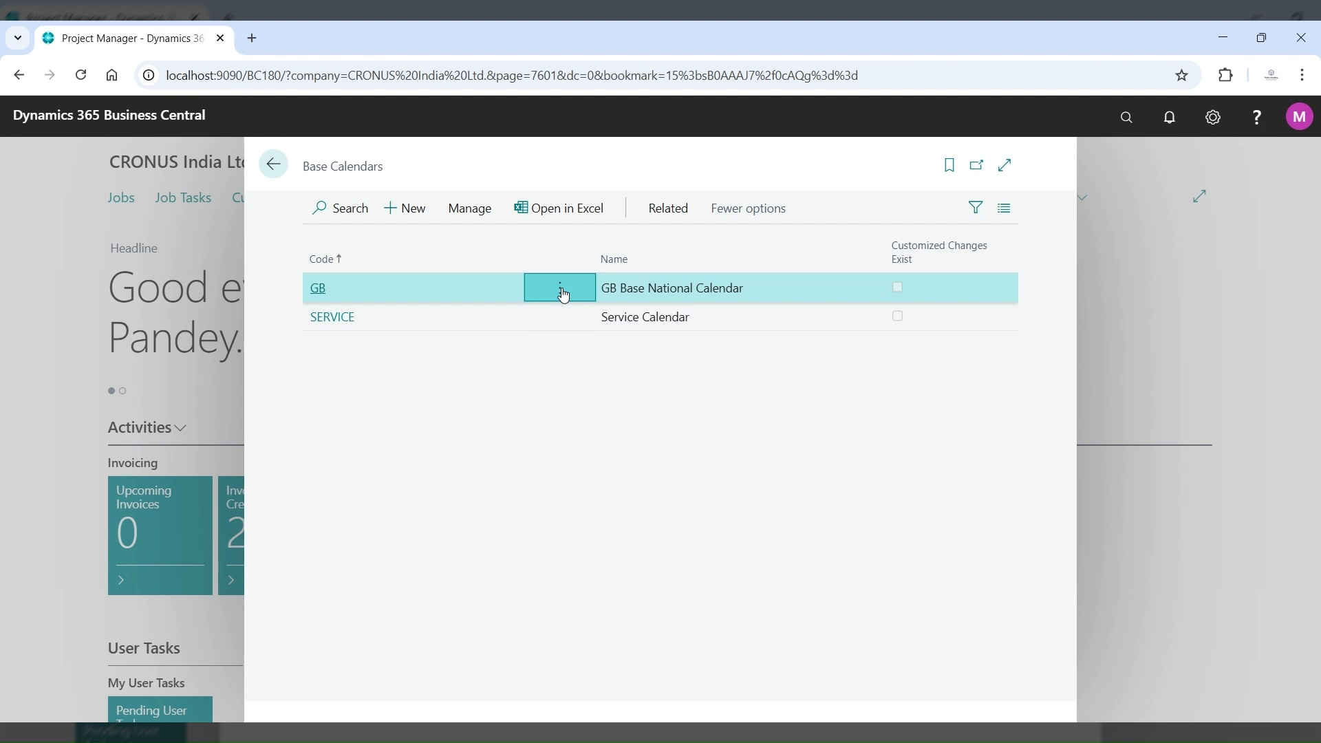
click(561, 291)
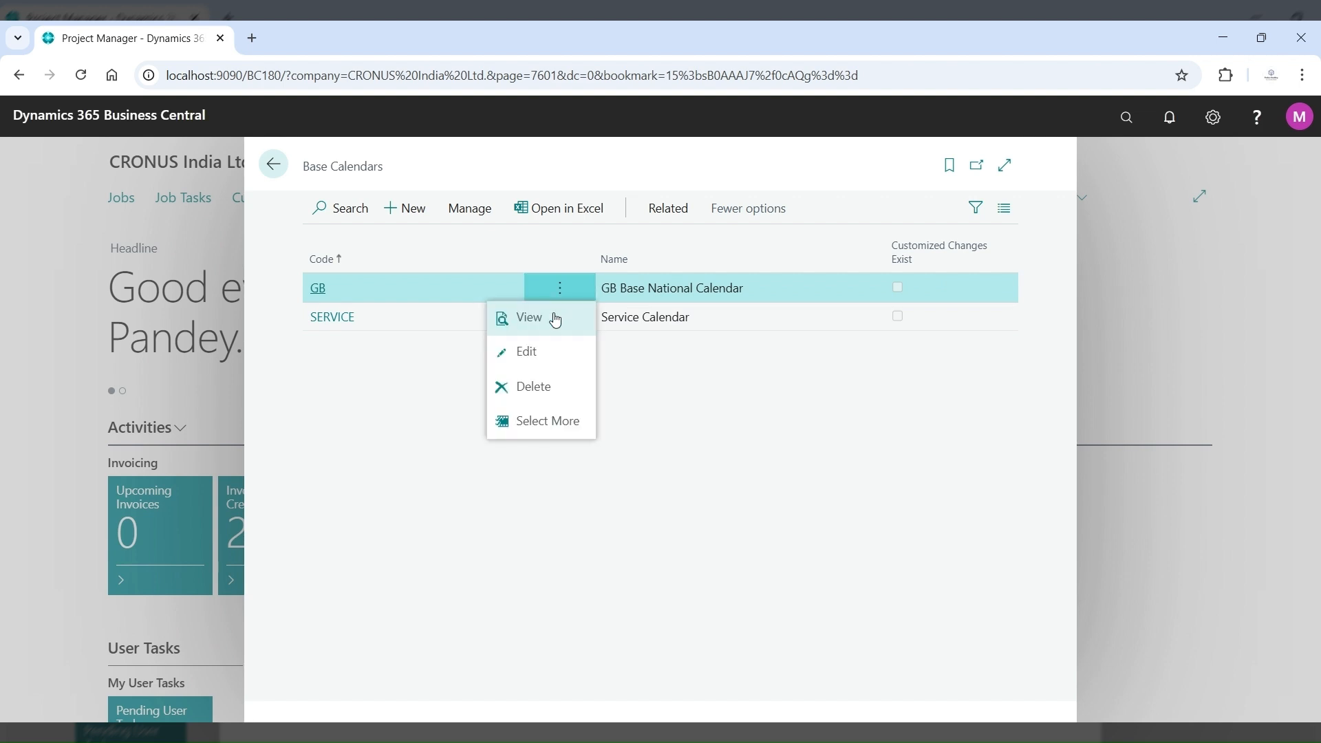
click(555, 319)
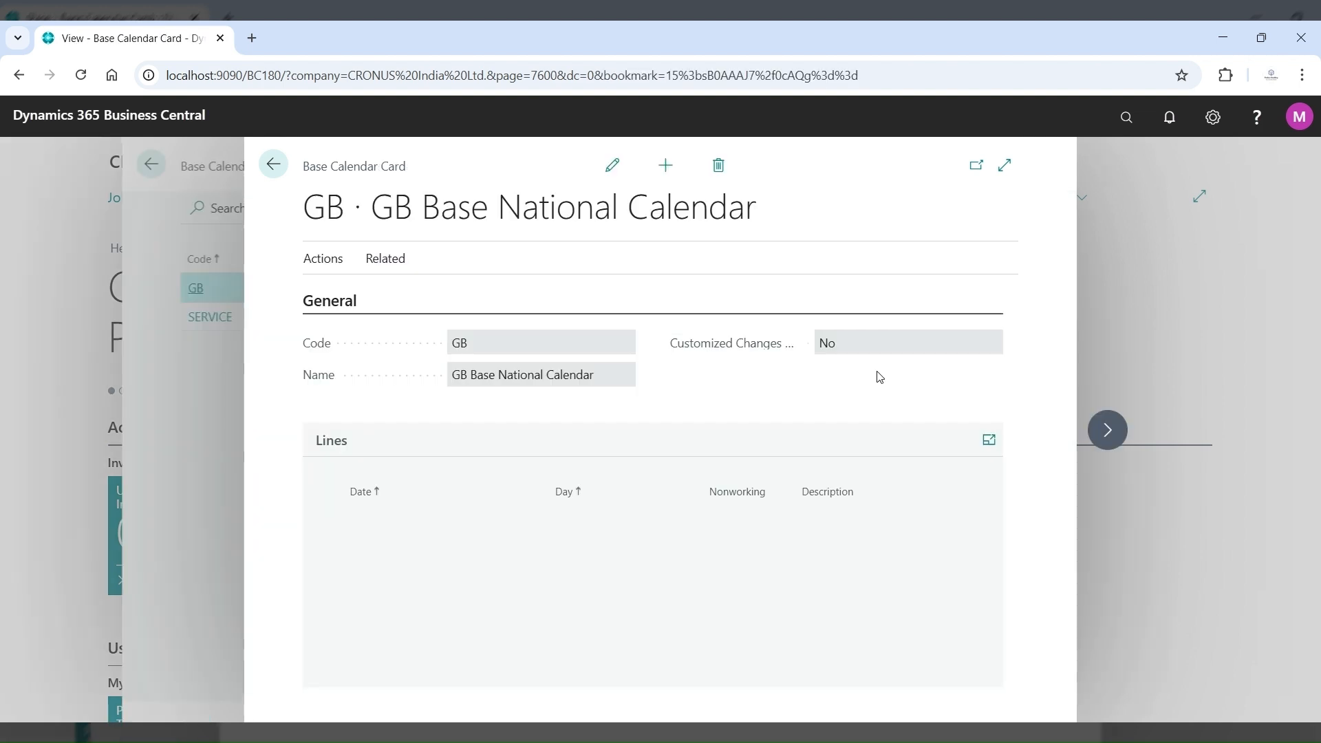
click(400, 268)
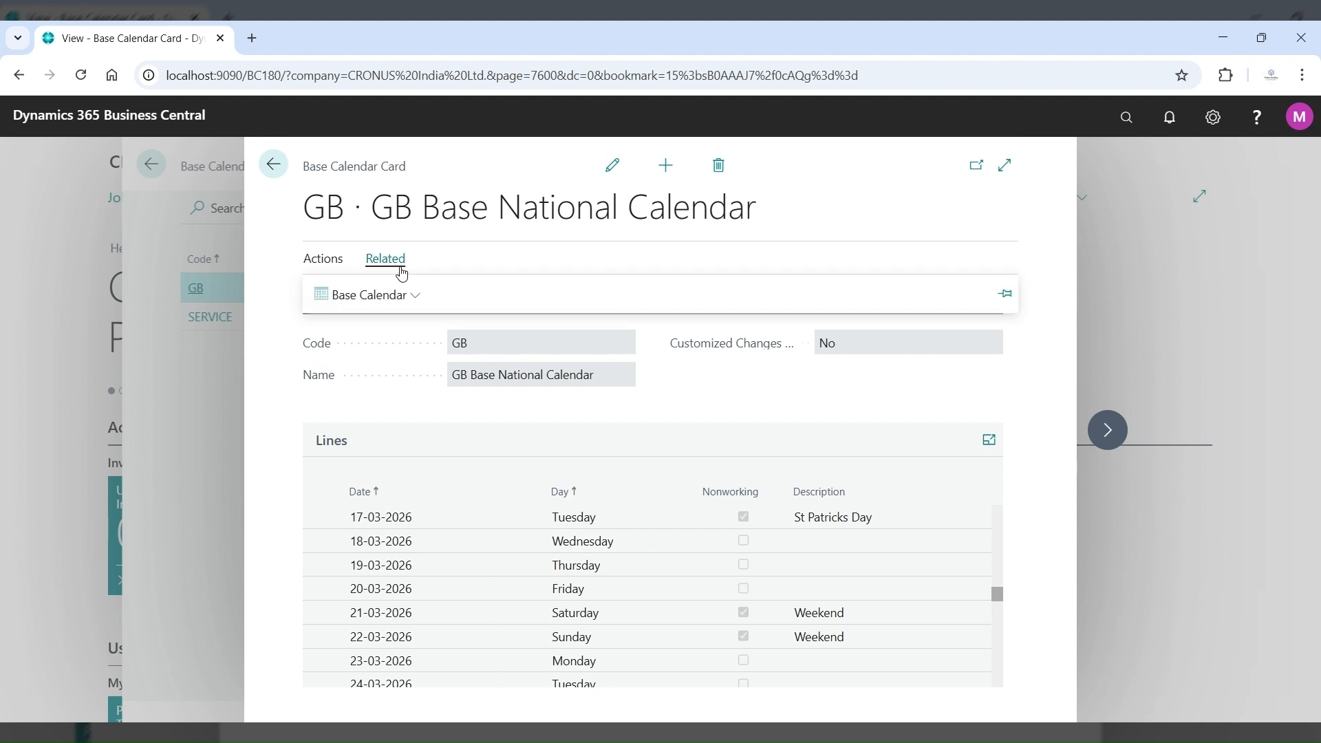
click(417, 304)
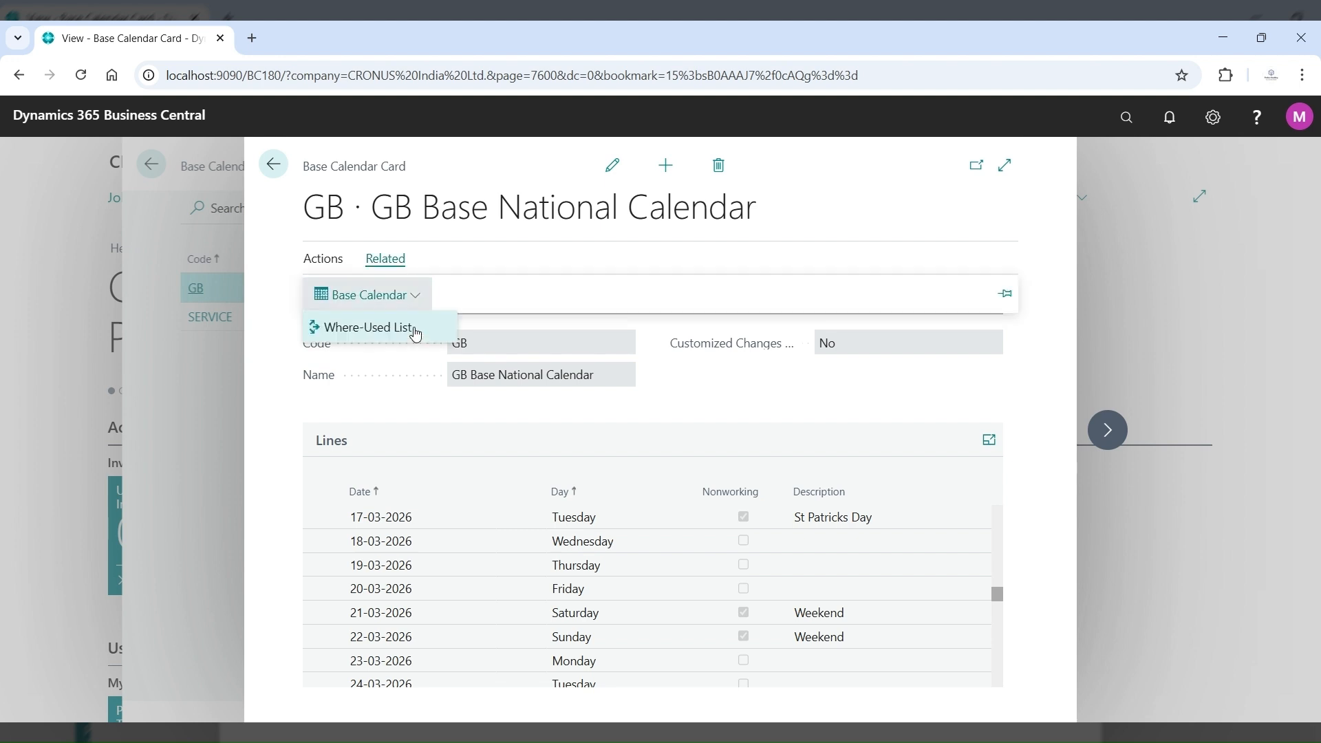
click(415, 330)
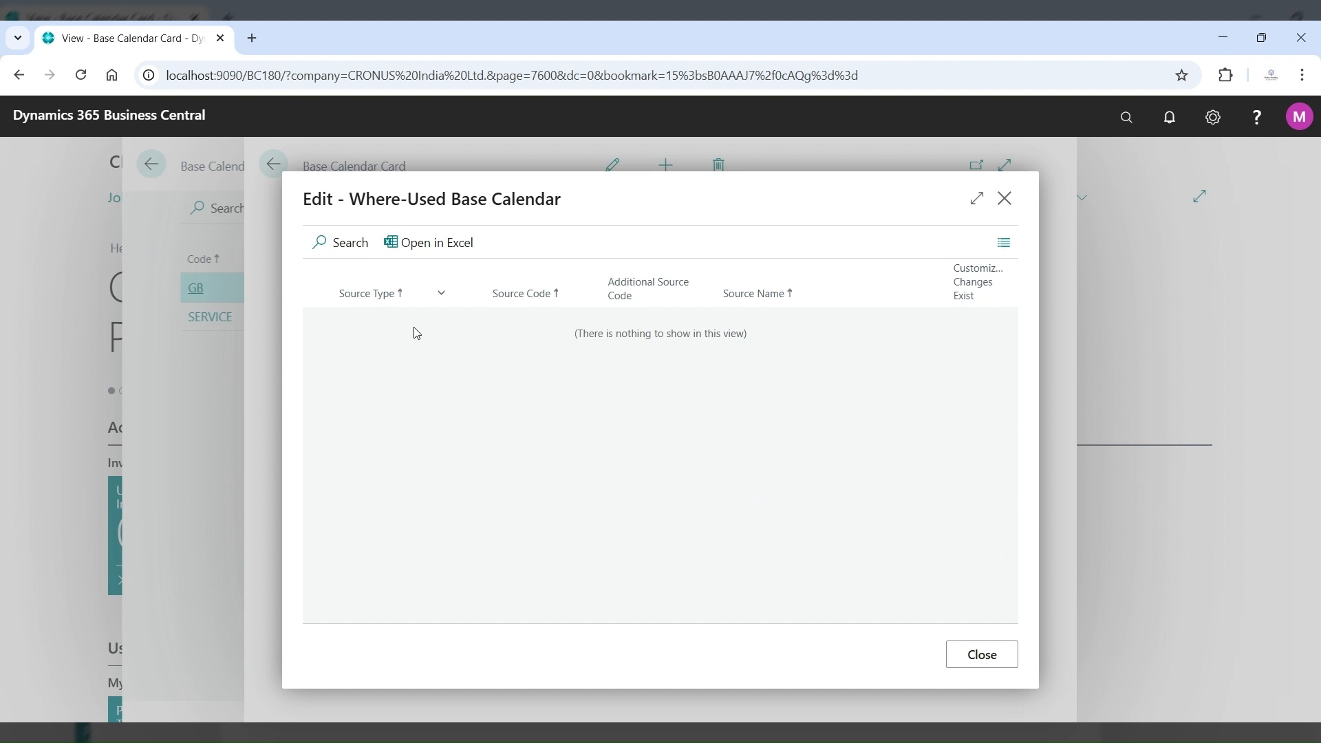
click(1005, 199)
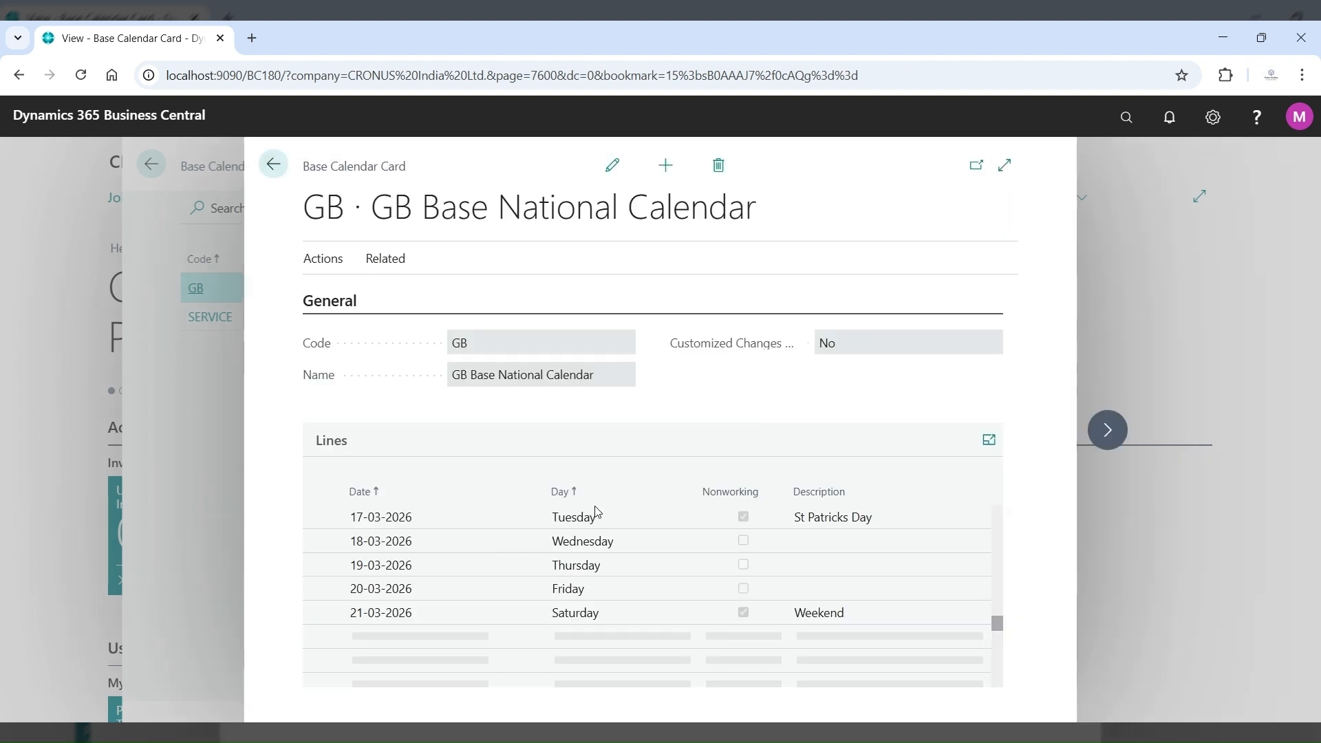
Step: Open Maintain Base Calendar Changes for the GB calendar and examine its dated holidays and its annual and weekly recurring nonworking days
click(325, 263)
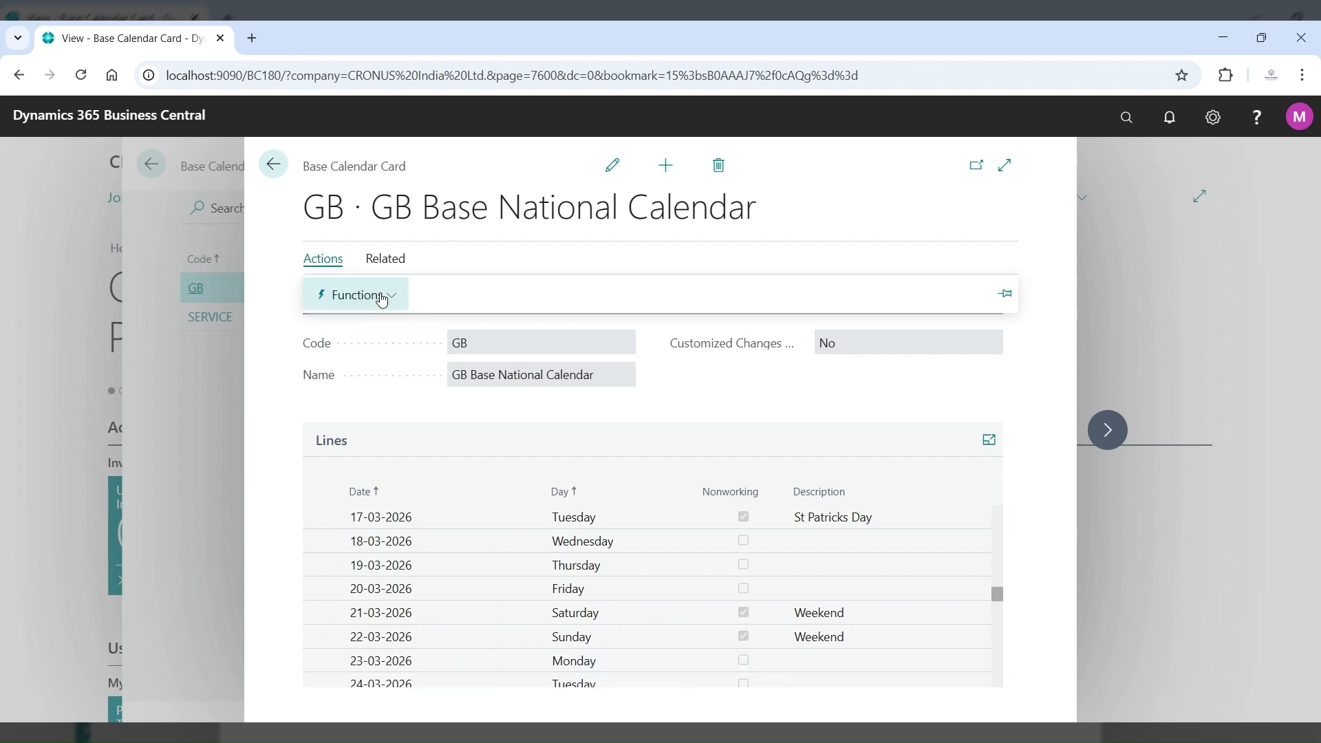
click(382, 295)
click(383, 326)
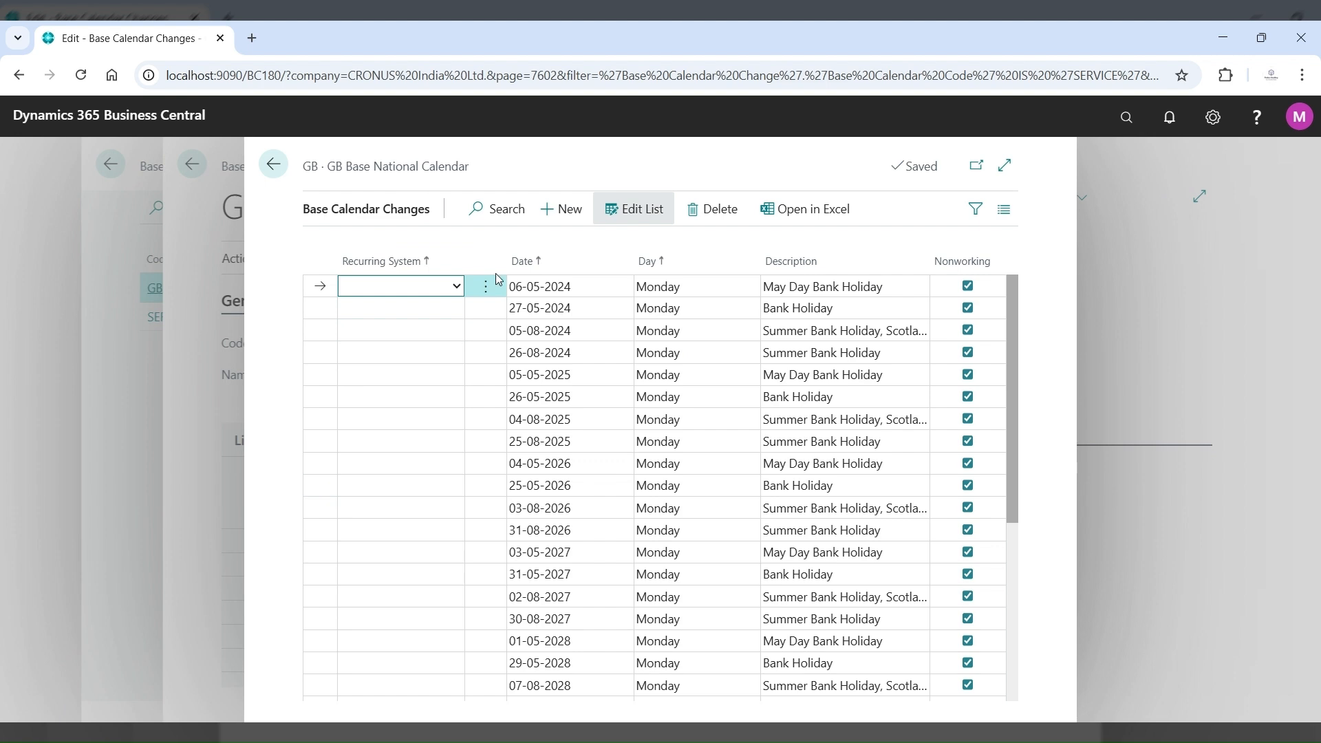
click(1009, 553)
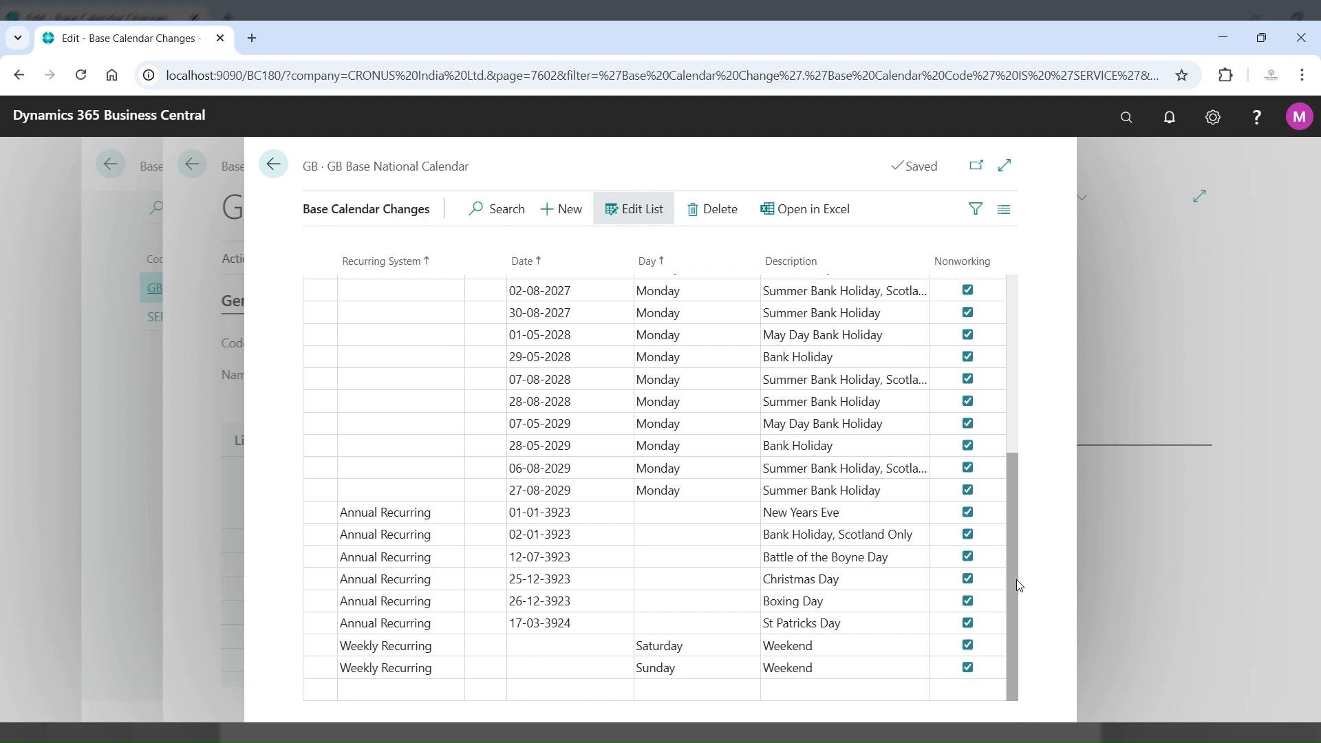
click(375, 598)
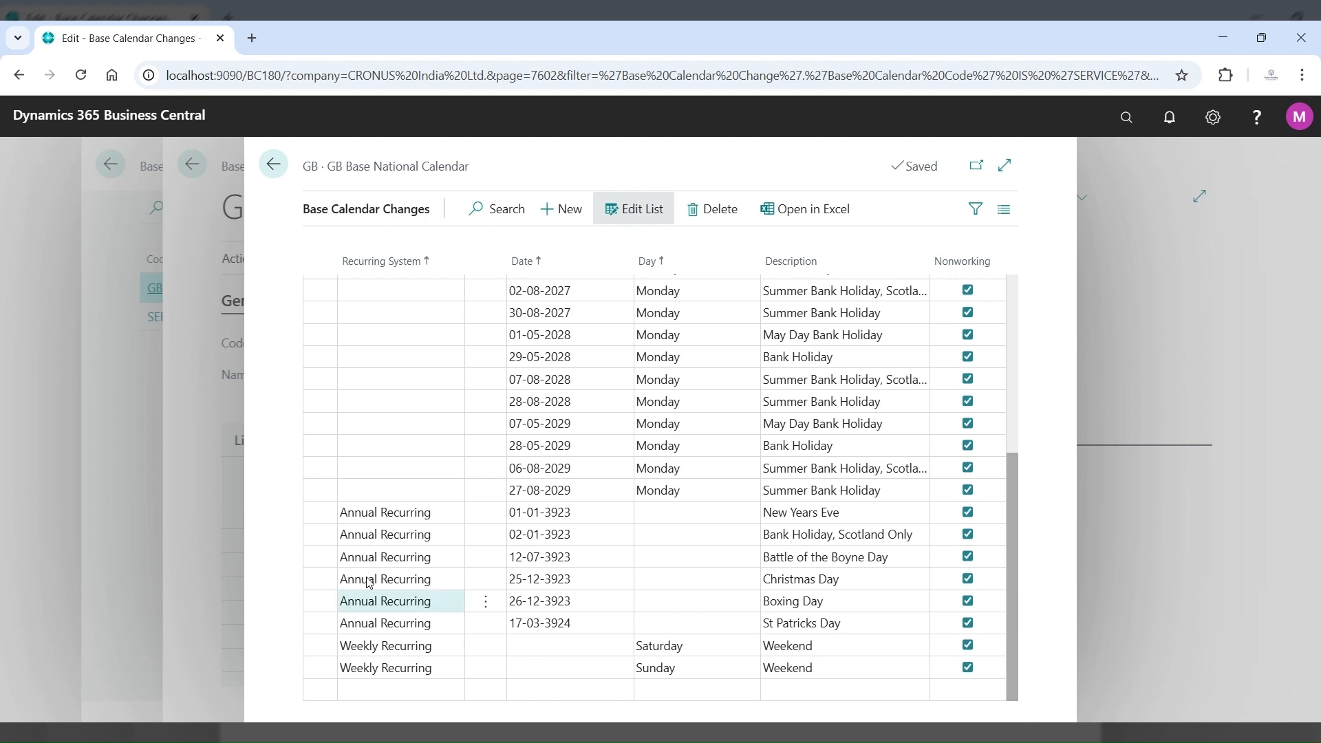
click(382, 650)
click(542, 550)
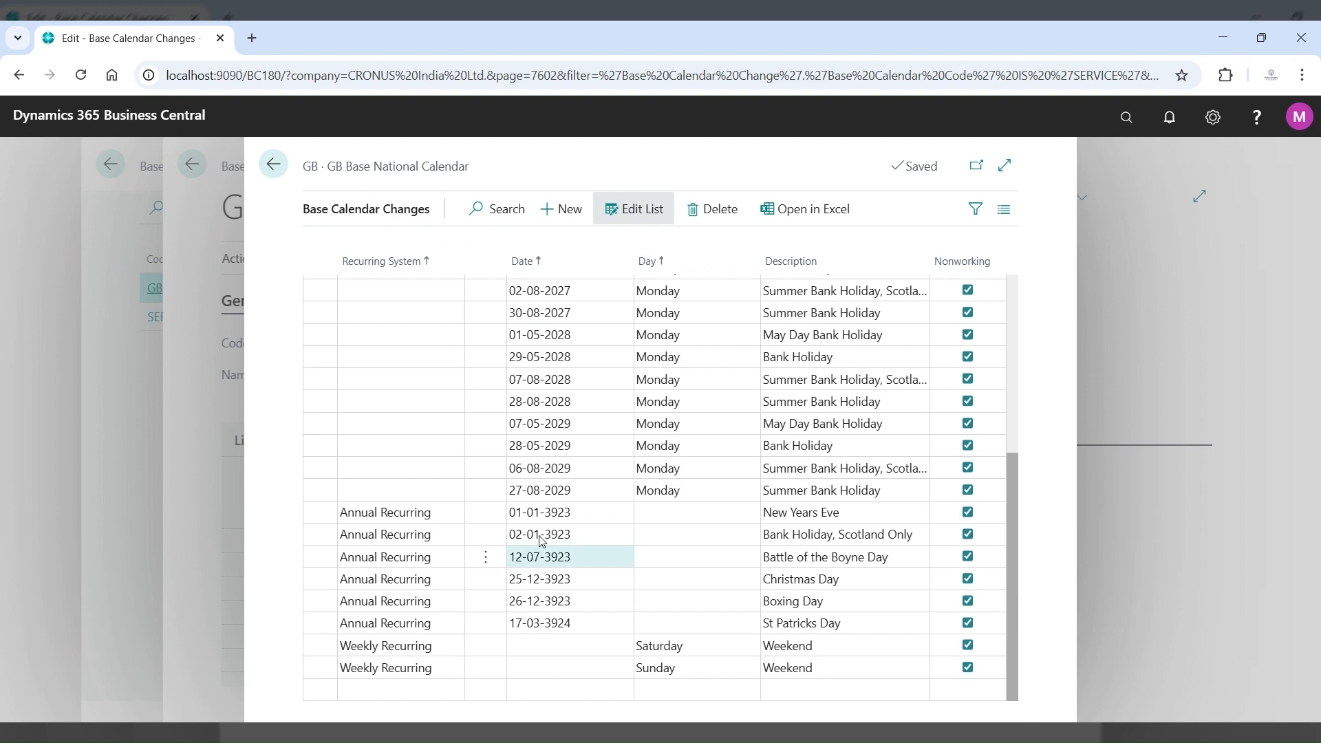
click(921, 467)
click(870, 671)
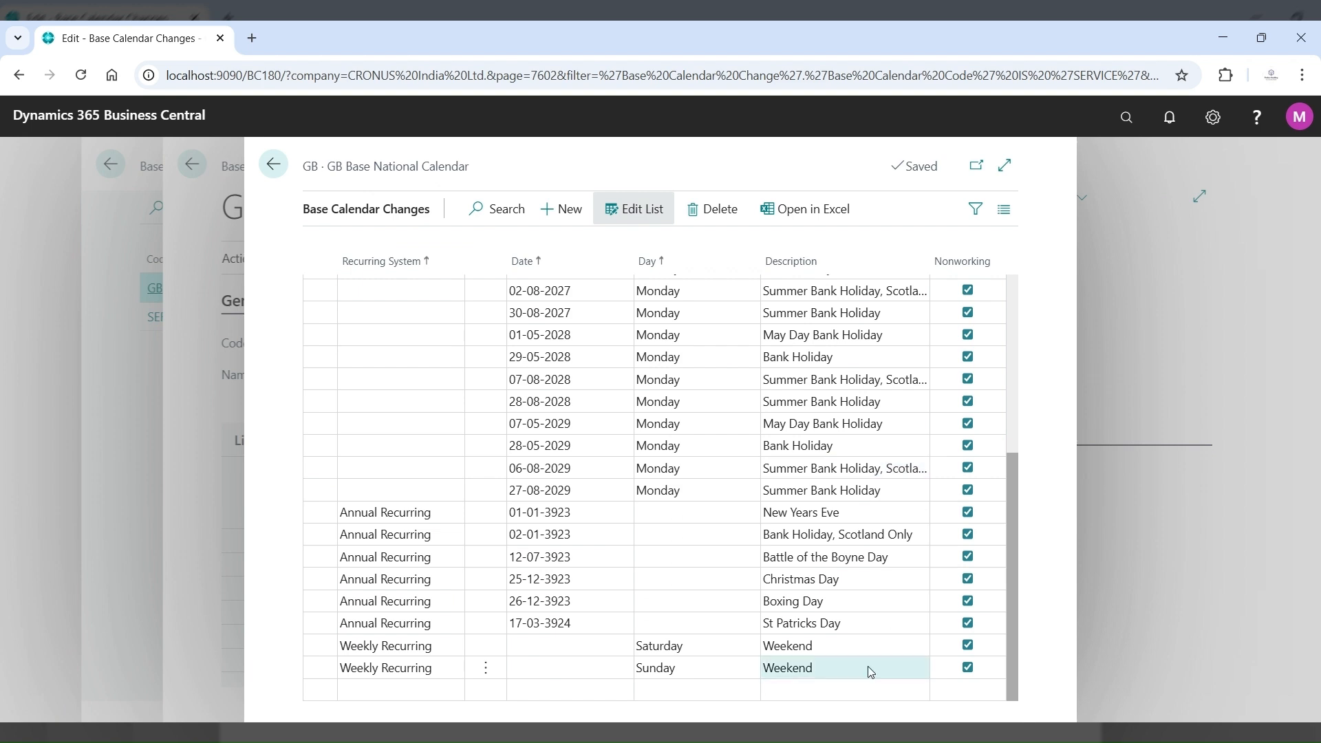
click(850, 515)
click(854, 576)
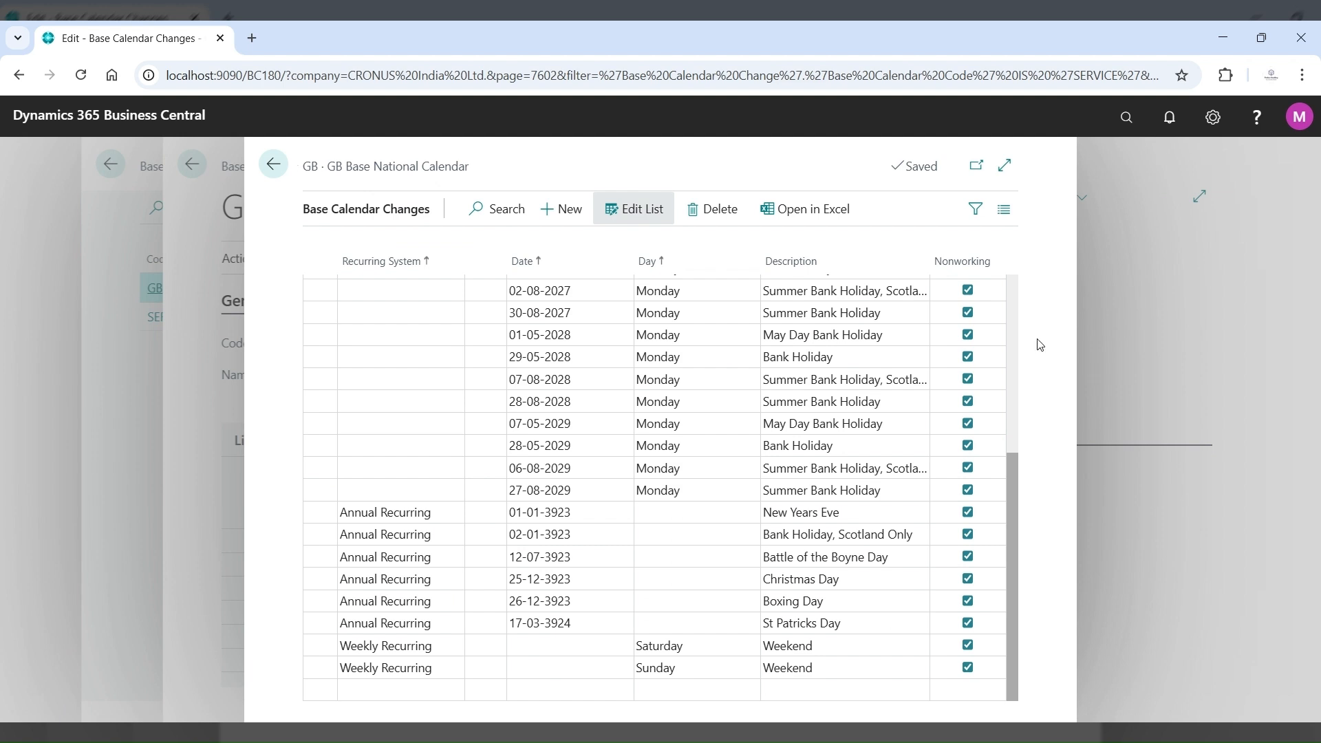
scroll(1015, 339, up, 1)
scroll(998, 336, up, 5)
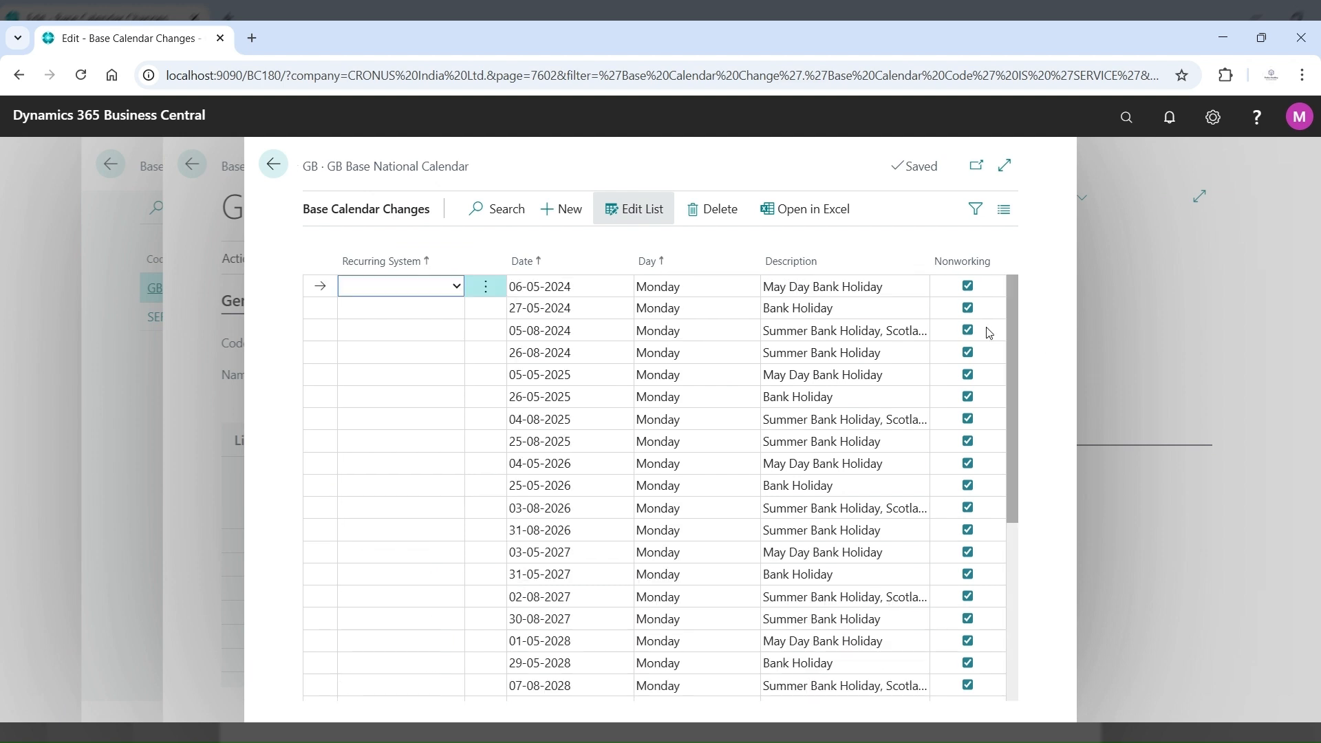
Step: Leave the GB calendar and the base calendar list, and find and open the Shop Calendars page by searching for "shop"
click(274, 174)
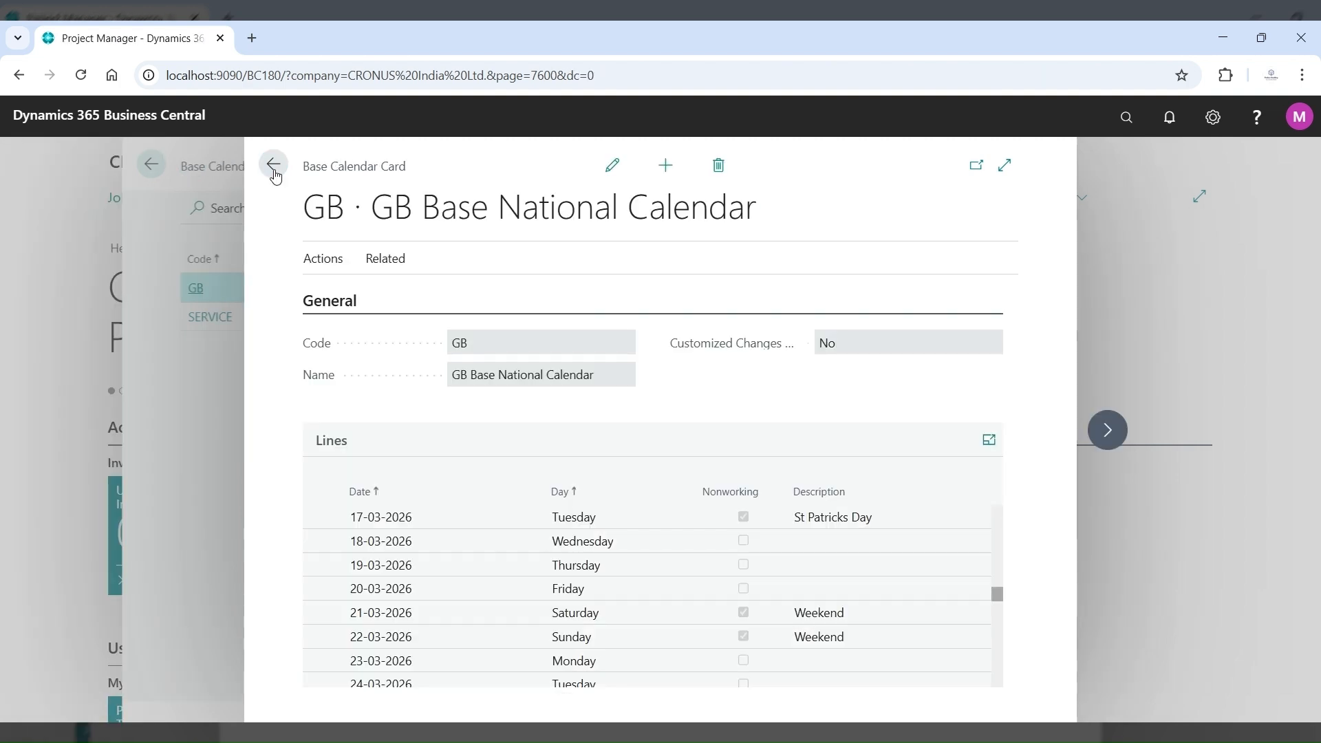
click(274, 176)
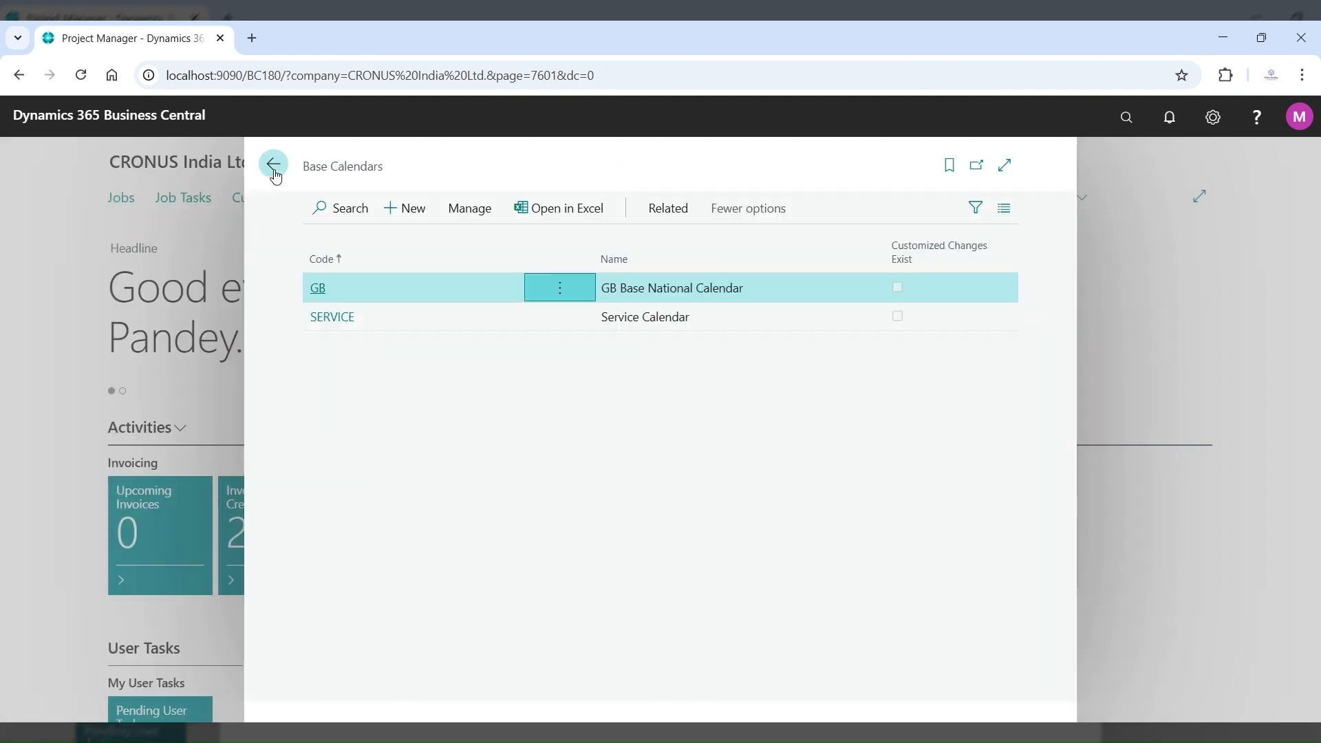
click(274, 176)
key(alt+q)
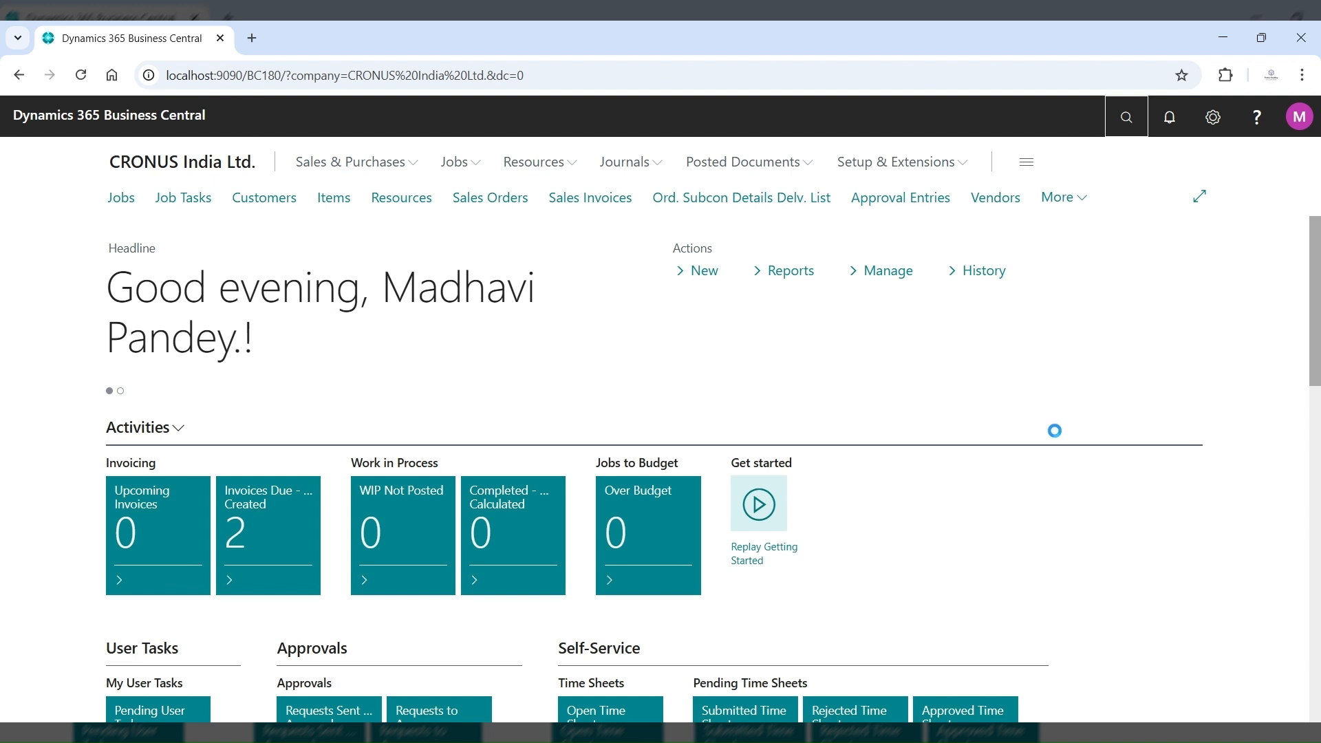
text(sh)
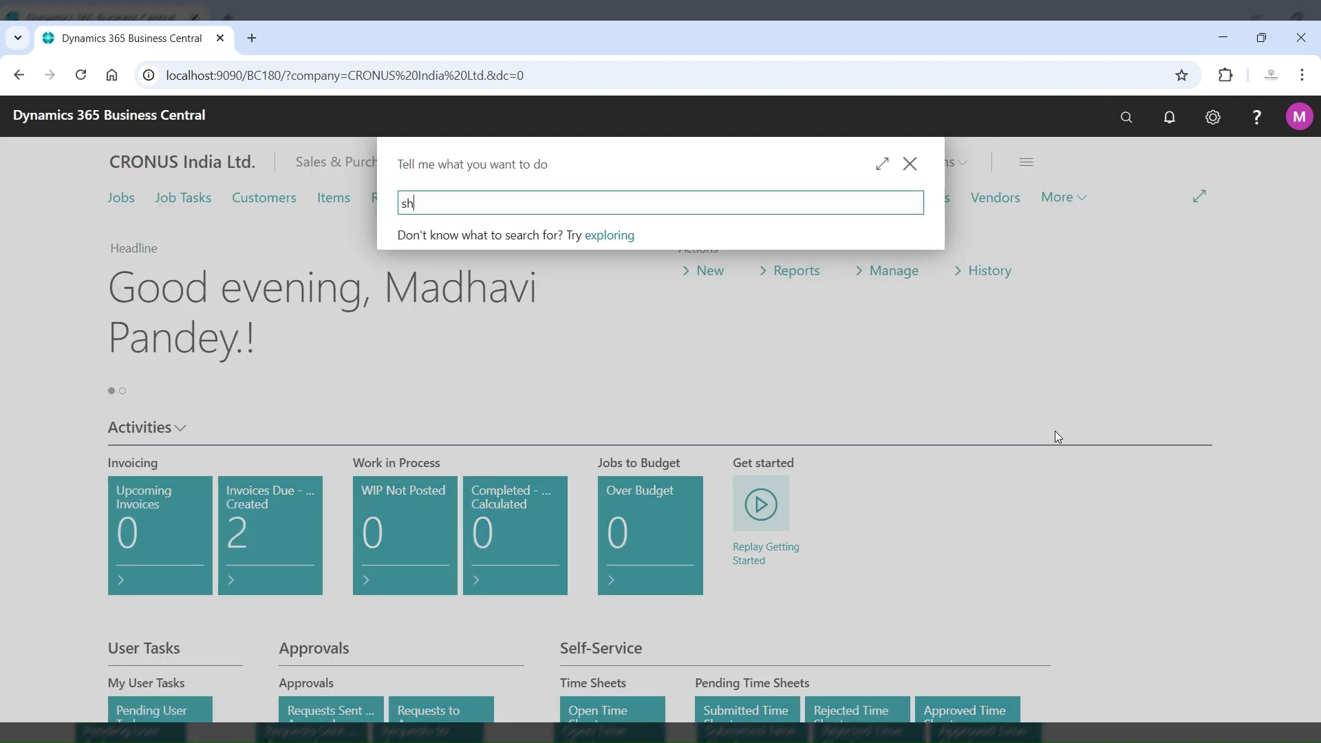
text(op)
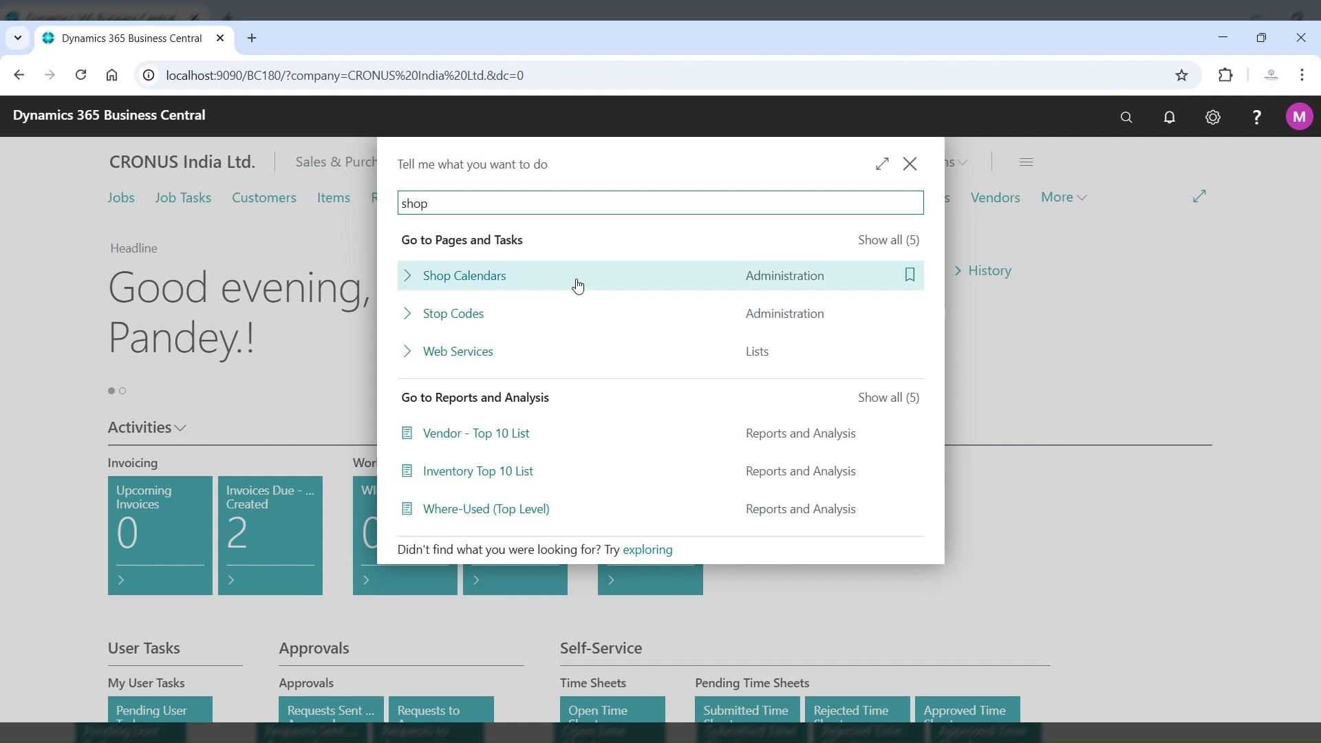
click(577, 286)
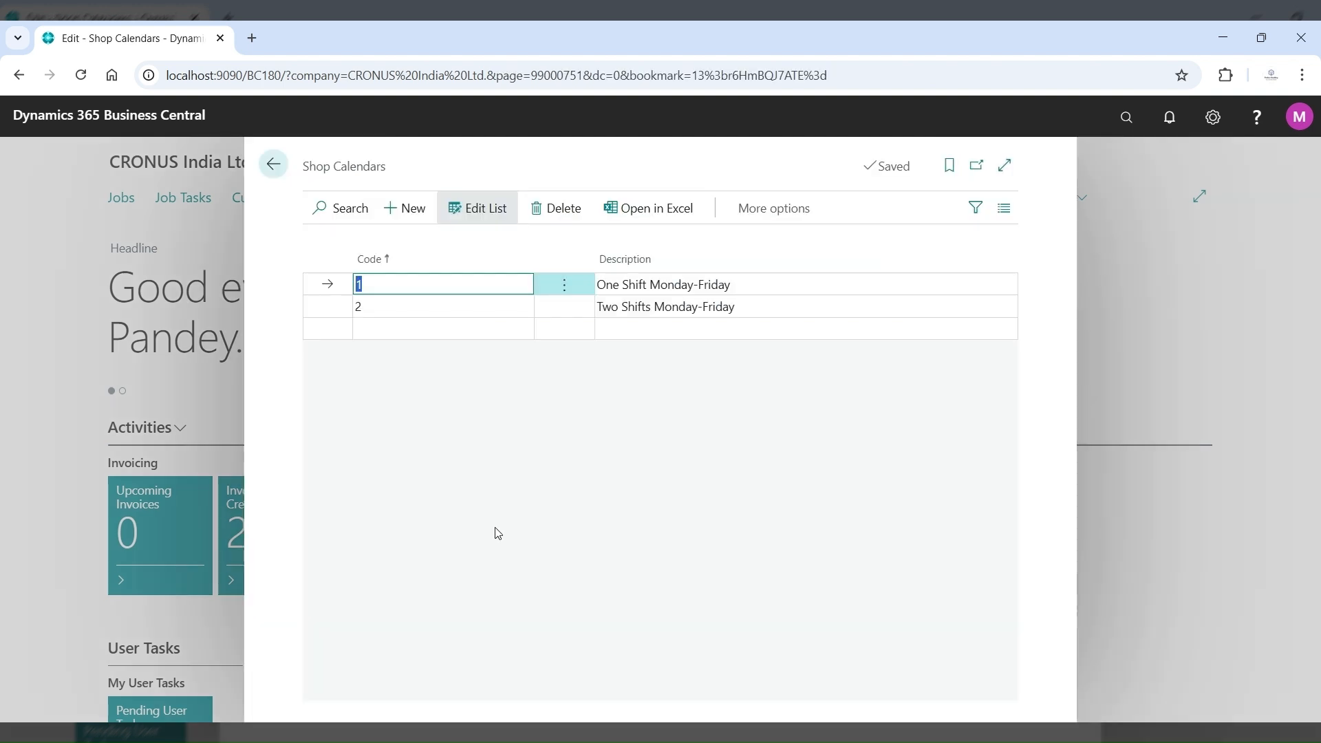
Step: Examine the descriptions of the one-shift and two-shift shop calendars and the related pages offered for them
click(702, 284)
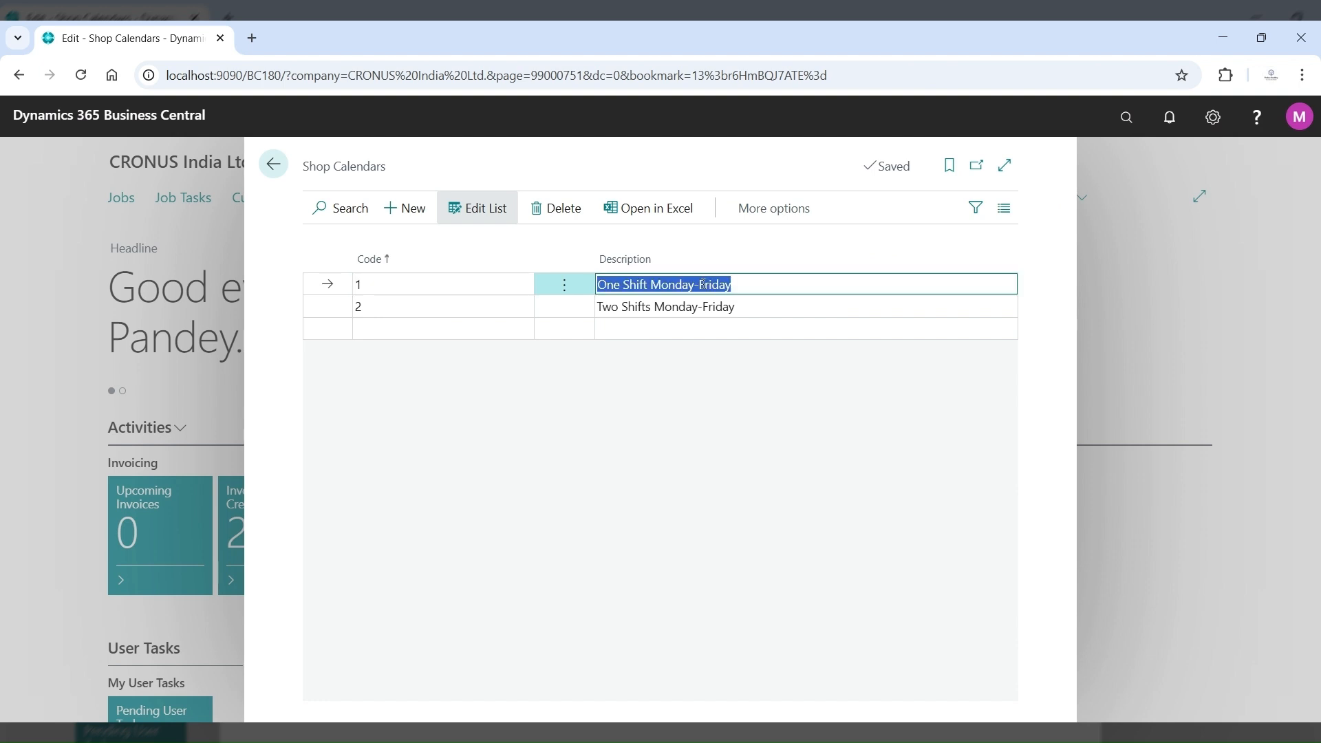
click(771, 283)
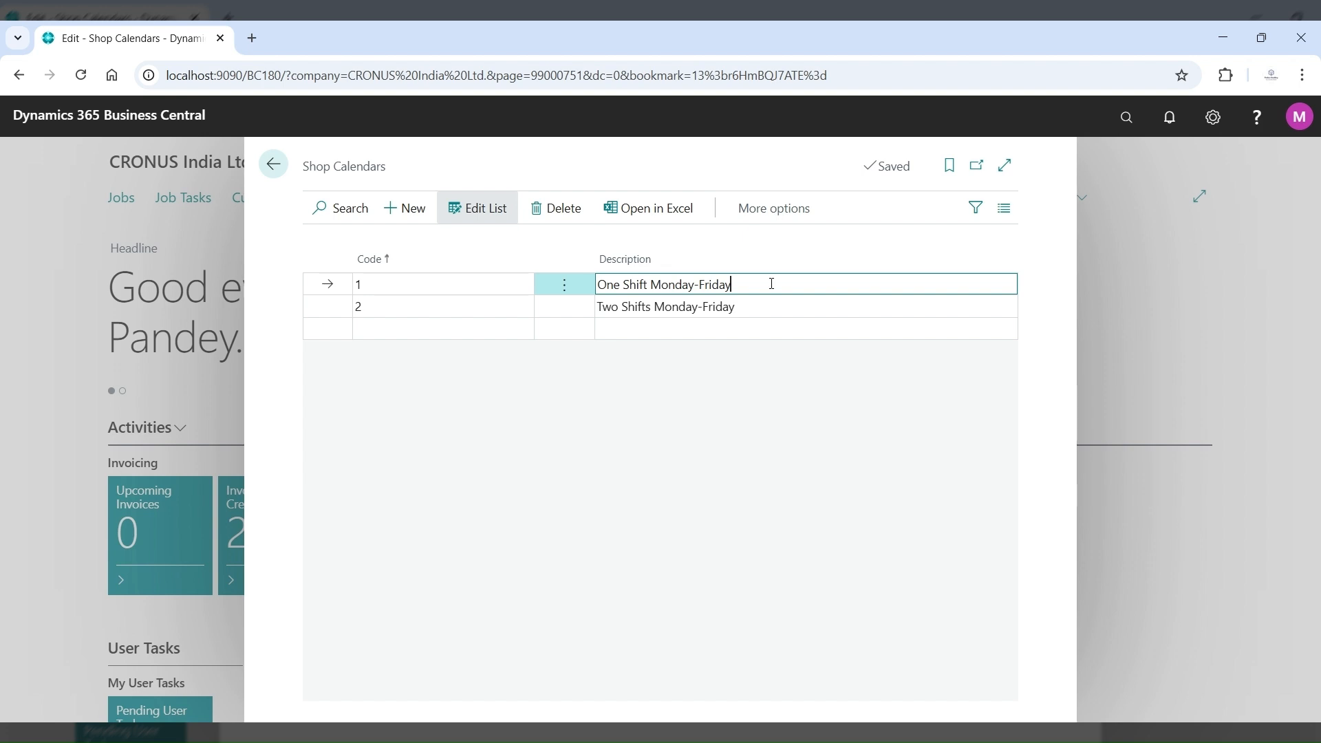
click(770, 304)
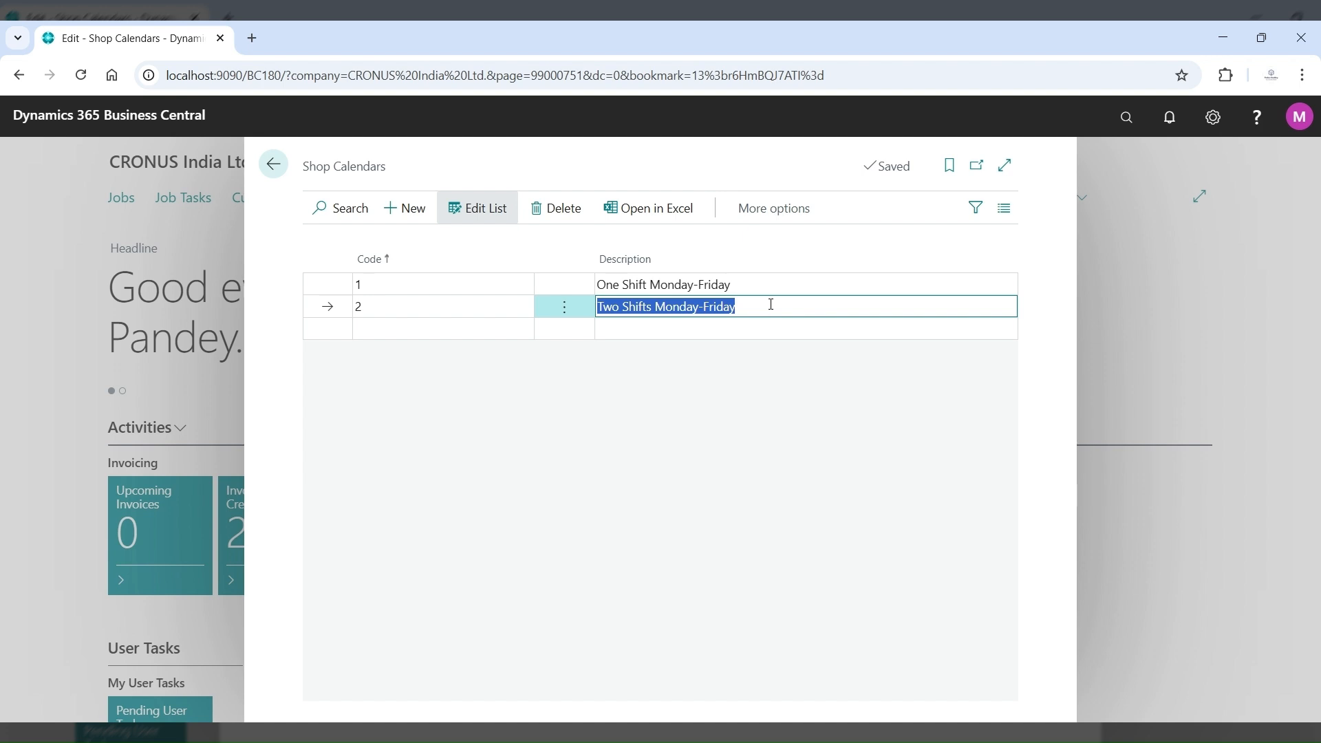
click(771, 304)
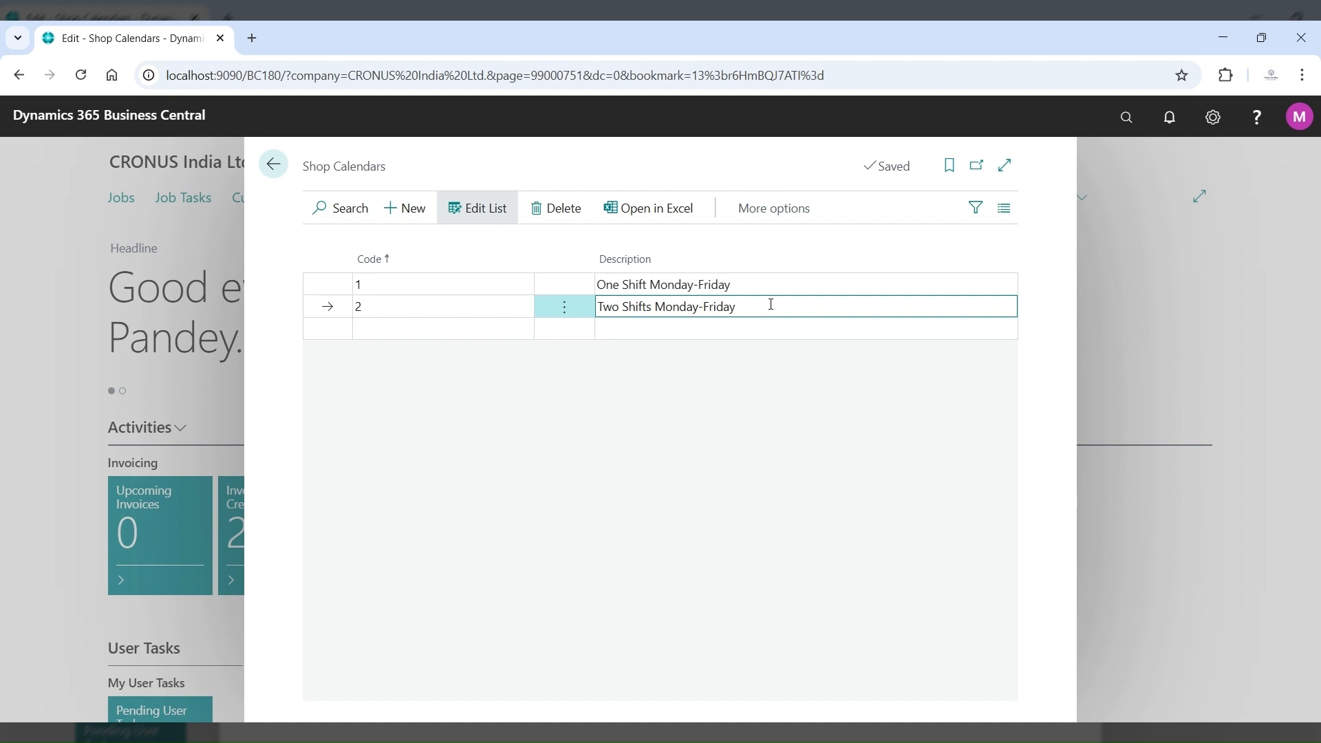
click(756, 211)
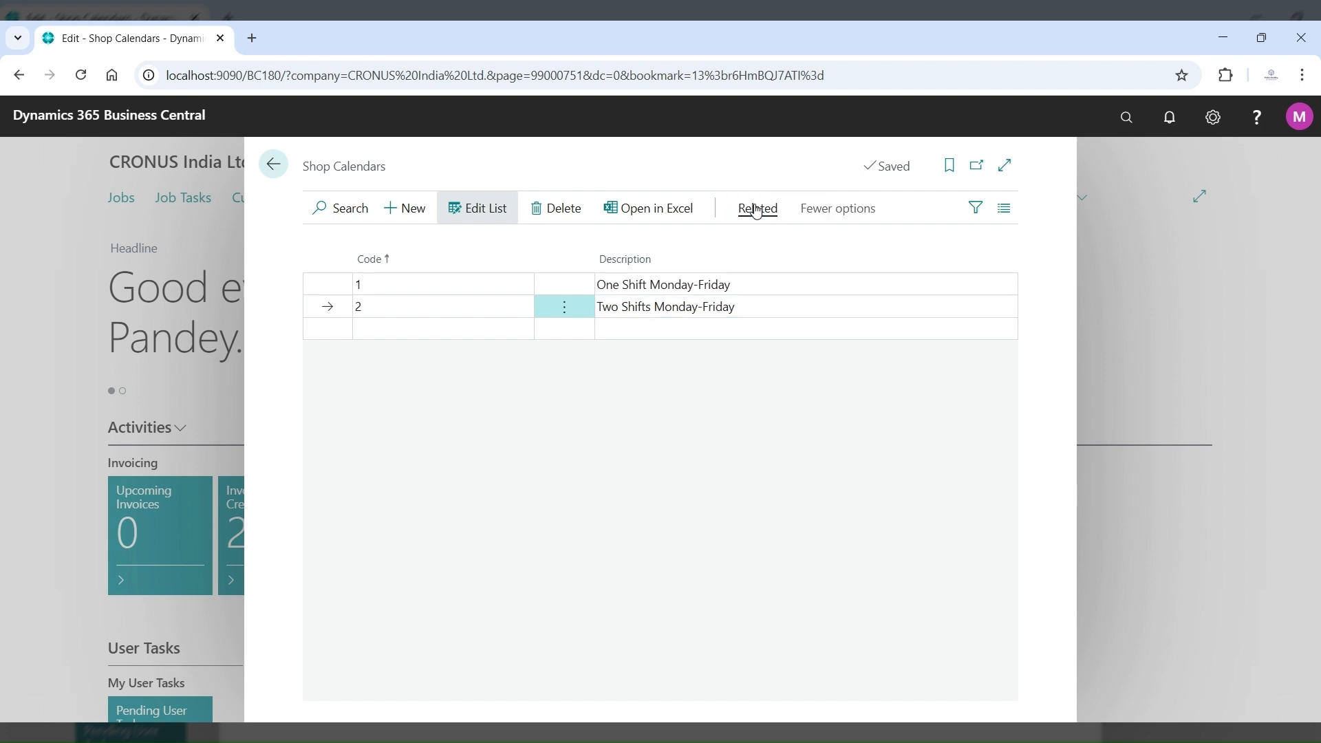
click(756, 211)
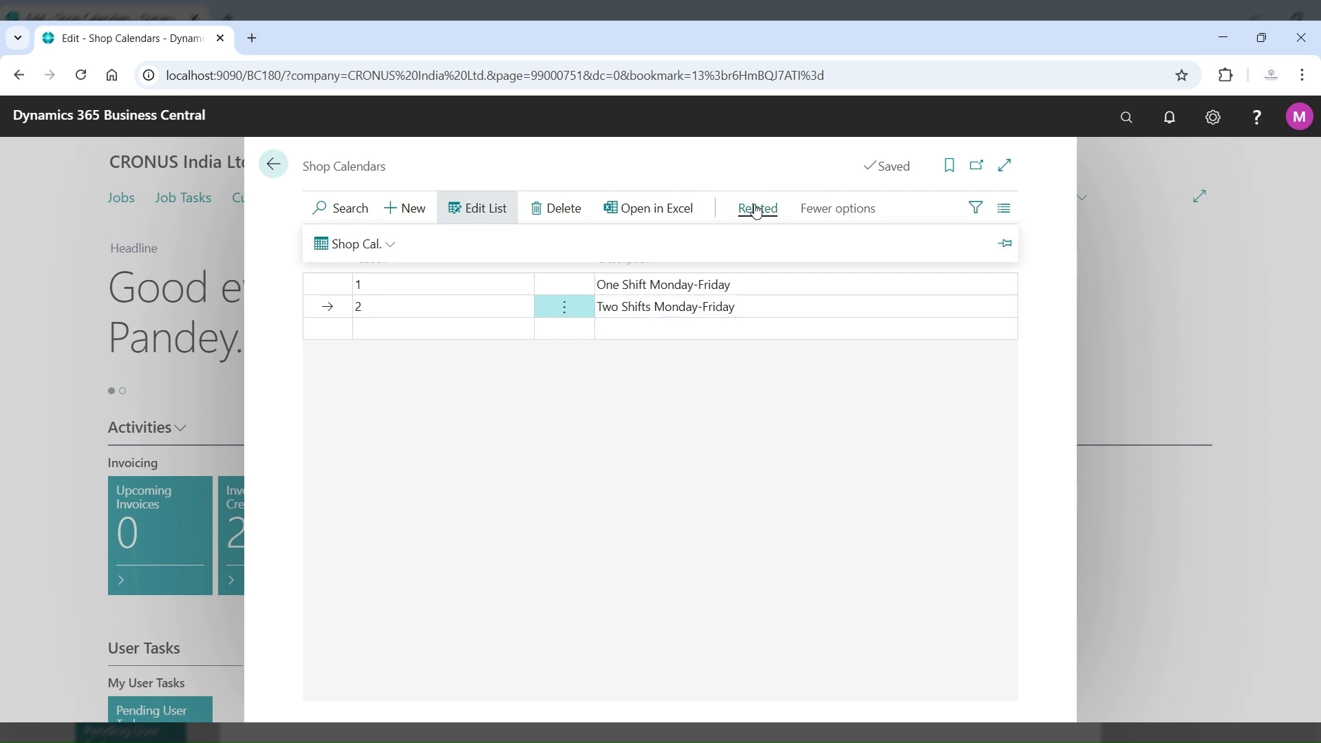
click(393, 256)
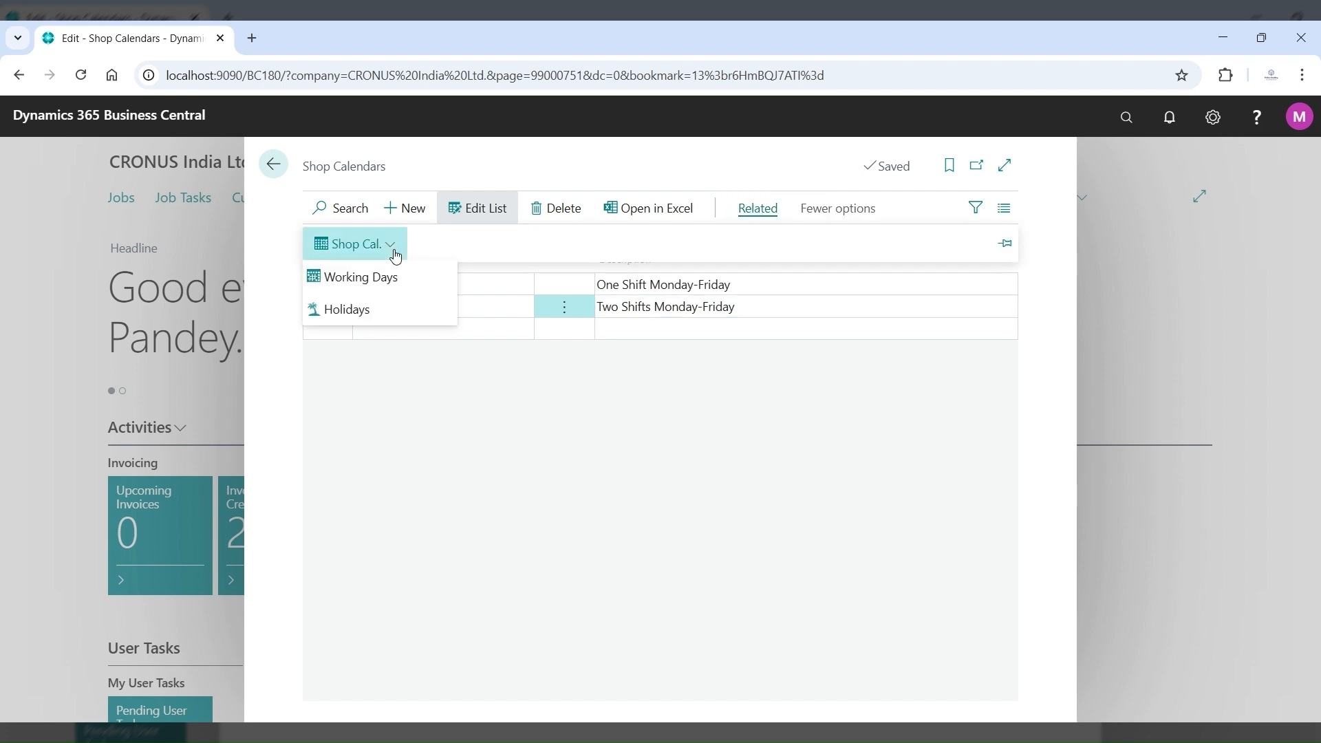
click(410, 284)
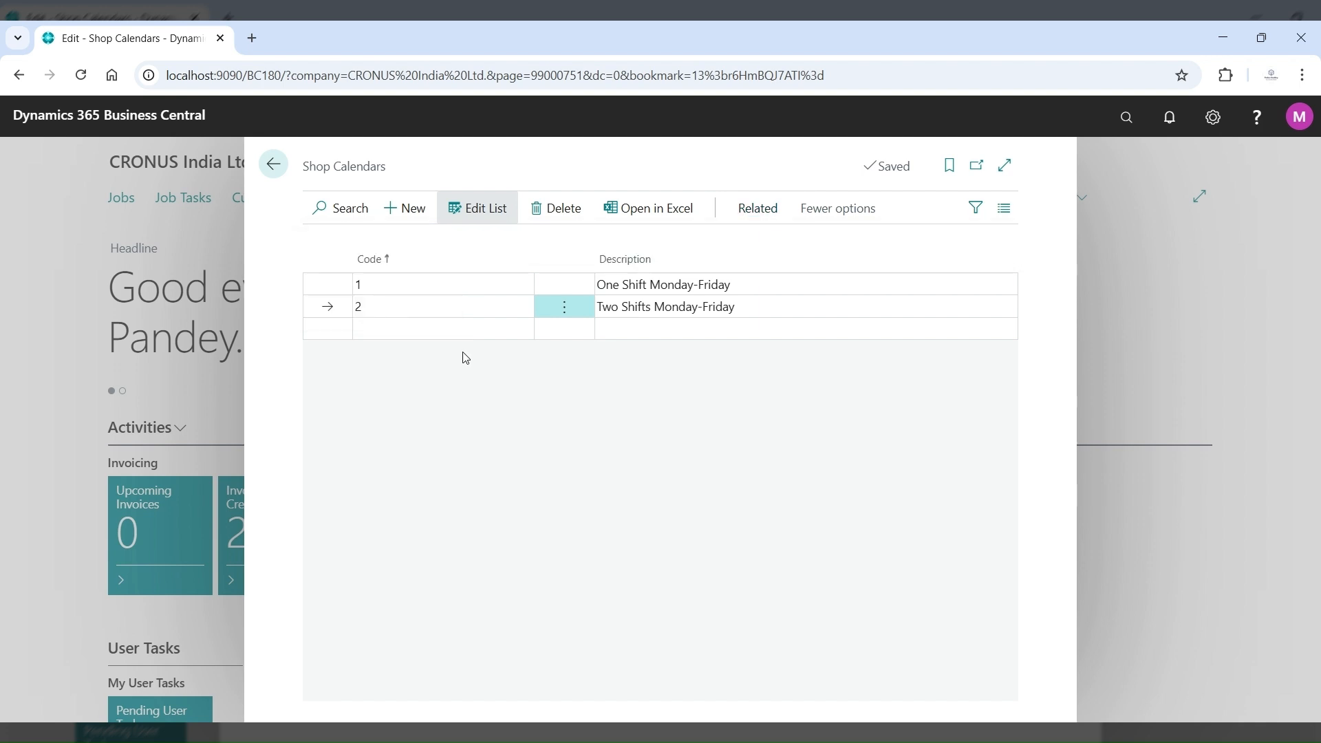
Step: Open the working days of shop calendar 2, Two Shifts Monday-Friday, to examine its days, times and work shift codes
click(474, 278)
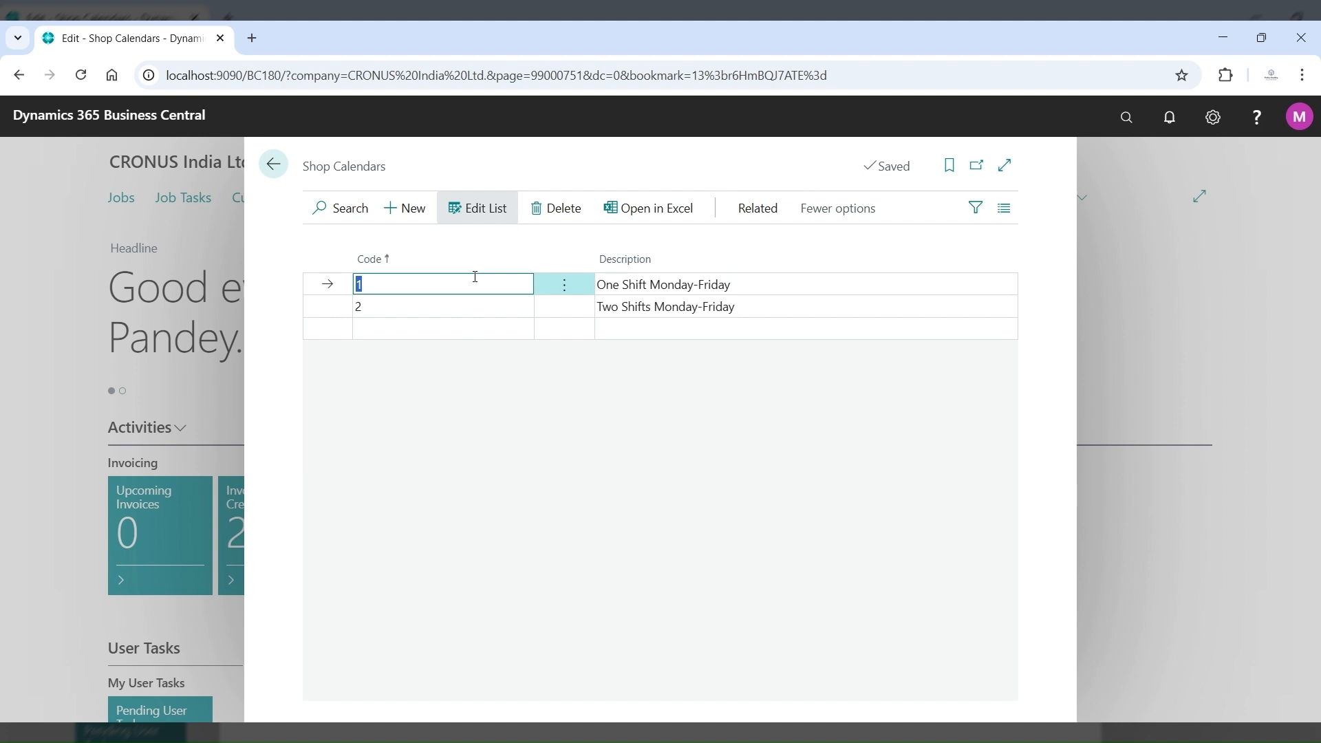
click(468, 309)
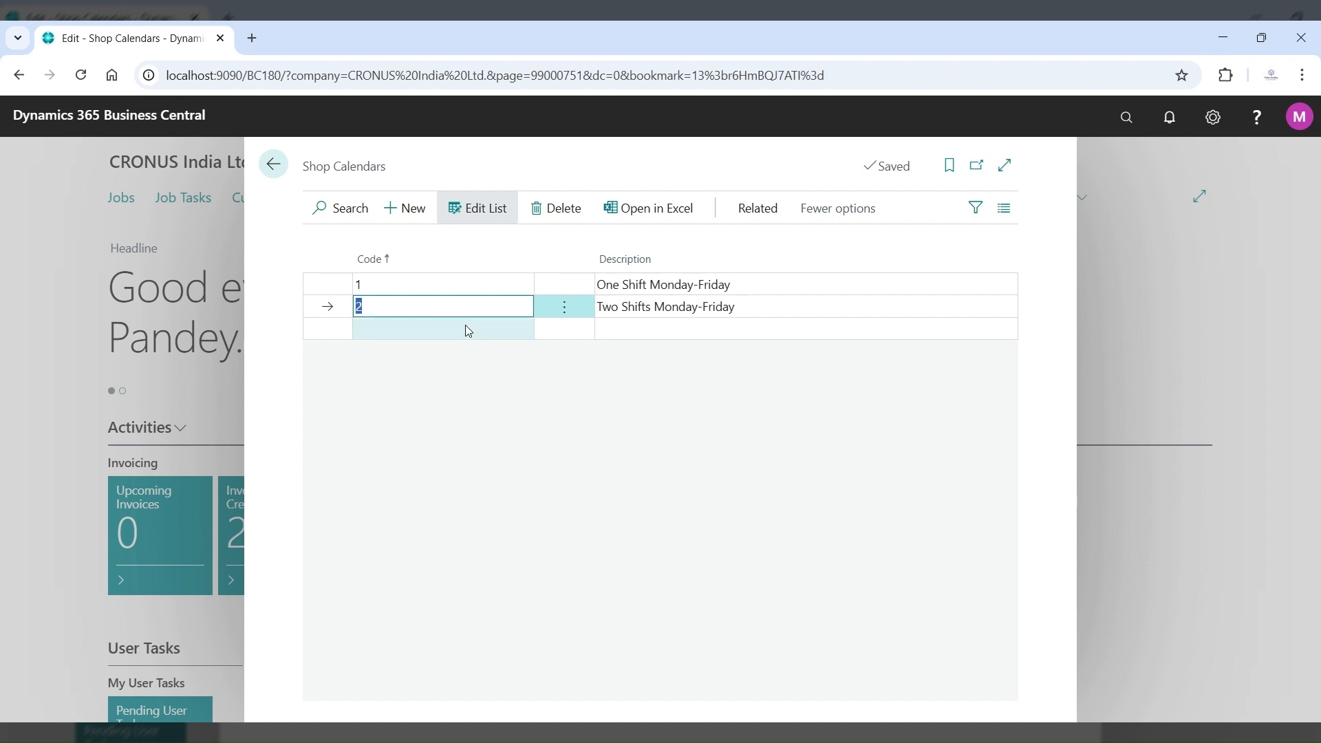
click(754, 206)
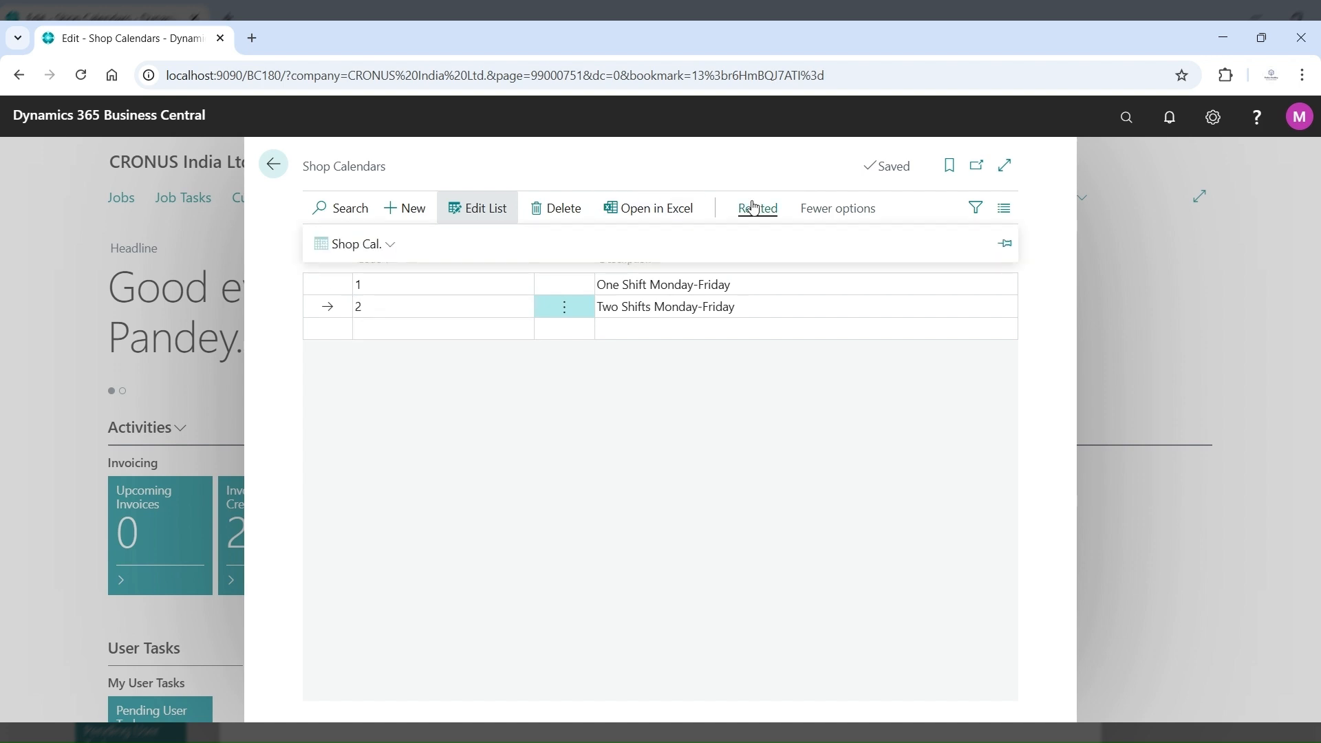
click(396, 251)
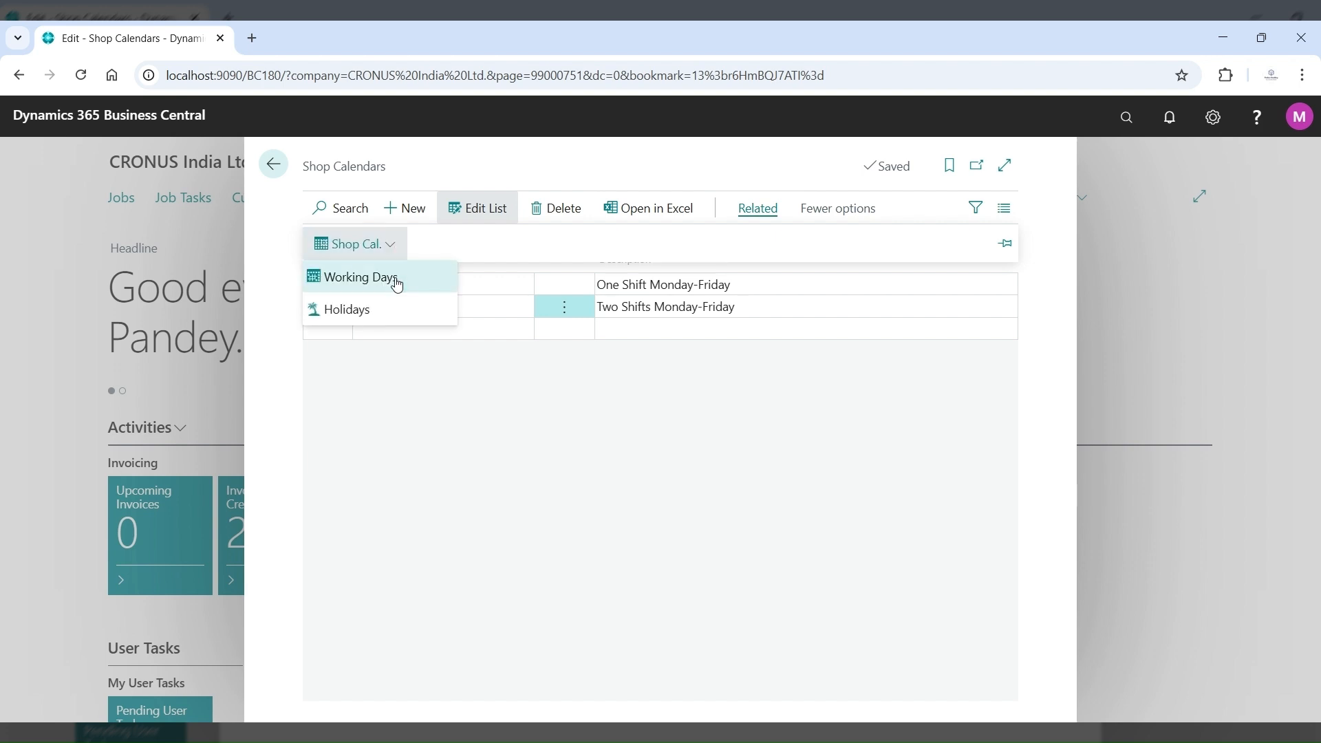
click(397, 284)
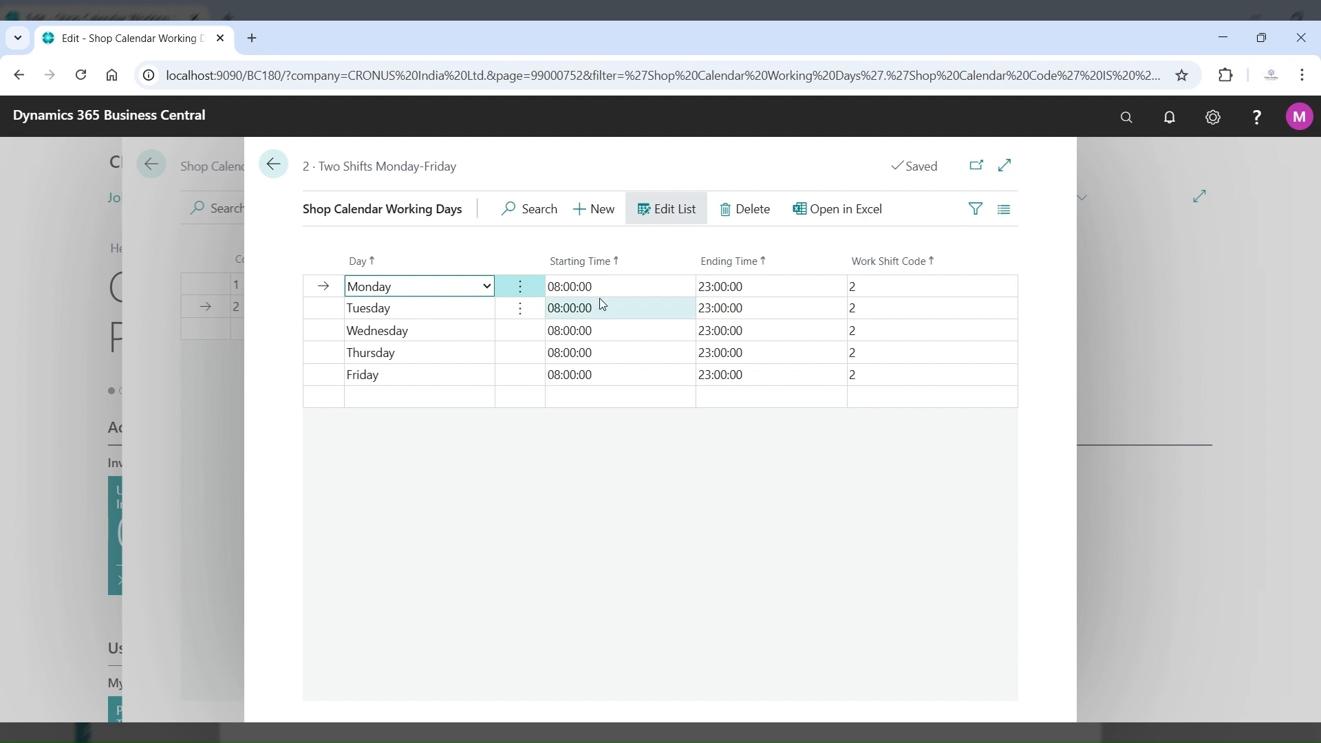
Step: Search for "manufact", open Manufacturing Setup to examine the Normal Starting Time, and return to the shop calendar working days
click(1130, 122)
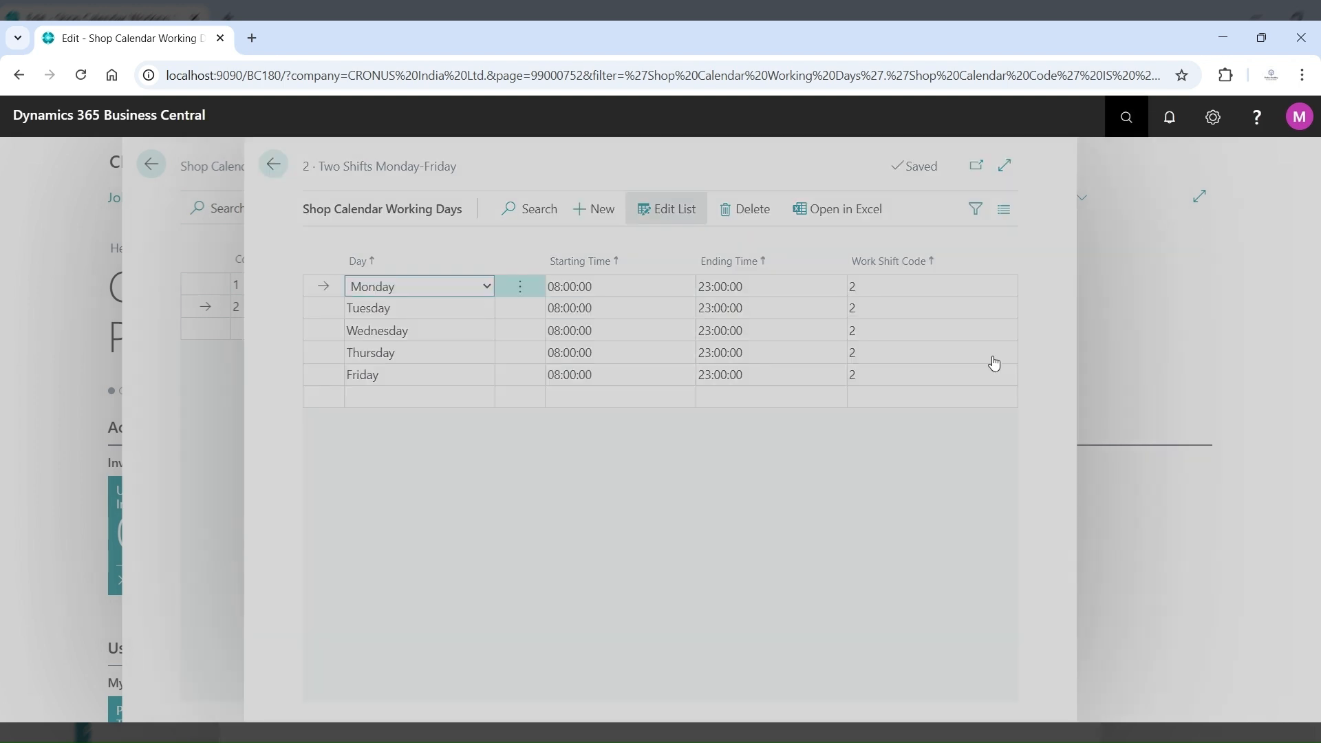
text(manufact)
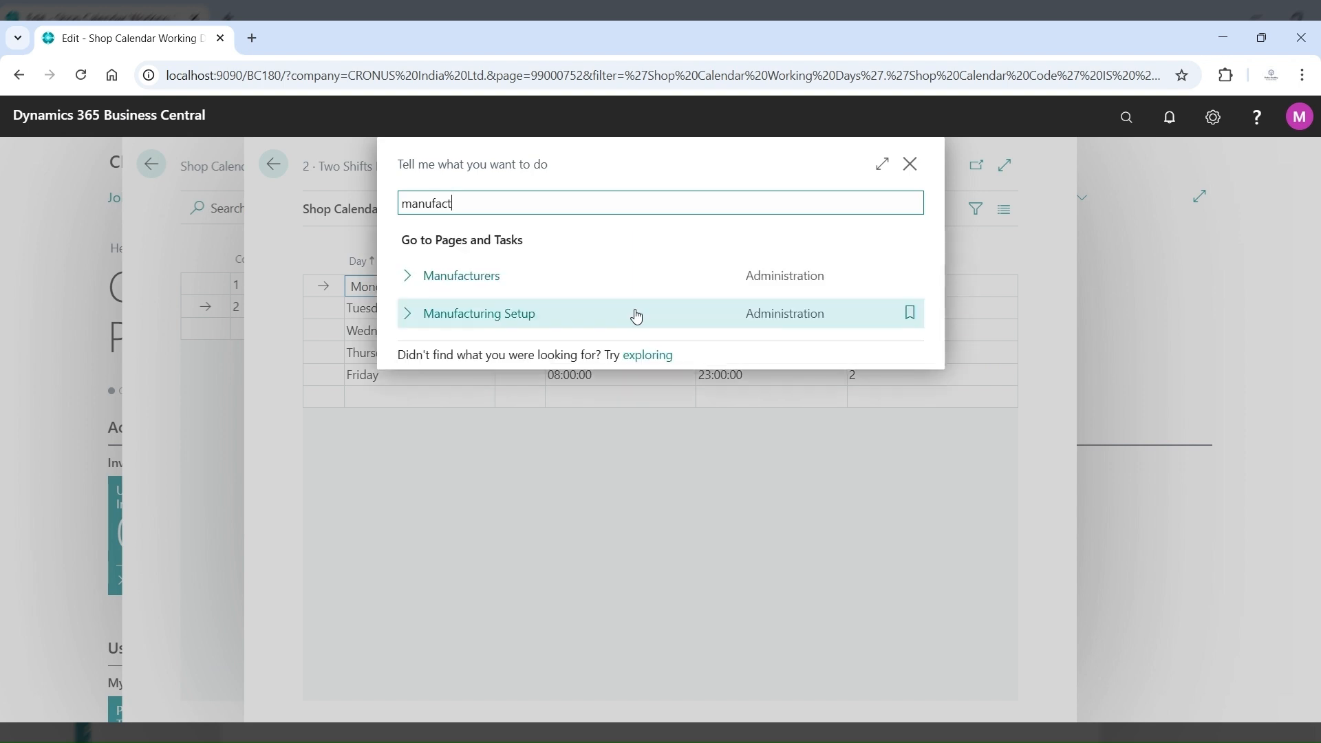
click(628, 320)
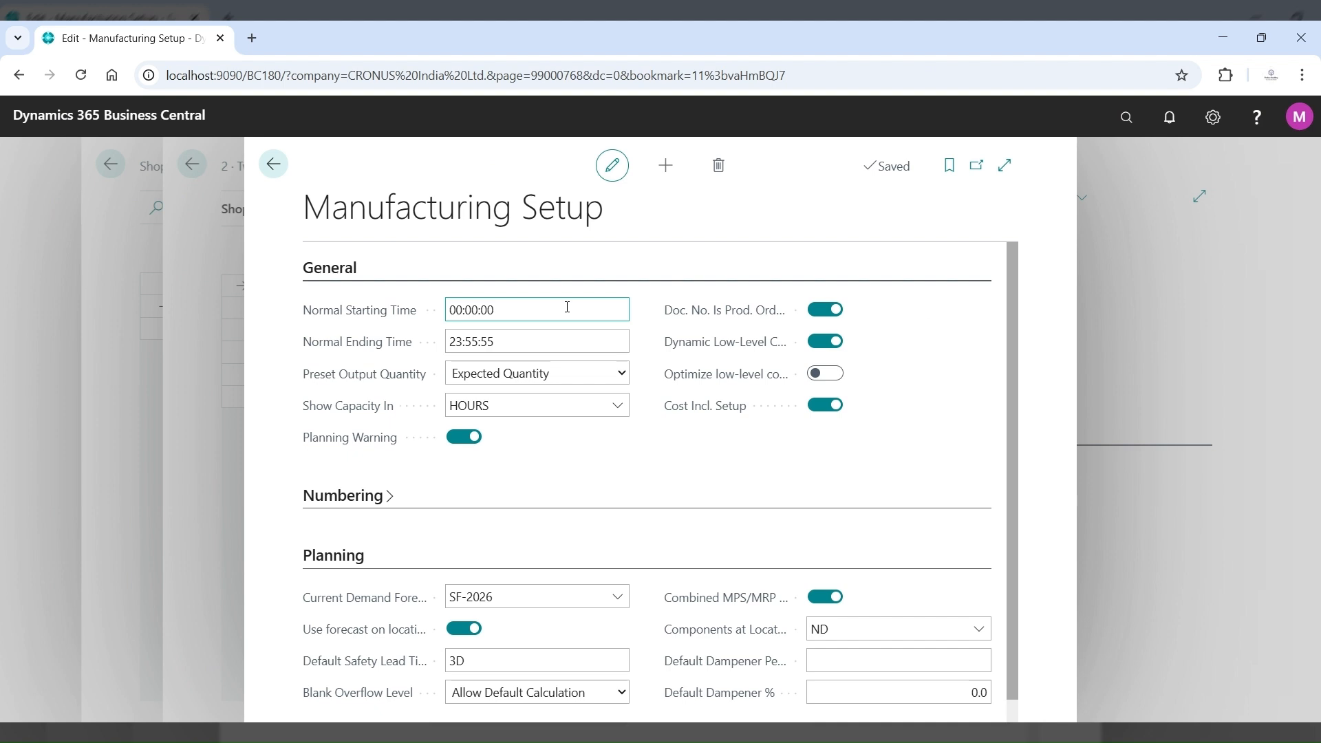
click(567, 307)
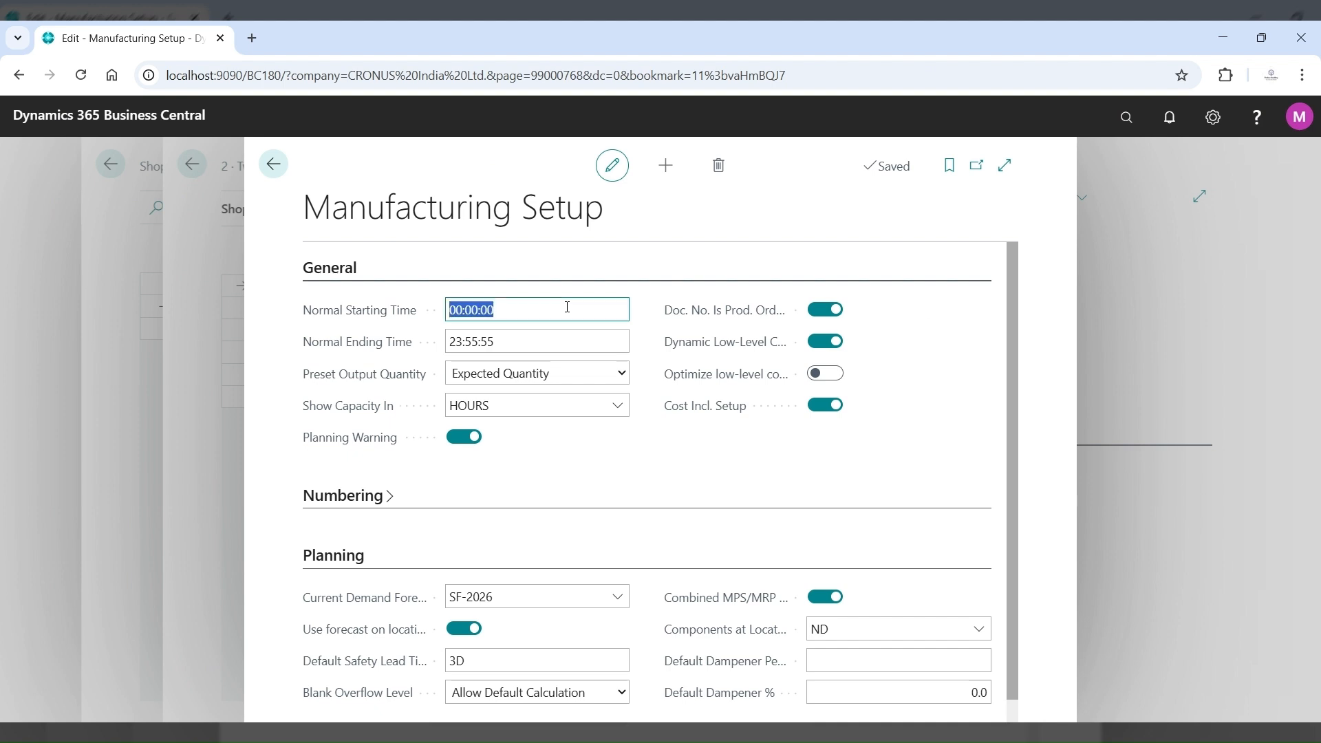
click(274, 171)
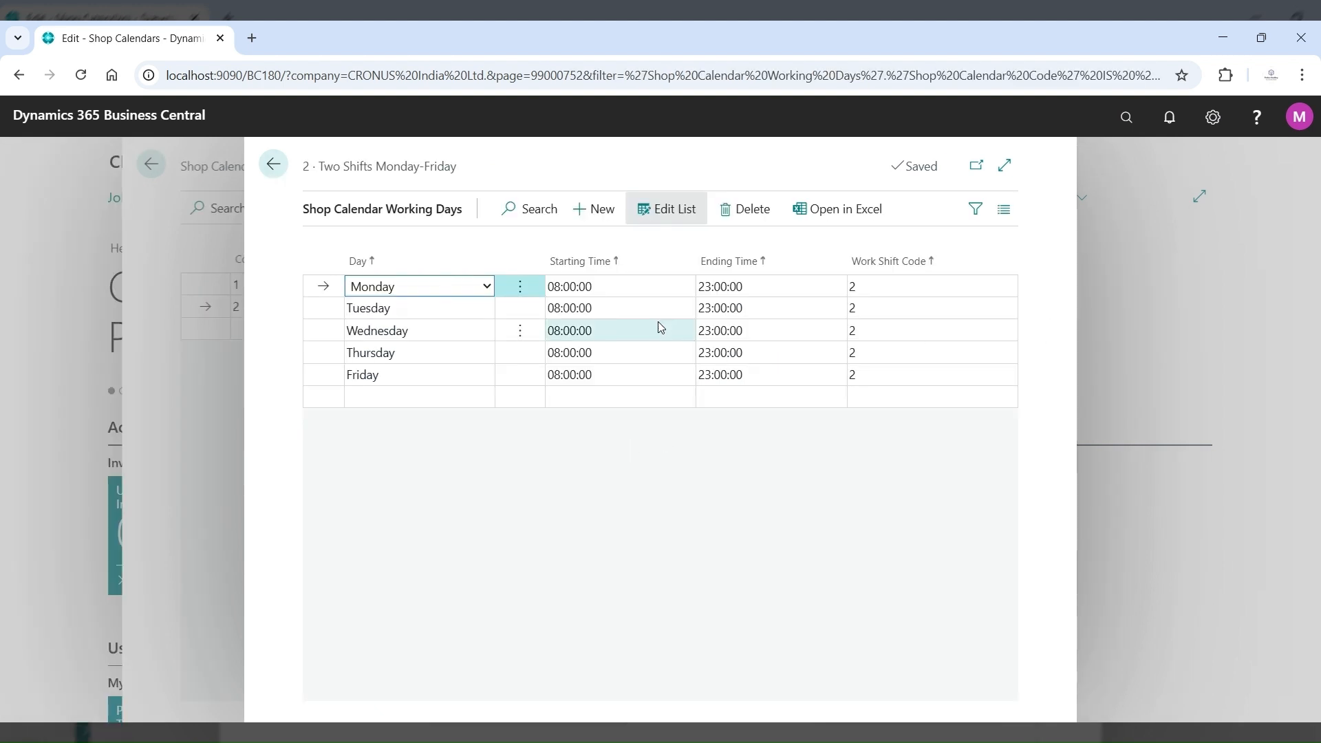
Step: Examine Monday's starting time and ending time in the working days of the two-shift calendar
click(643, 283)
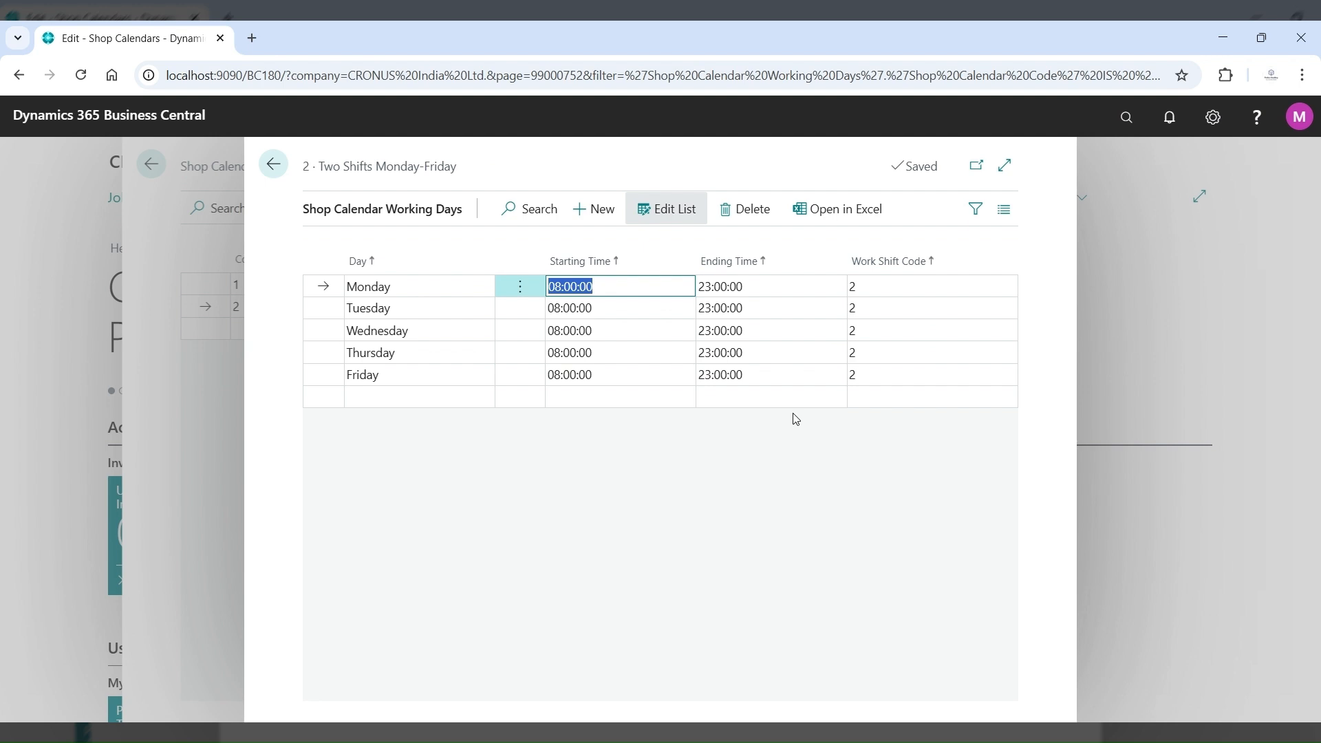
click(612, 287)
click(772, 278)
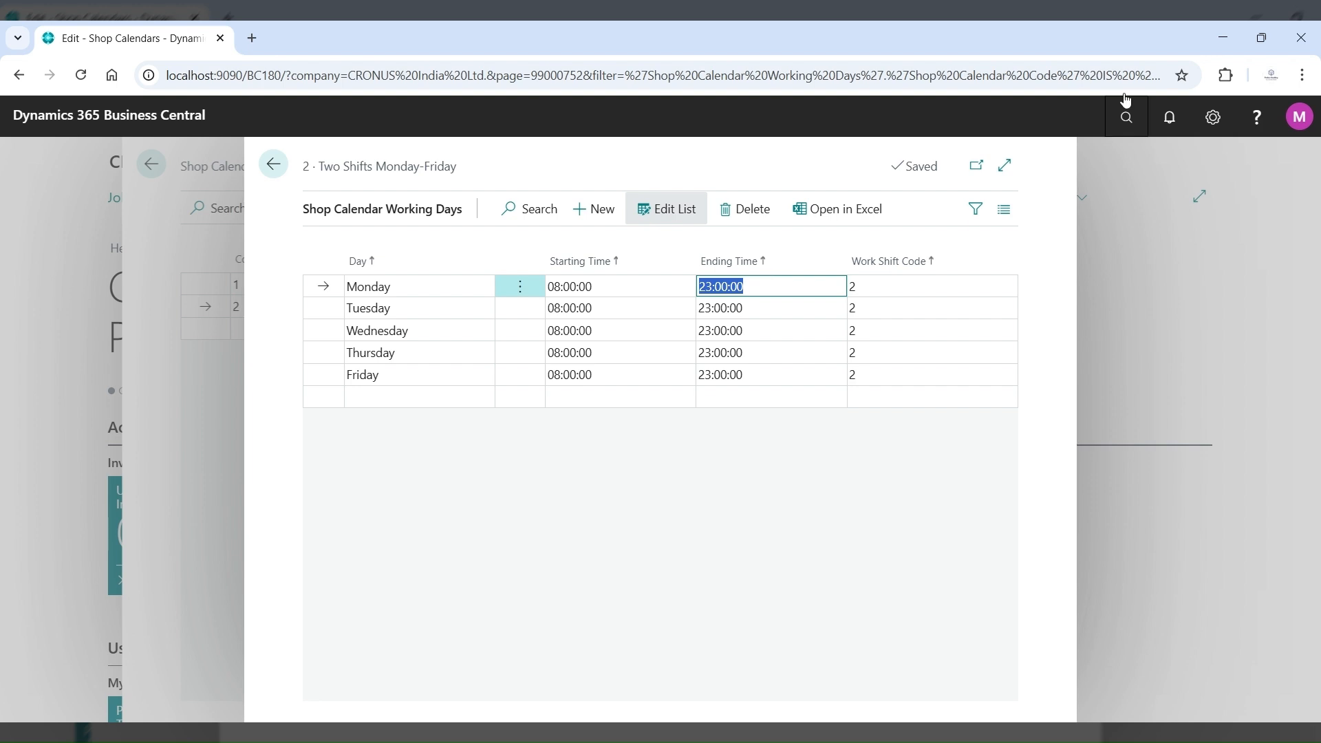
Step: Reopen Manufacturing Setup by searching for "manuf", examine the normal starting and ending times, and return to the working days
click(1125, 114)
text(manuf)
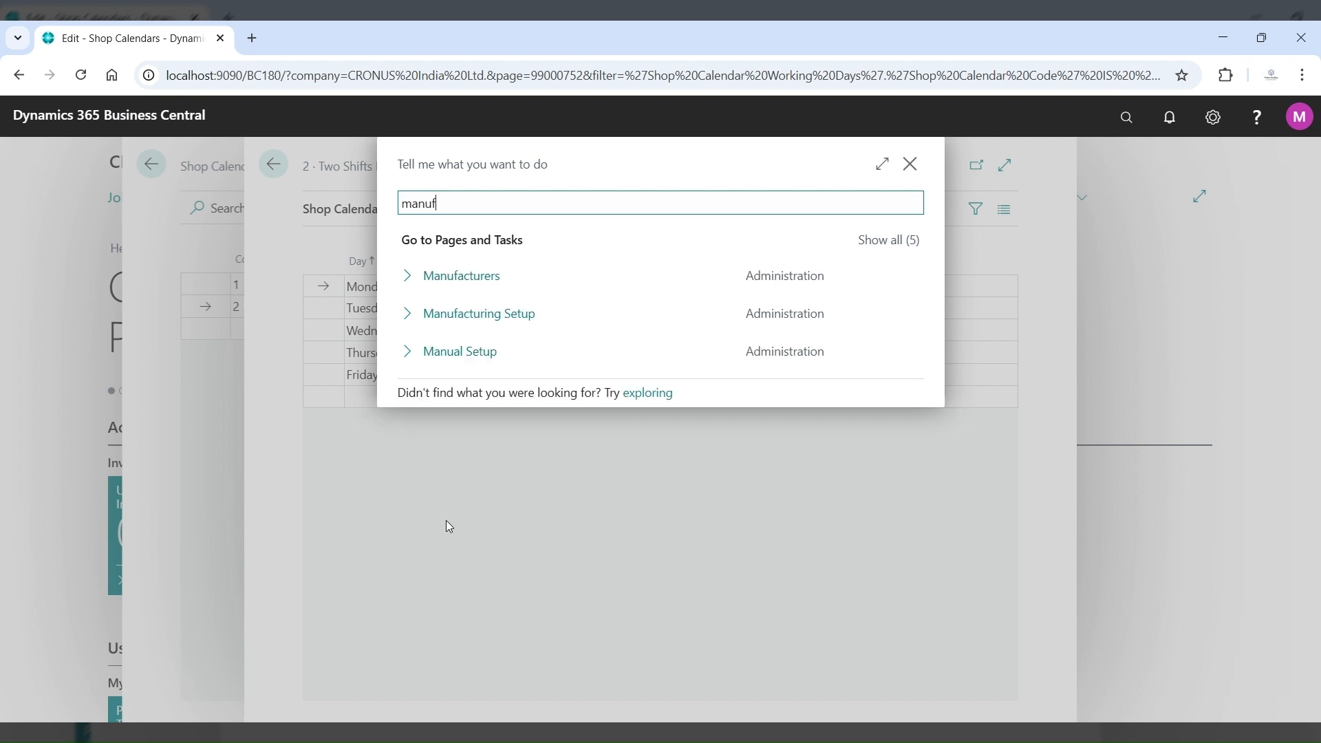
click(541, 328)
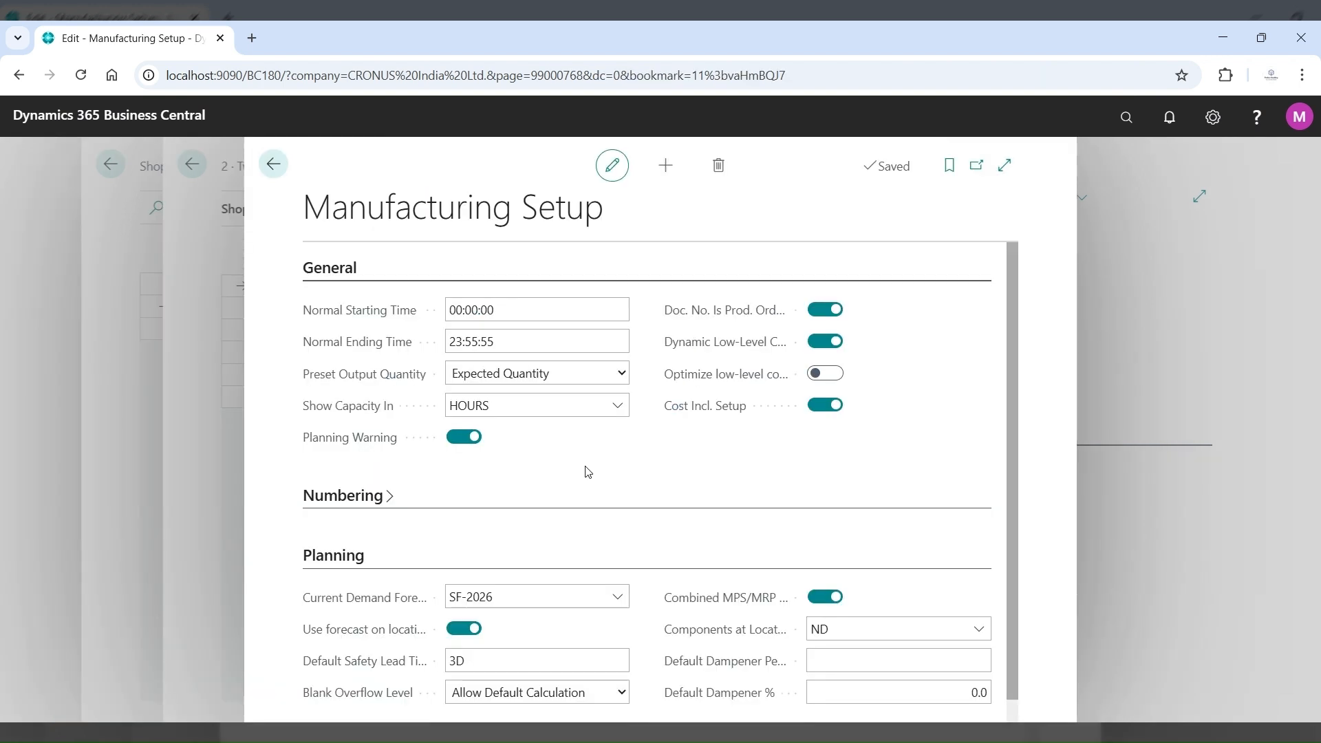
click(506, 335)
click(519, 310)
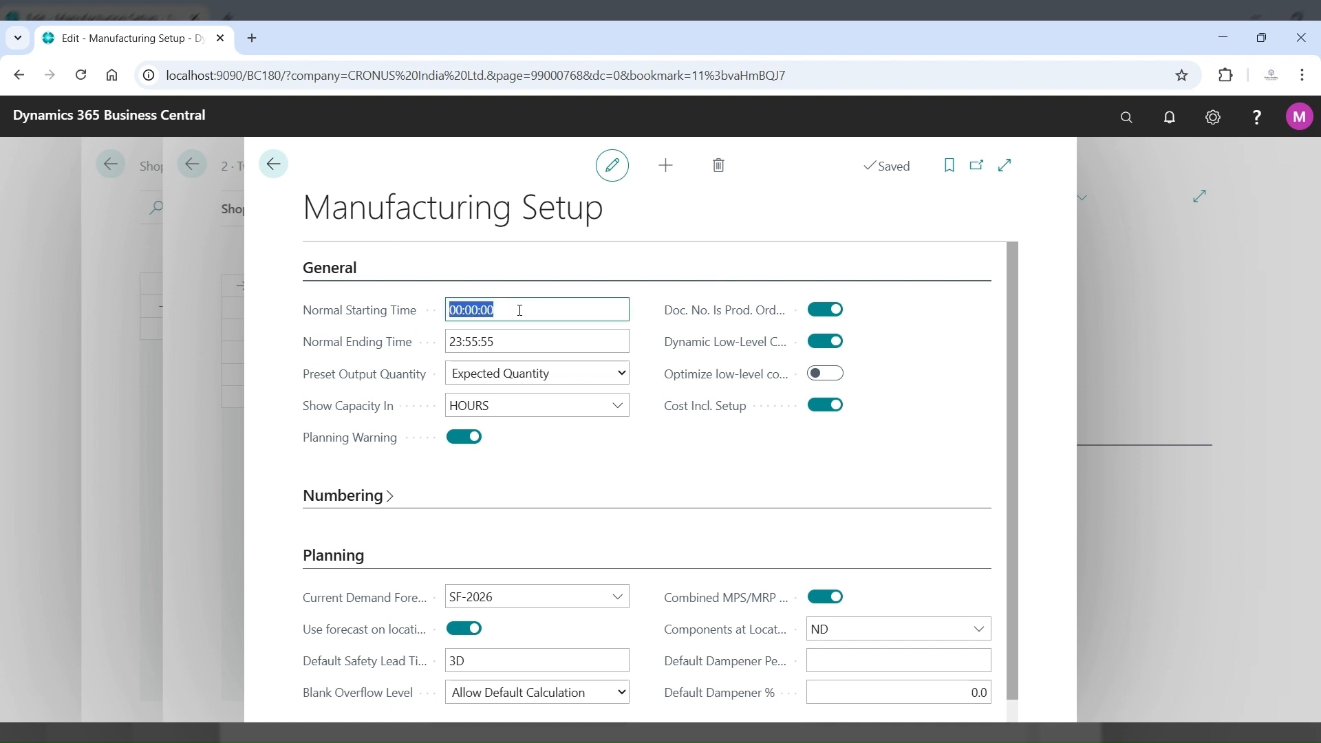
click(519, 346)
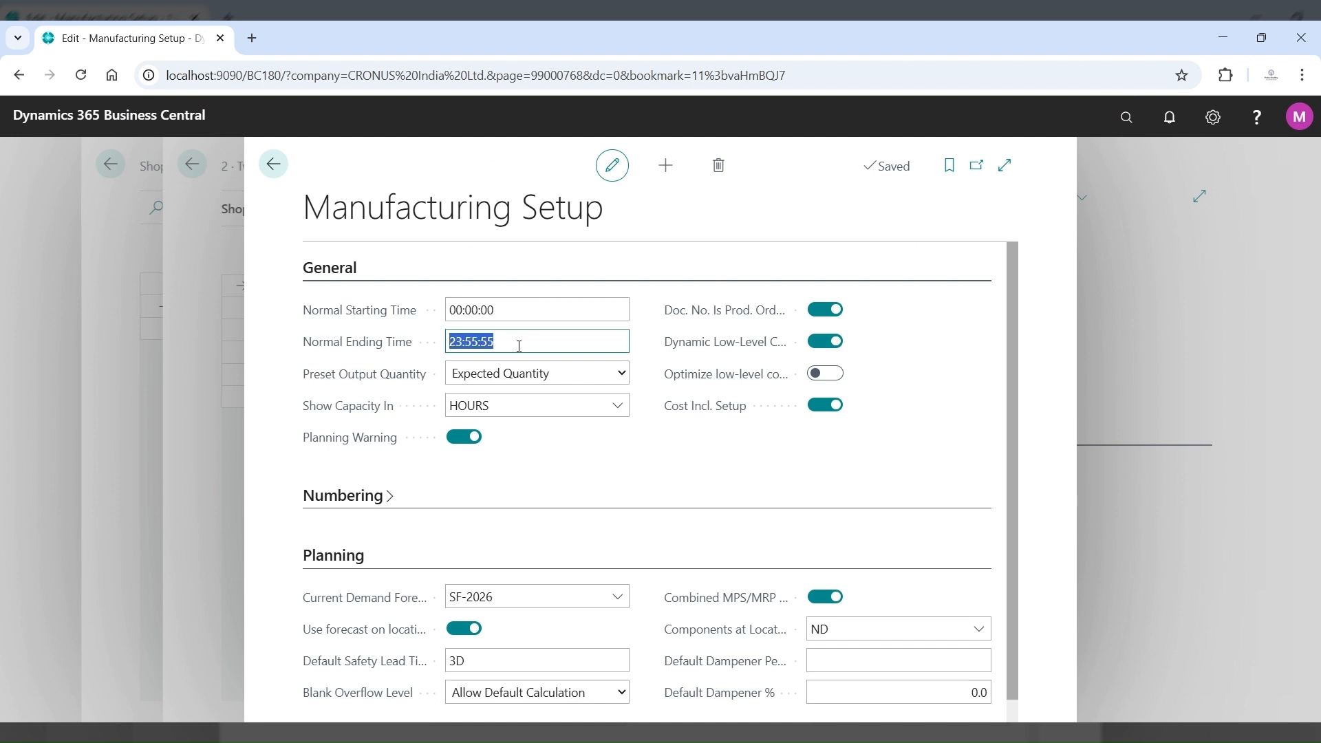
click(274, 165)
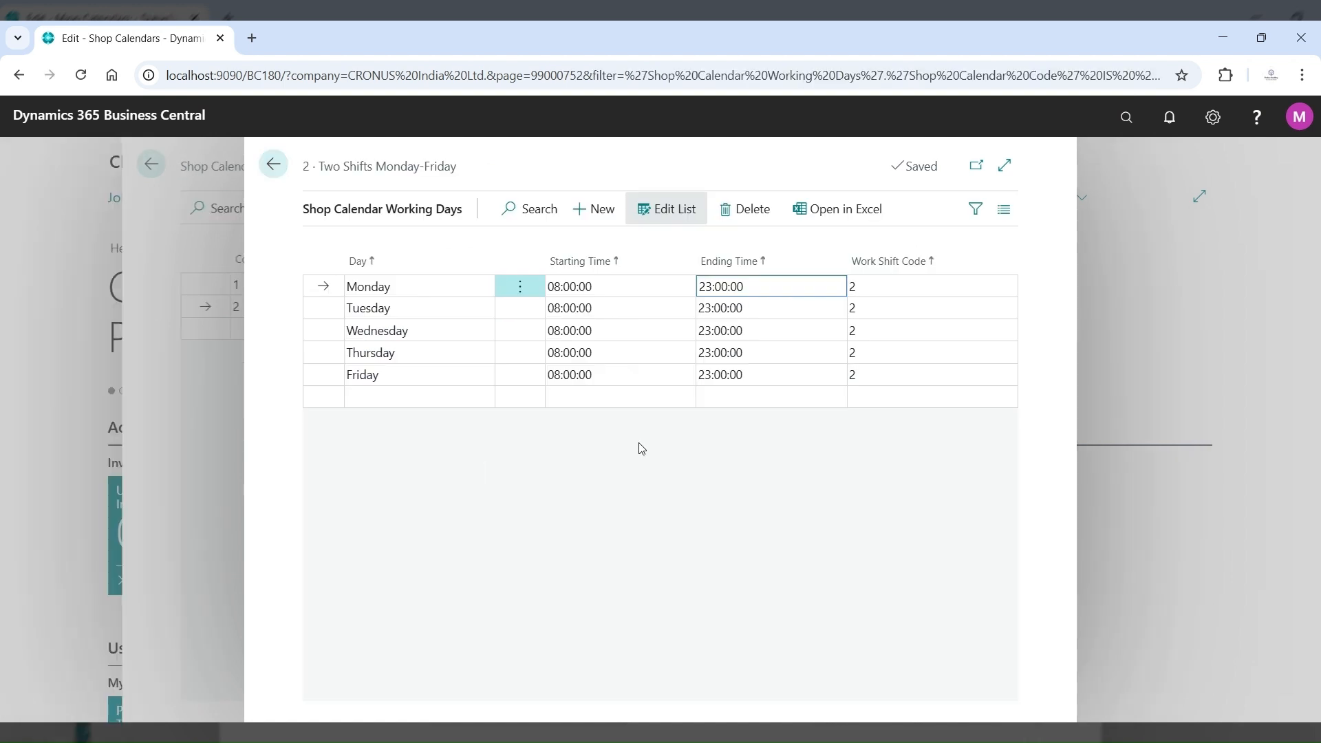
Step: Examine the work shift codes available for Monday without changing the choice, and return to the shop calendar list
click(903, 280)
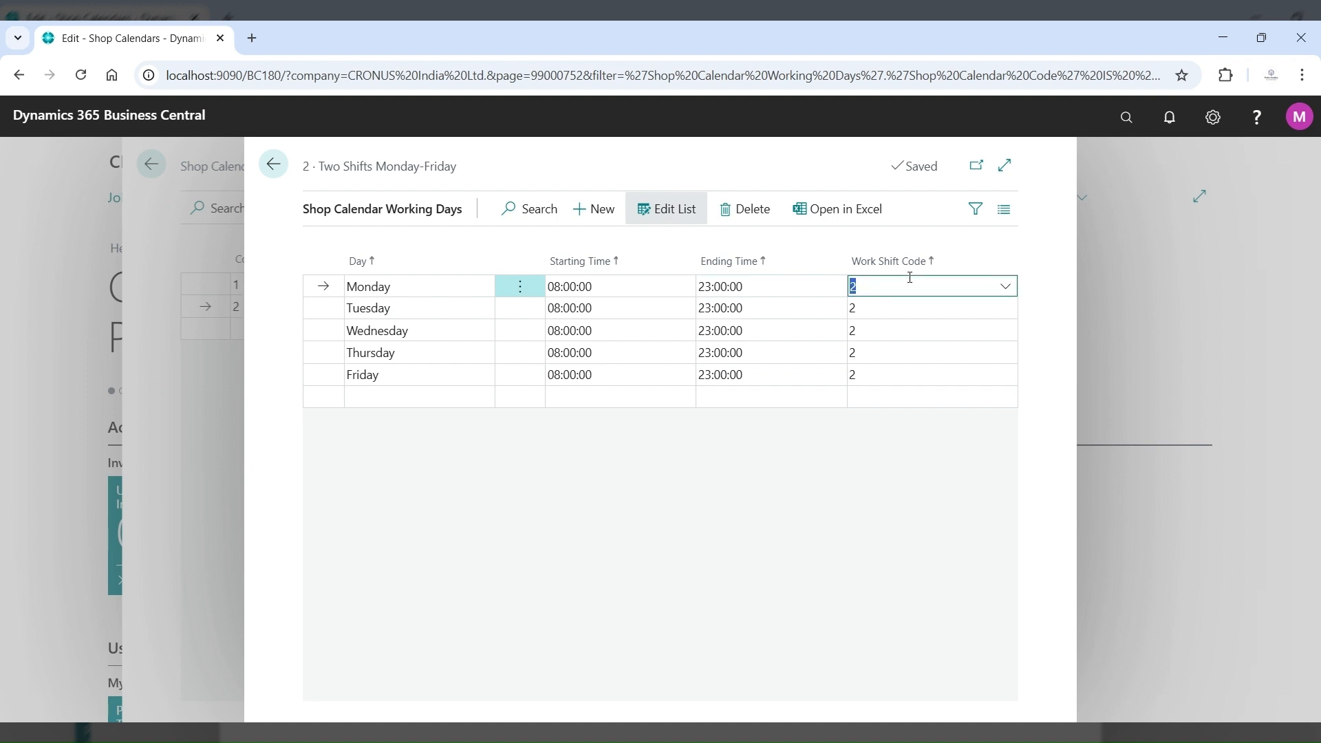
click(1006, 288)
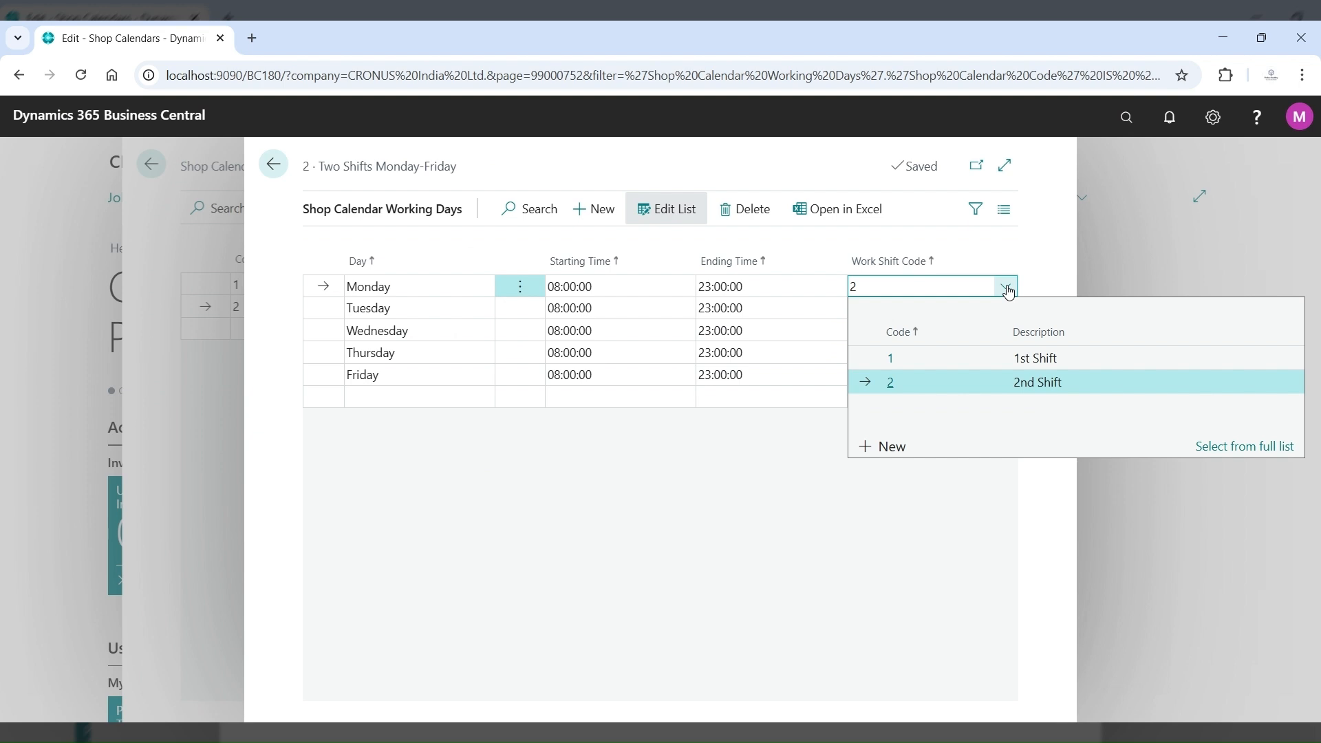
click(756, 524)
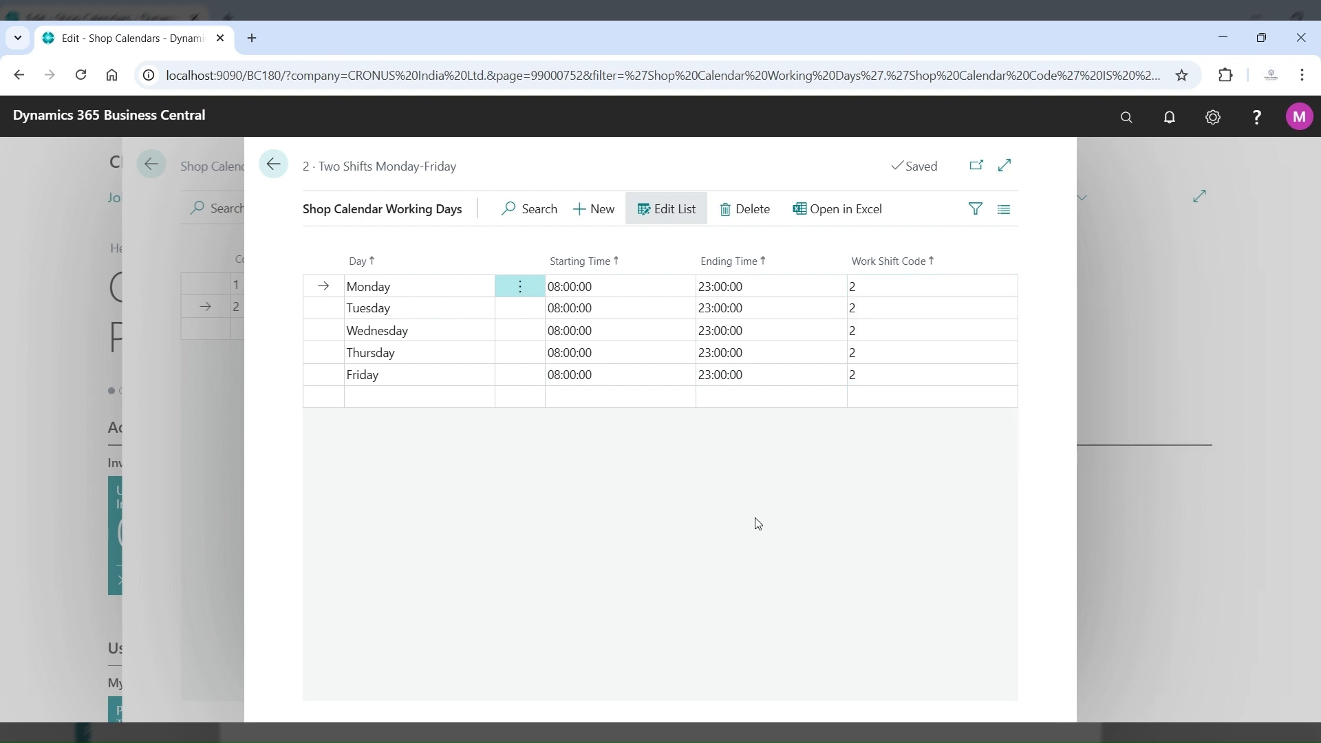
click(265, 173)
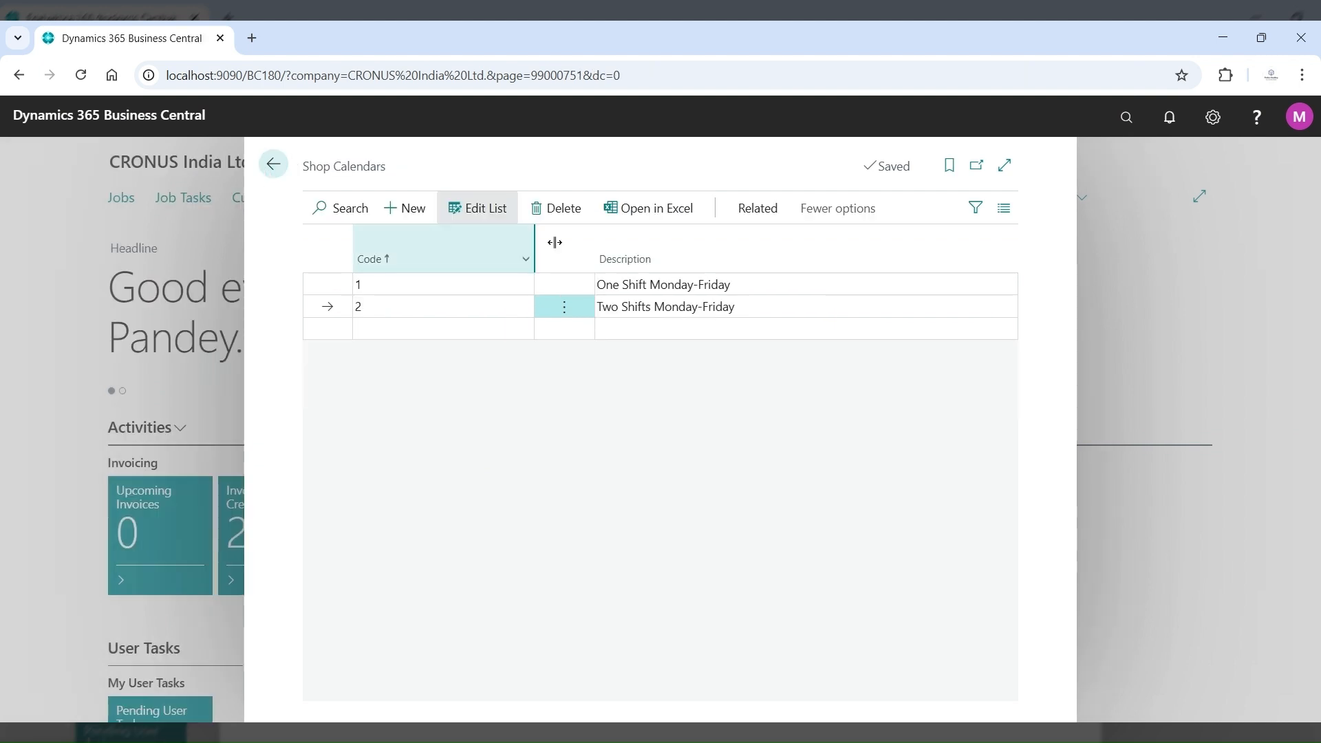
Step: Review the working days of shop calendar 2 once more and go back to the shop calendar list
click(485, 303)
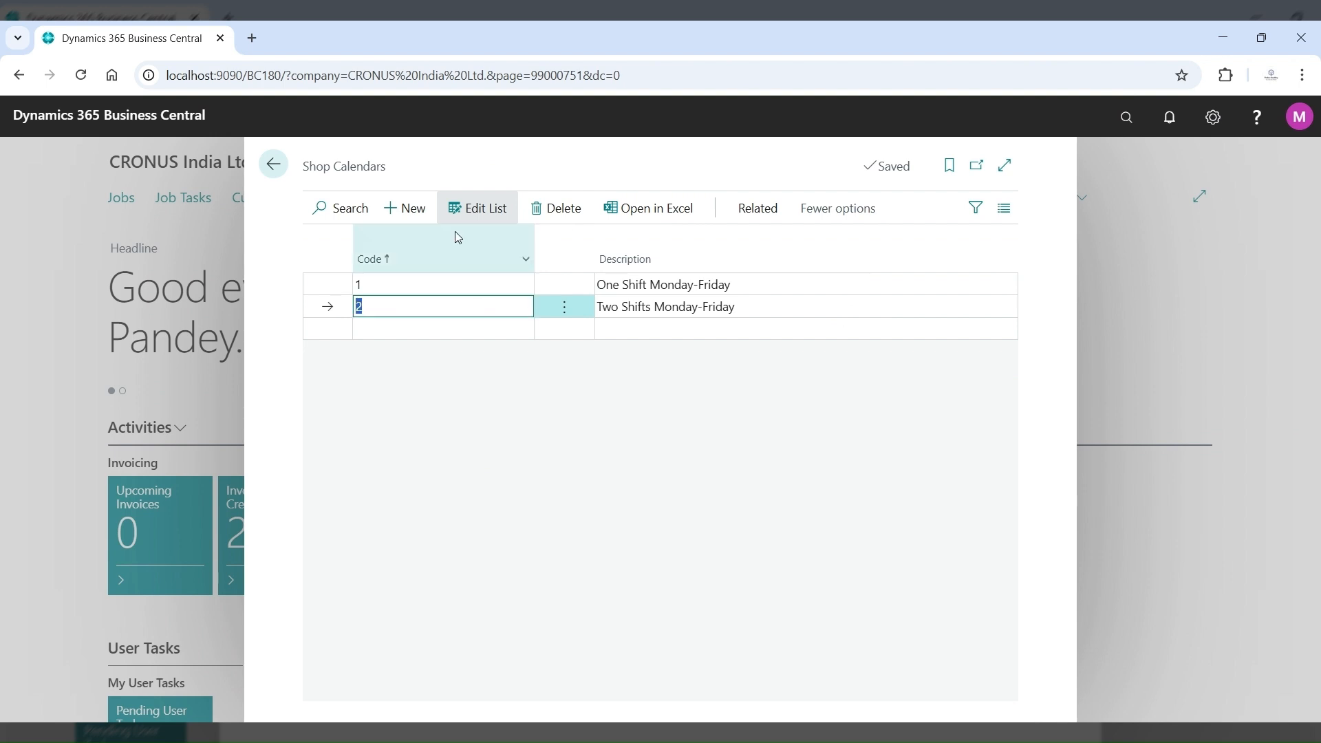
click(757, 211)
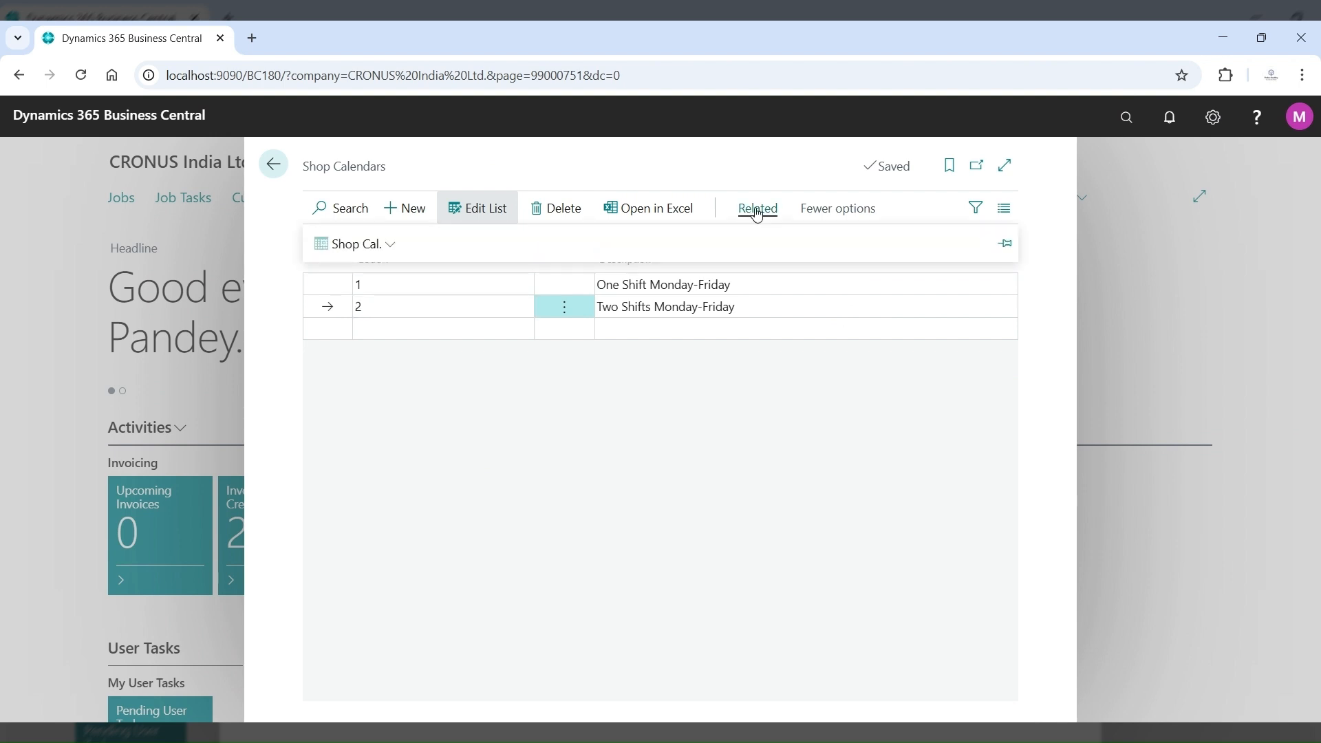
click(390, 246)
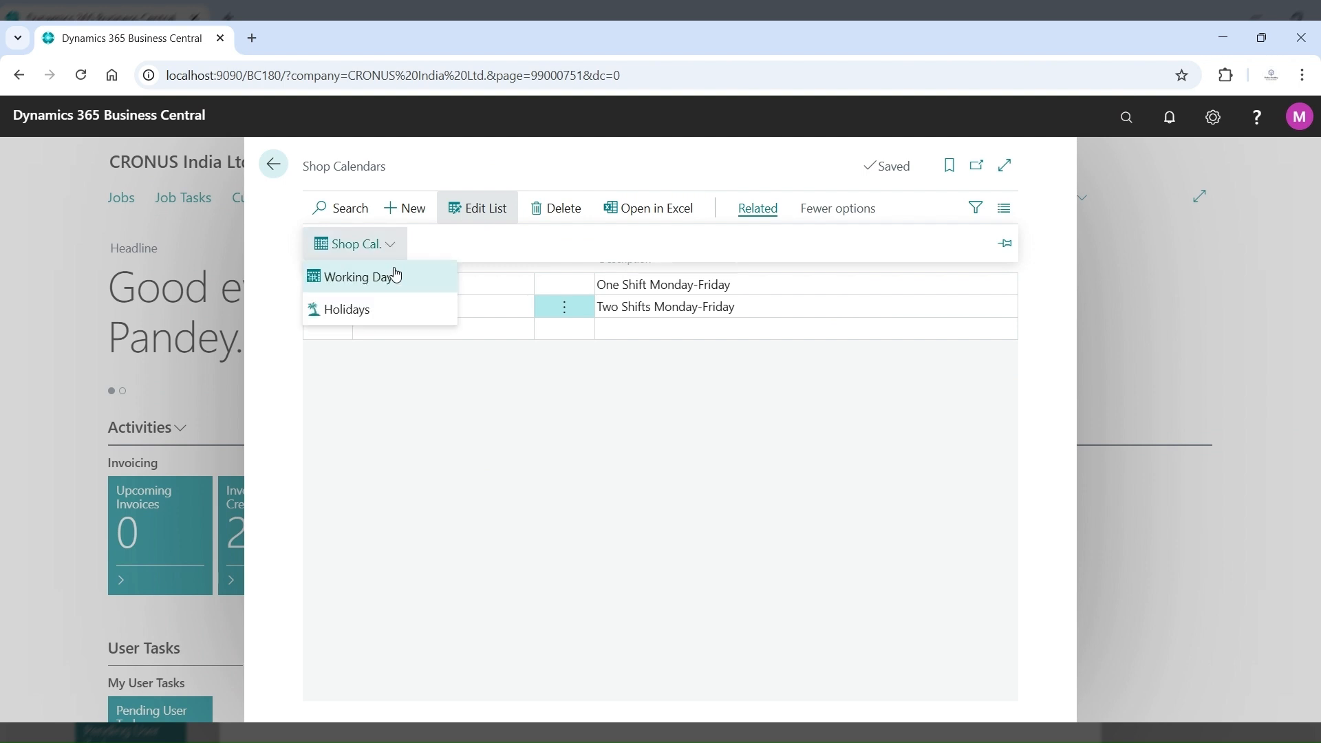
click(396, 276)
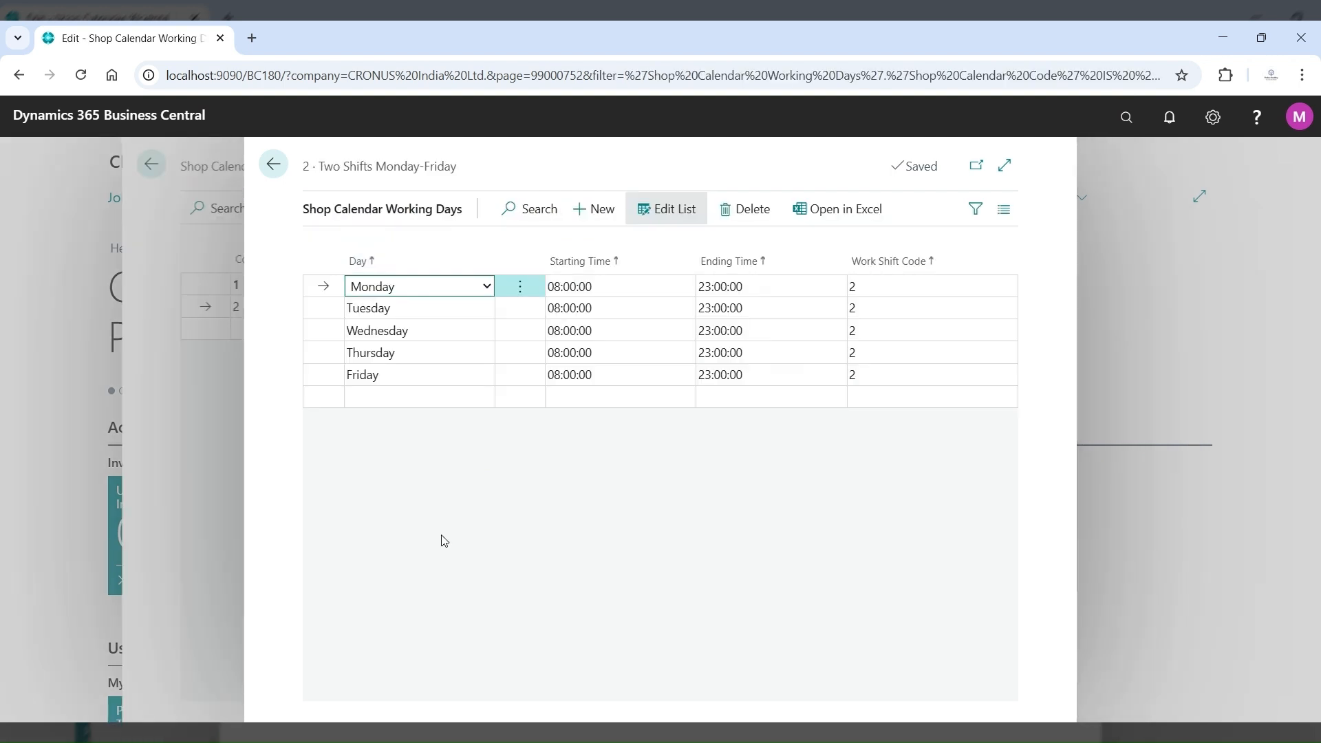
click(275, 166)
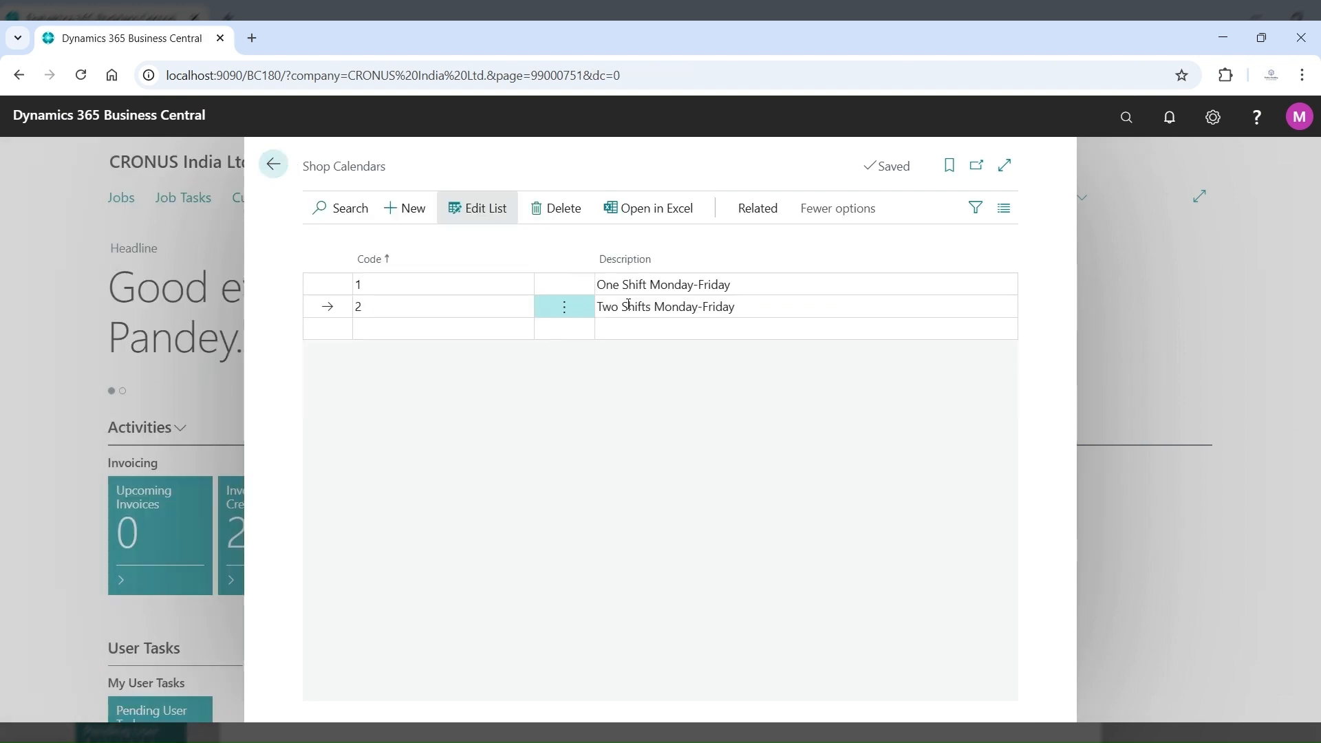
Step: Open the holidays of shop calendar 2, Two Shifts Monday-Friday, to examine them, and return to the shop calendar list
click(757, 210)
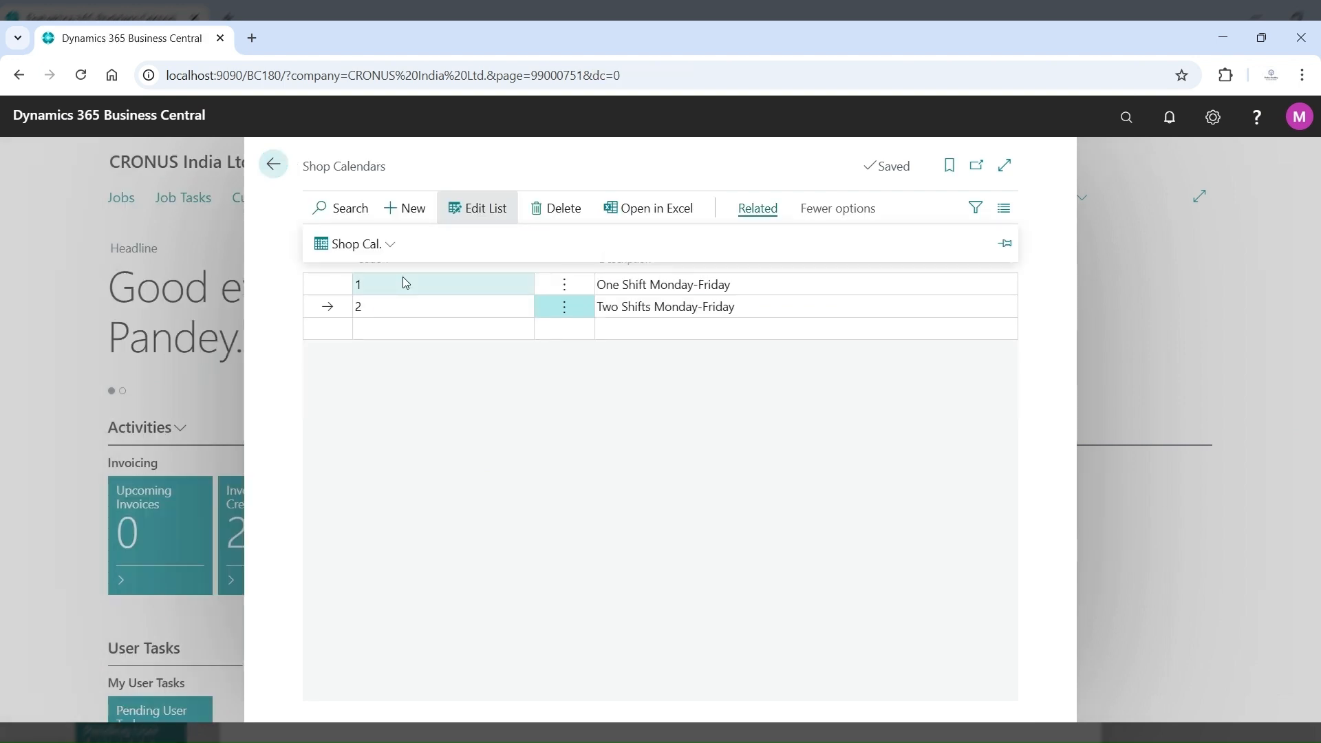
click(392, 255)
click(389, 305)
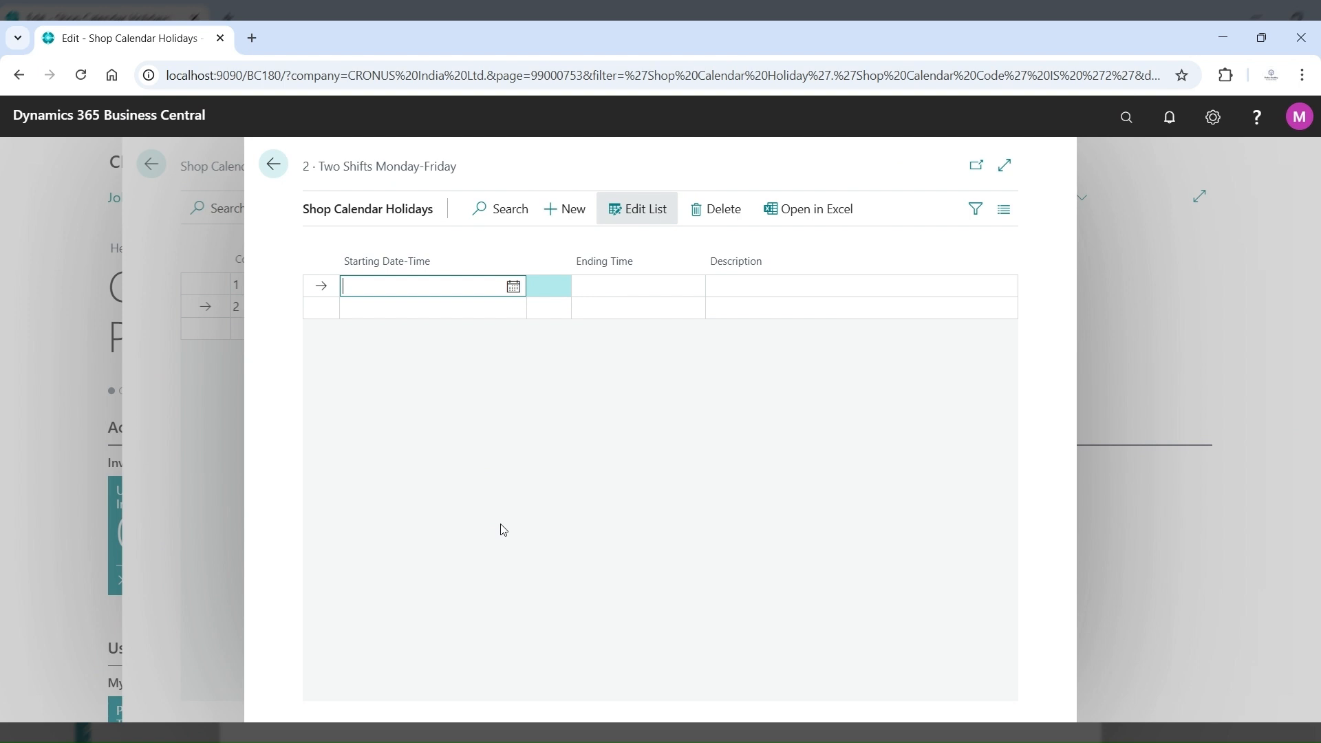
click(270, 168)
Step: Open the holidays of shop calendar 1, One Shift Monday-Friday
click(474, 288)
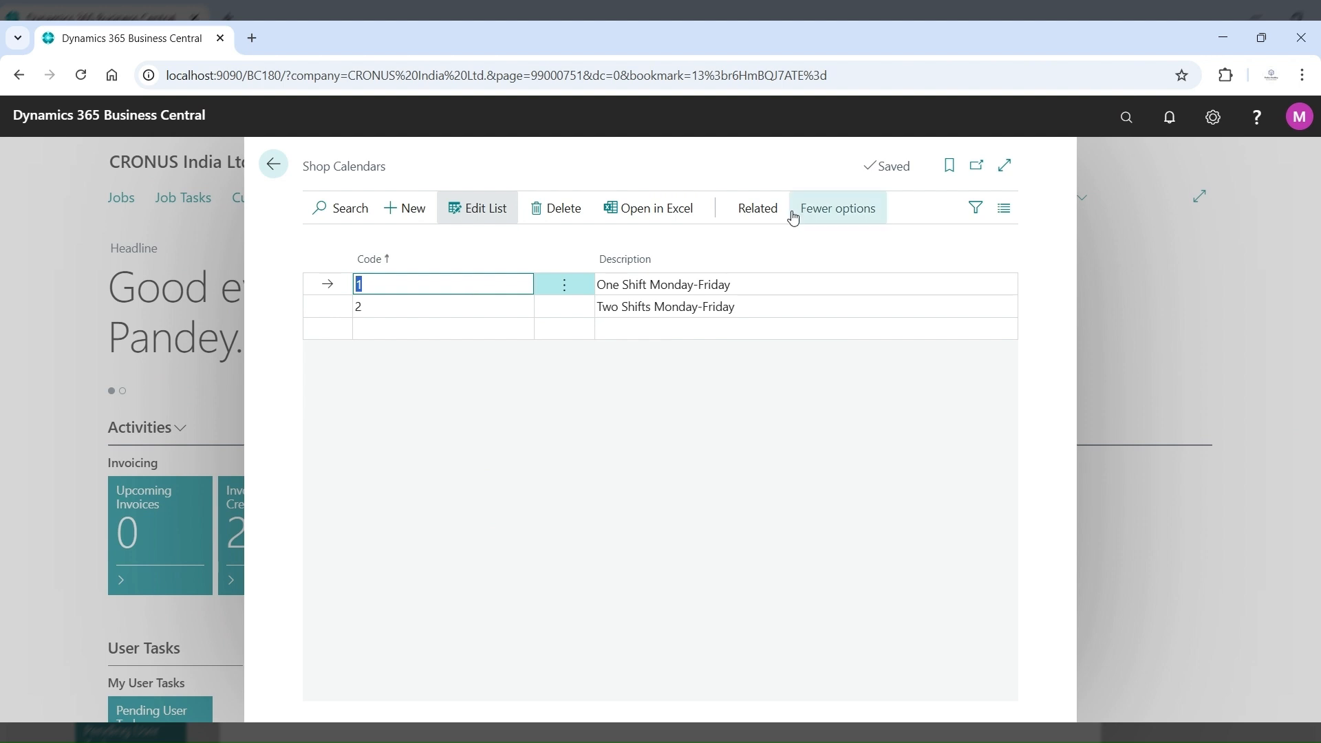
click(758, 208)
click(388, 249)
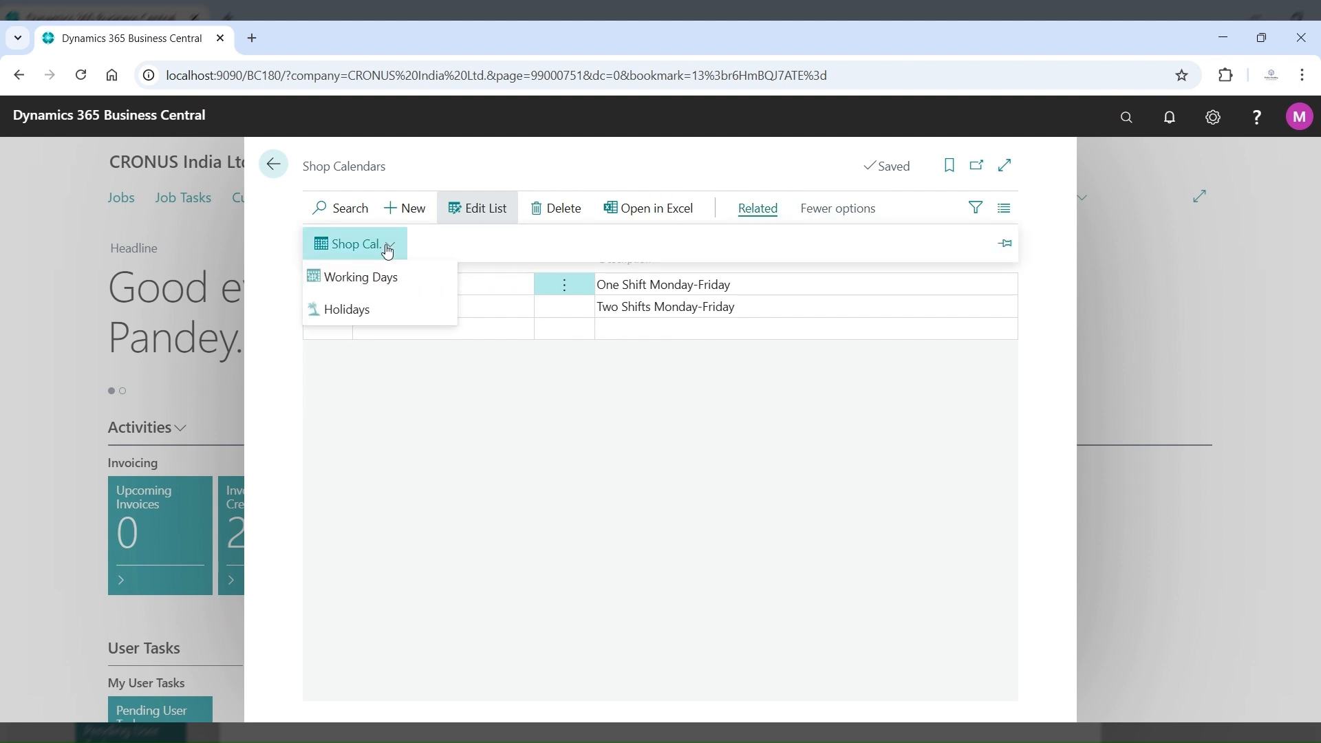
click(366, 309)
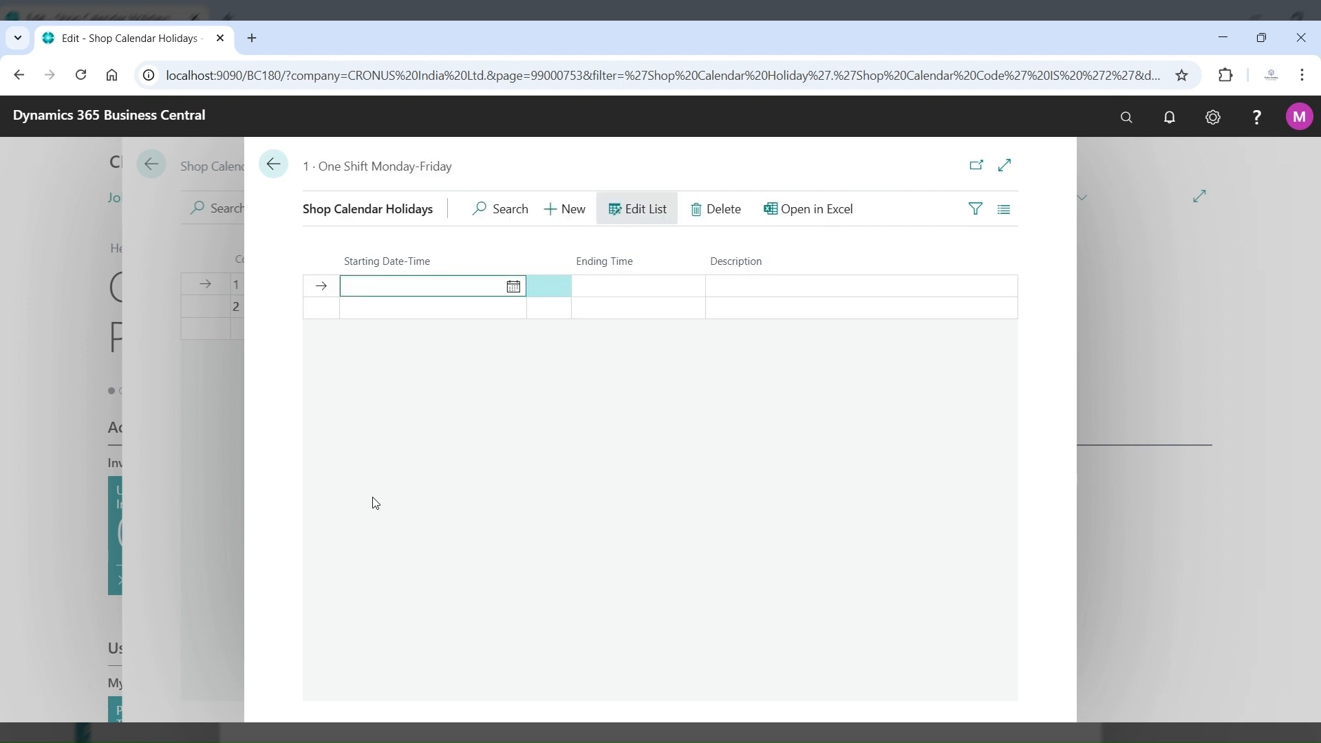
Step: Try to choose 1 May 2026 as the starting date on the first holiday line of shop calendar 1
click(511, 288)
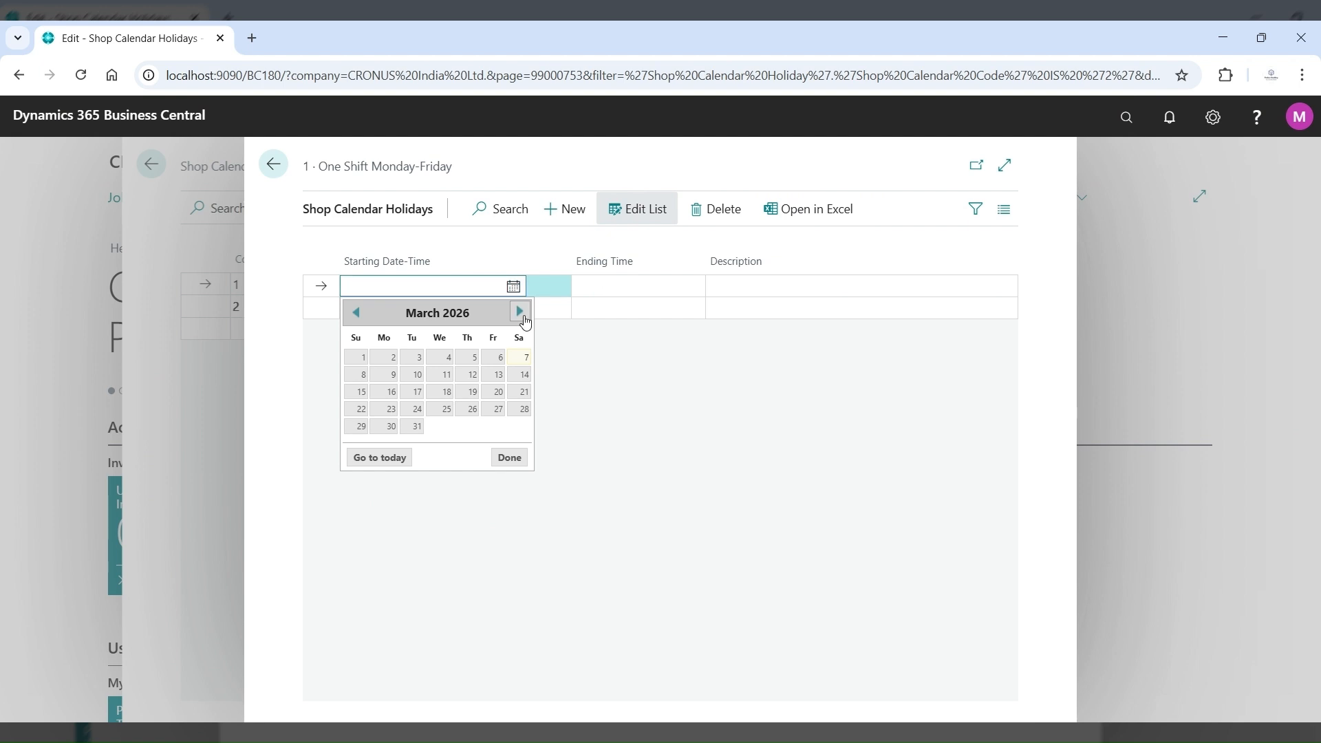
click(520, 312)
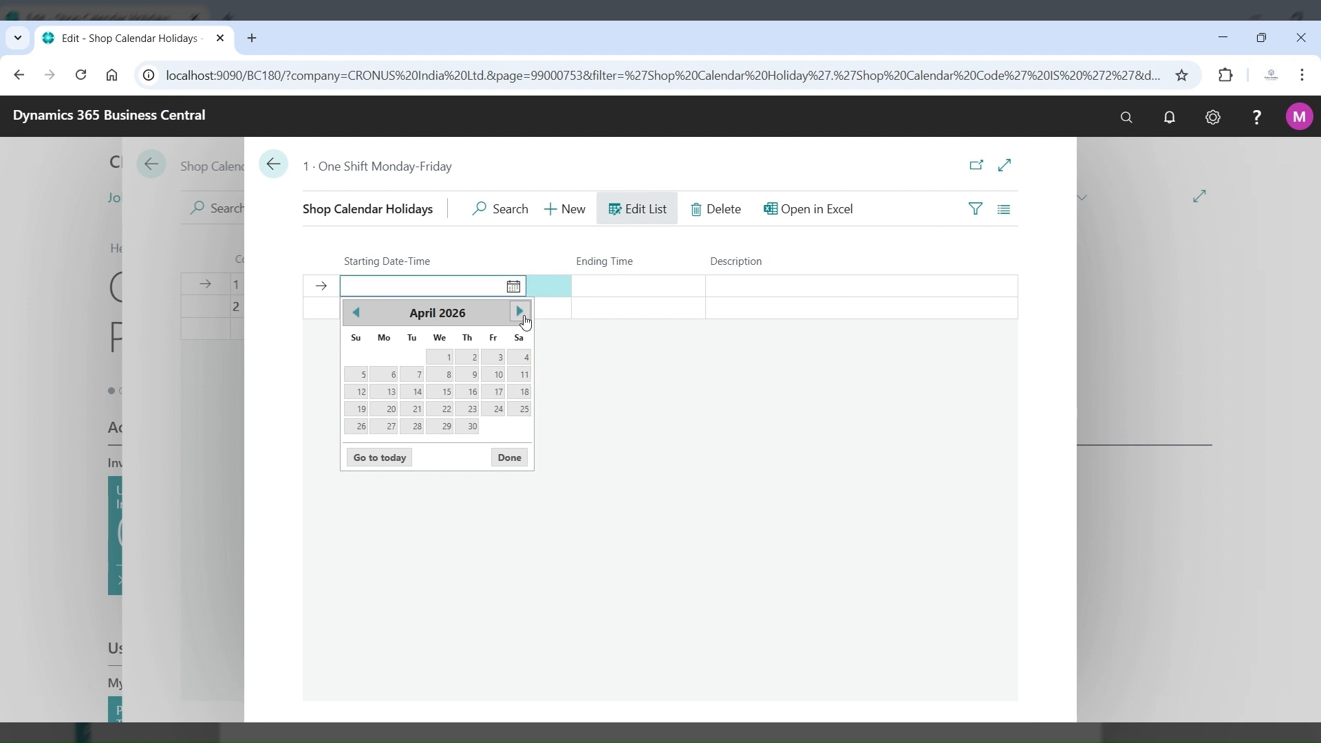
click(520, 312)
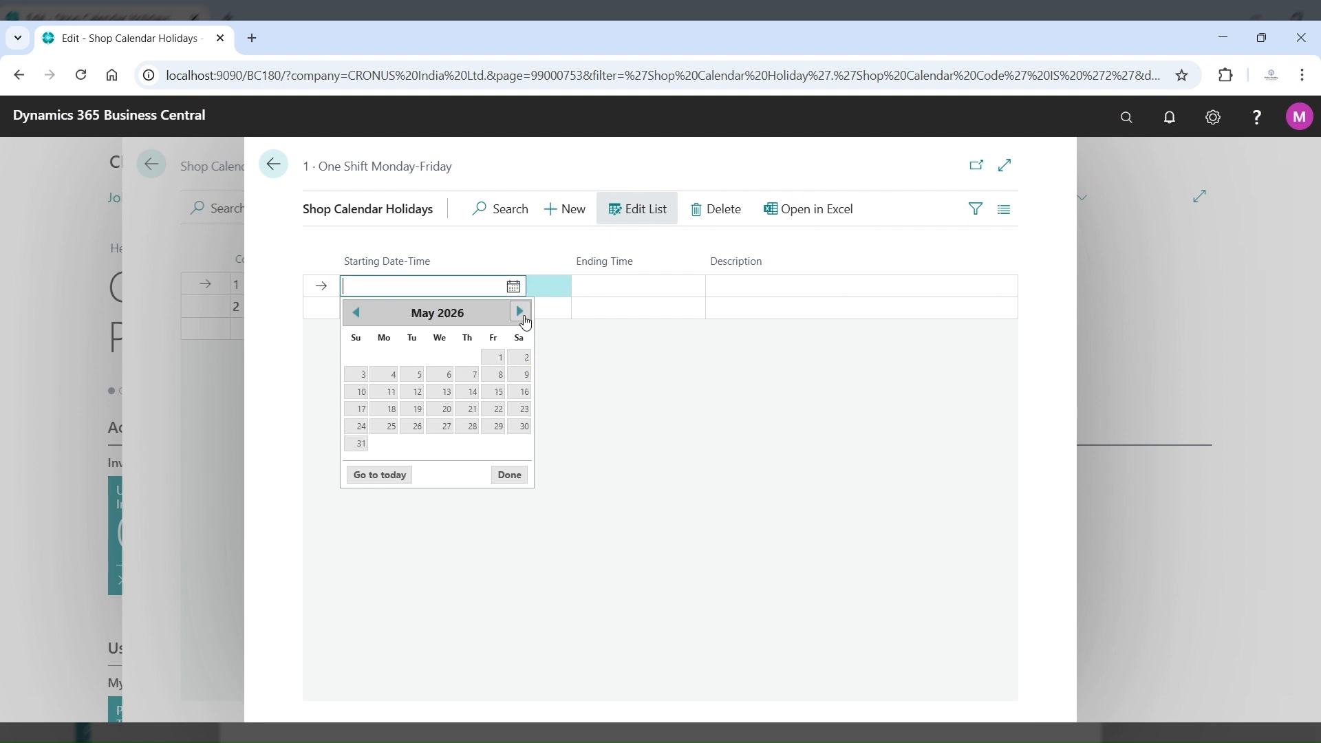
click(495, 359)
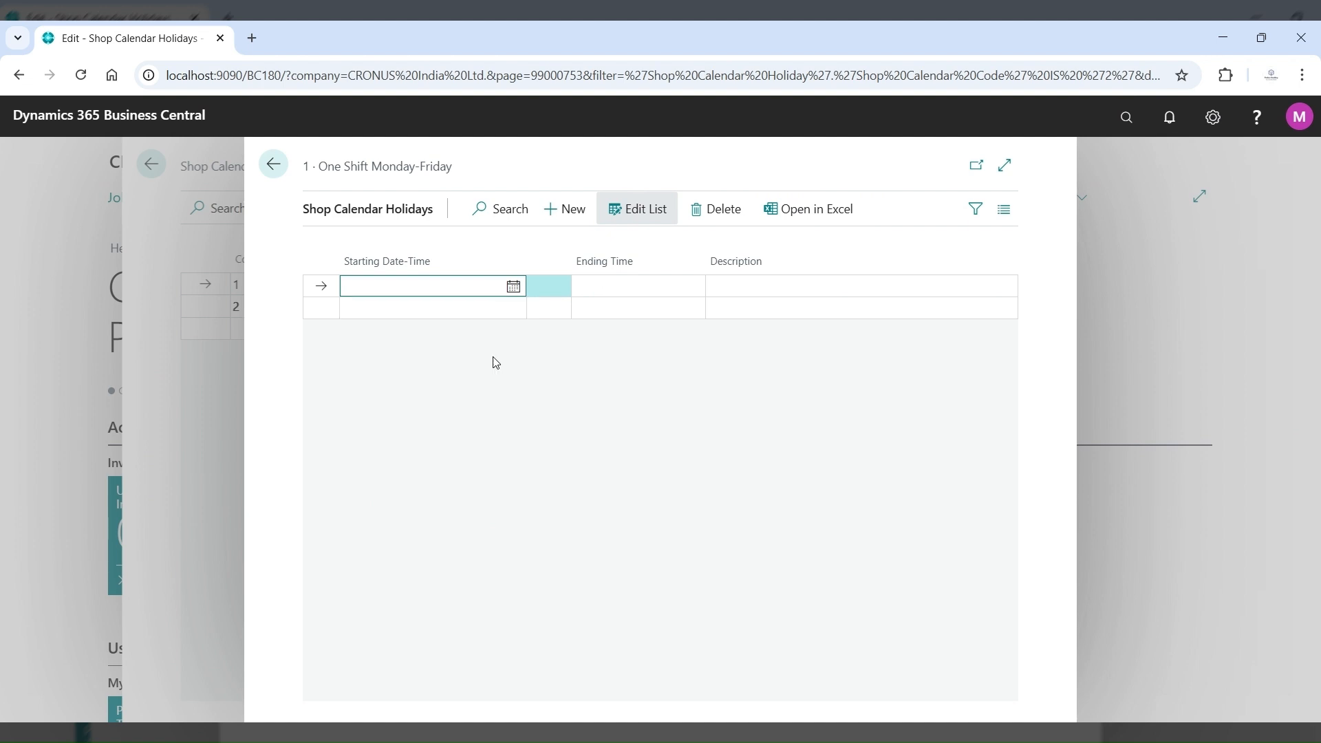
Step: Set the Starting Date-Time of the first holiday line of shop calendar 1 to 01-05-2026
click(514, 286)
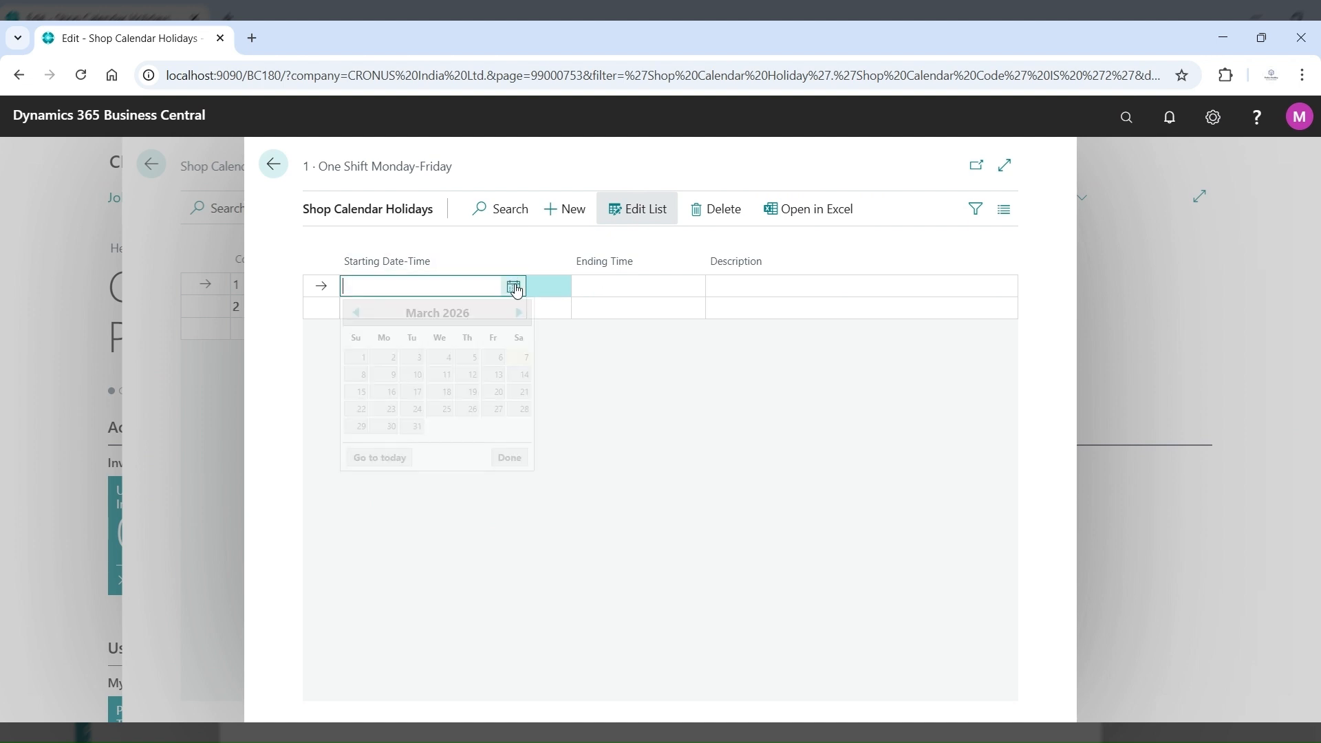
click(521, 313)
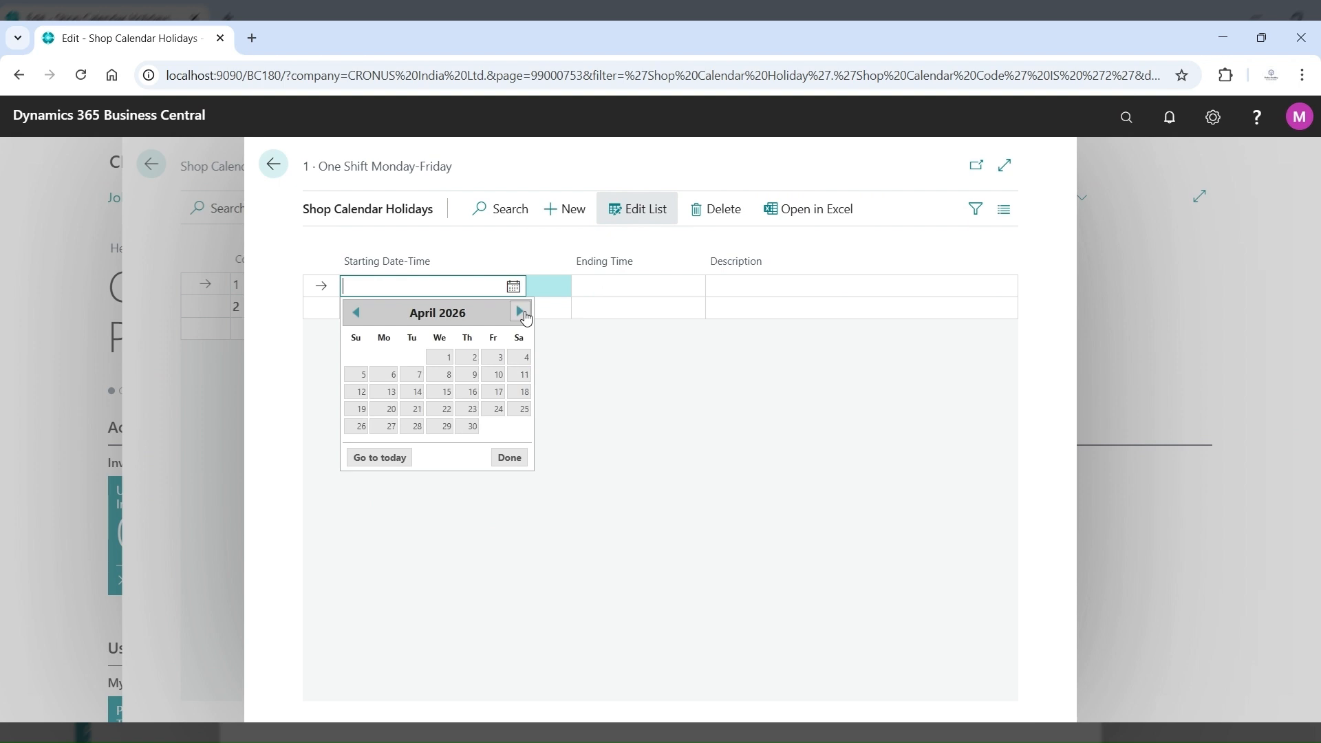
click(523, 313)
click(497, 358)
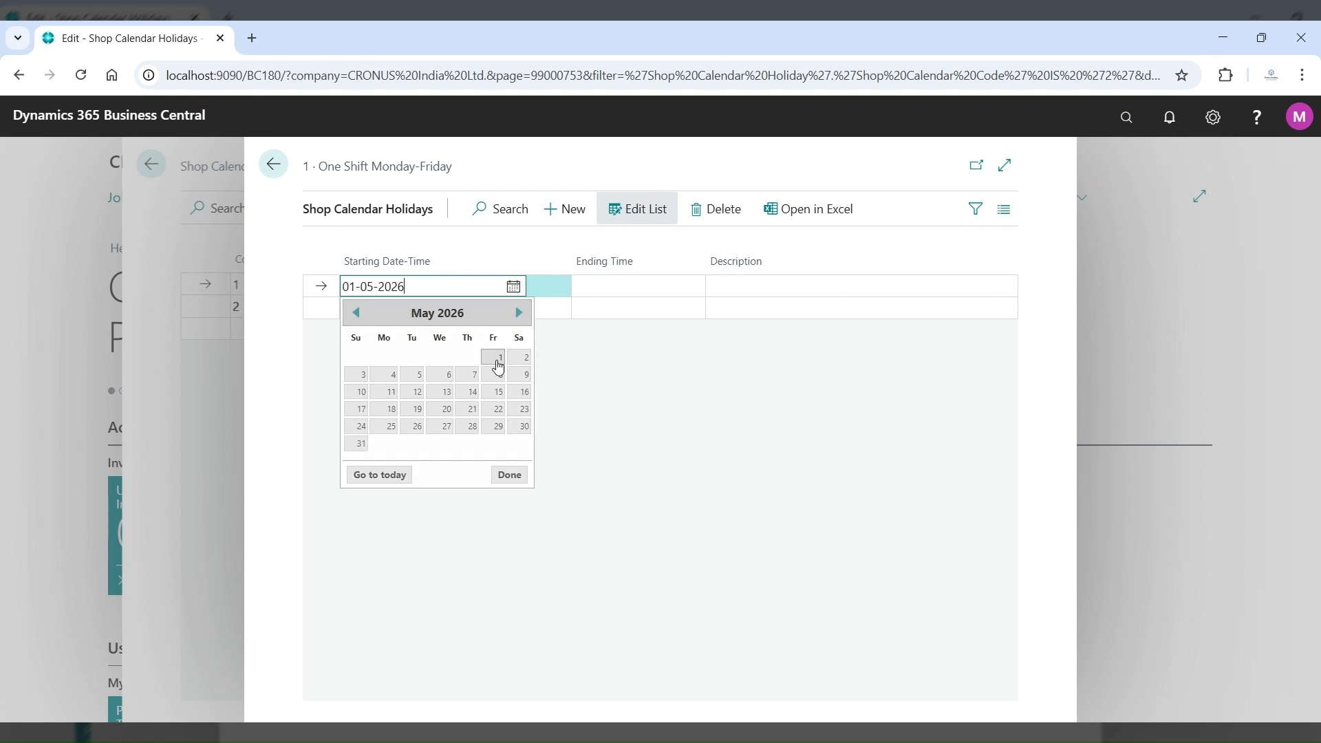
click(605, 289)
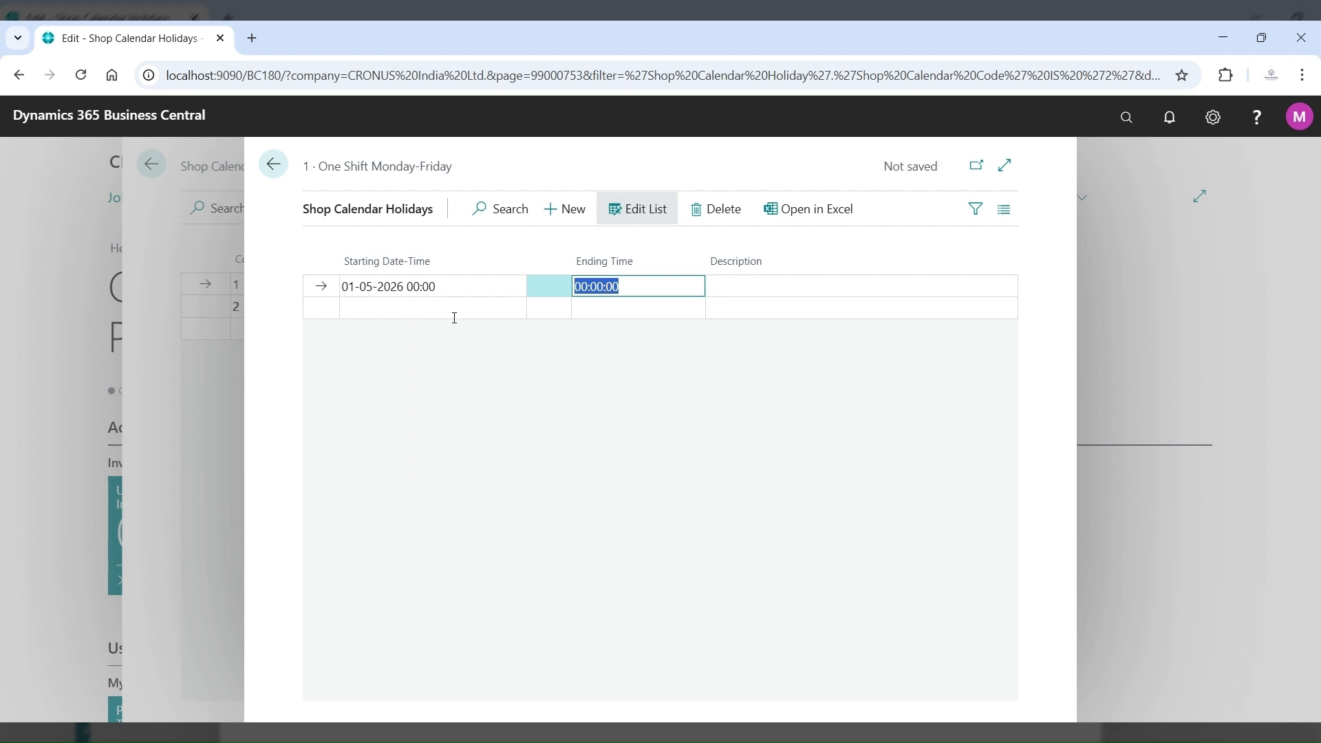
click(498, 285)
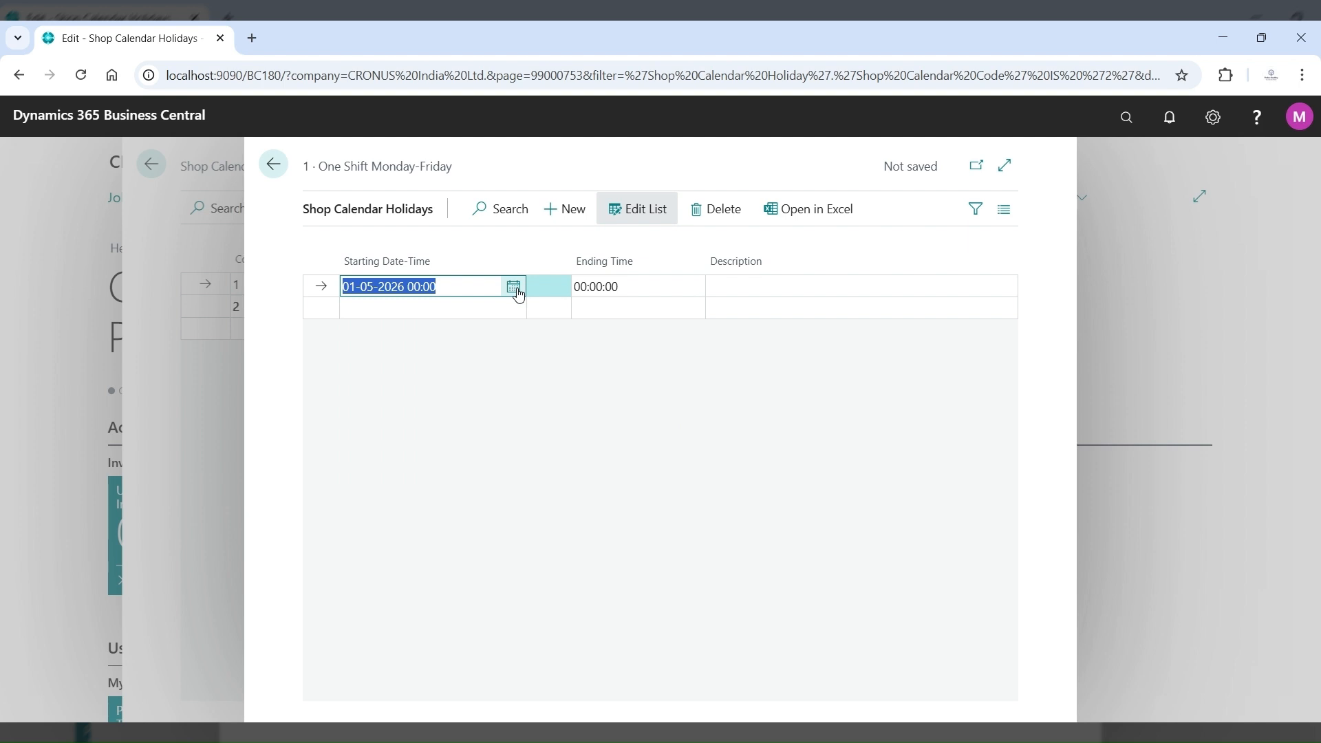
Step: Enter Labour Day as the description of the 01-05-2026 holiday in shop calendar 1
click(514, 288)
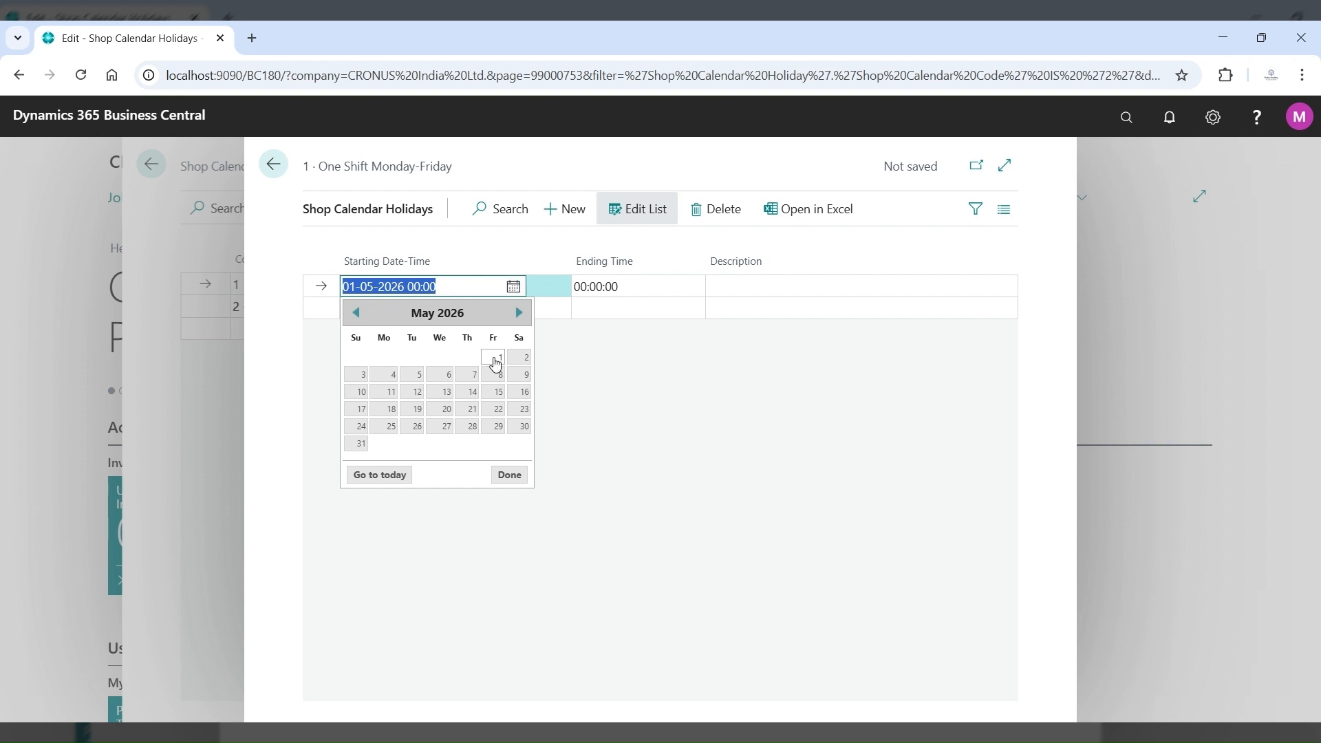
click(734, 281)
text(Labour Day)
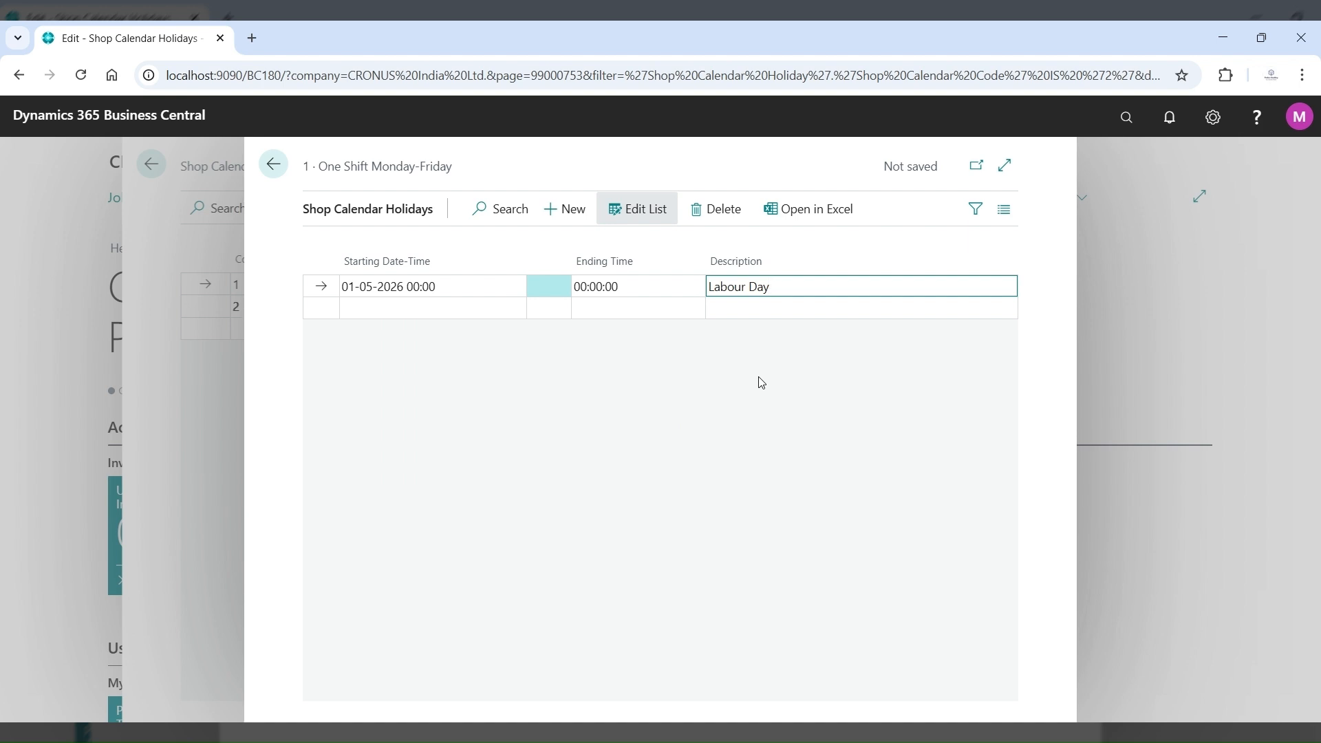
Step: Try to choose 15 August 2026 as the starting date on the second holiday line of shop calendar 1
click(440, 313)
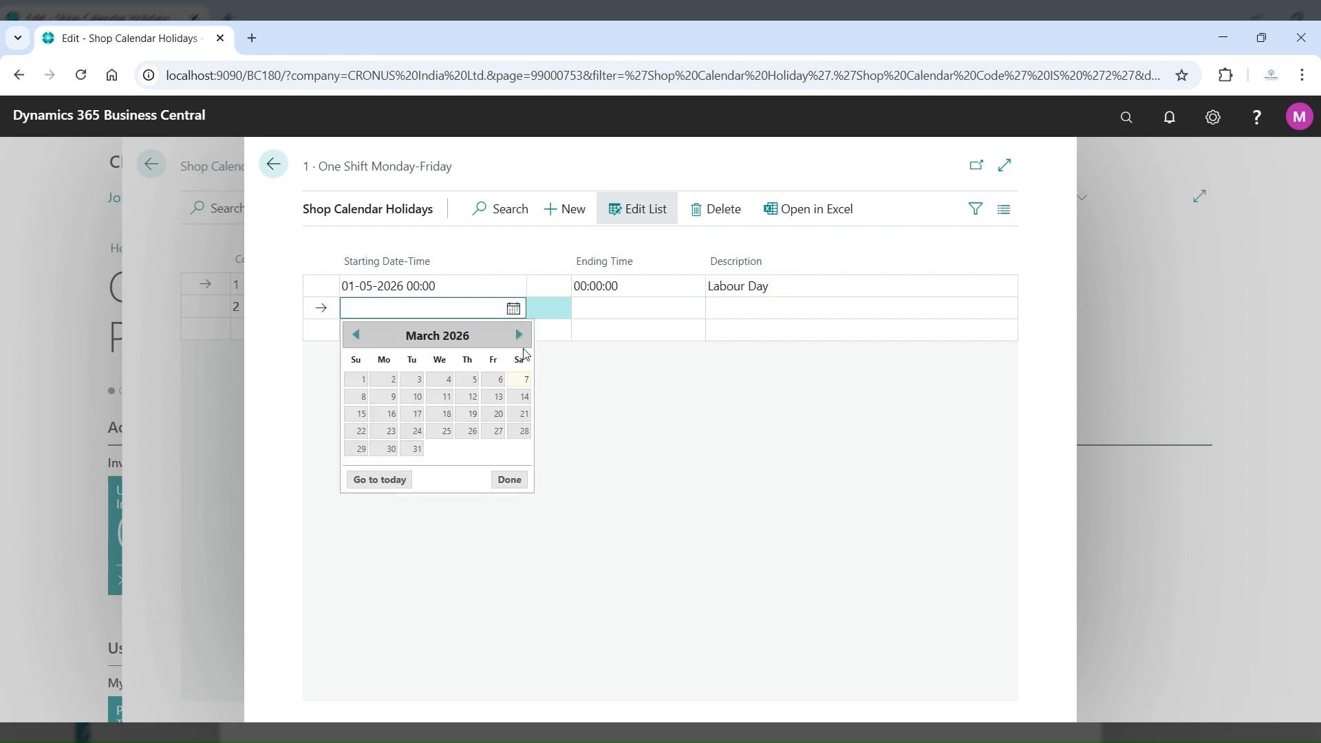
click(520, 336)
click(520, 336)
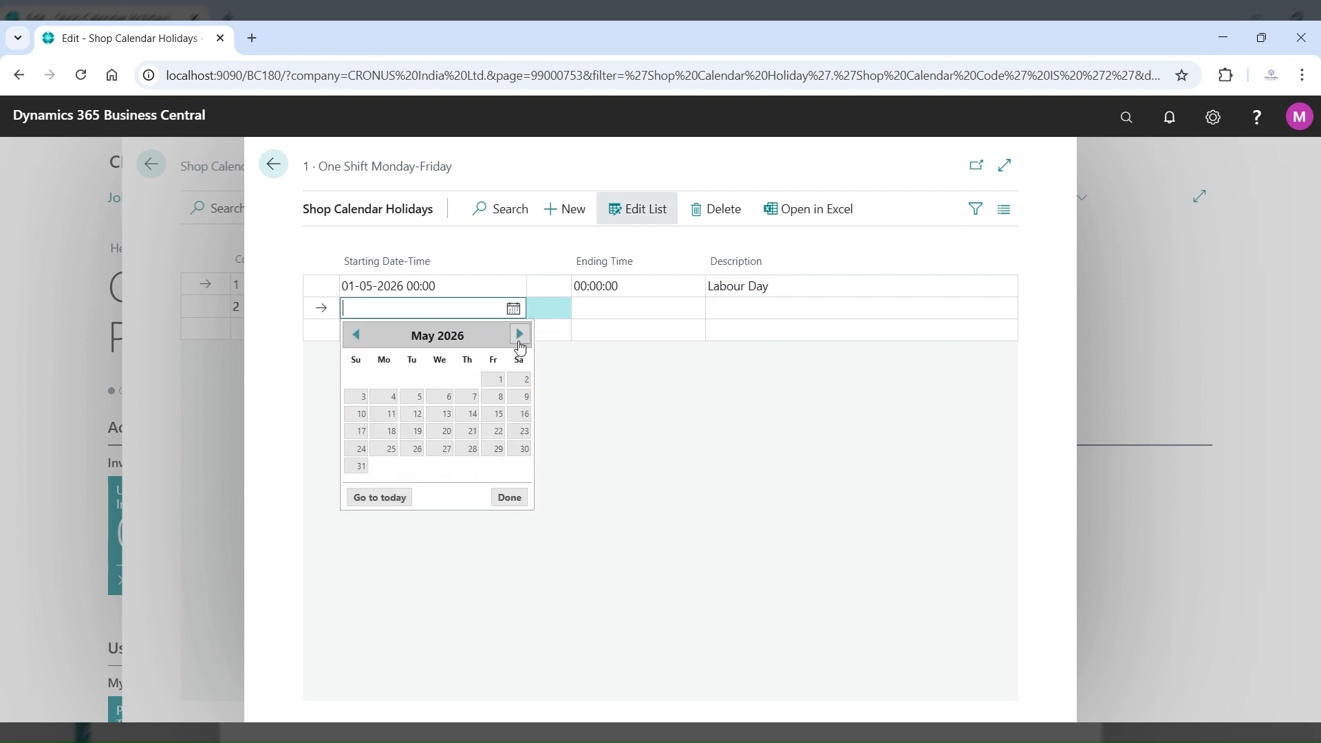
click(520, 336)
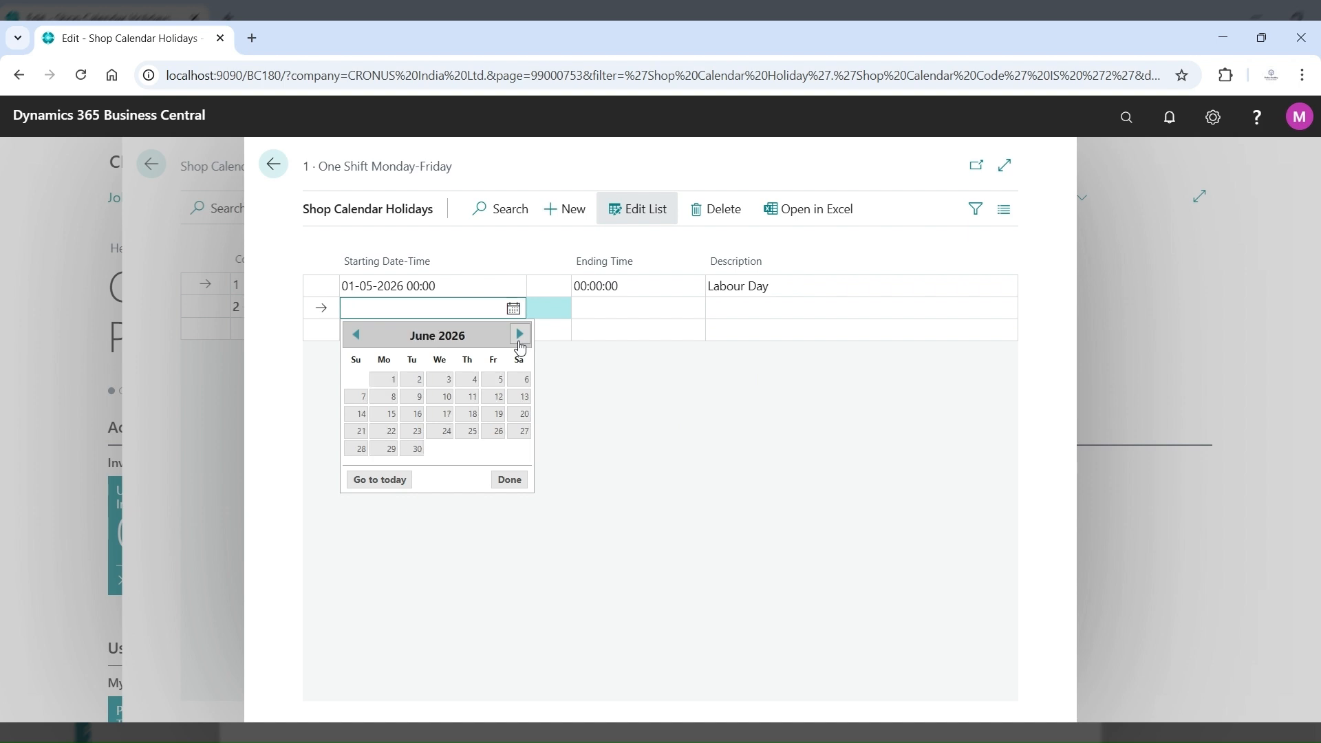
click(519, 336)
click(519, 336)
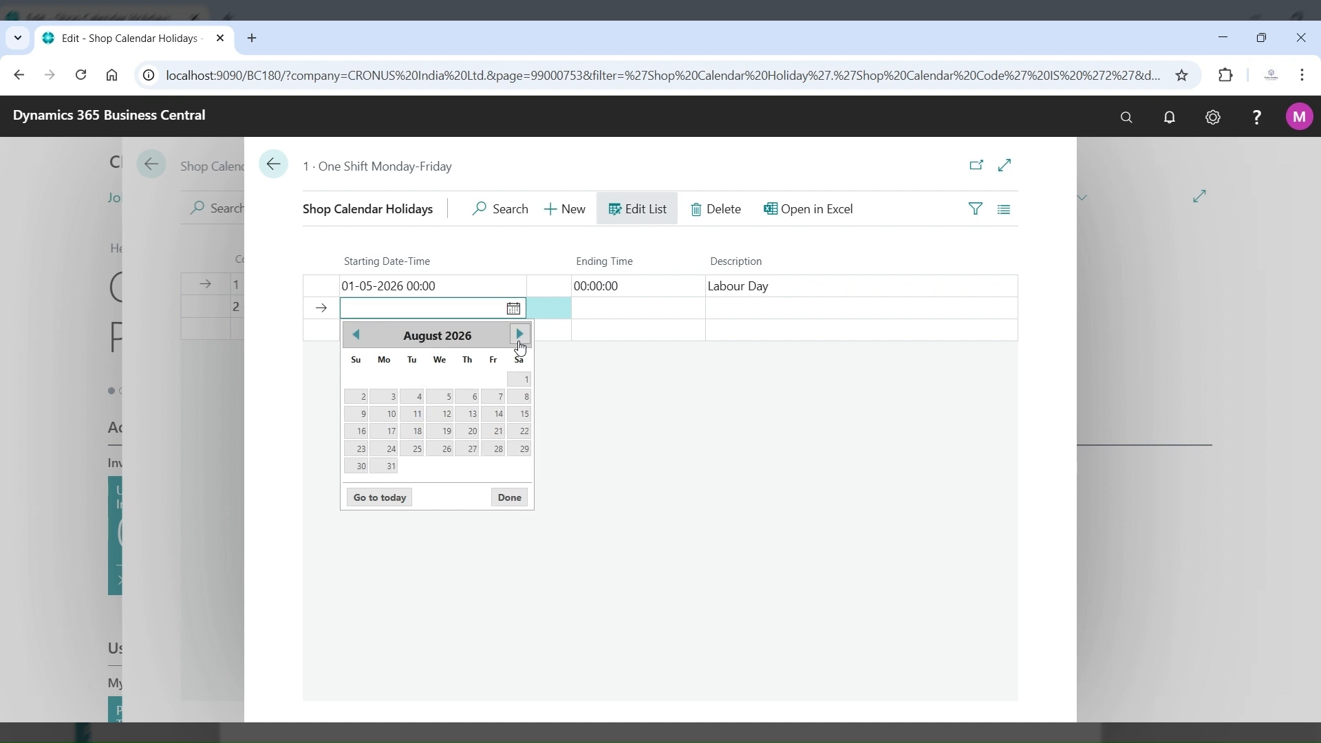
click(521, 417)
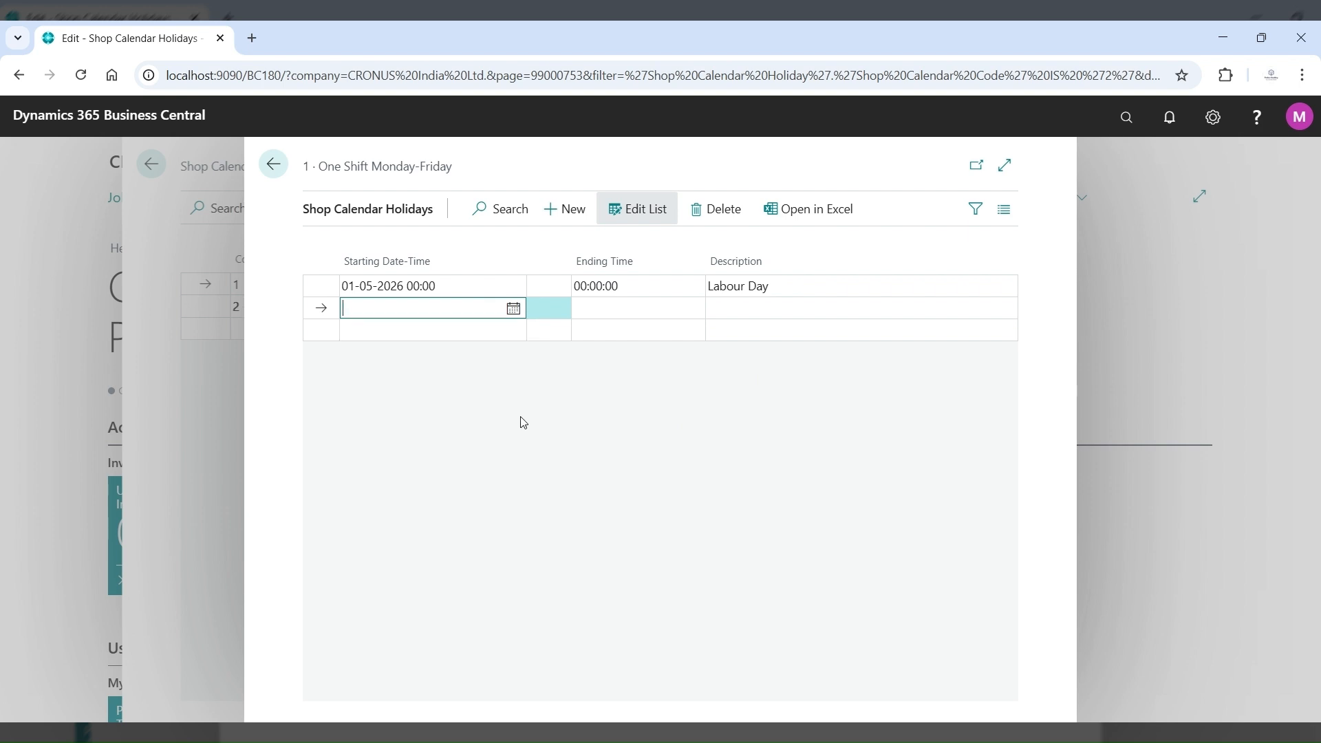
Step: Set the Starting Date-Time of the second holiday line of shop calendar 1 to 15-08-2026
click(512, 309)
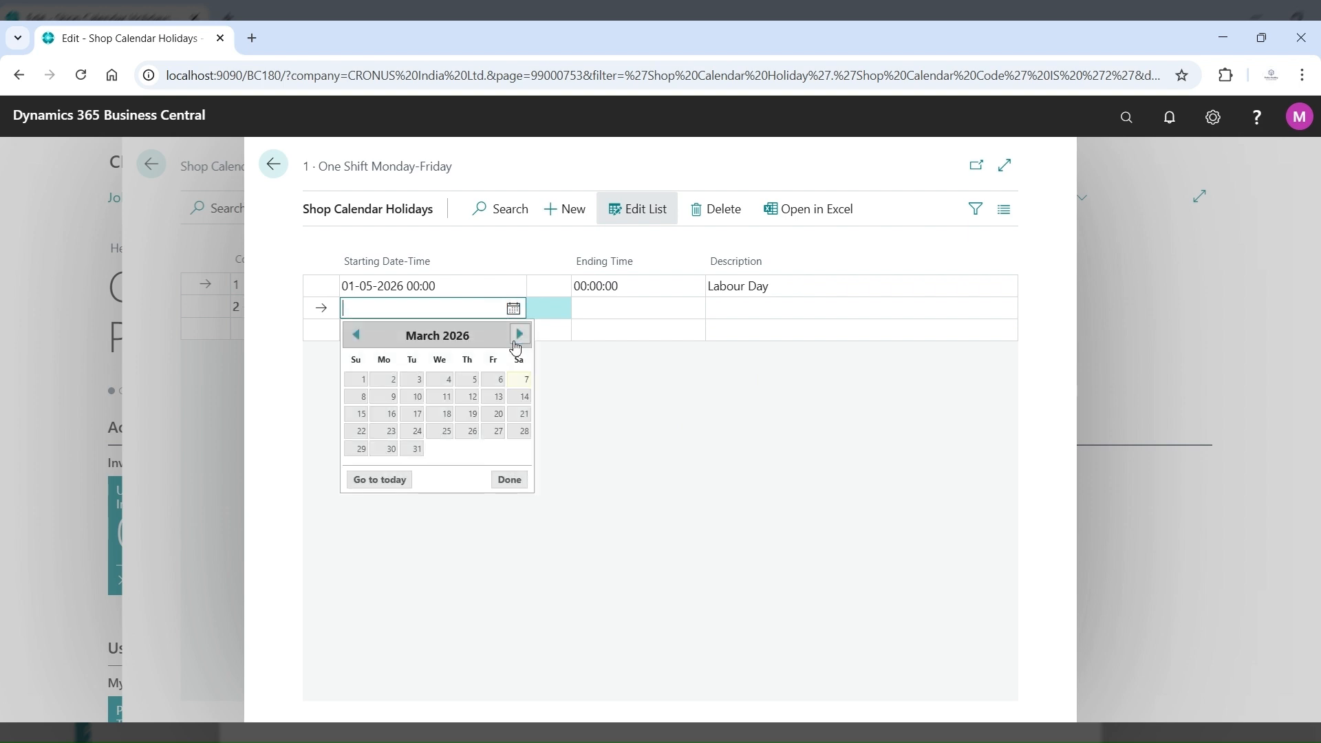
click(518, 336)
click(519, 335)
click(520, 336)
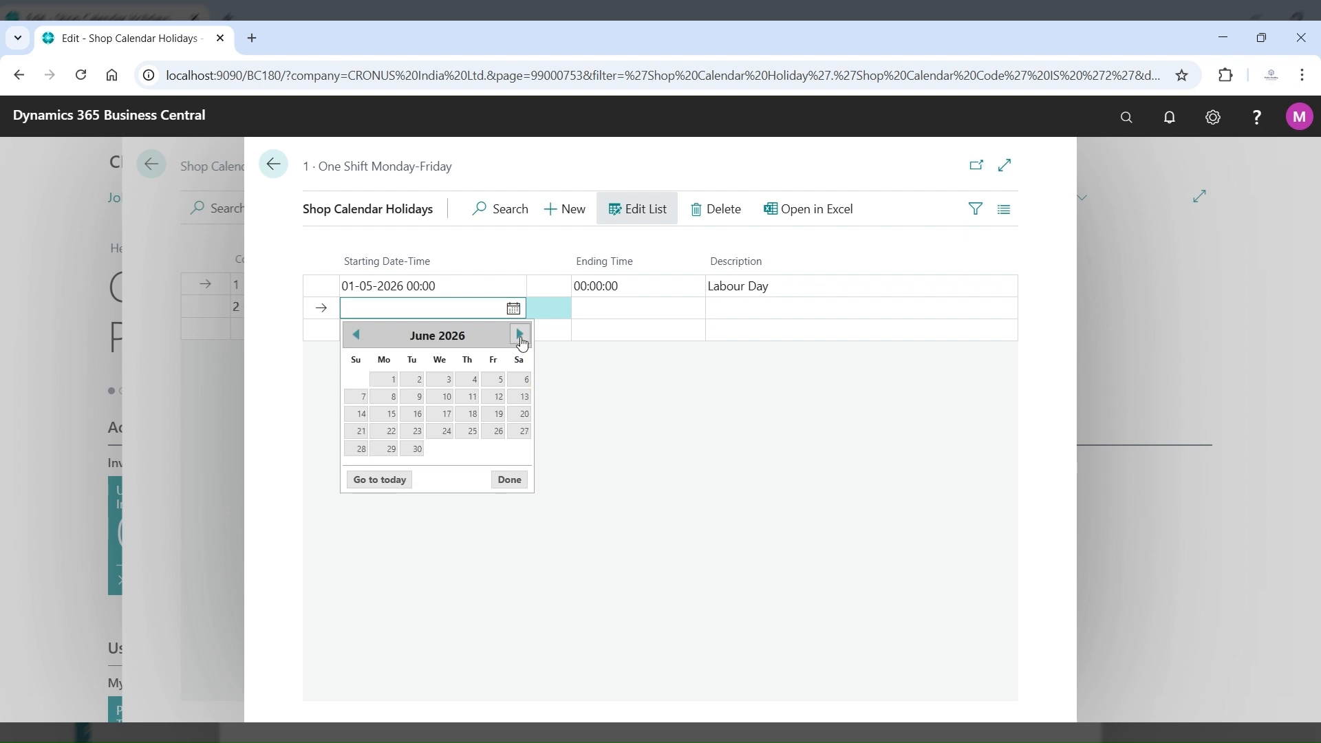
click(520, 336)
click(519, 336)
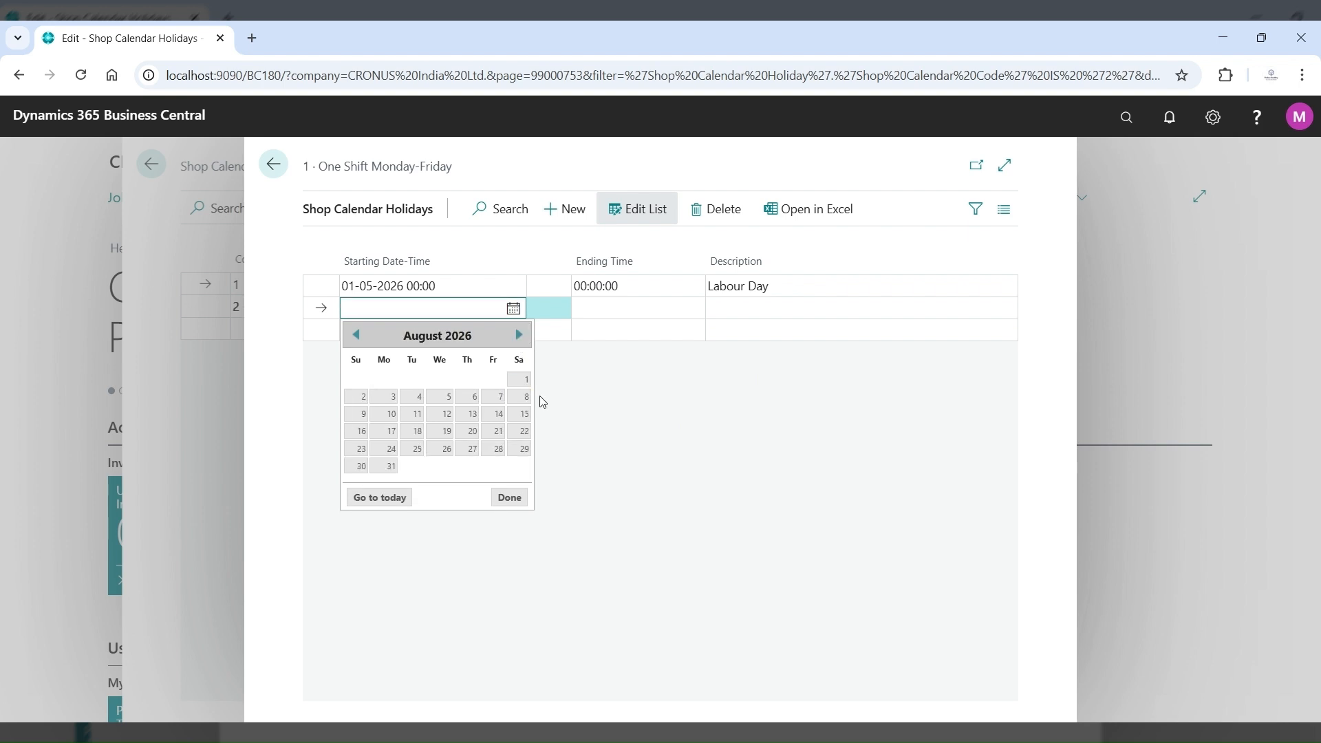
click(522, 415)
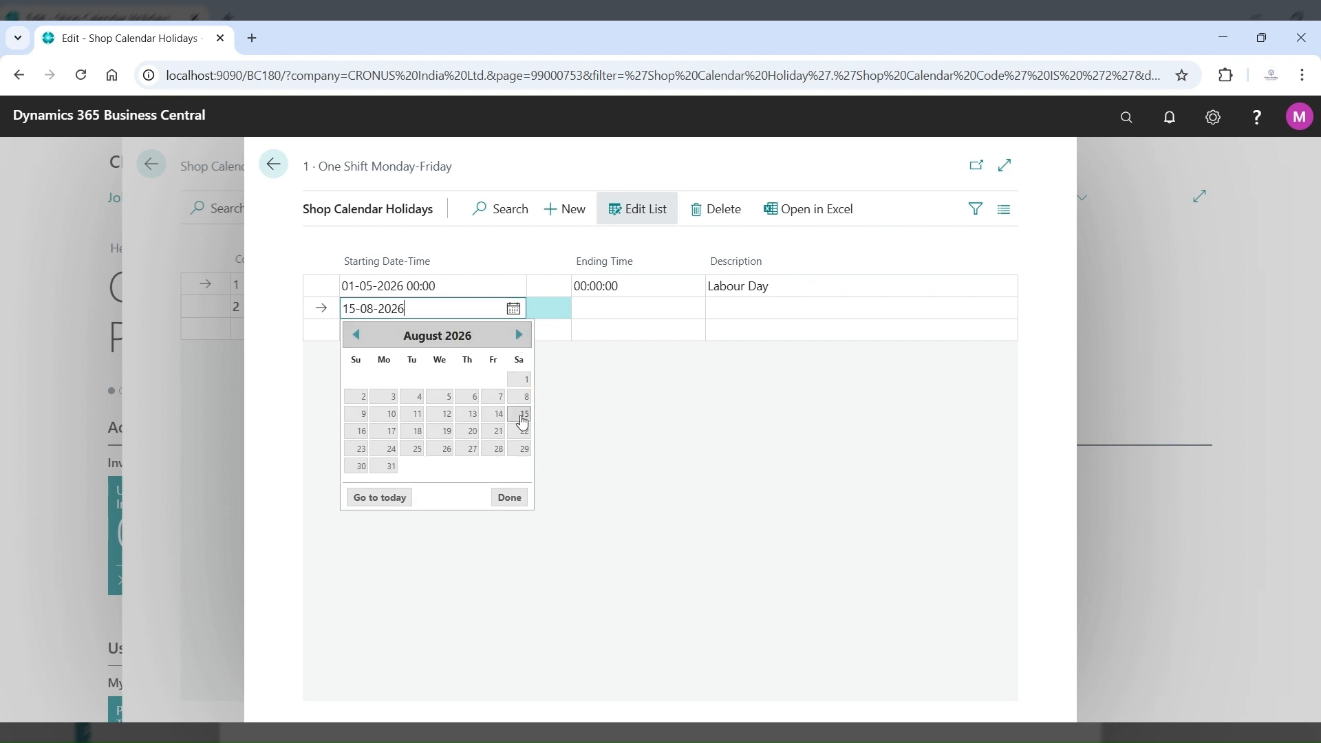
click(609, 308)
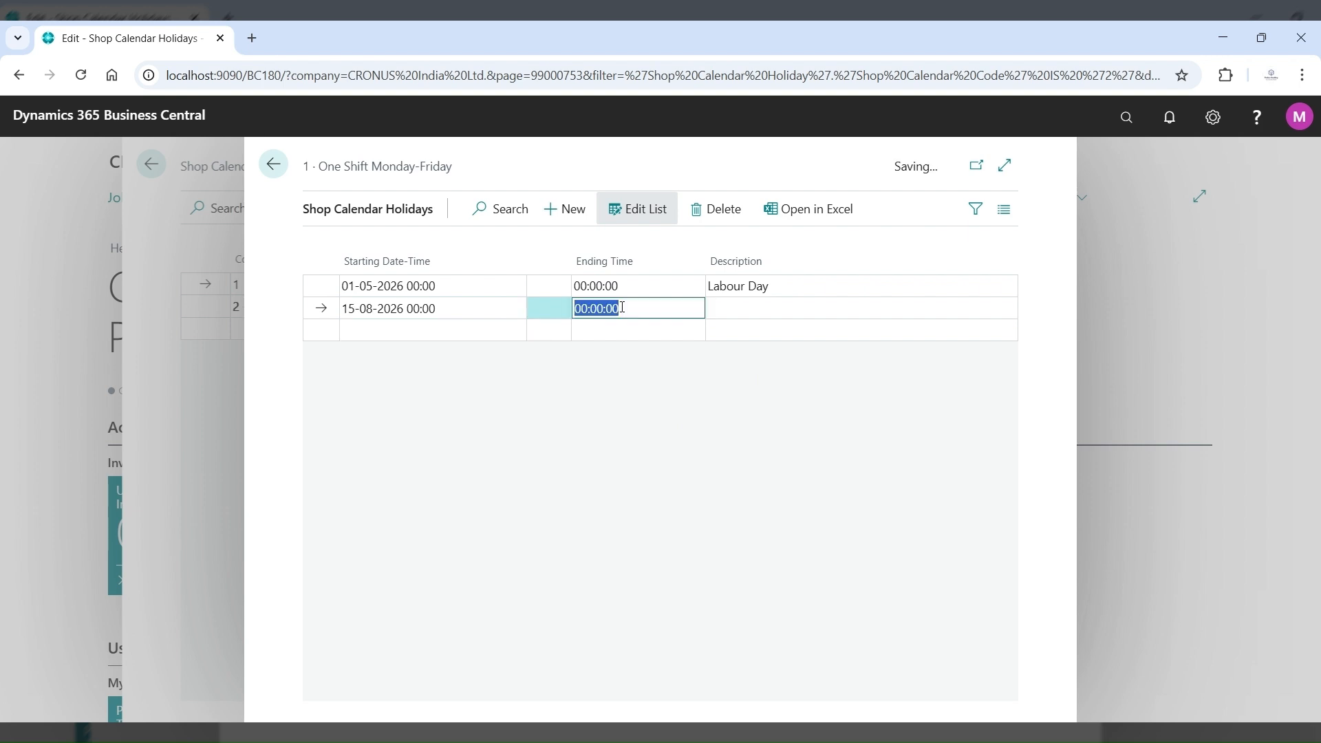
Step: Enter Independence Day (India) as the description of the 15-08-2026 holiday line
click(732, 308)
text(Independency)
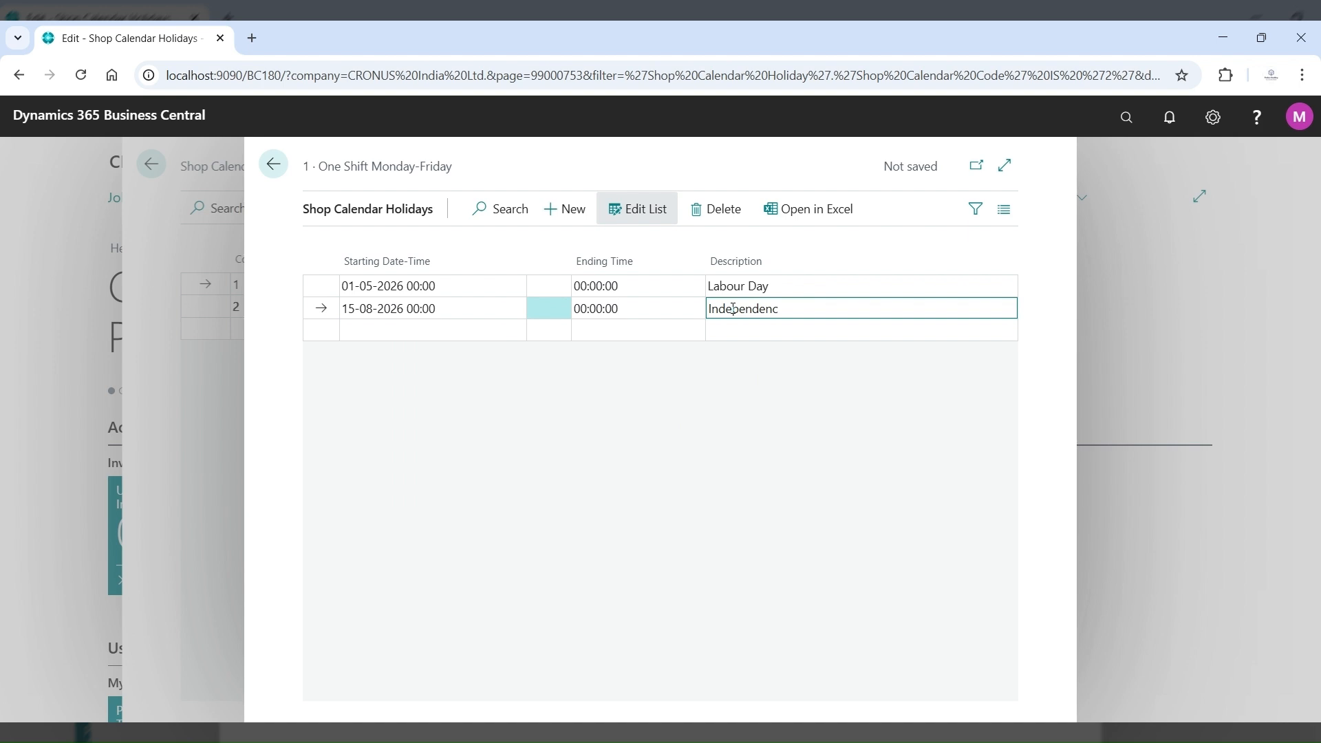
text(Day (india))
click(805, 372)
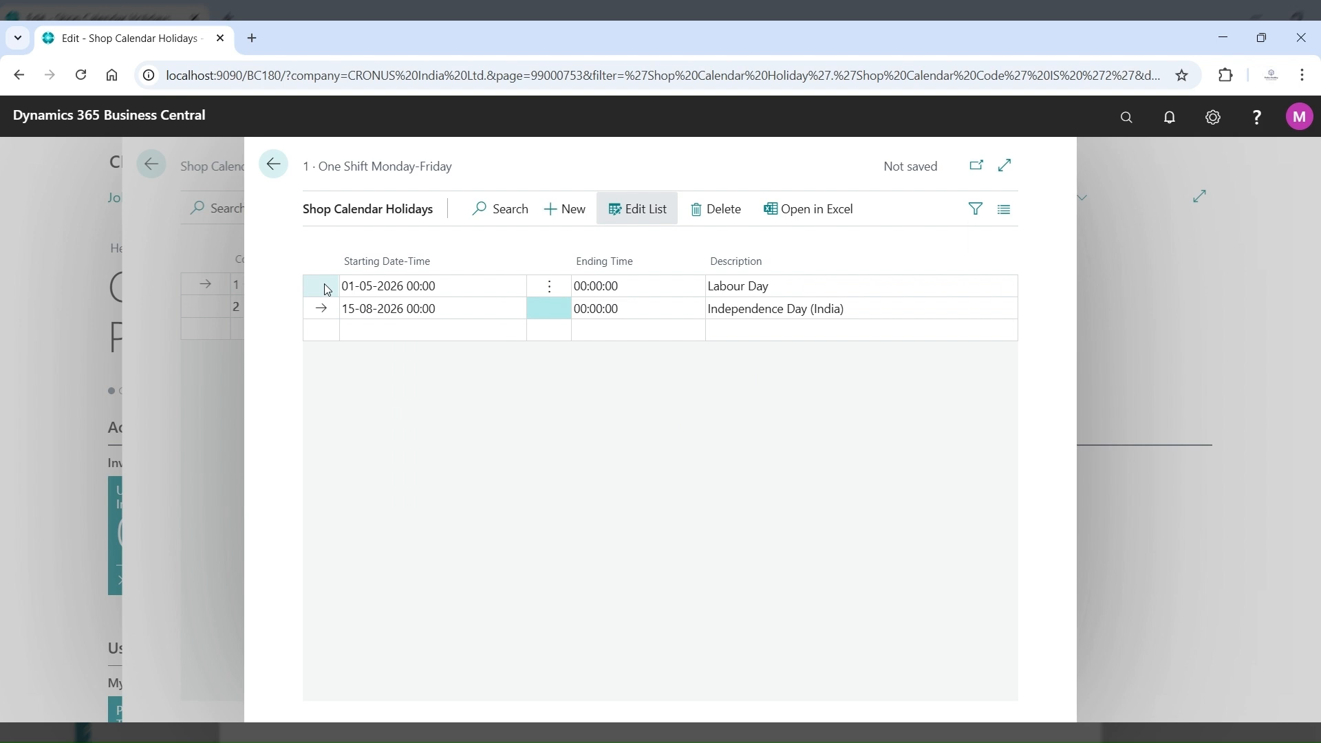
Step: Select the Labour Day holiday line in multiple-selection mode and return to the shop calendar list
click(552, 289)
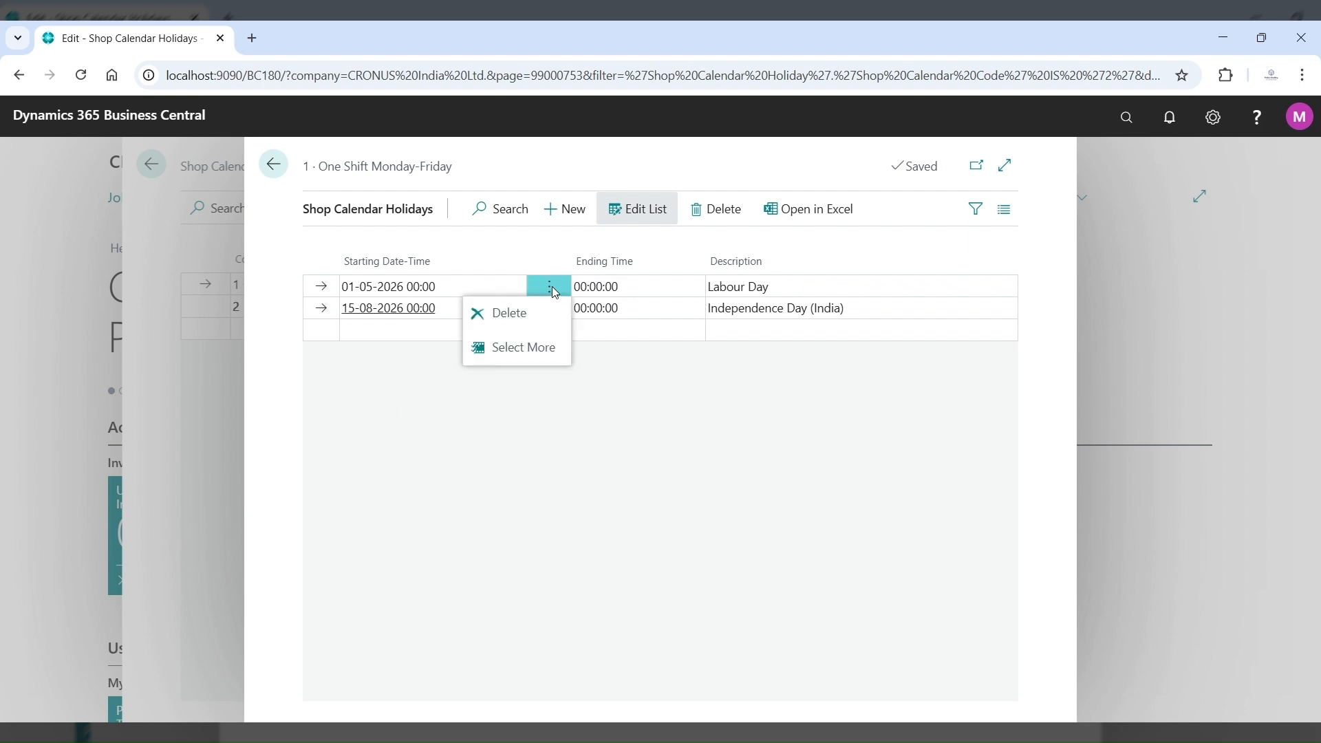
click(523, 348)
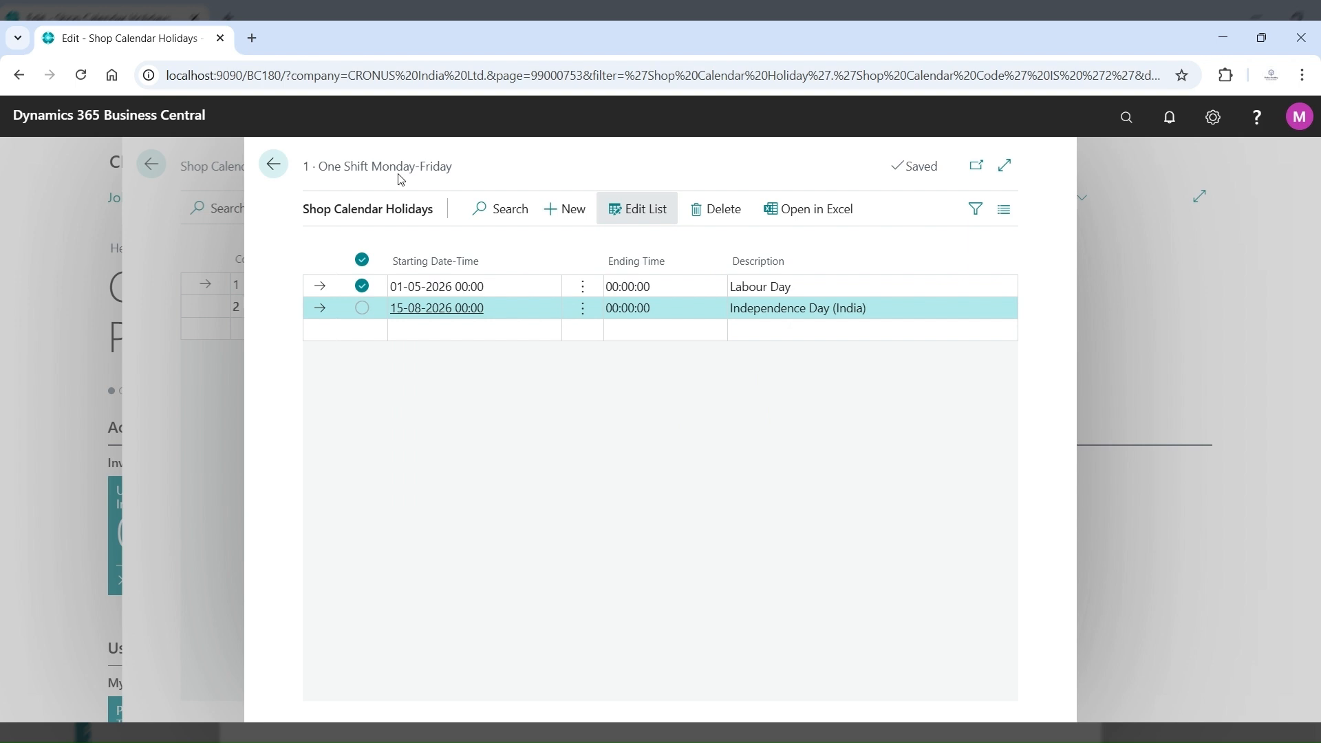
click(274, 168)
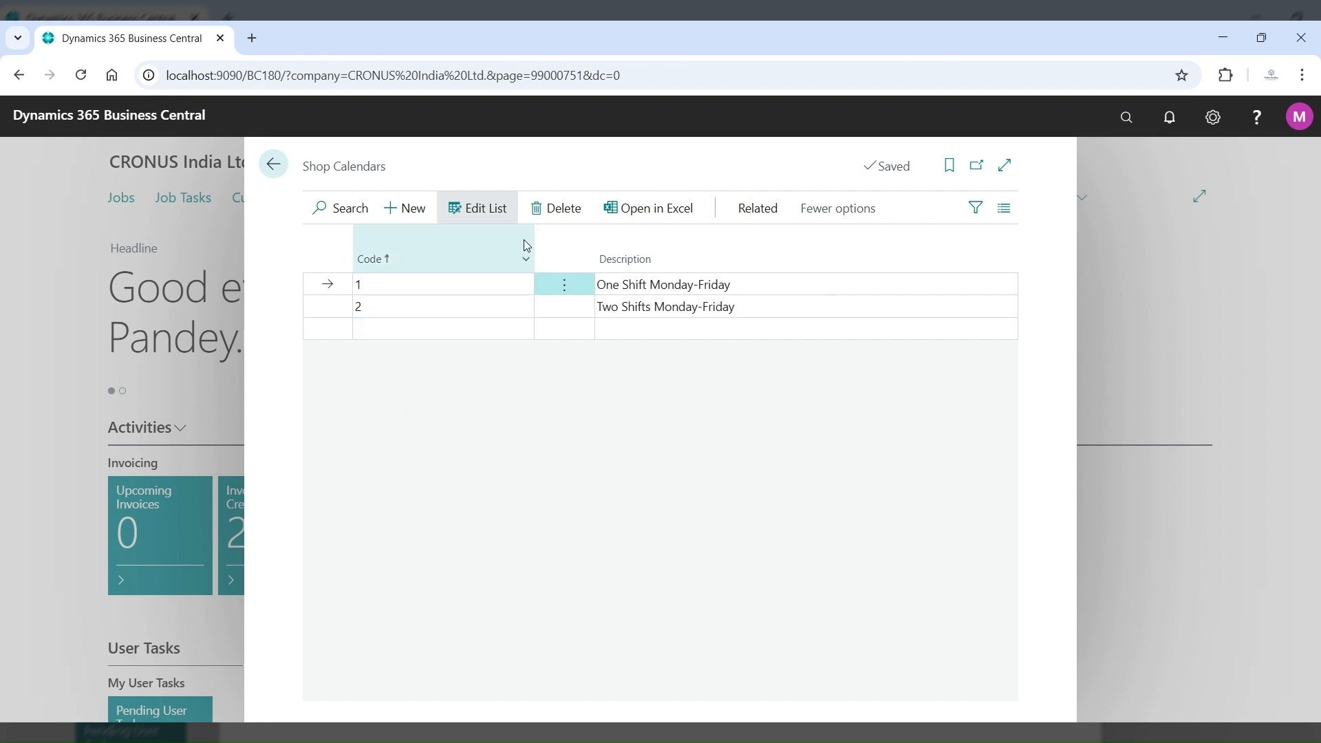
Step: Open the working days of shop calendar 1, One Shift Monday-Friday
click(759, 212)
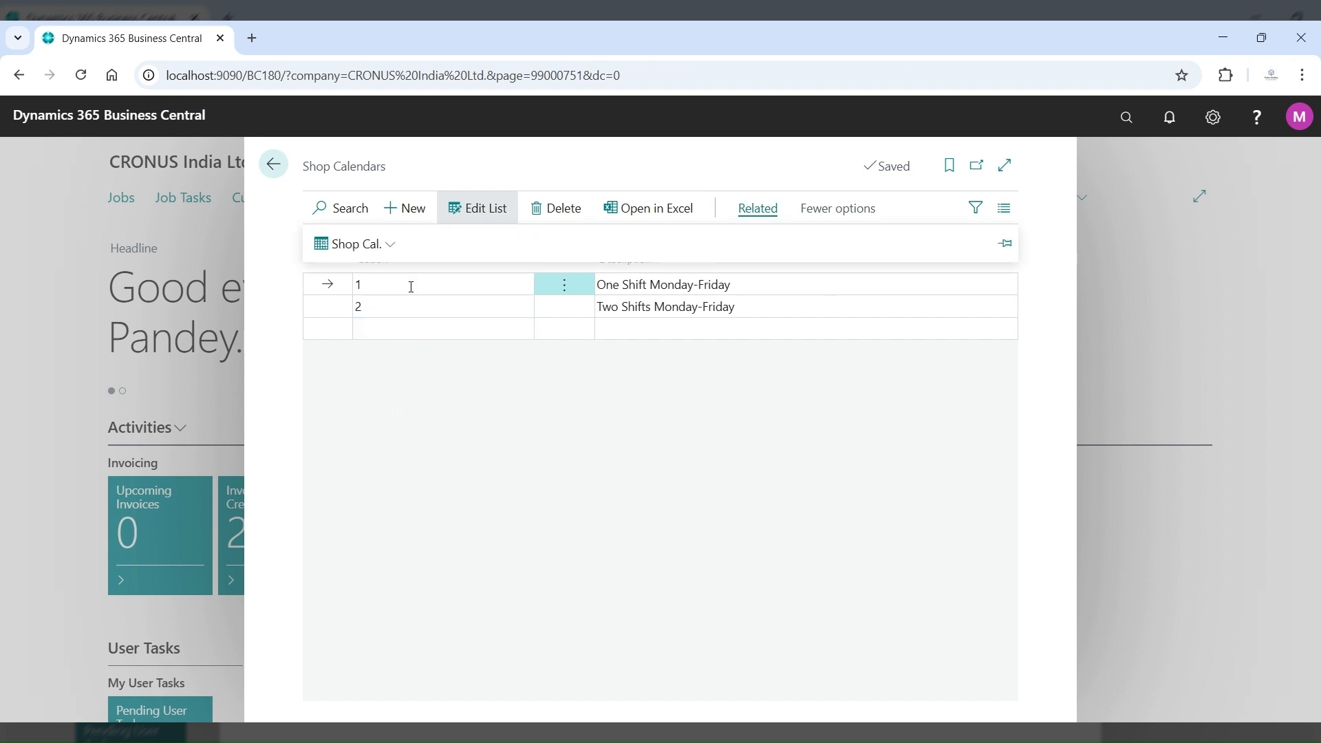
click(389, 252)
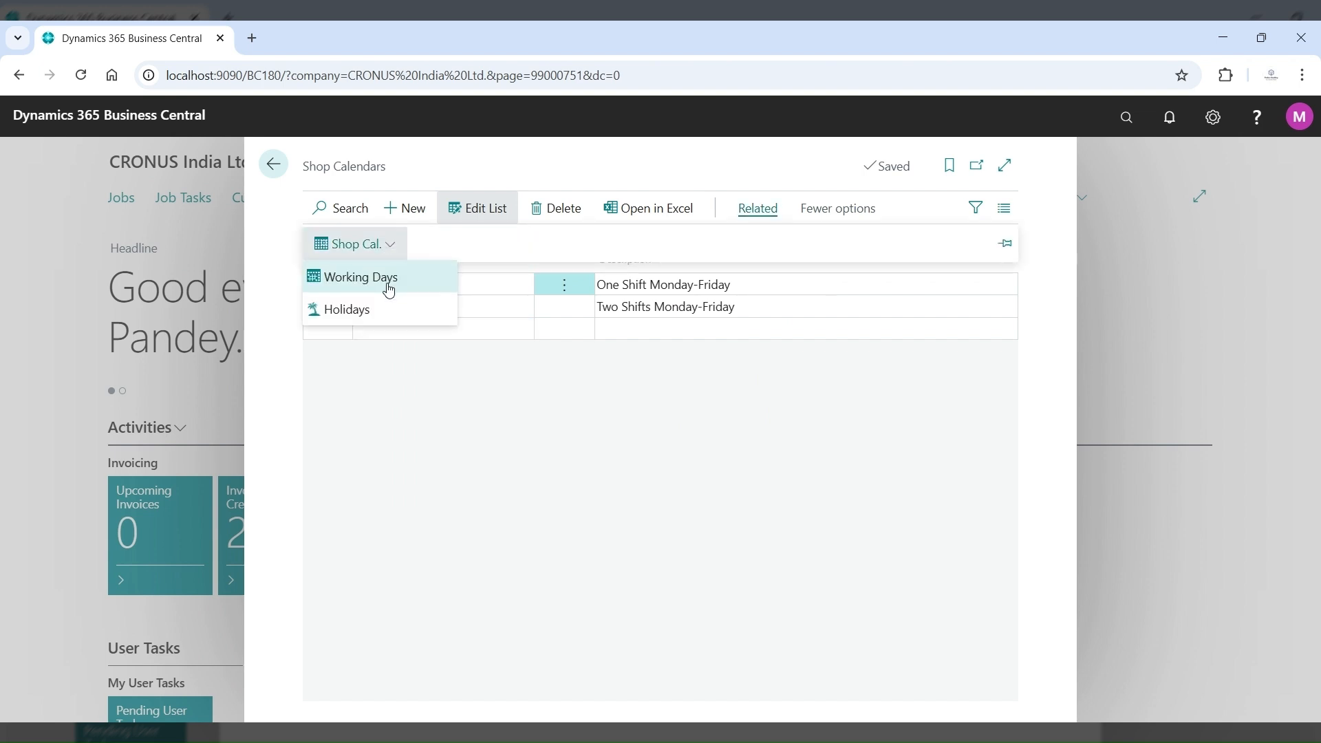
click(389, 286)
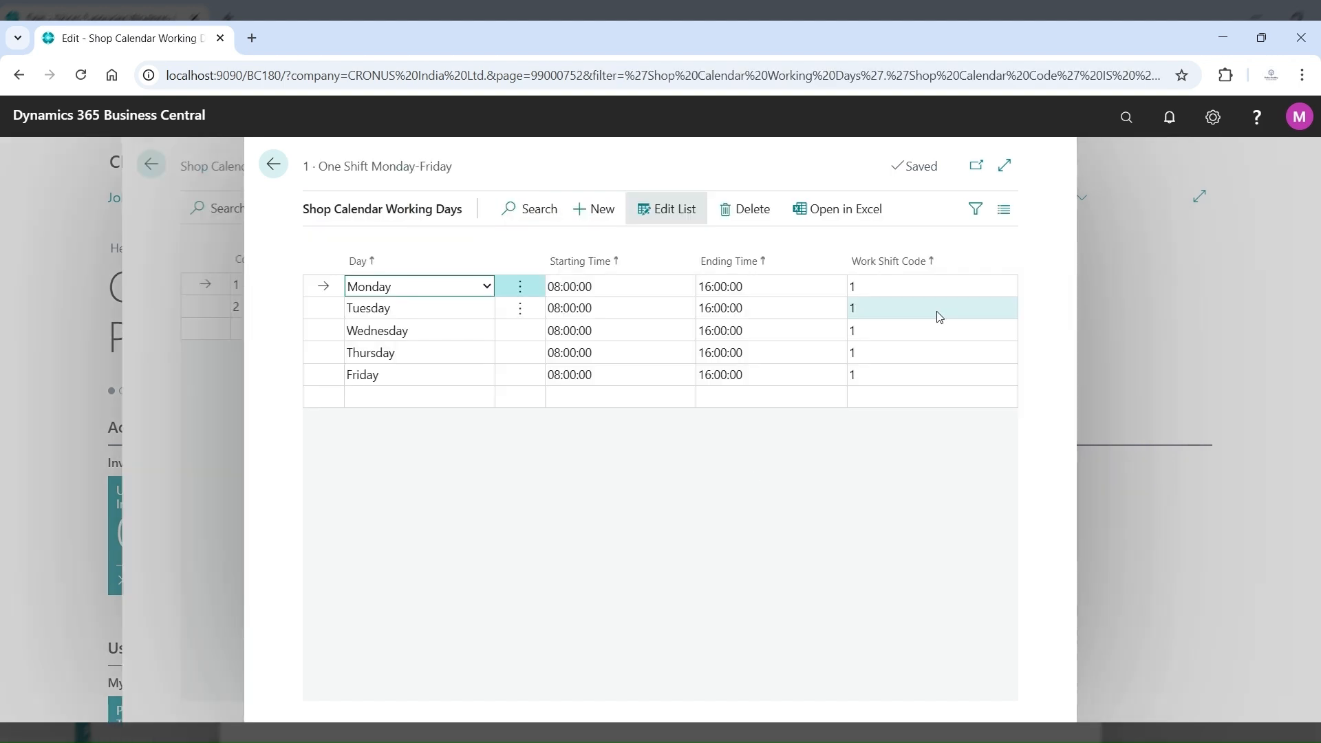
Step: Examine the full list of work shifts available for Monday's Work Shift Code and return to the shop calendar list
click(970, 285)
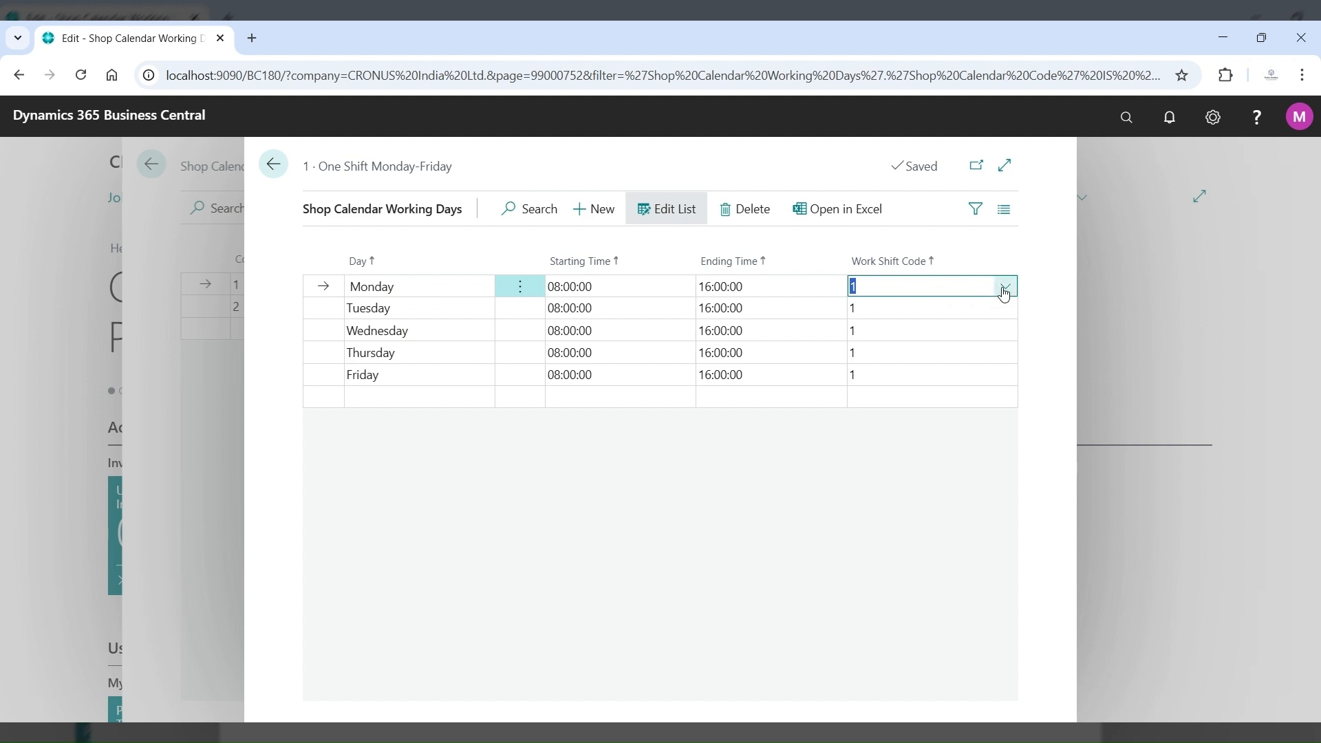
click(1004, 289)
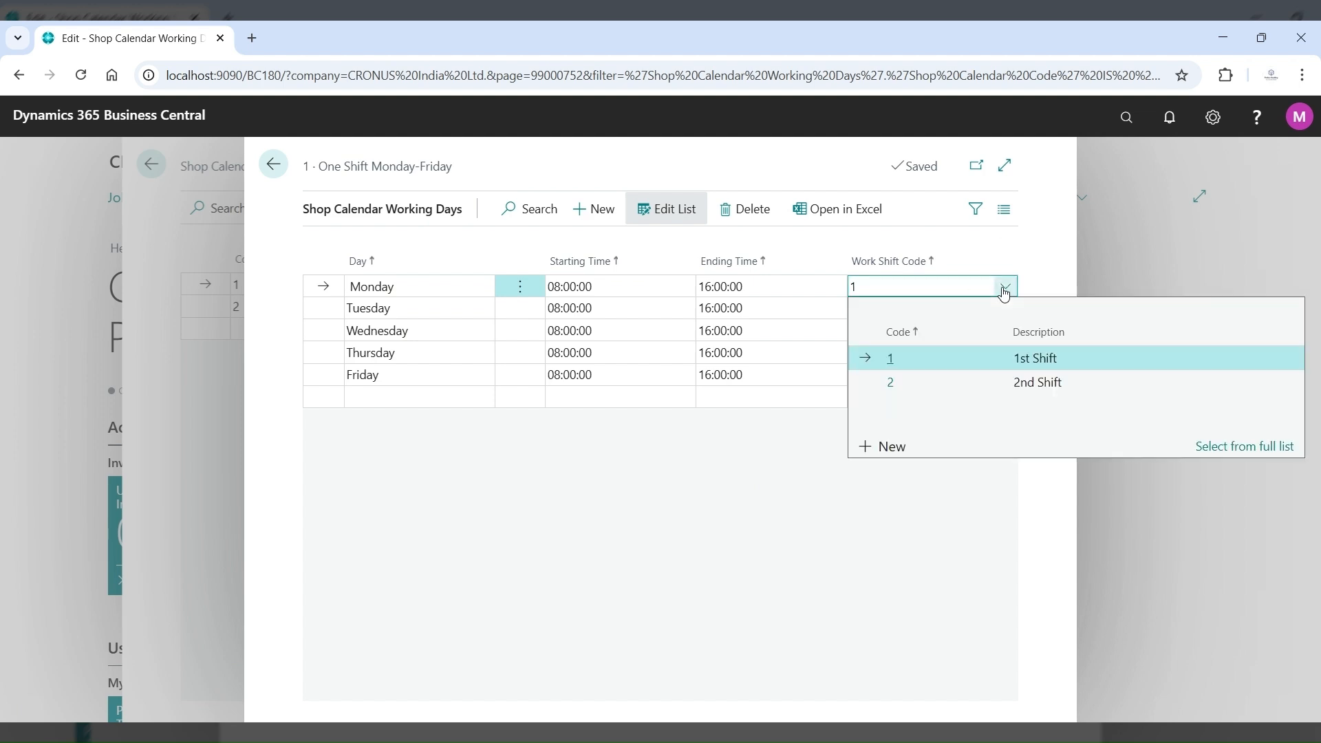
click(1237, 448)
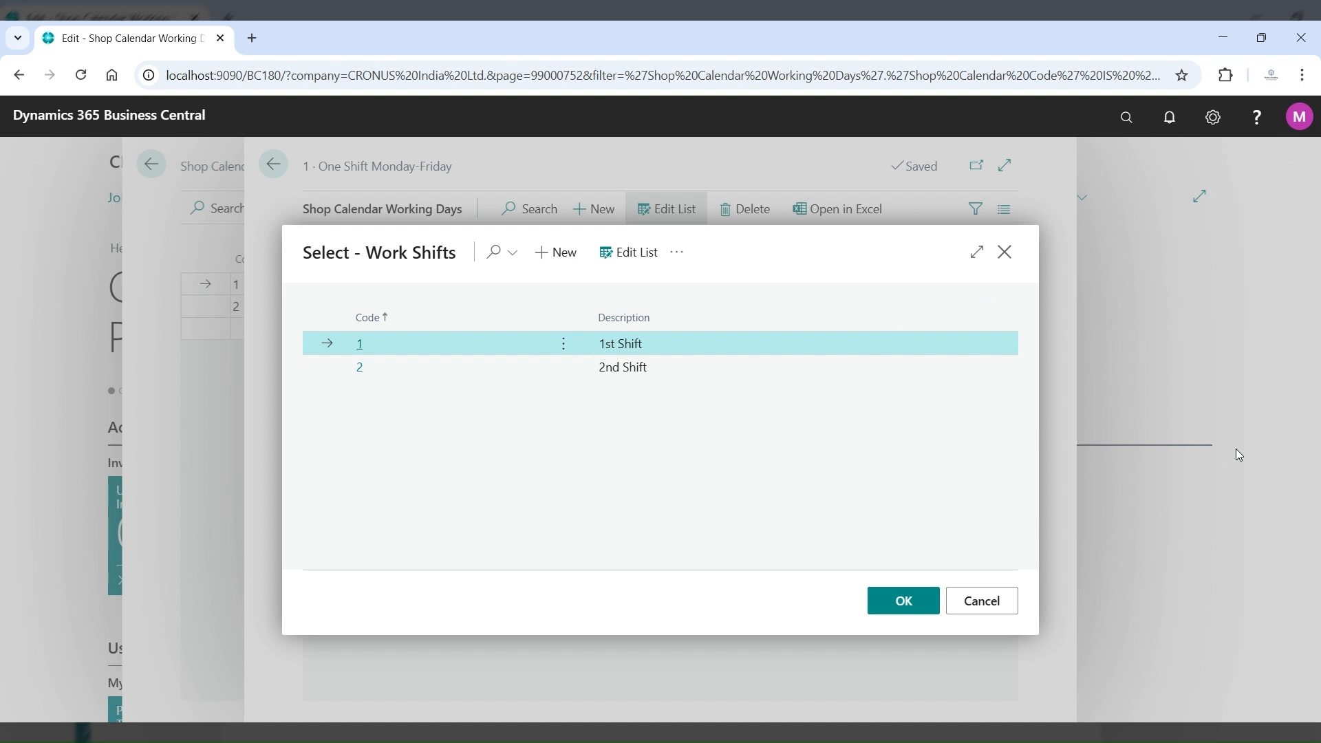
click(999, 609)
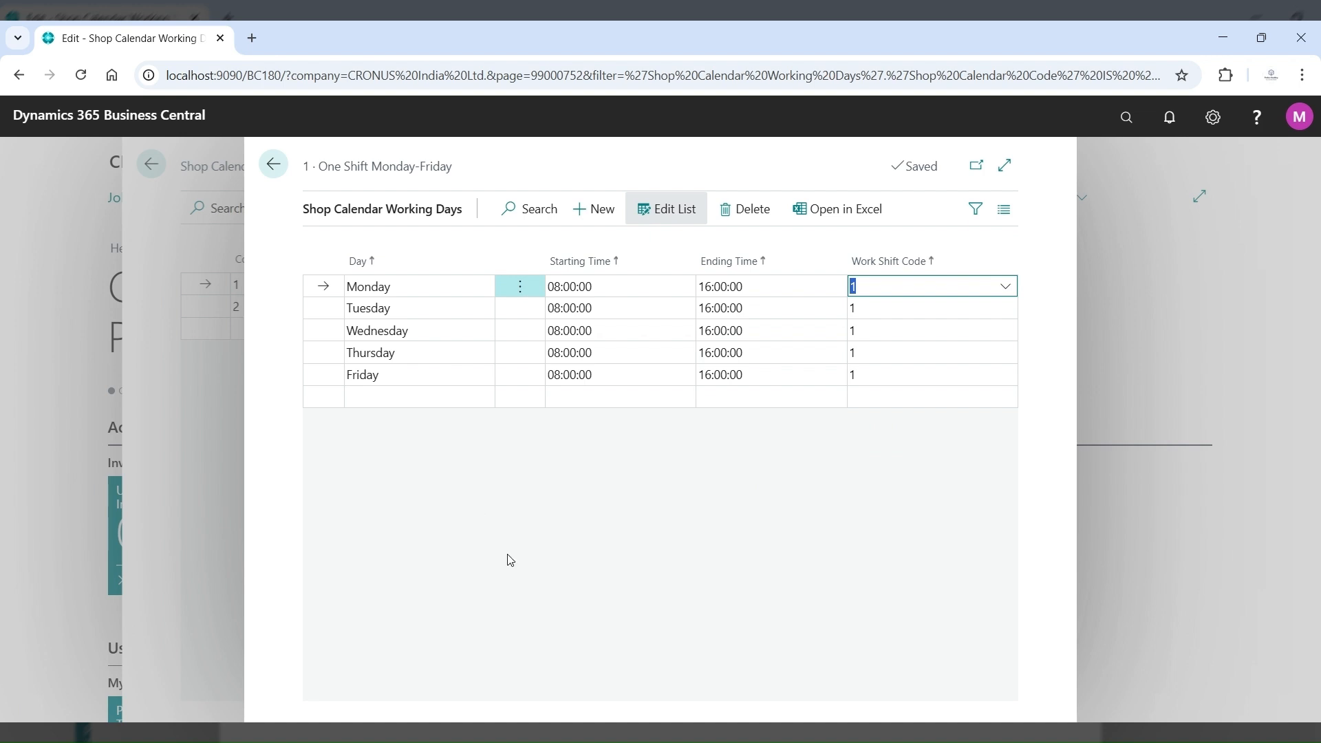
click(282, 171)
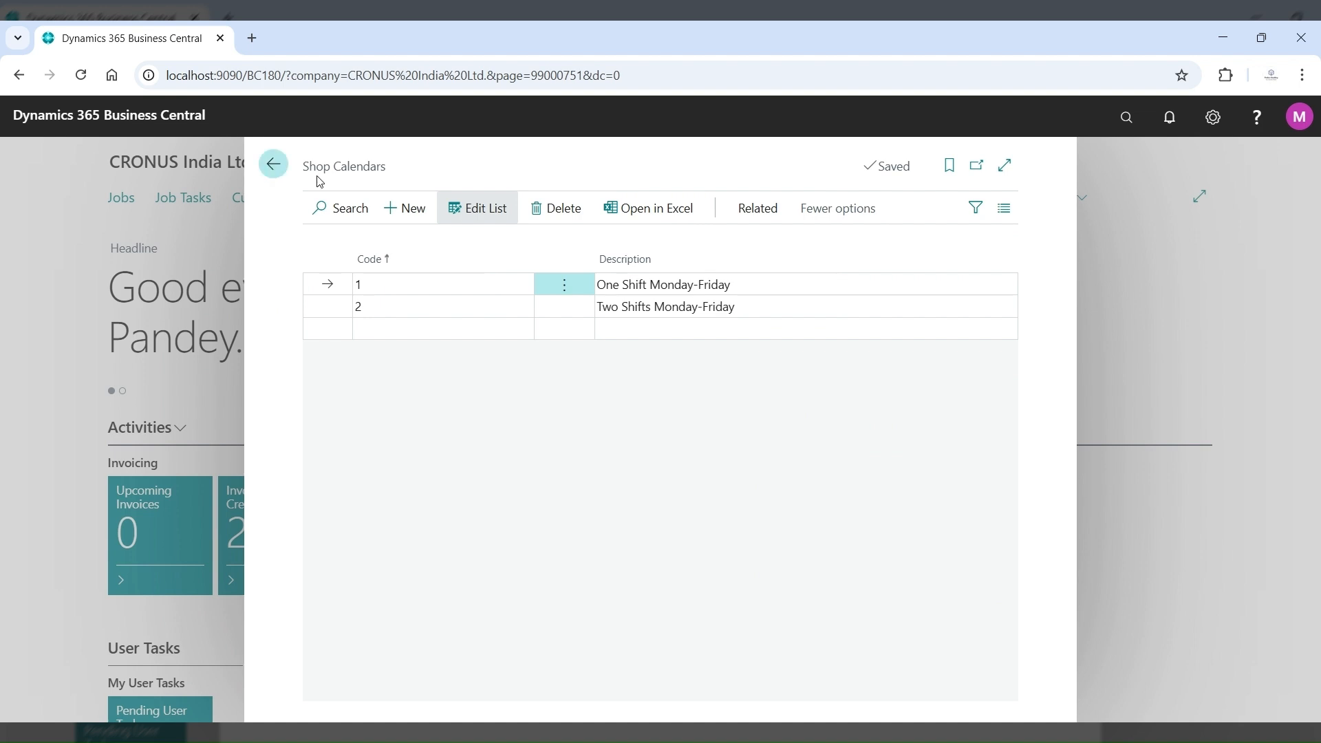
Step: Examine the descriptions of shop calendars 1 and 2, and close the shop calendar list
click(760, 283)
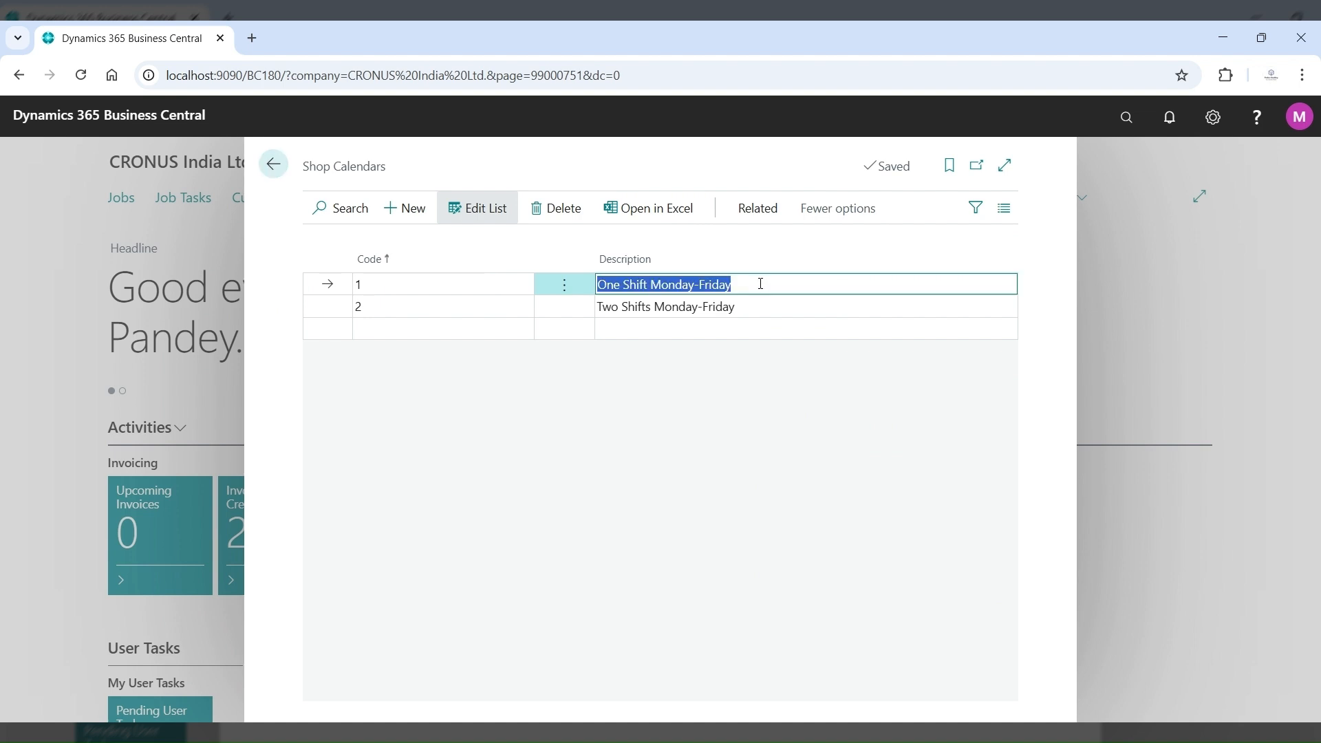
click(760, 283)
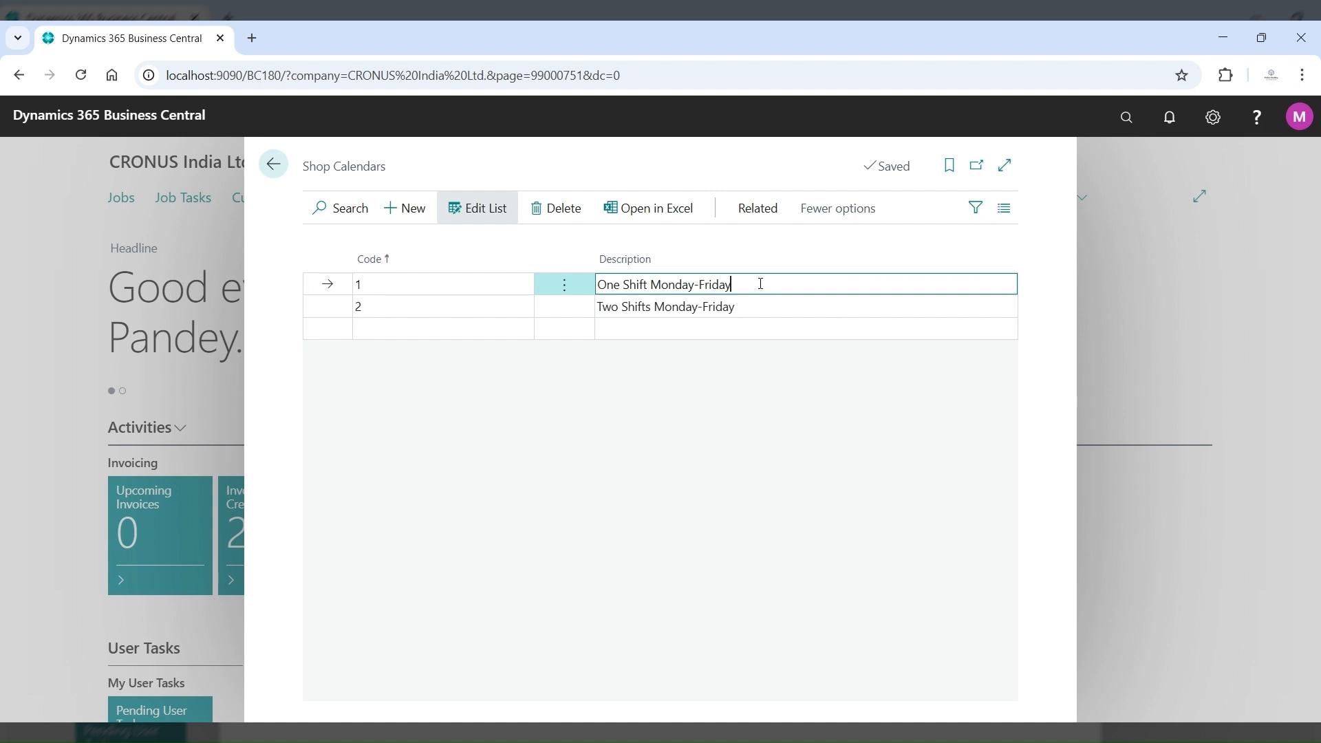
drag(751, 286, 655, 293)
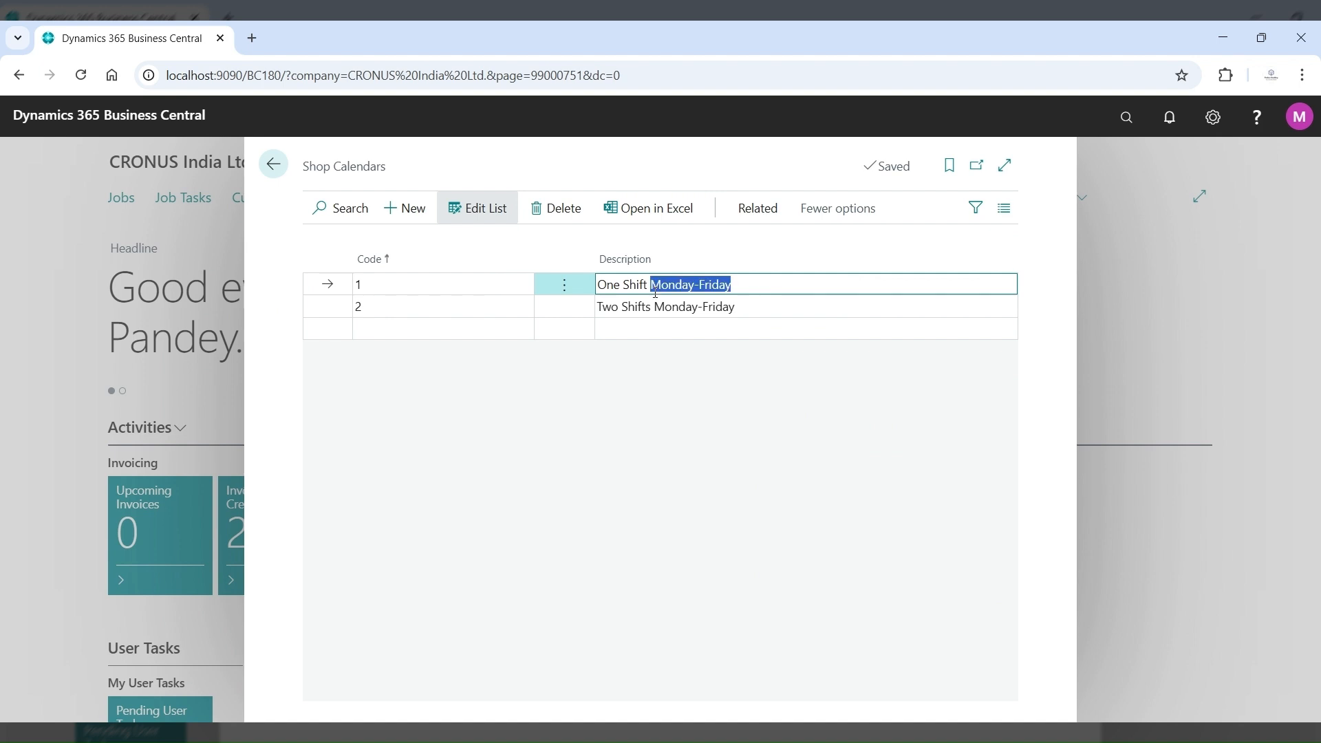
click(655, 293)
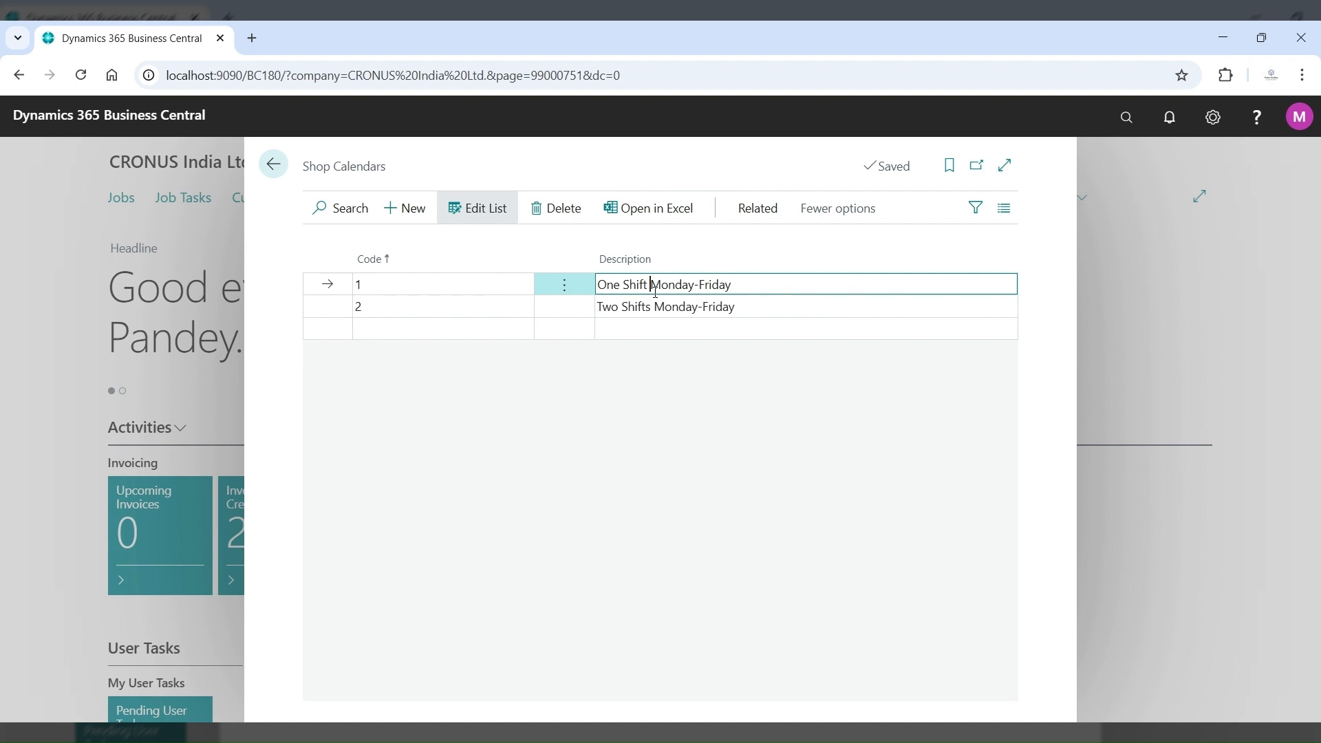
click(756, 303)
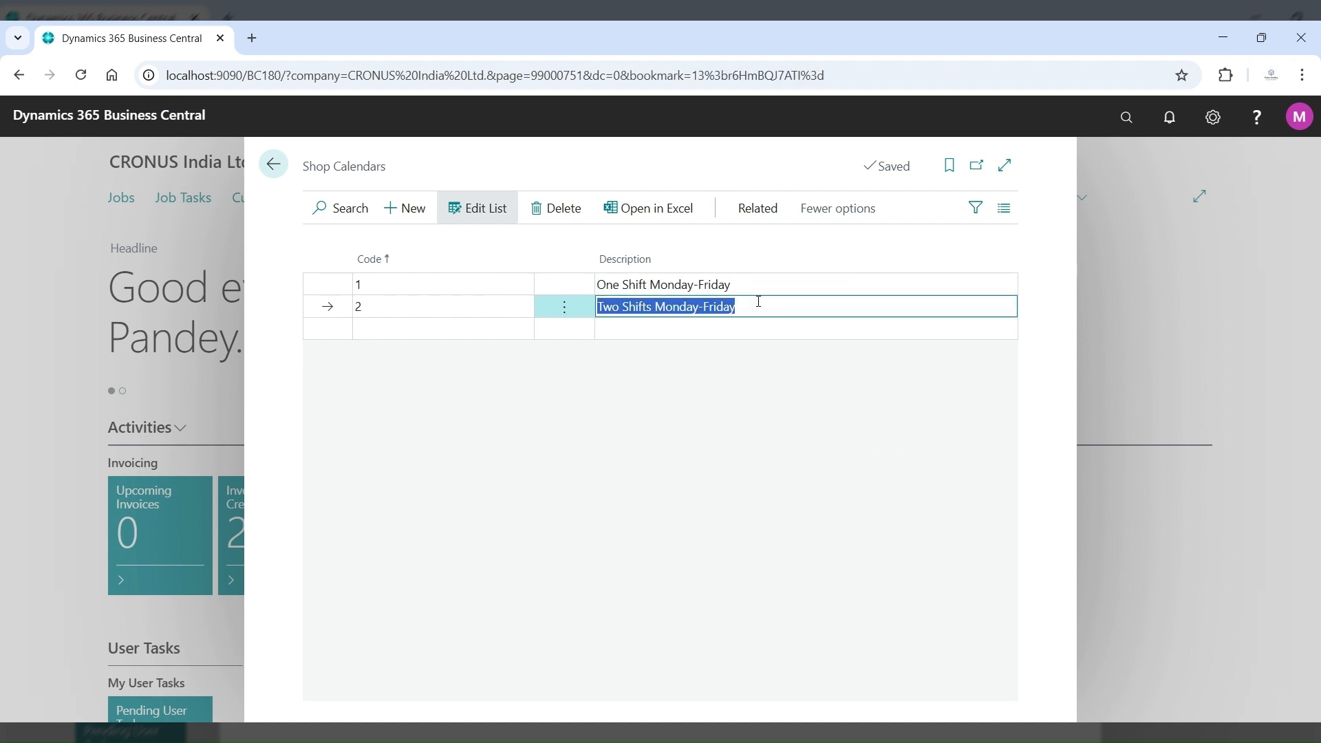
click(282, 175)
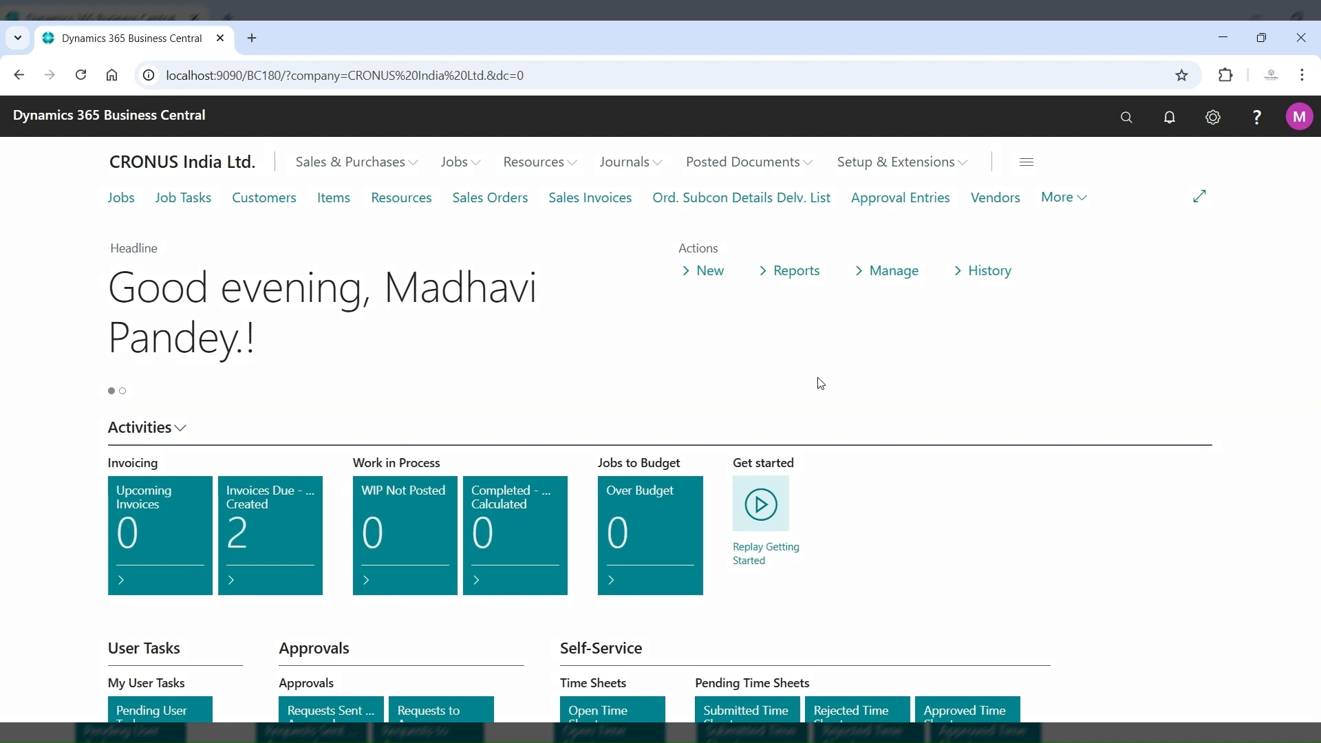
Step: Search for "shop cal" and open the Shop Calendars page
key(alt+q)
text(shop ce)
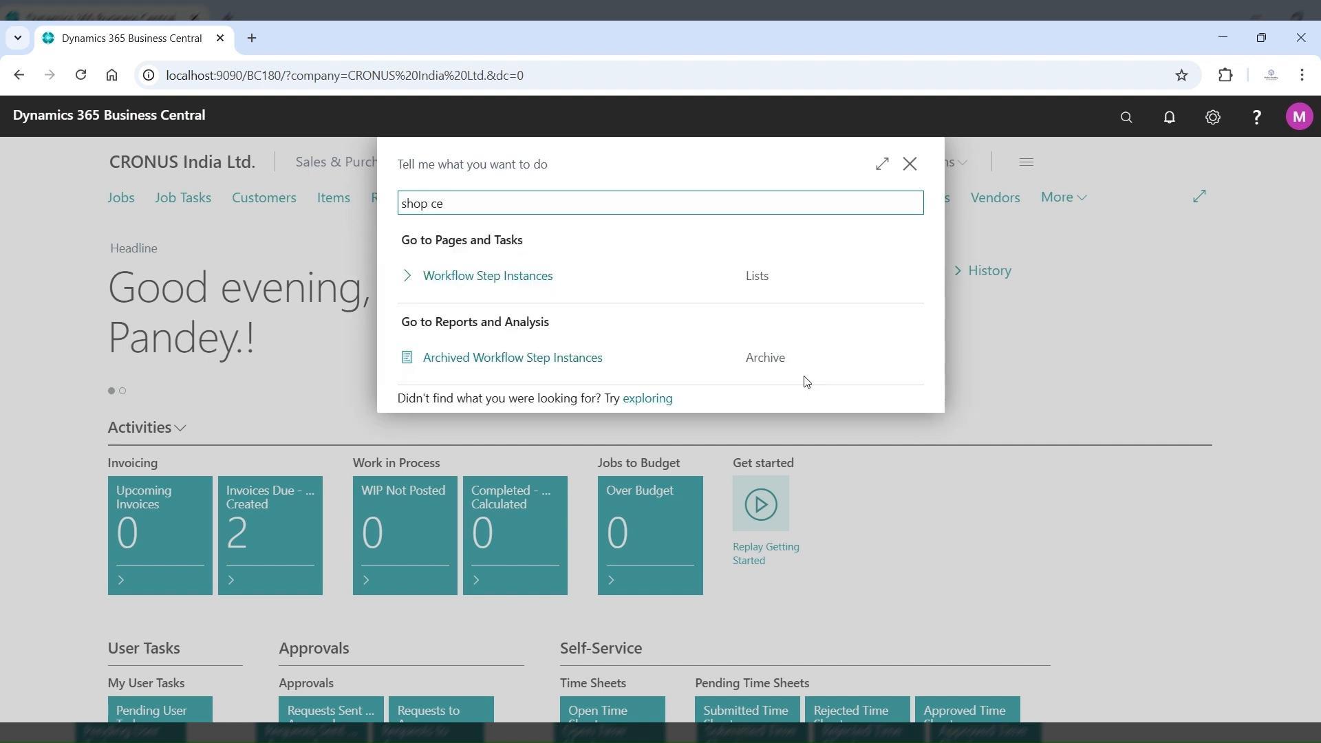
key(BackSpace)
text(al)
click(509, 278)
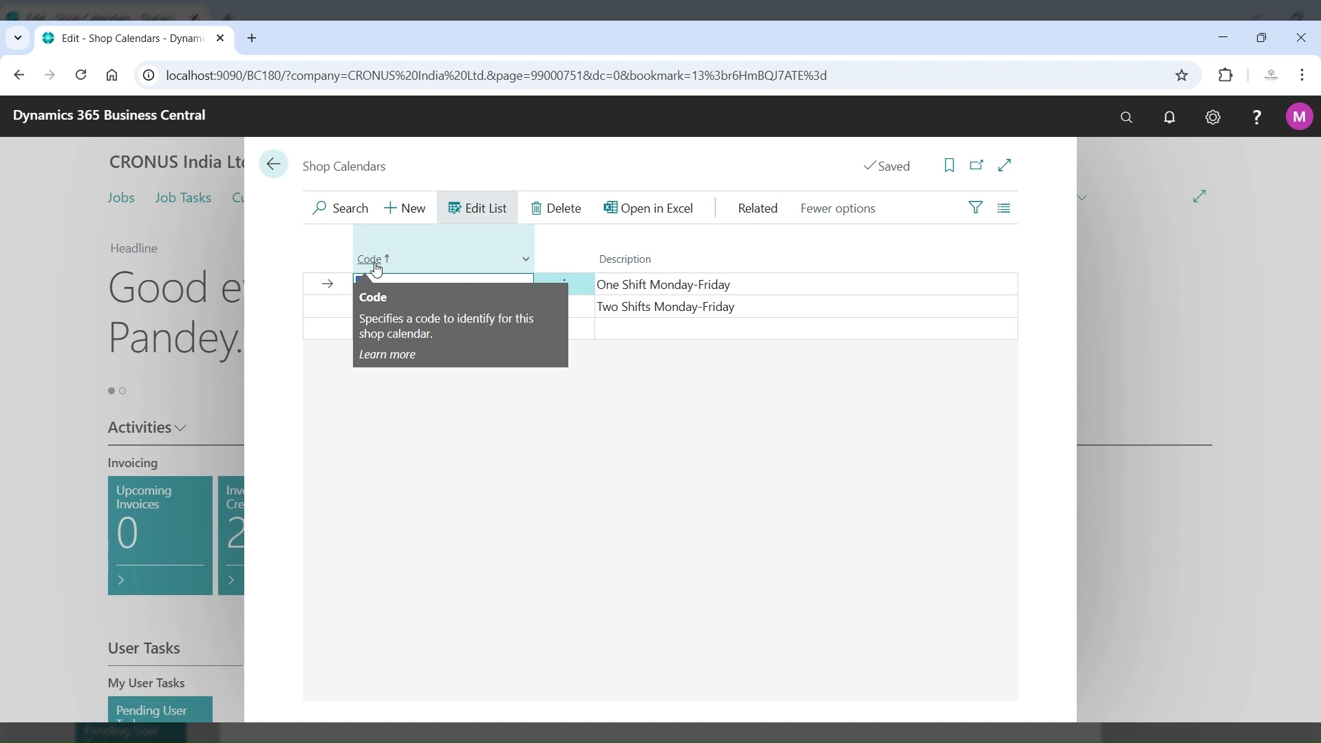
Step: View the Working Days and Holidays options related to shop calendar 1 without opening either
click(755, 209)
click(390, 246)
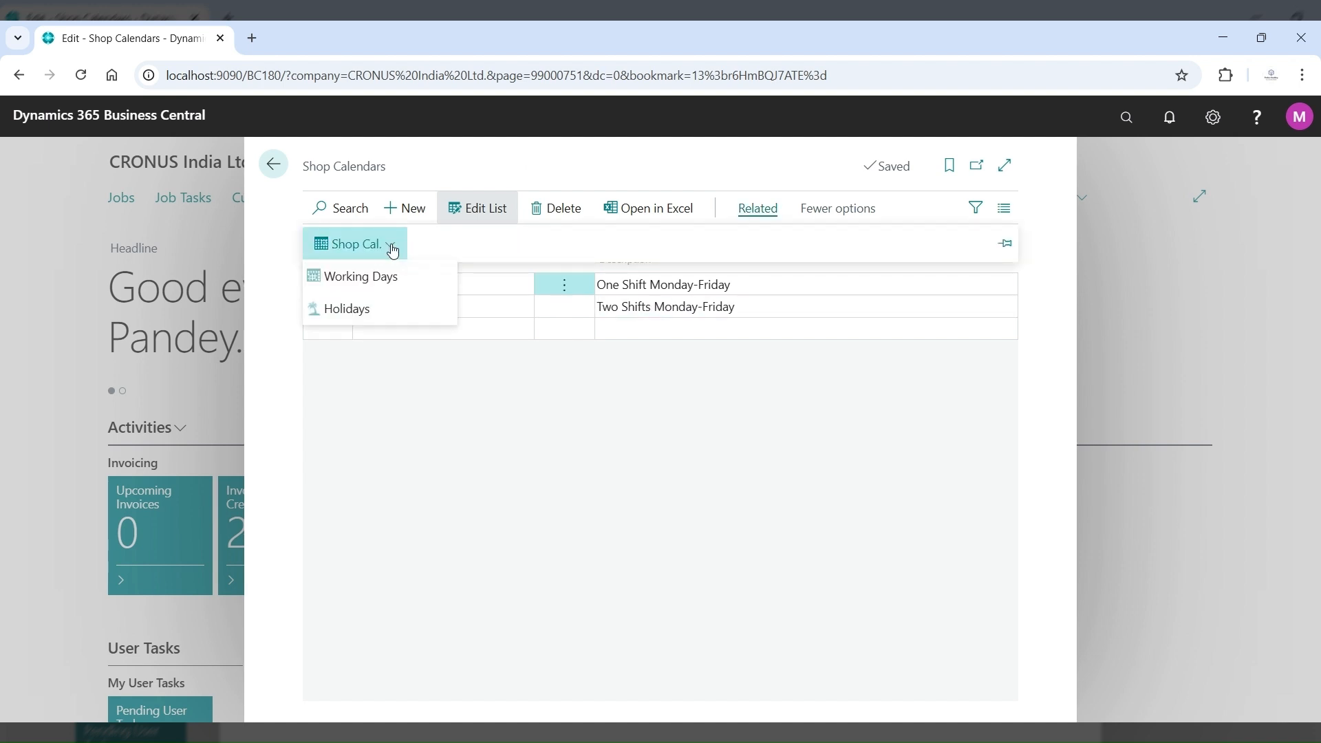
click(488, 410)
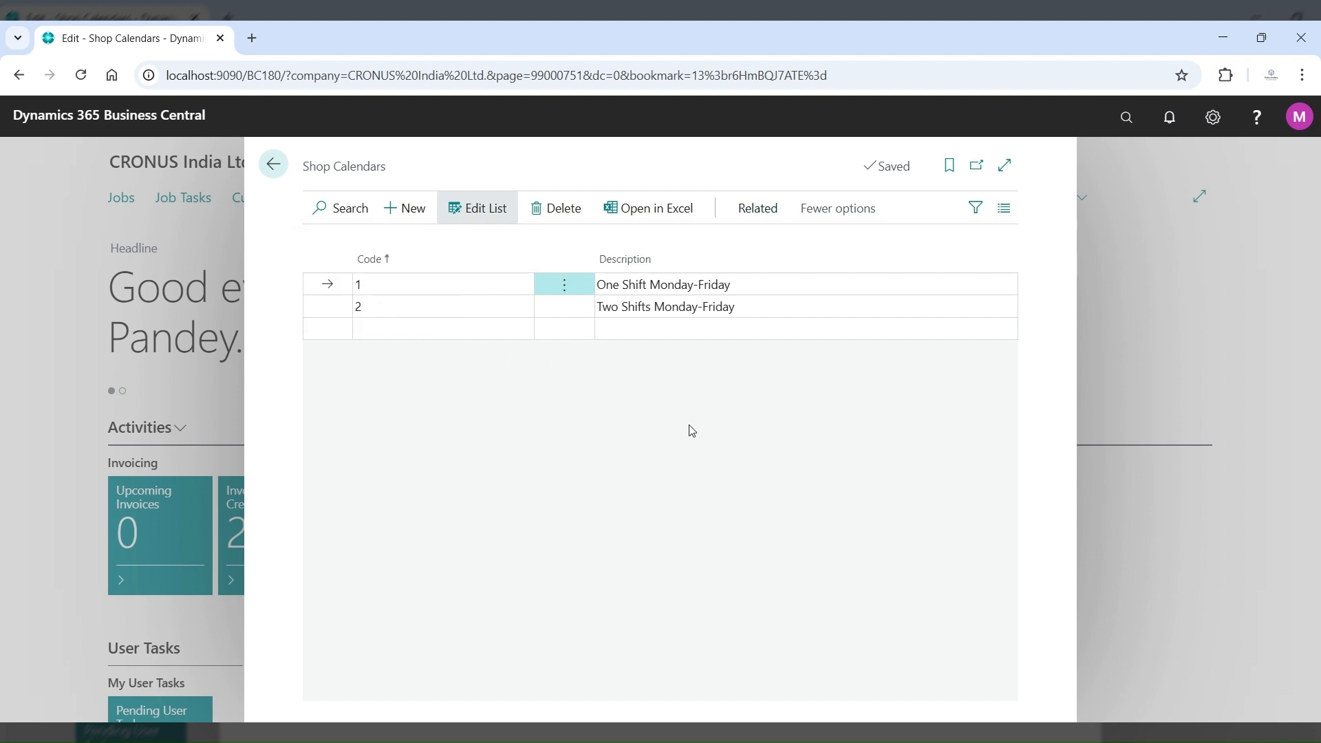
Step: Open the working days of shop calendar 2
click(780, 287)
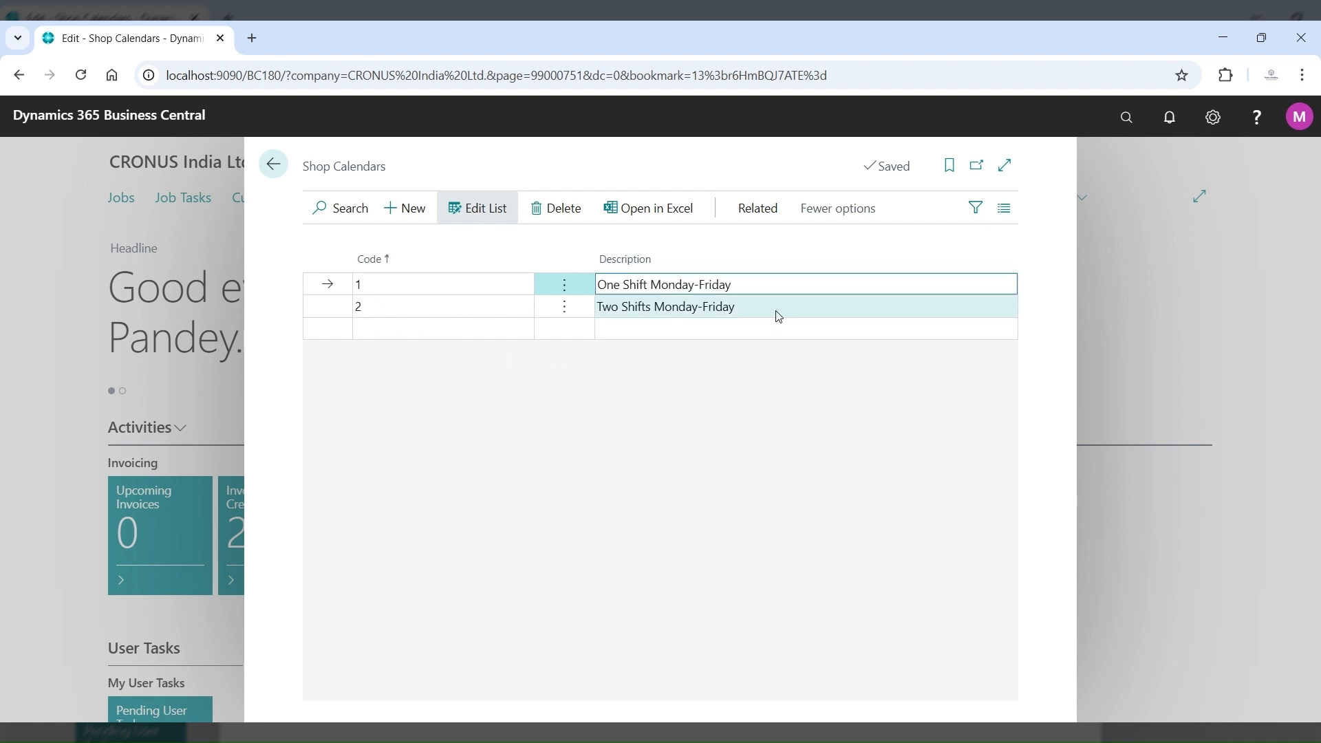
click(773, 307)
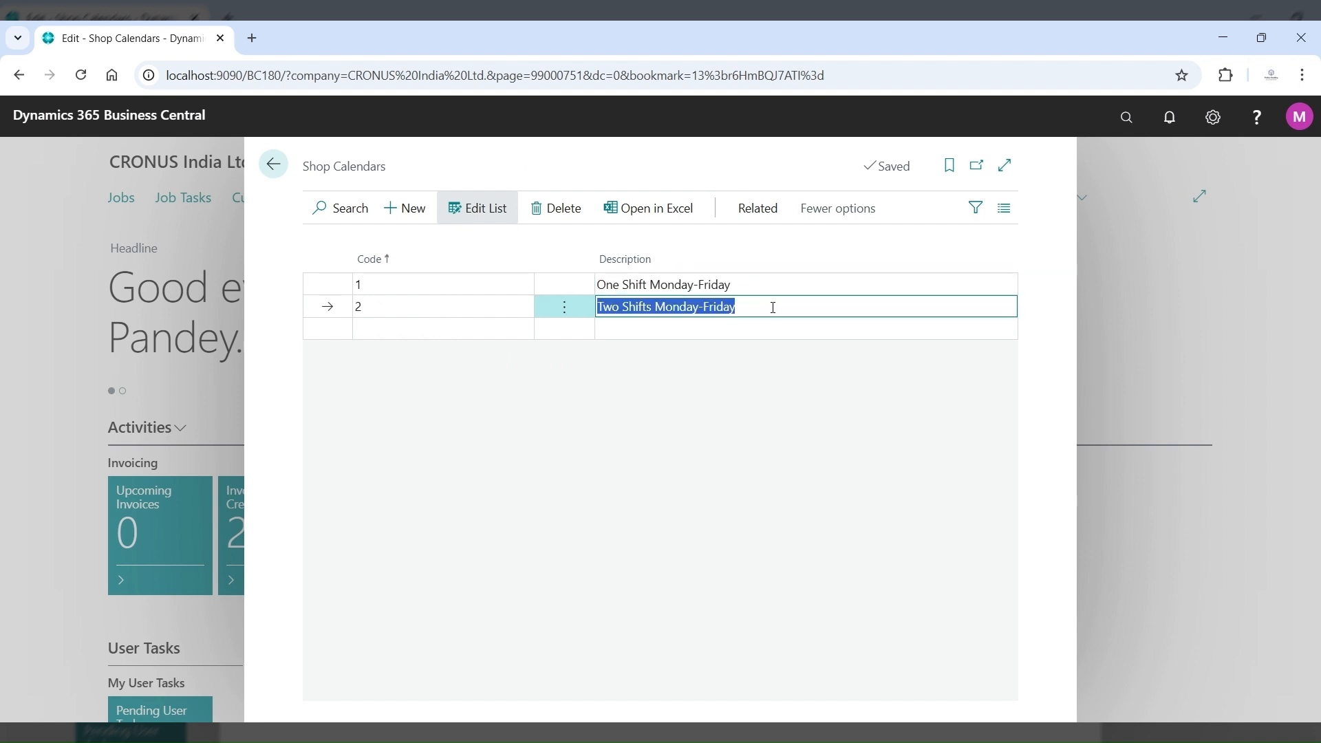
click(760, 207)
click(405, 244)
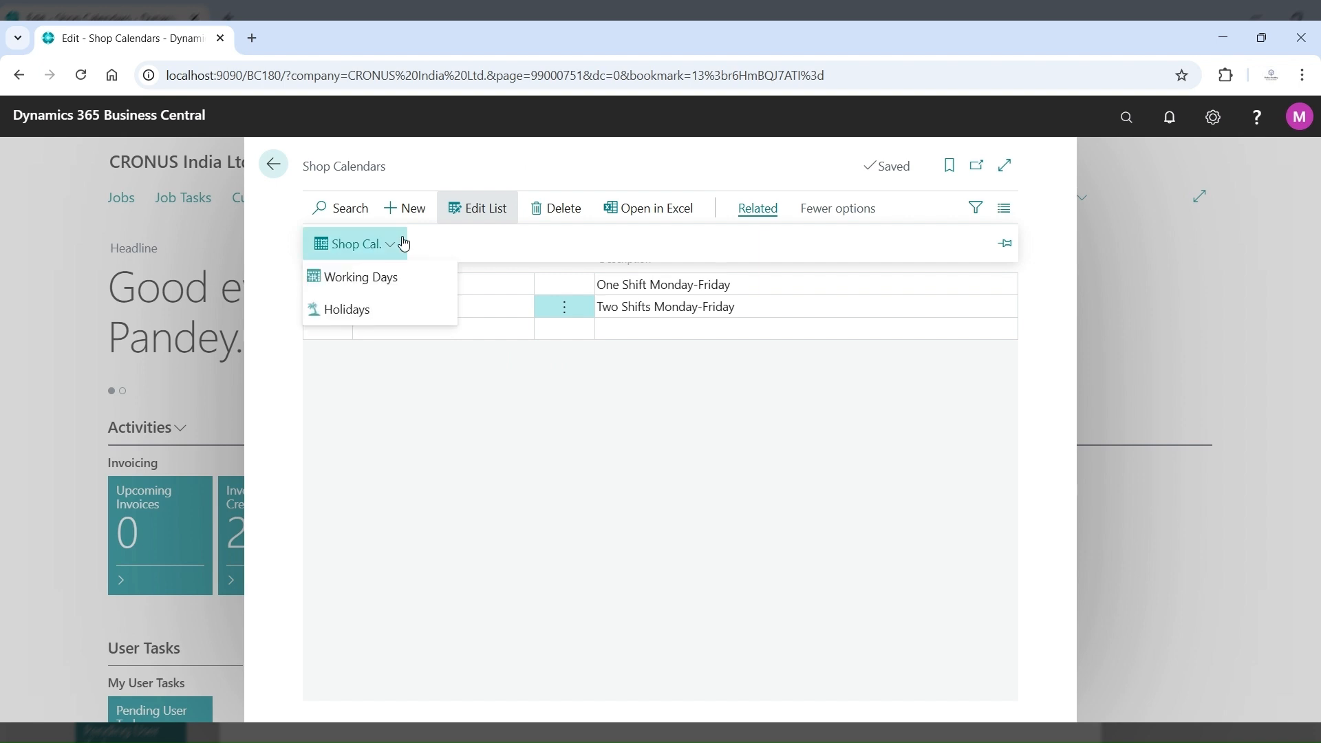
click(397, 286)
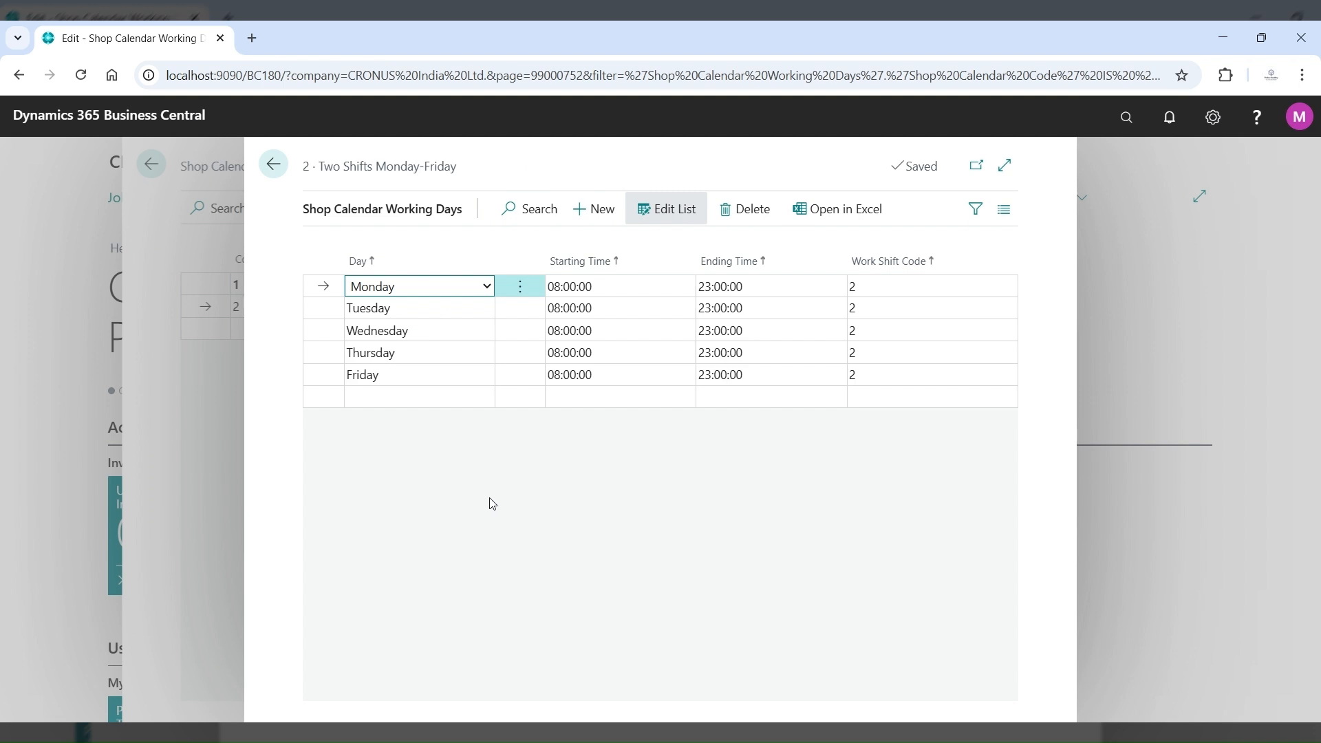
Step: Add Saturday as a working day from 08:00:00 to 23:00:00 with work shift code 2
click(409, 398)
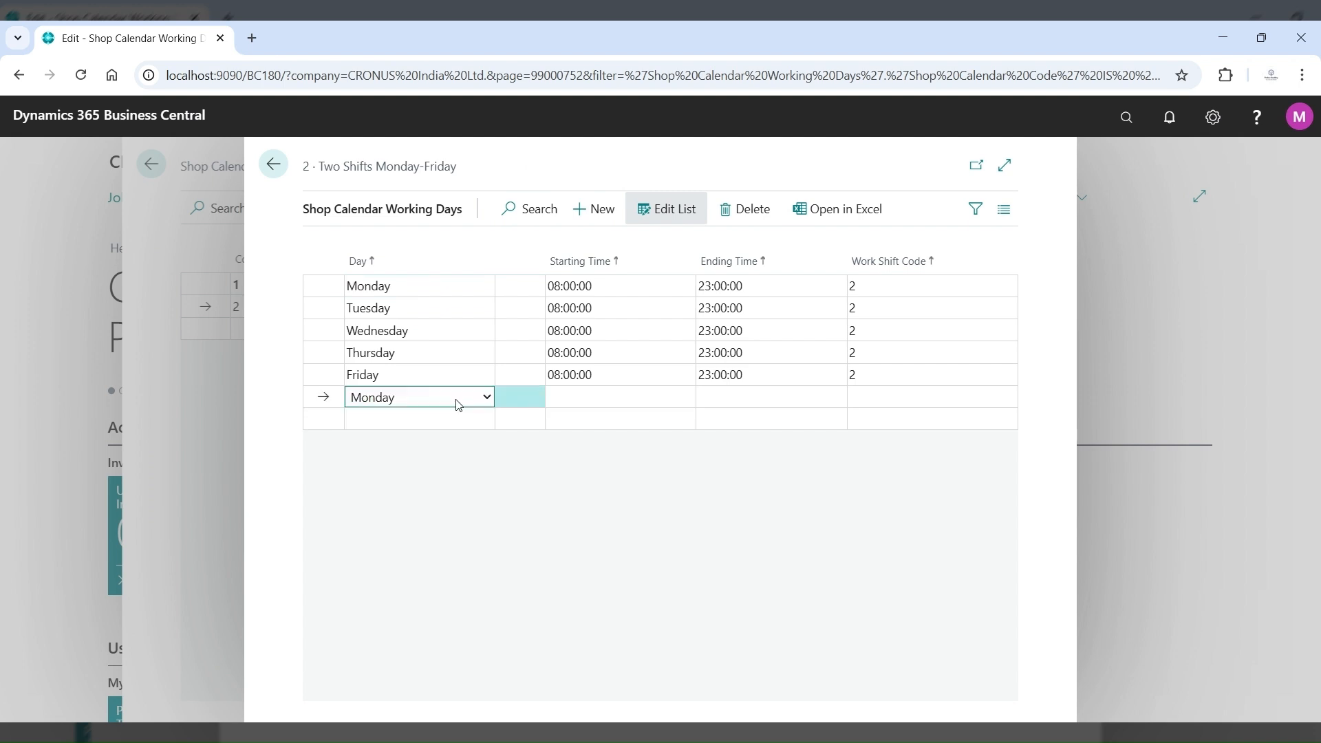
click(441, 522)
click(631, 398)
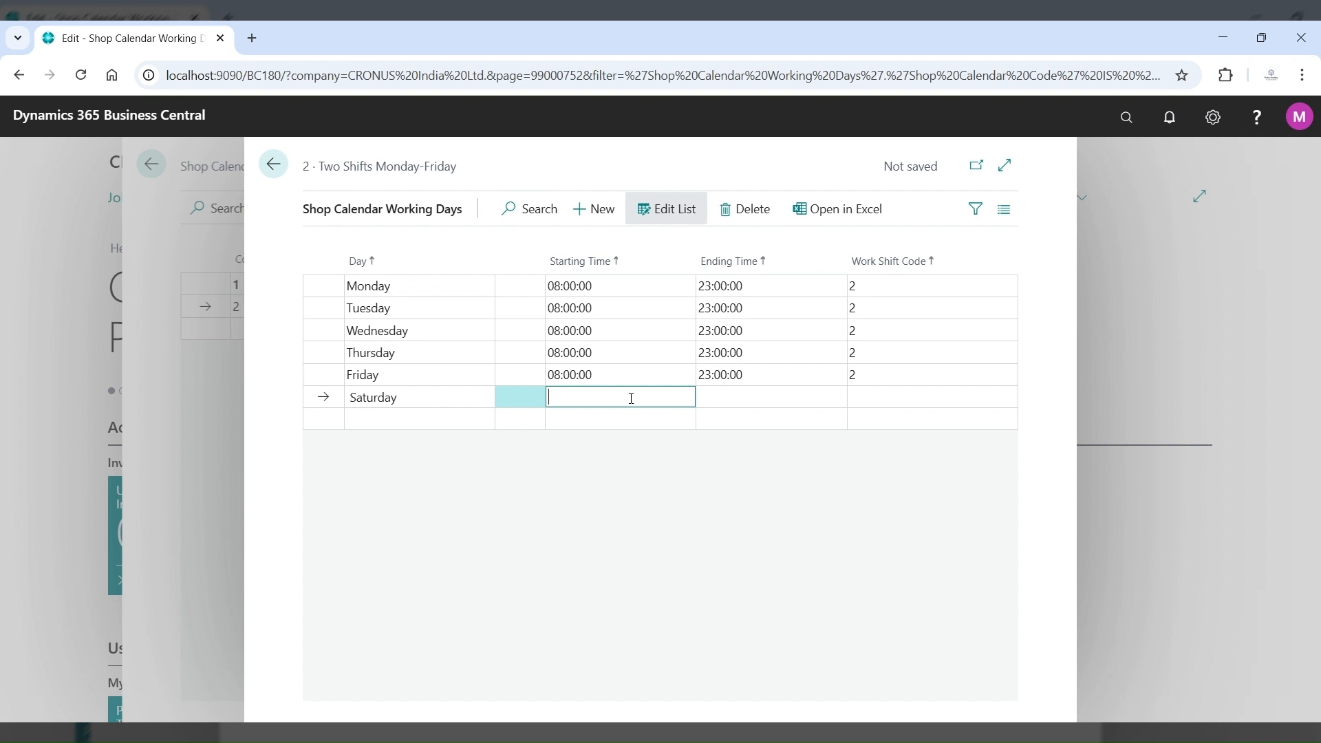
text(08:00:00)
click(743, 397)
text(23:00:00)
click(892, 399)
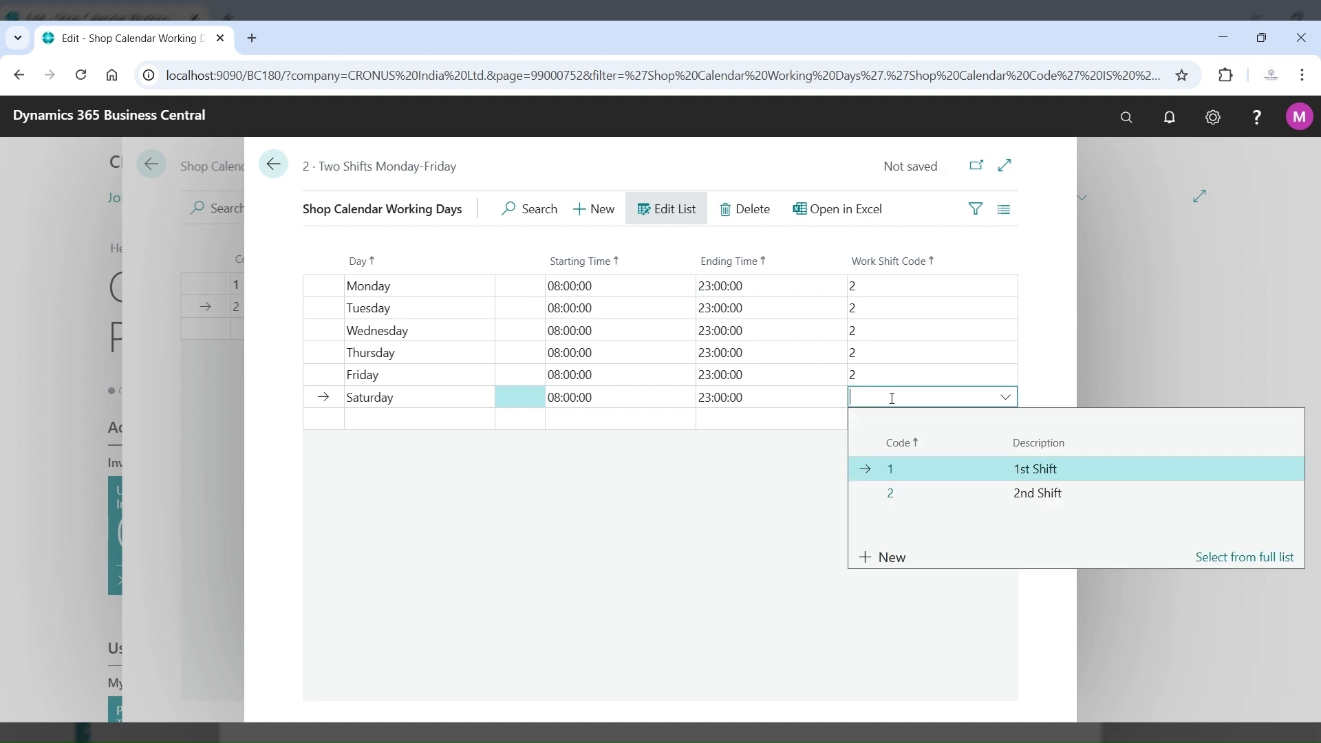
click(890, 492)
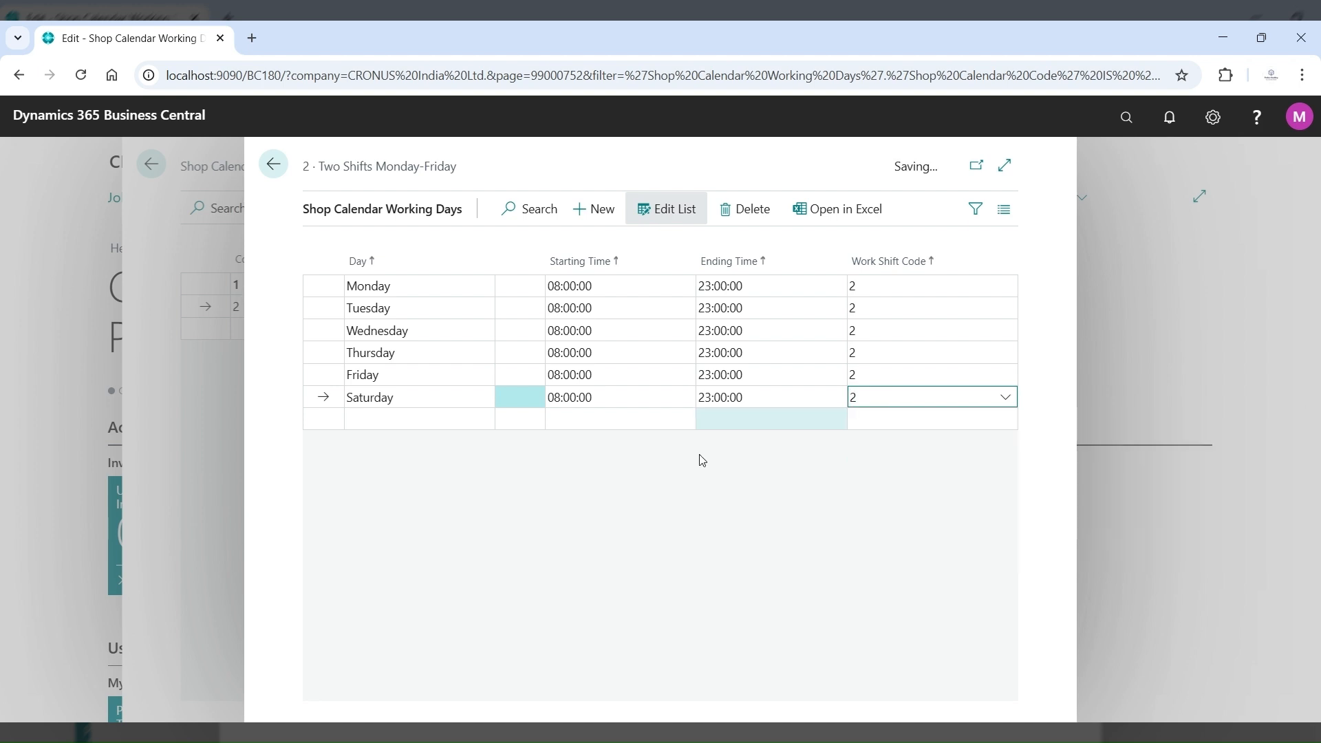
Step: Add Sunday as a working day from 08:00:00 to 23:00:00 with work shift code 2, and return to the shop calendar list
click(448, 425)
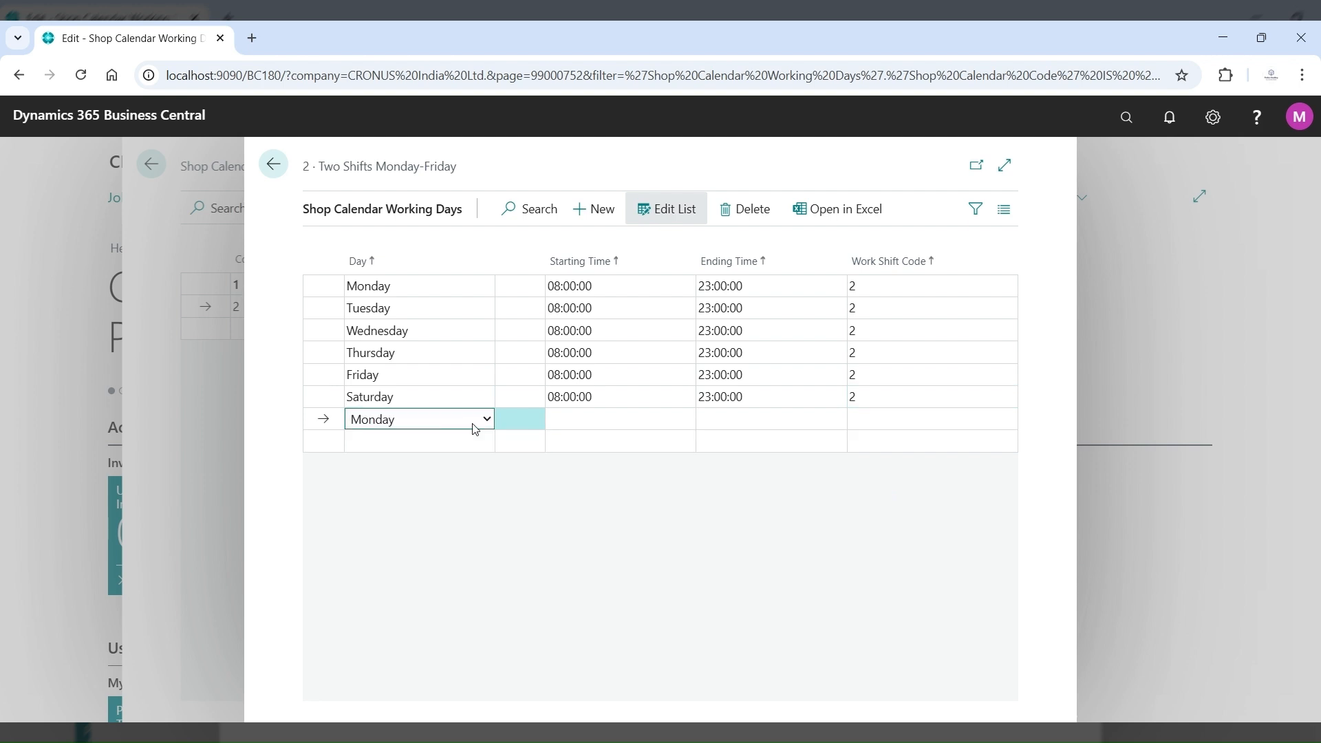
click(438, 571)
click(637, 421)
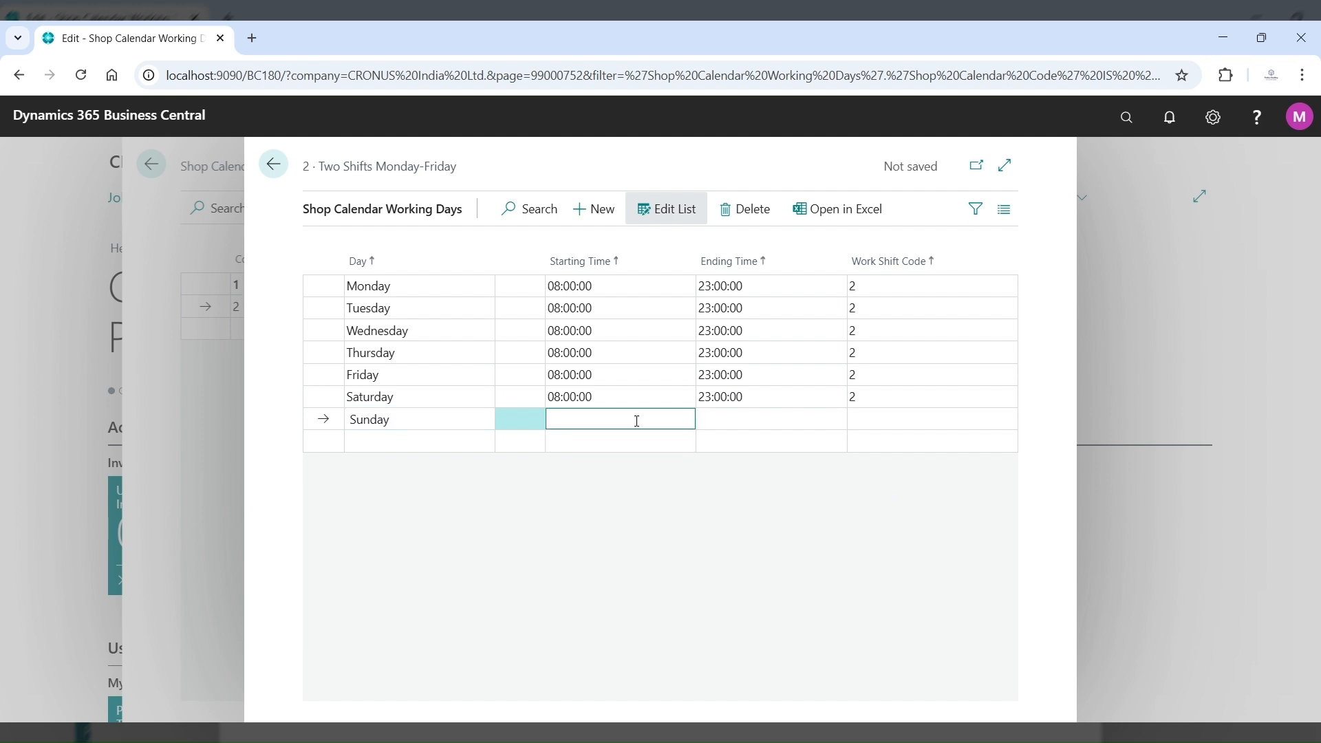
key(F8)
click(782, 423)
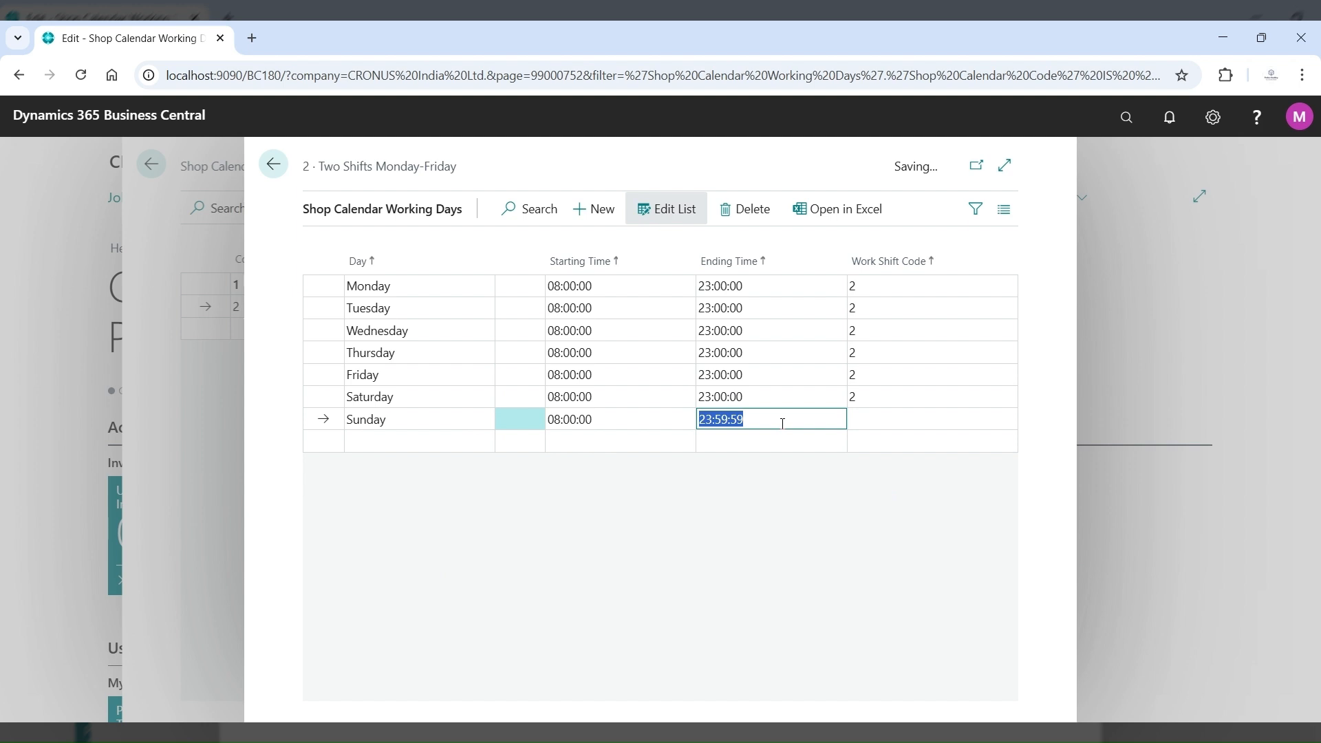
key(F8)
click(870, 414)
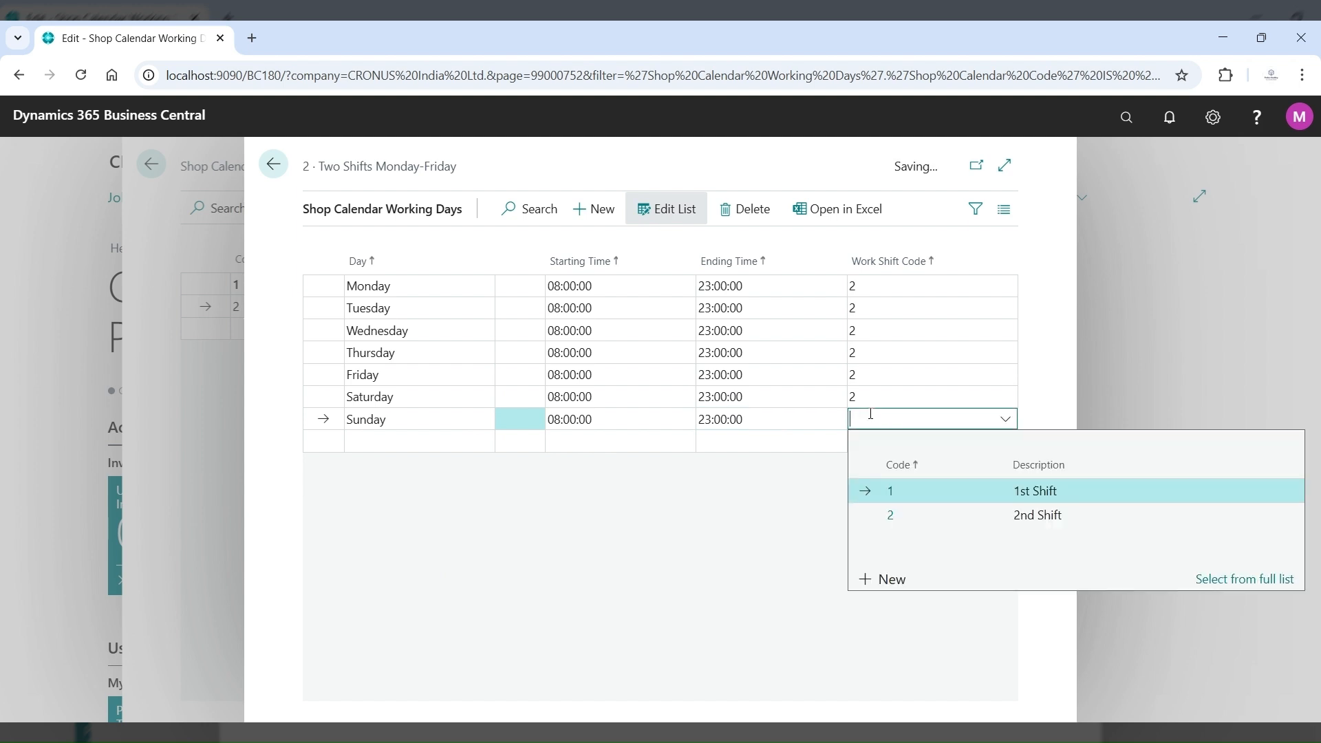
text(2)
click(564, 580)
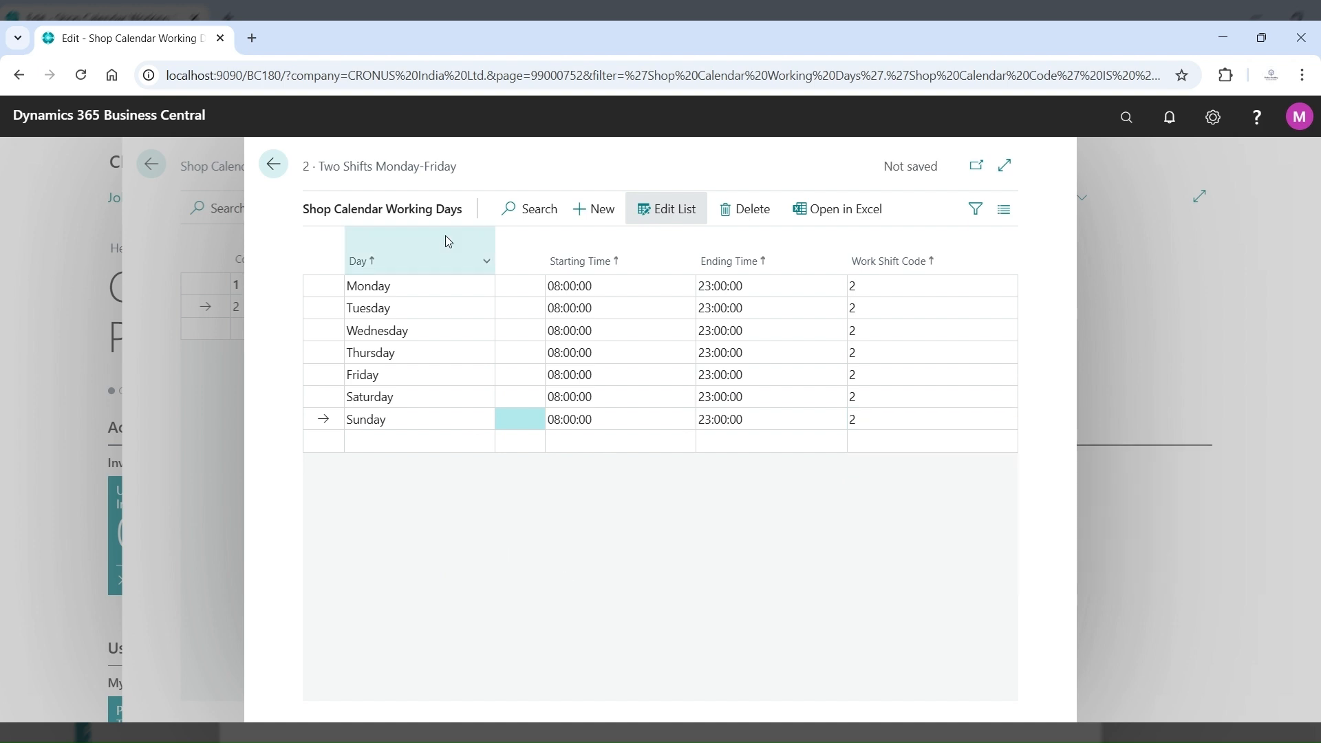
mouse_move(445, 236)
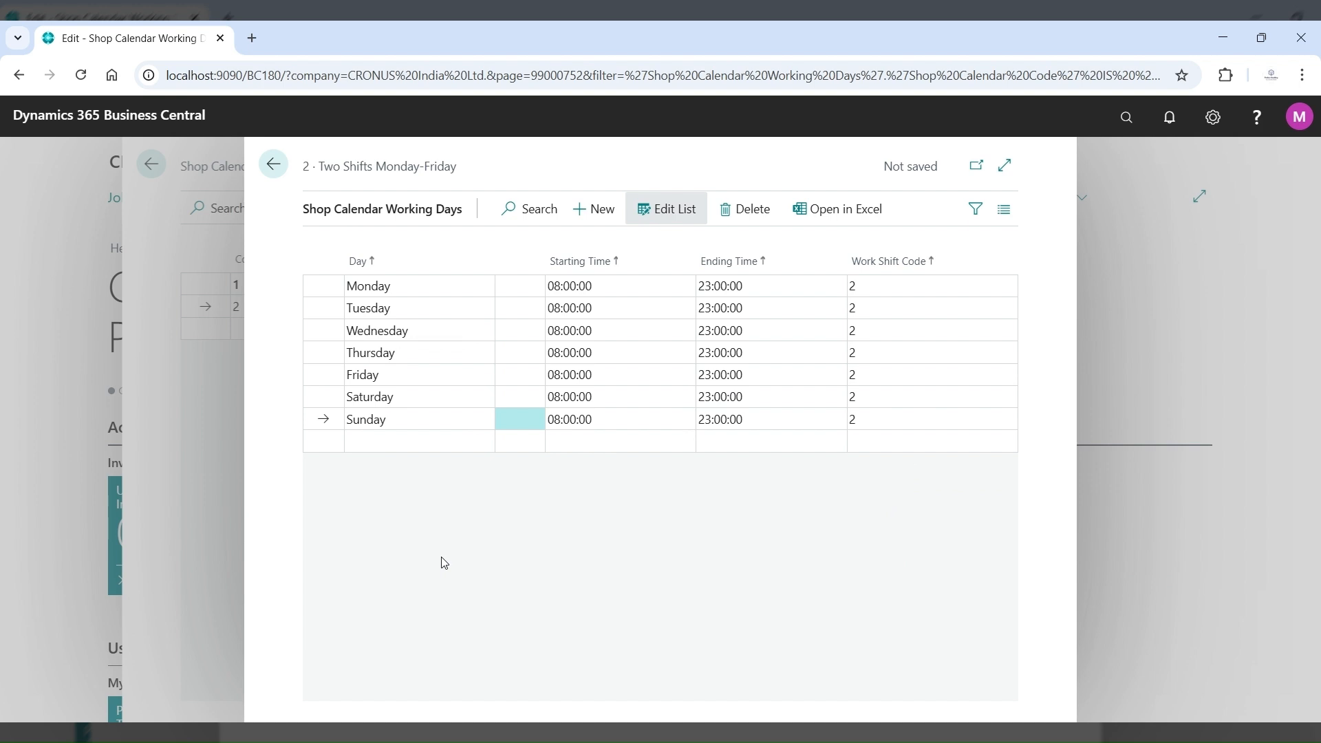
click(273, 165)
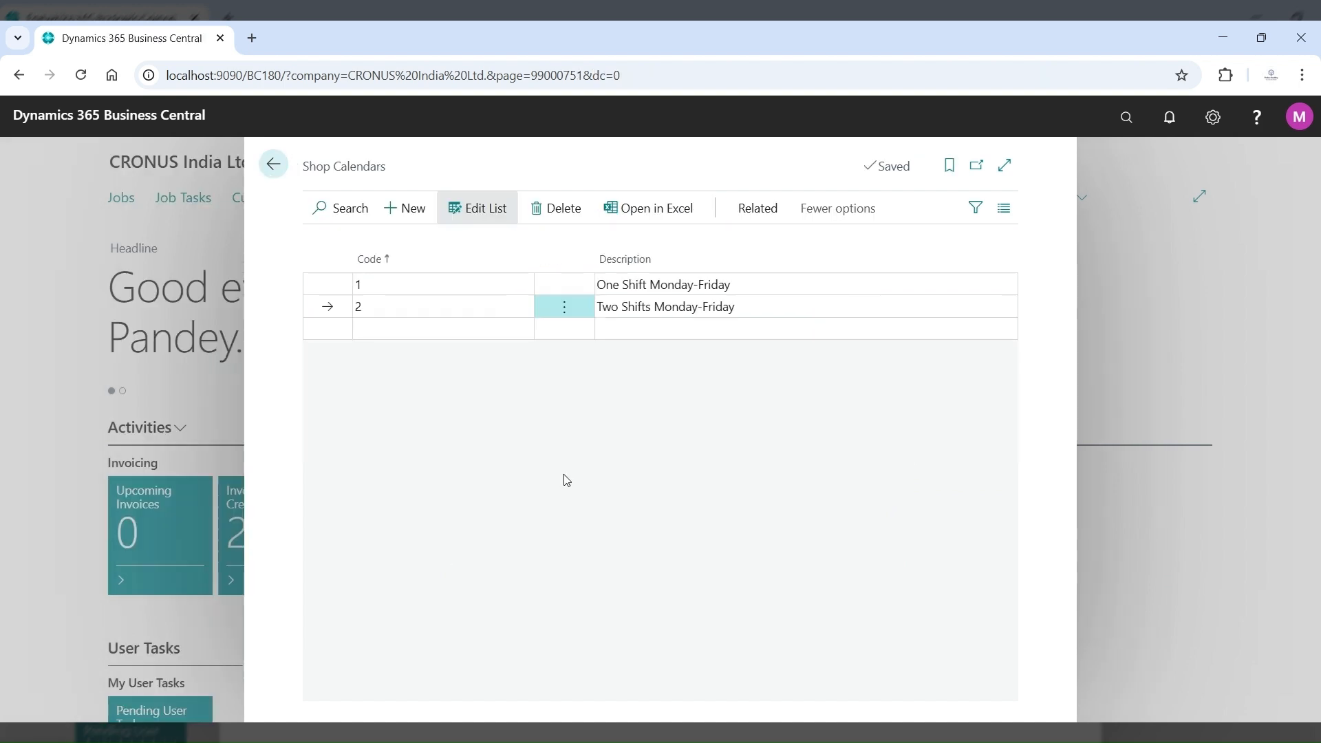
Step: Change the description of shop calendar 2 to "Two Shifts (WeekDays)"
click(756, 311)
click(756, 312)
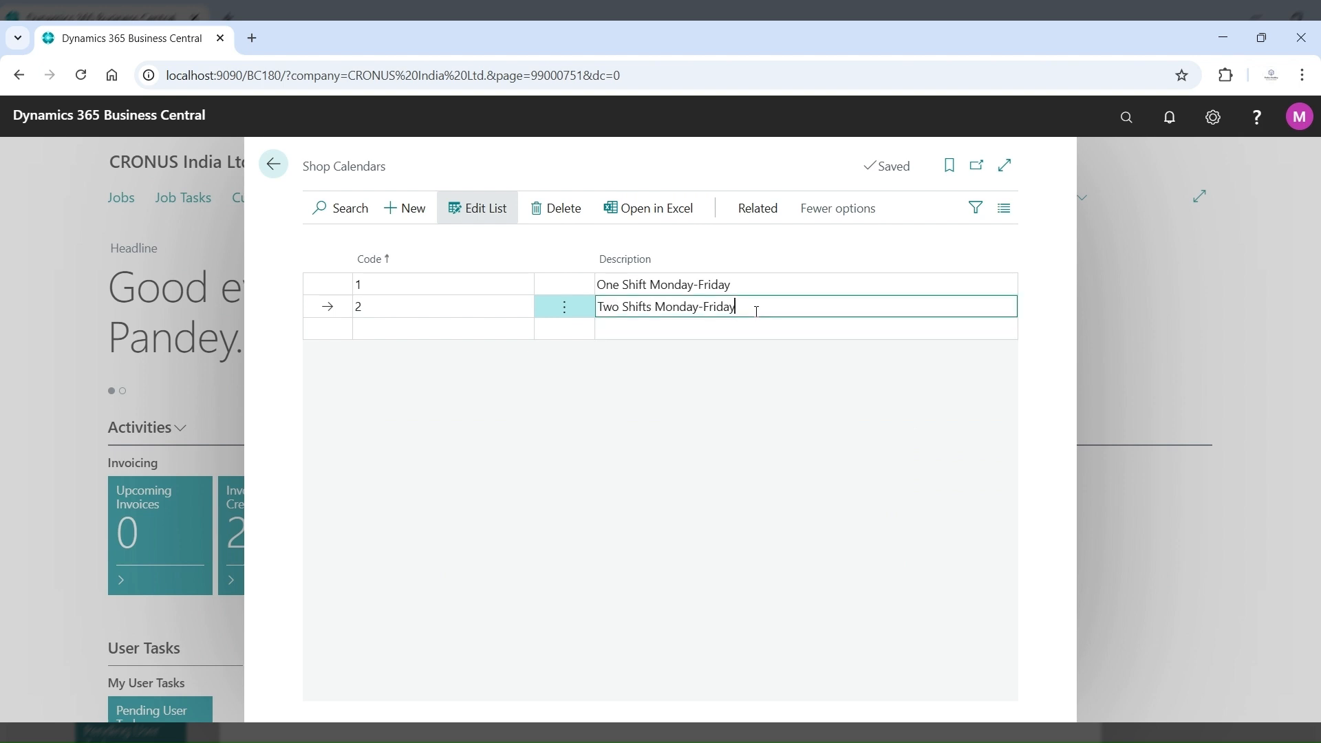
key(BackSpace)
key(BackSpace)
key(BackSpace)
key(BackSpace)
key(BackSpace)
key(BackSpace)
key(BackSpace)
key(BackSpace)
key(BackSpace)
key(BackSpace)
key(BackSpace)
key(BackSpace)
key(BackSpace)
text((A)
key(BackSpace)
text(WeekDays))
Step: Review the working days of shop calendar 2 and return to the shop calendar list
click(784, 213)
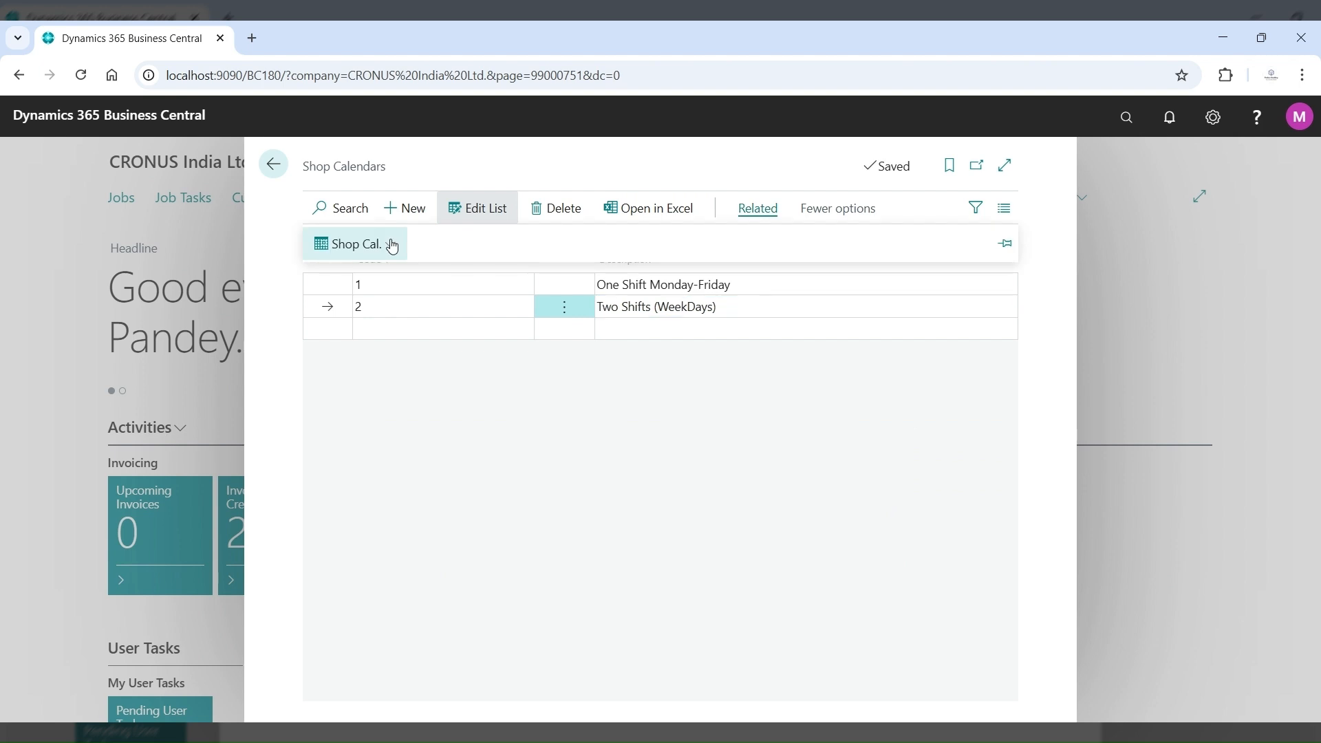
click(392, 246)
click(390, 280)
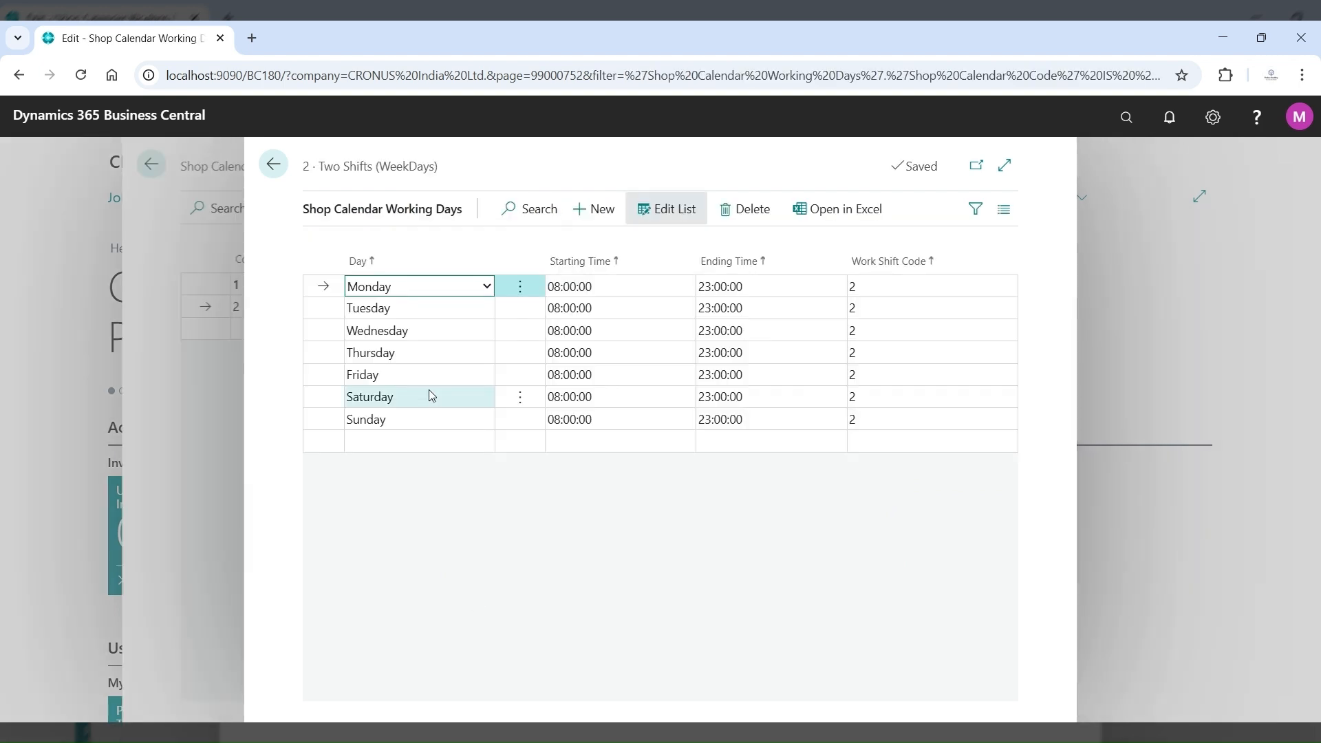
click(270, 181)
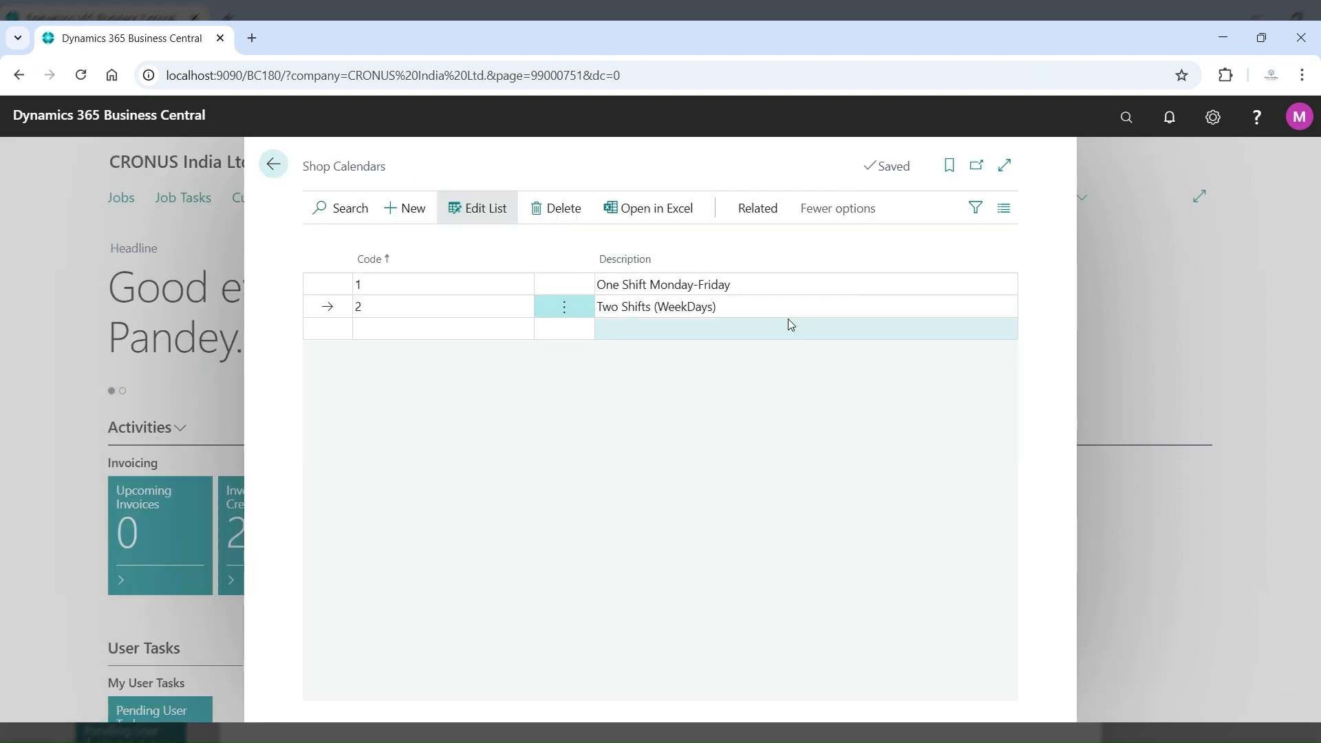
Step: Open the holidays of shop calendar 2
click(765, 218)
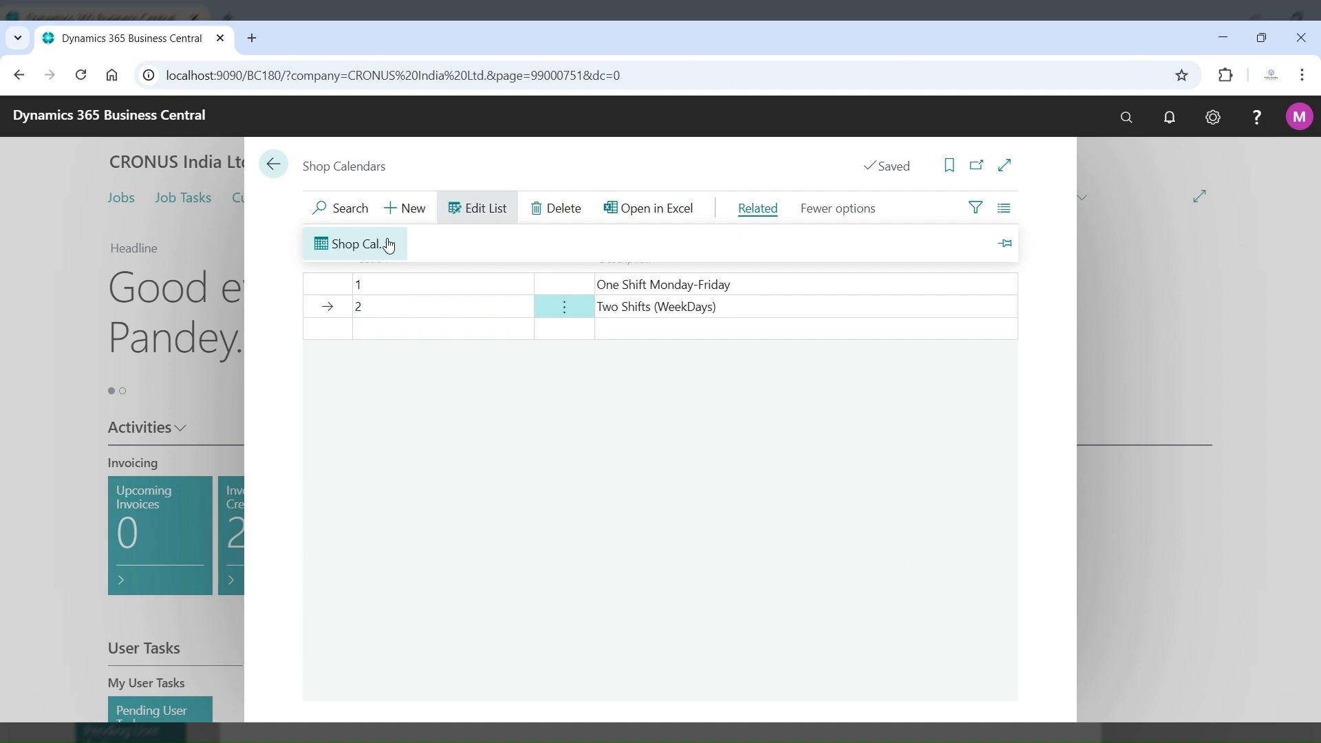
click(389, 245)
click(382, 310)
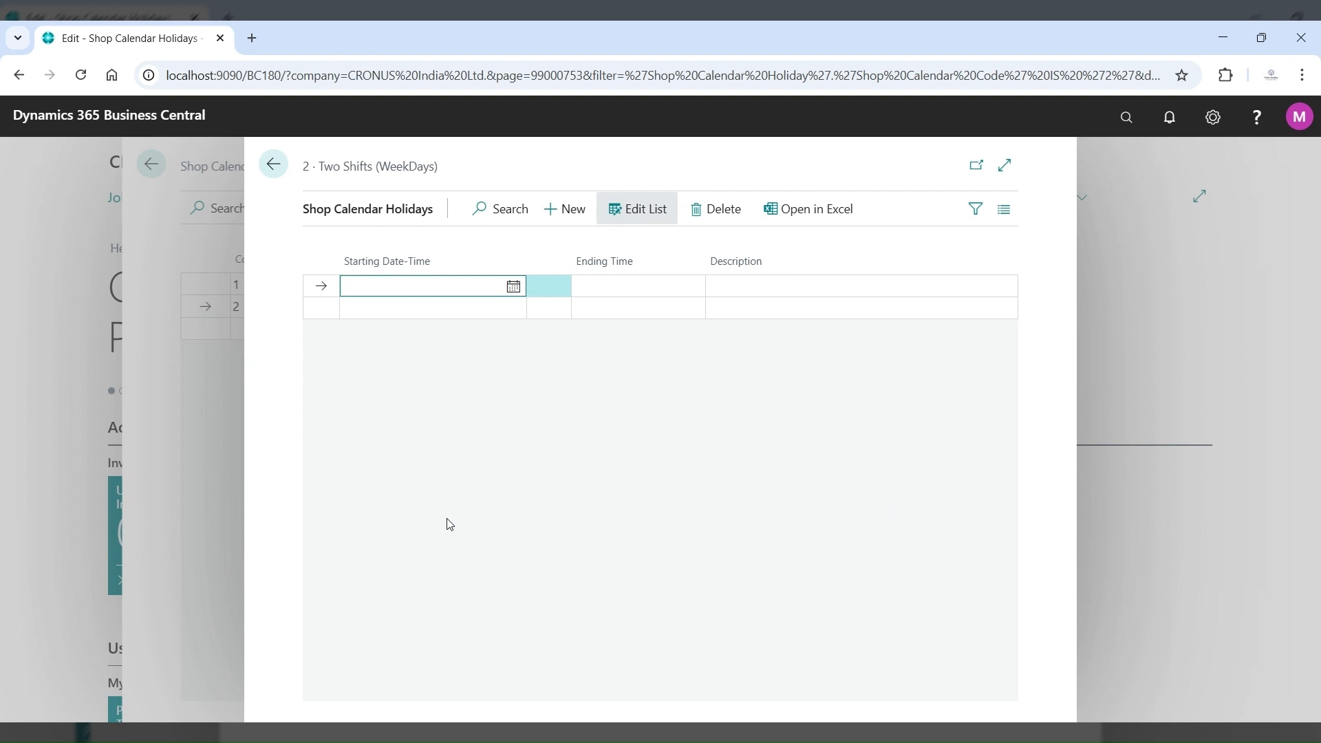
click(513, 287)
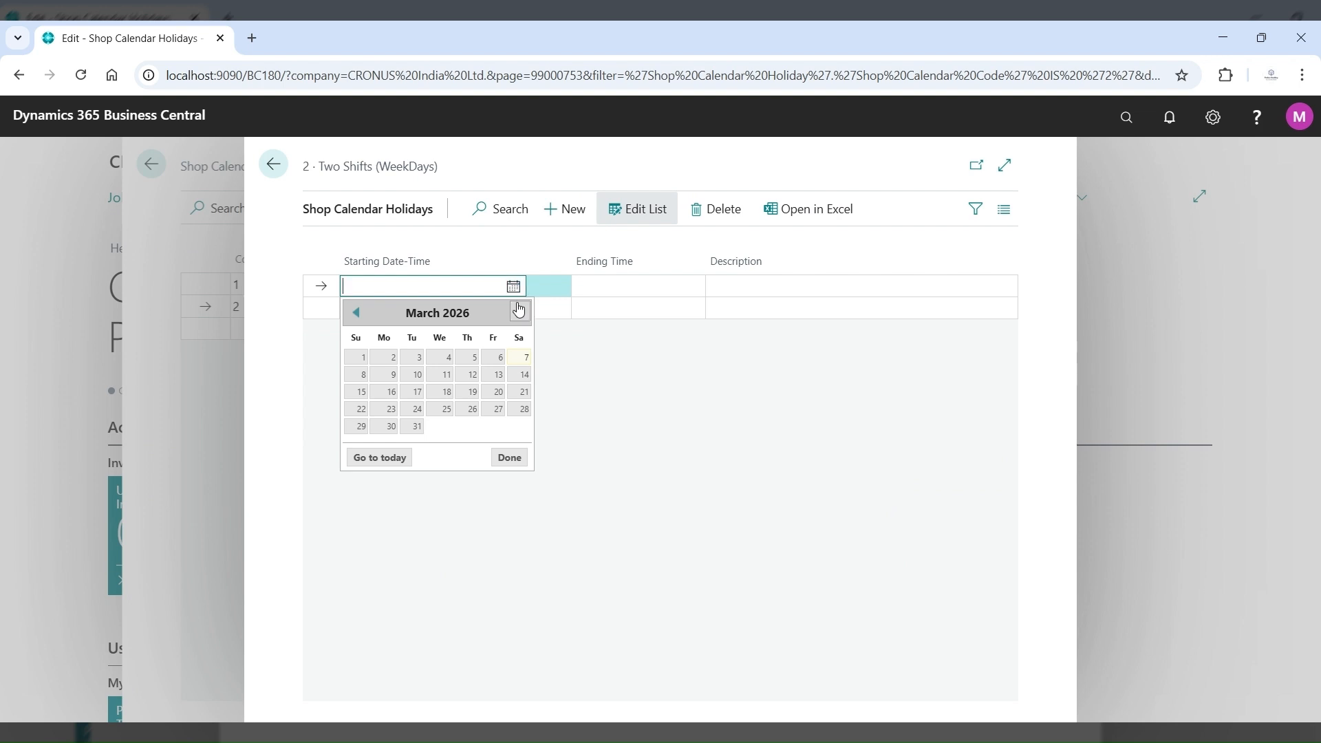
double_click(520, 312)
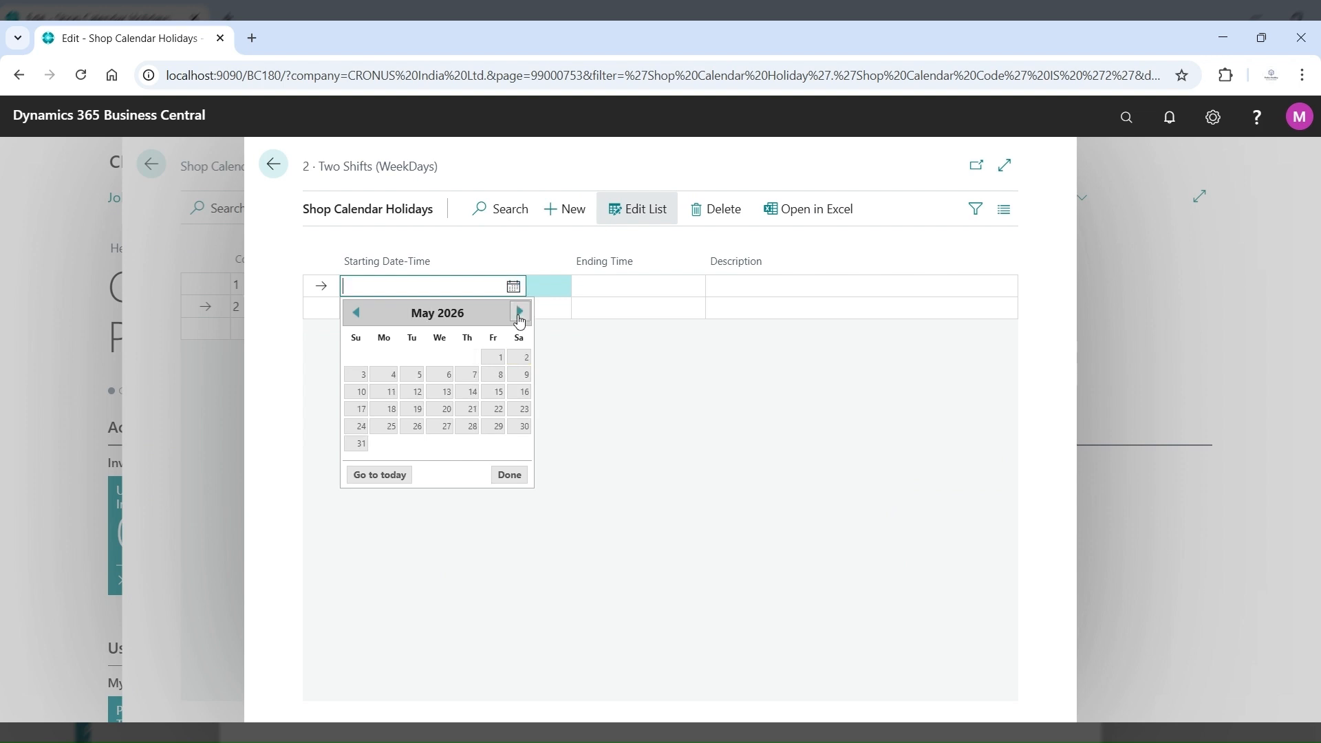
click(499, 363)
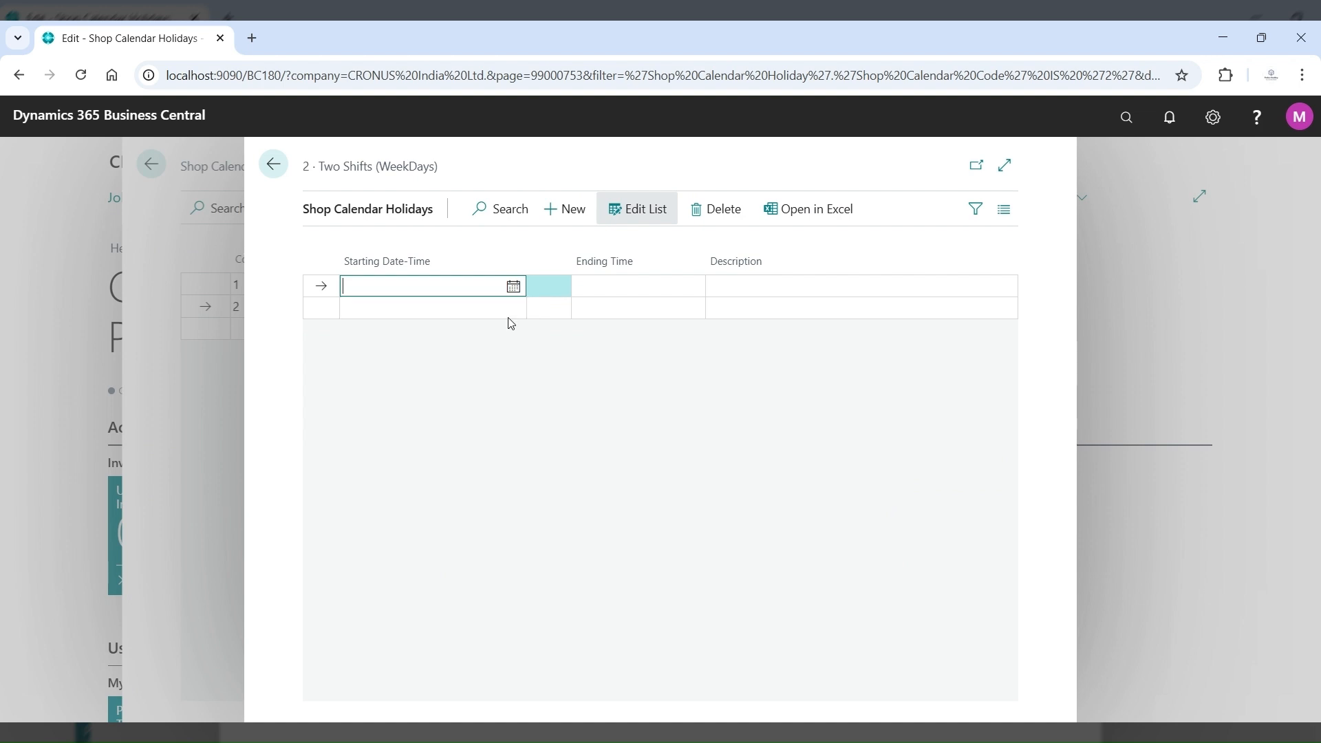
Step: Add a holiday starting 01-05-2026 with the description "Labour Day", and return to the shop calendar list
click(514, 287)
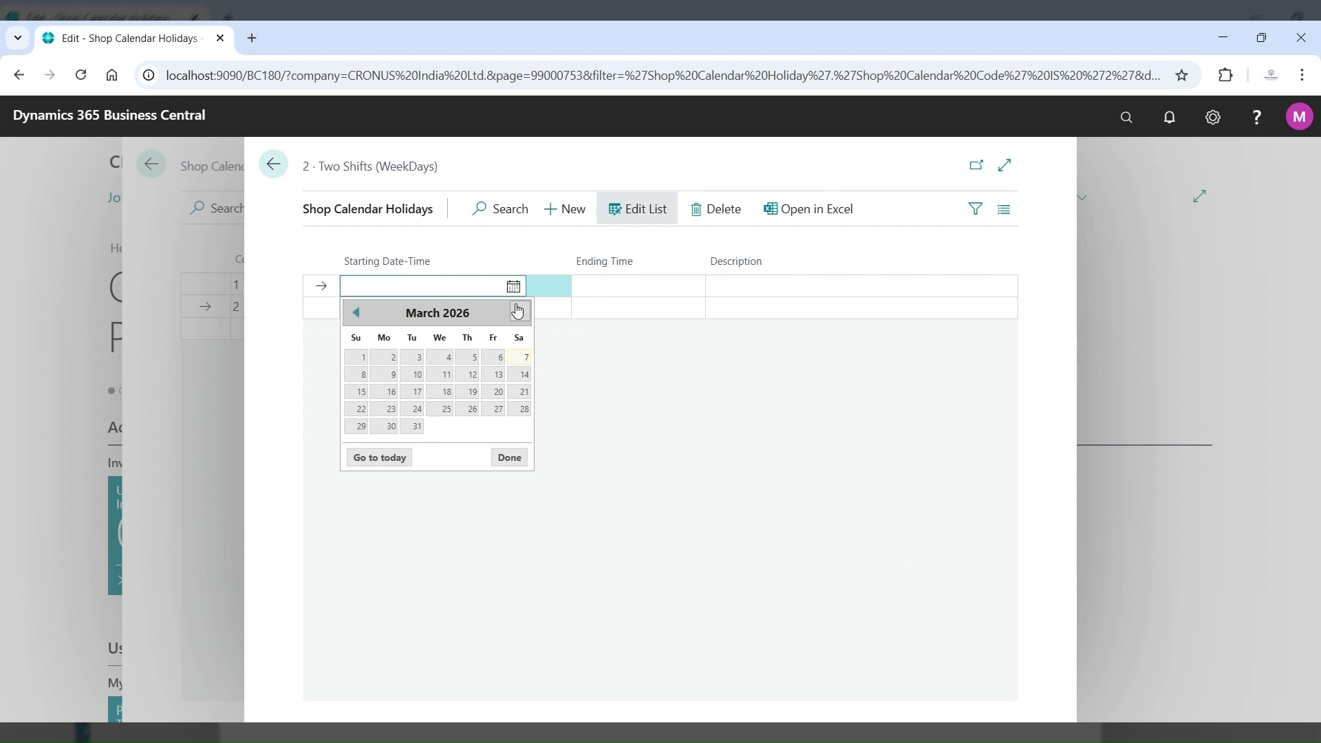
click(516, 311)
click(516, 312)
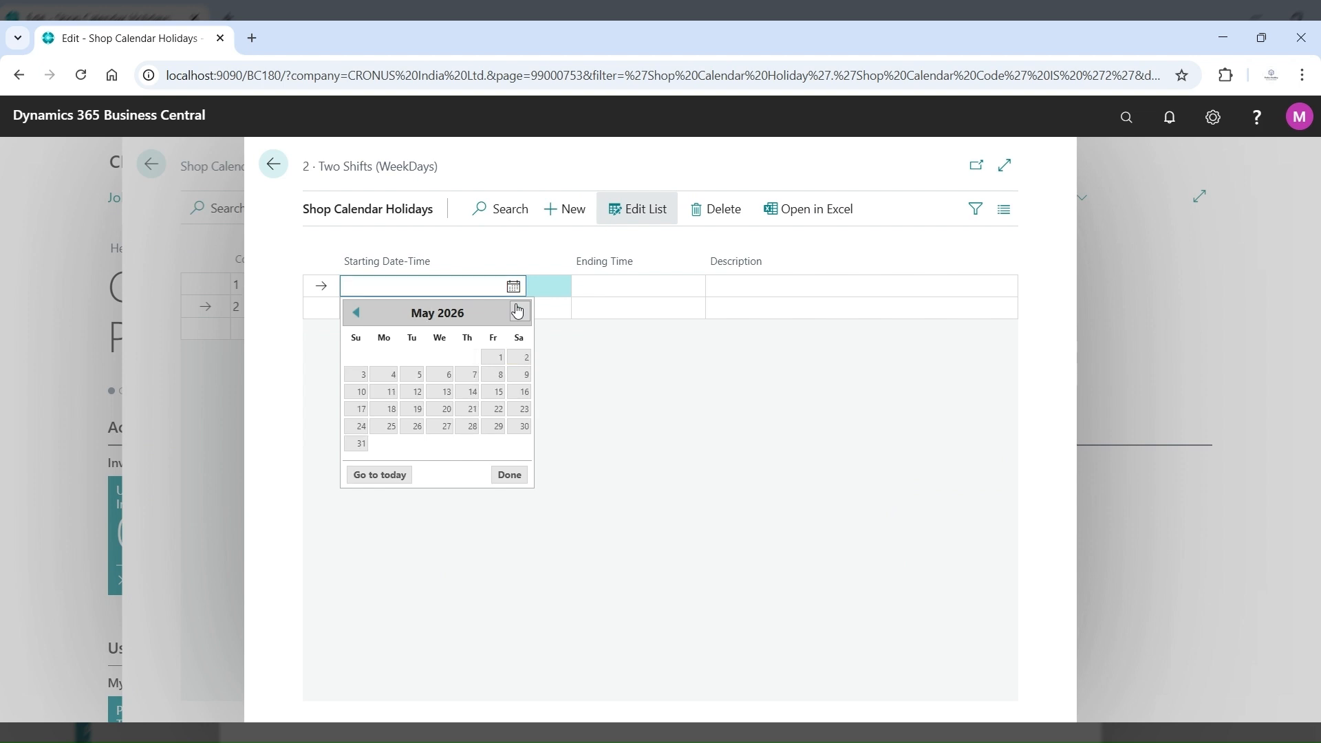
click(493, 358)
click(641, 288)
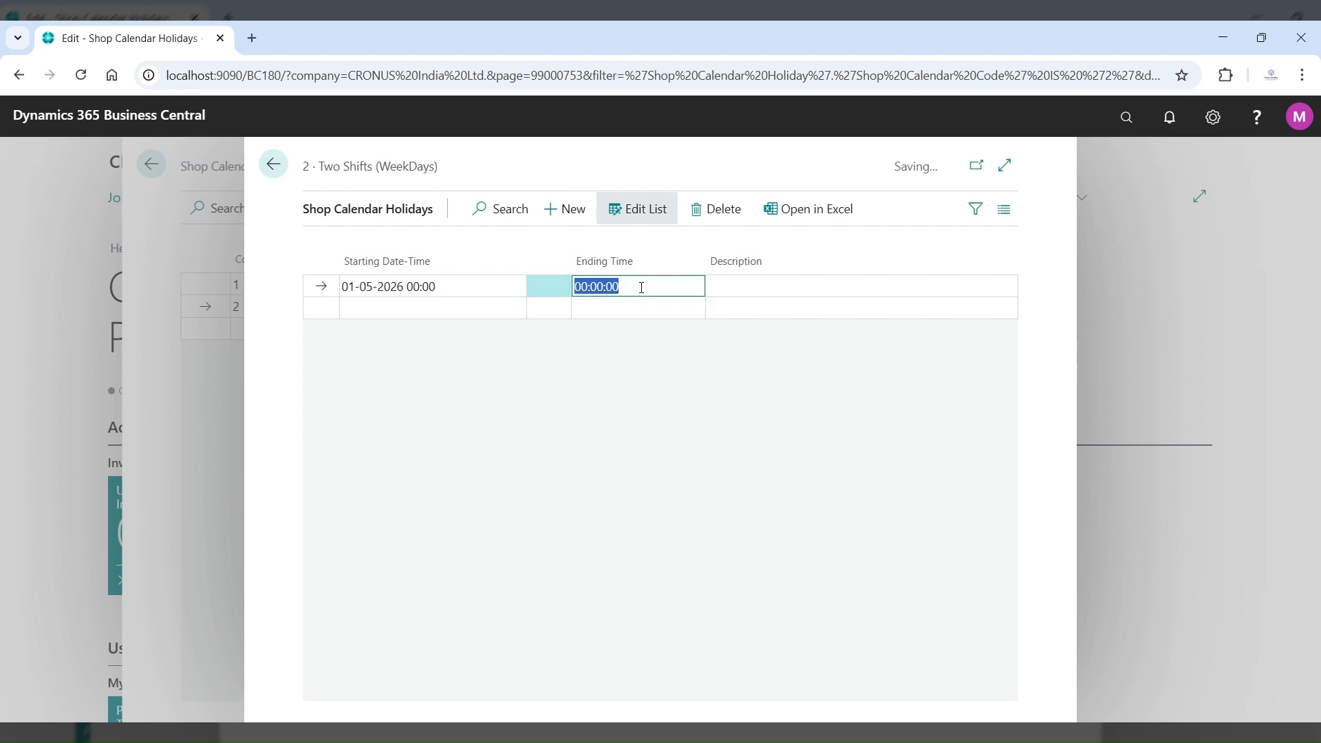
click(755, 287)
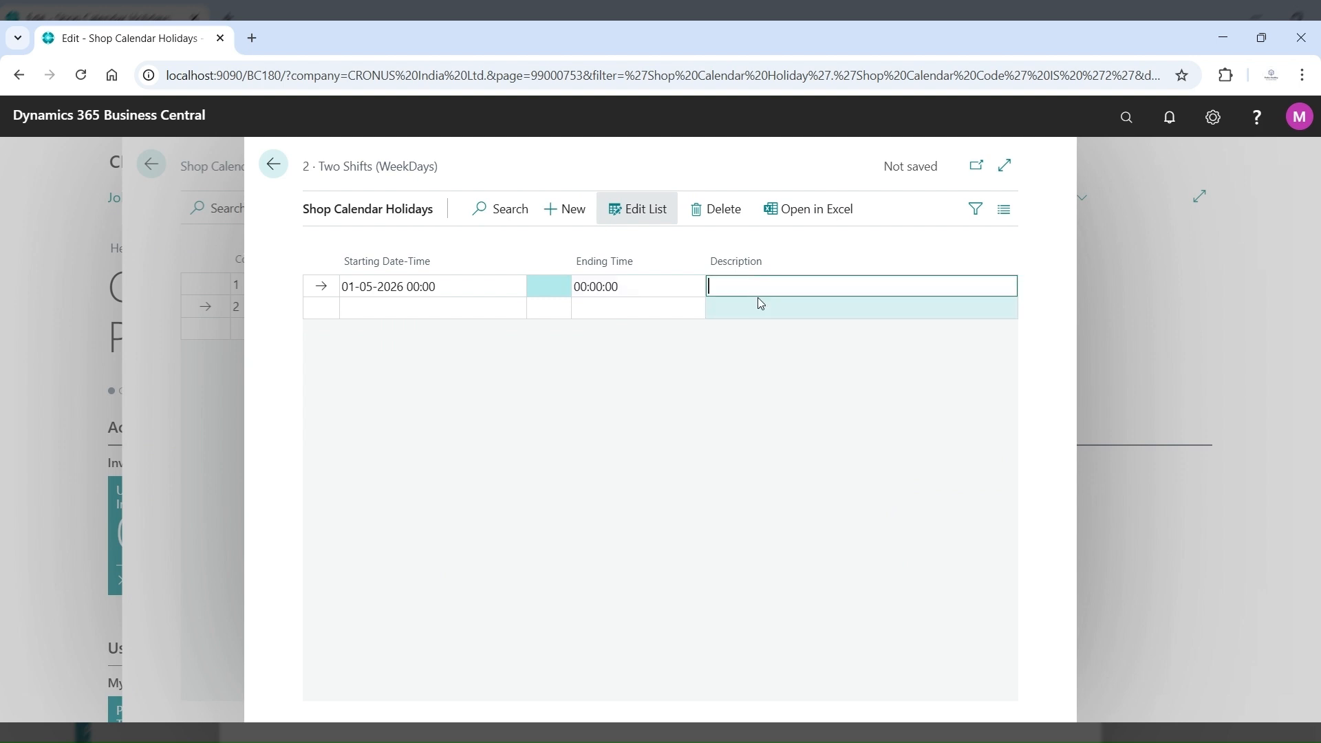
text(Lab)
click(654, 460)
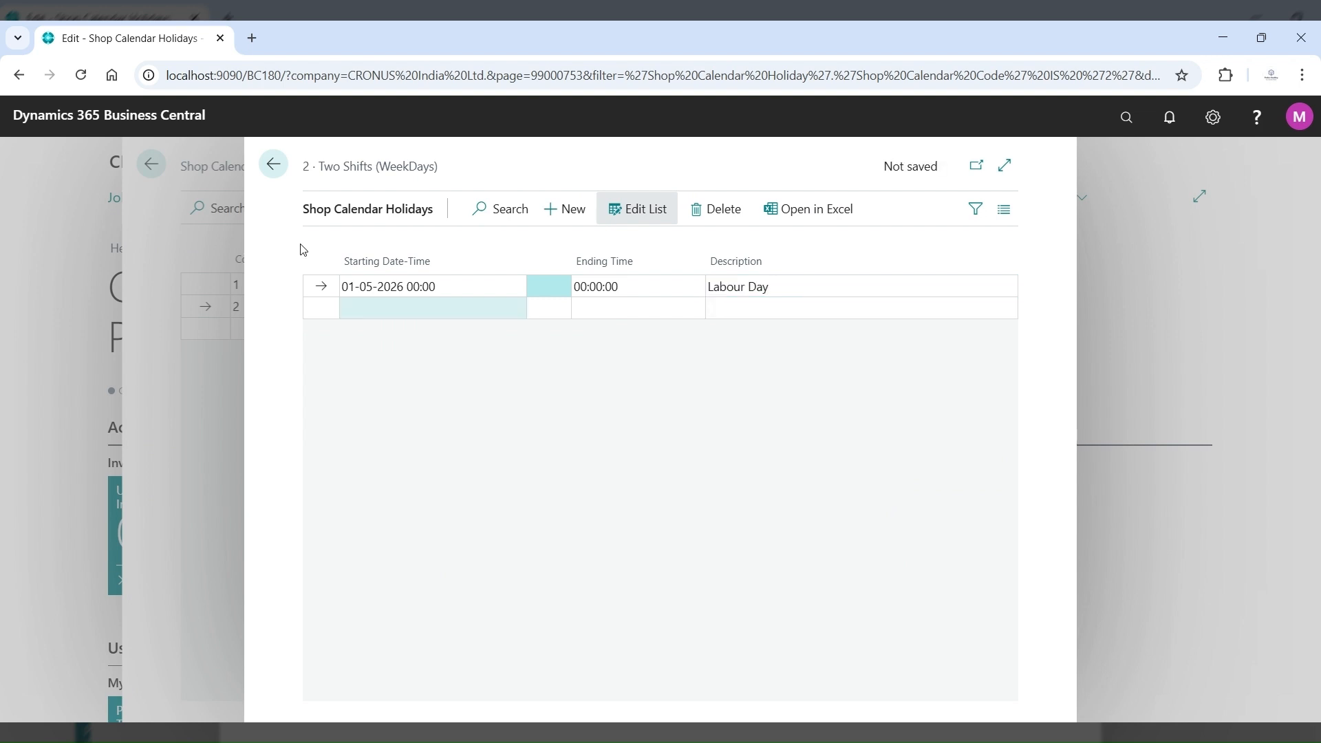
click(274, 170)
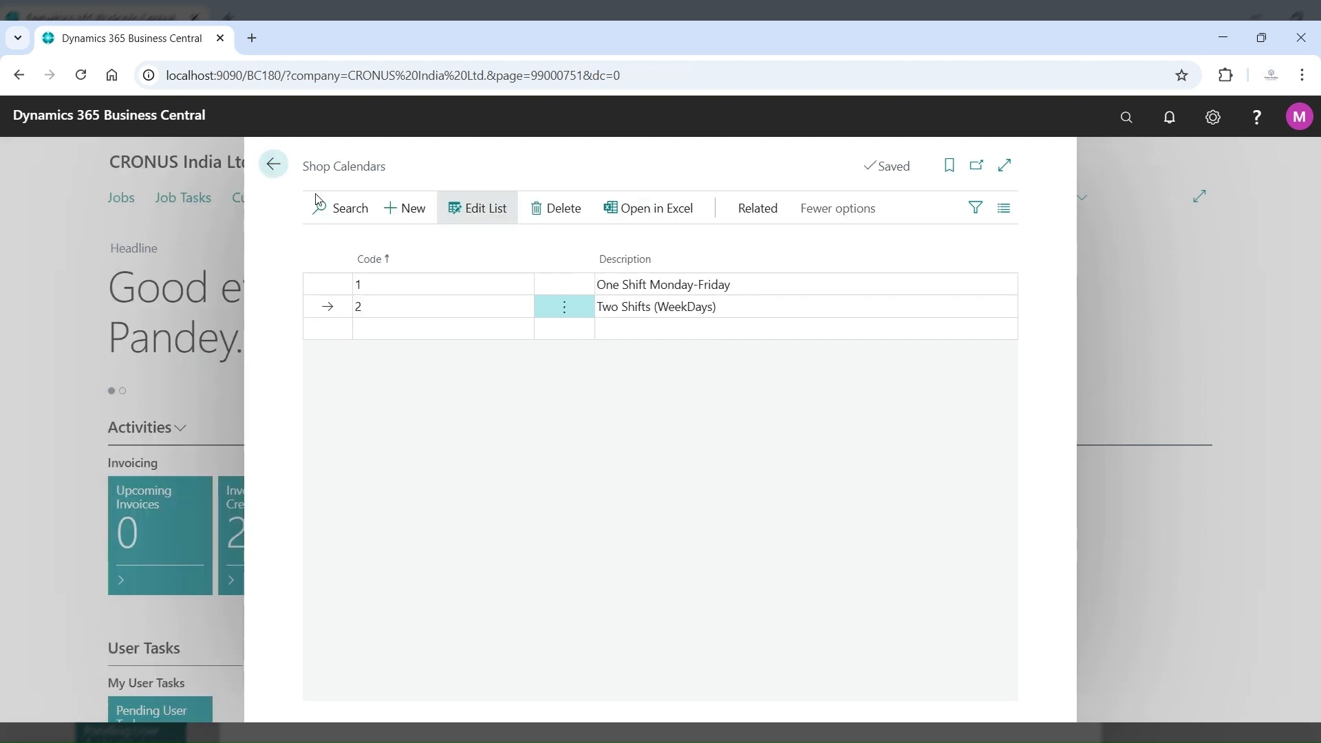
Step: Review the working days and calendar title of shop calendar 1, and return to the shop calendar list
click(471, 279)
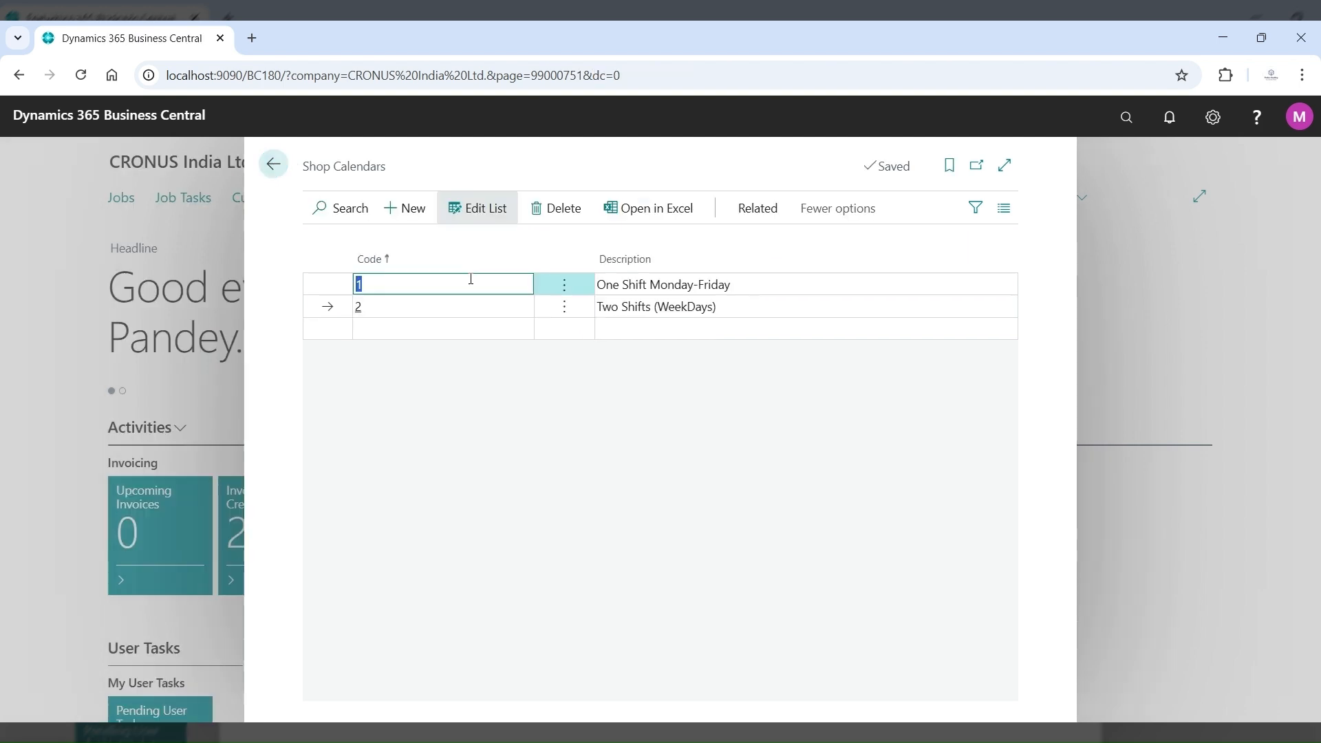
click(756, 210)
click(390, 245)
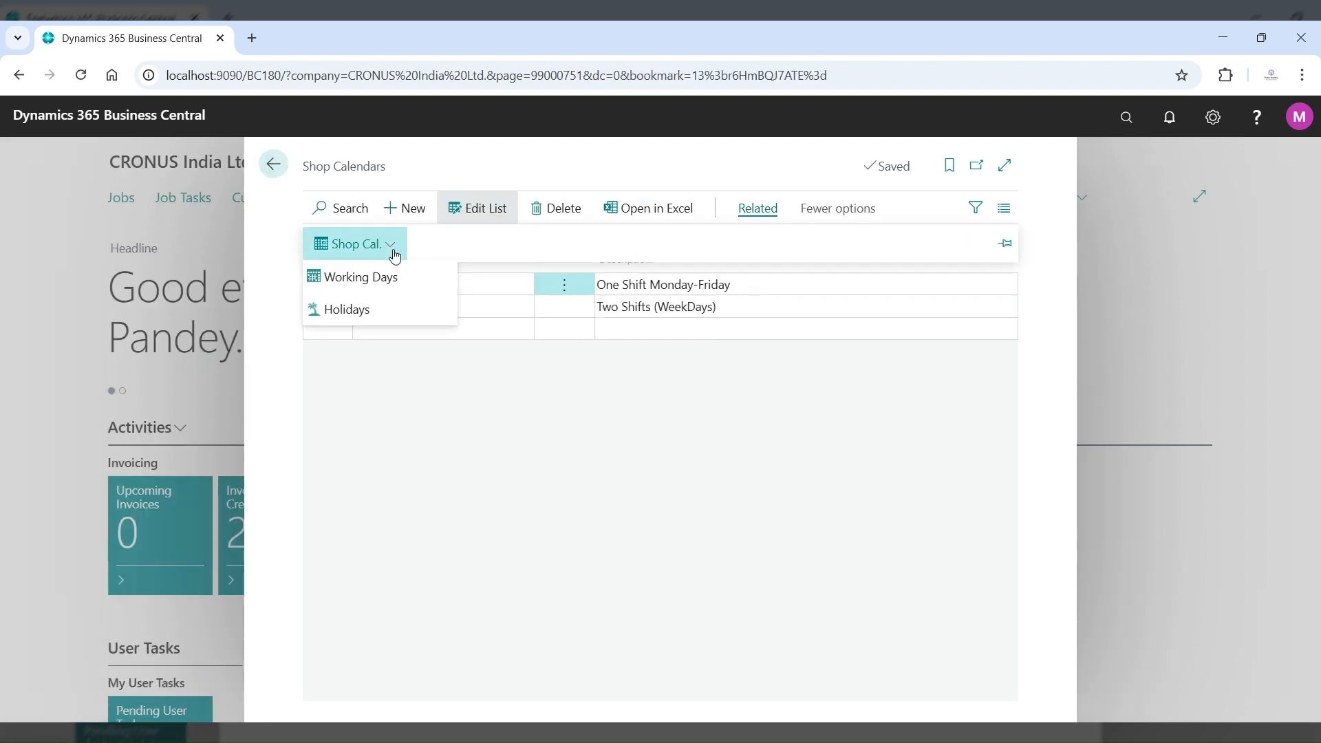
click(391, 276)
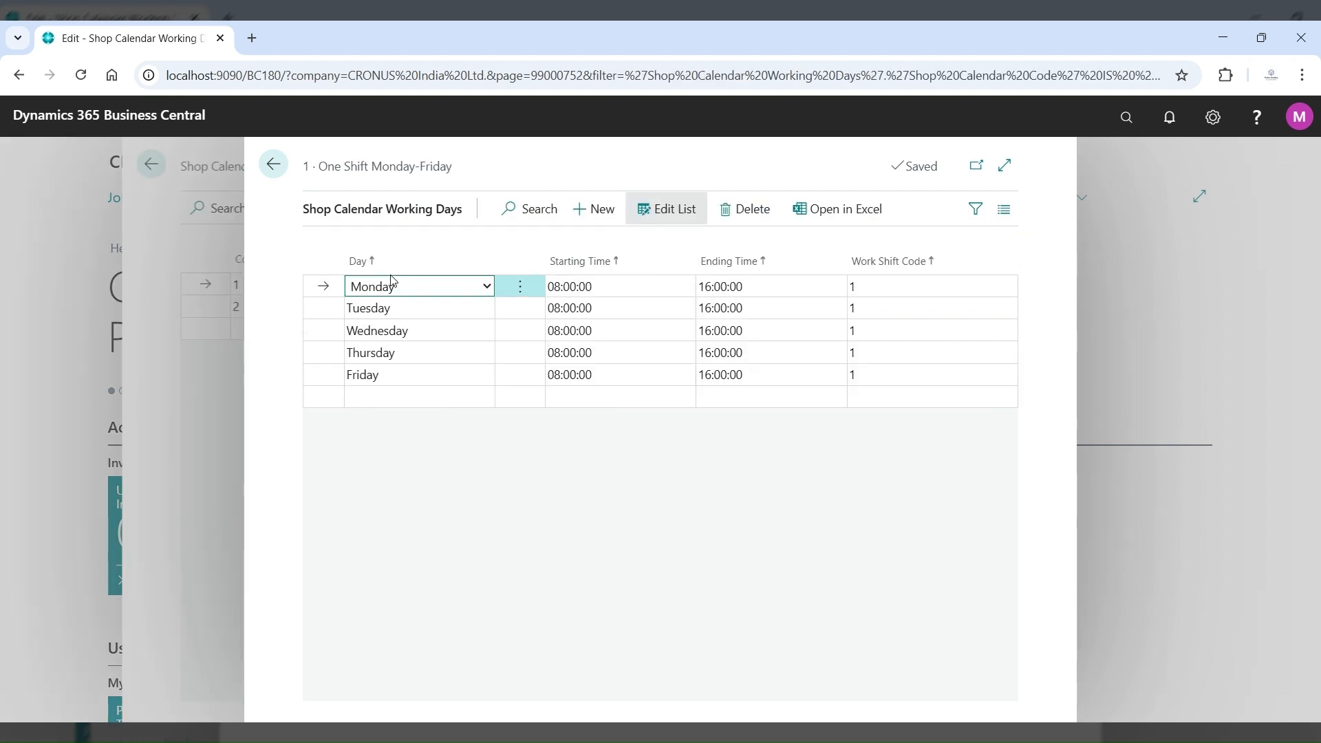
drag(452, 167, 320, 181)
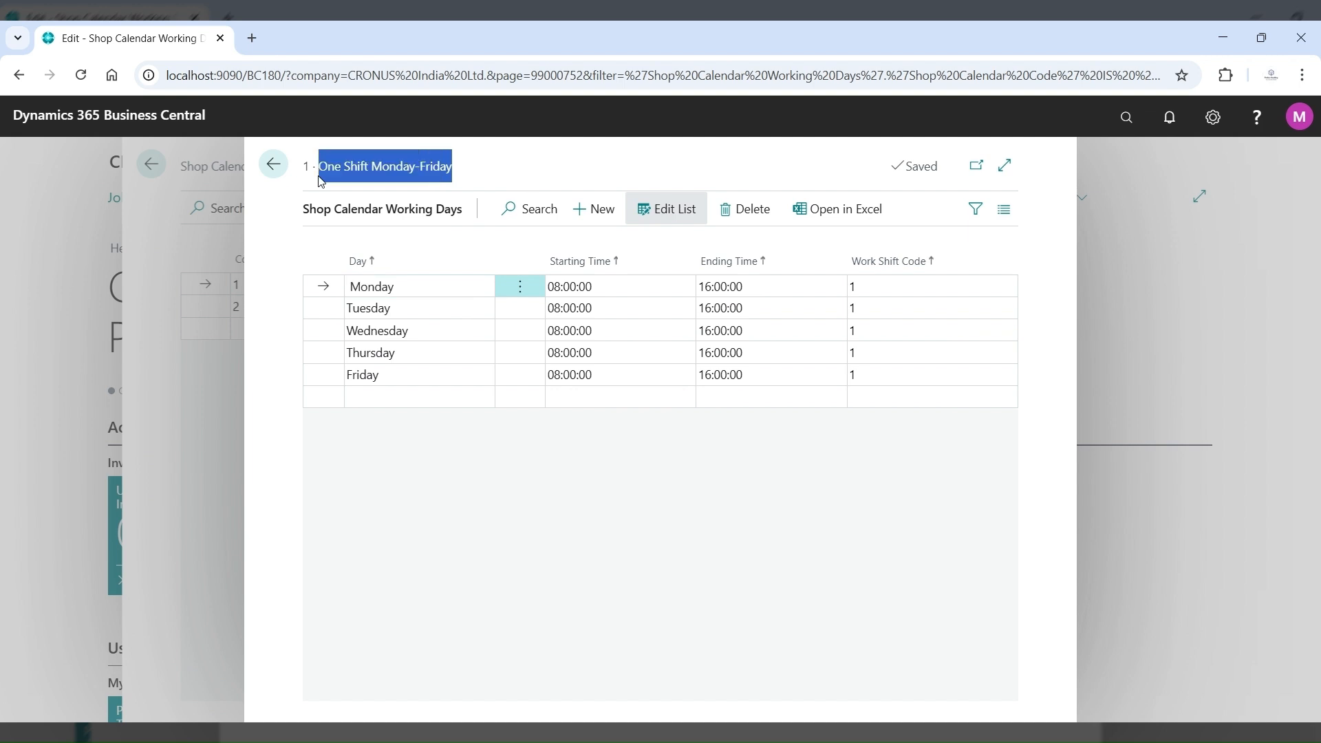
click(272, 165)
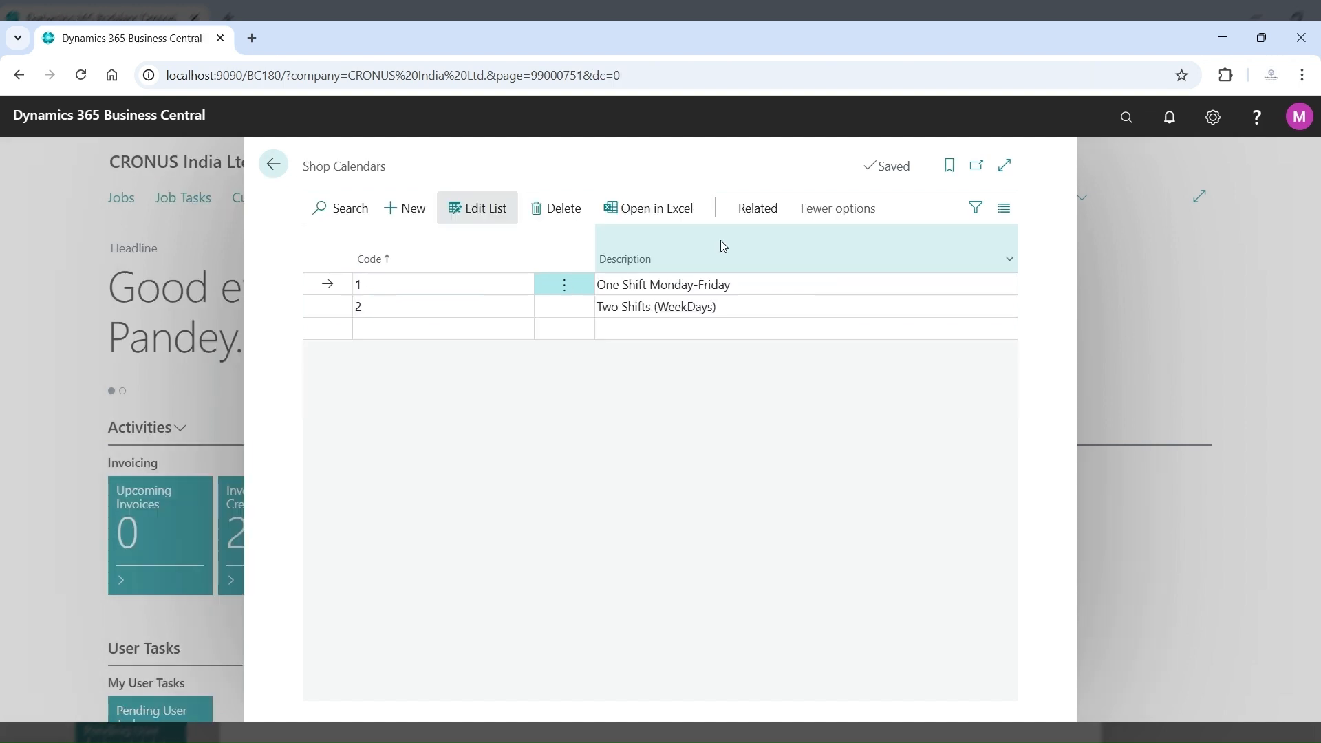
Step: Review the holidays and ending times of shop calendar 1, and close the shop calendars to return to the home page
click(769, 218)
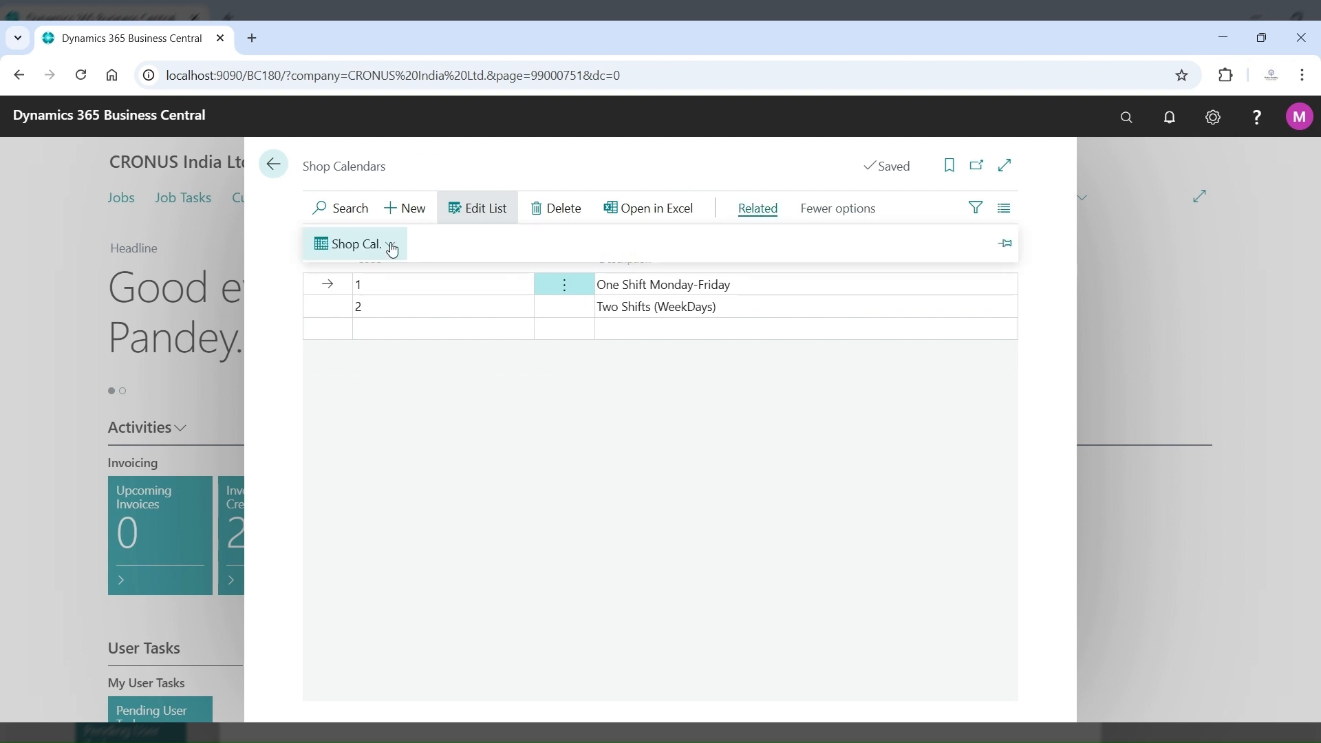
click(392, 248)
click(387, 311)
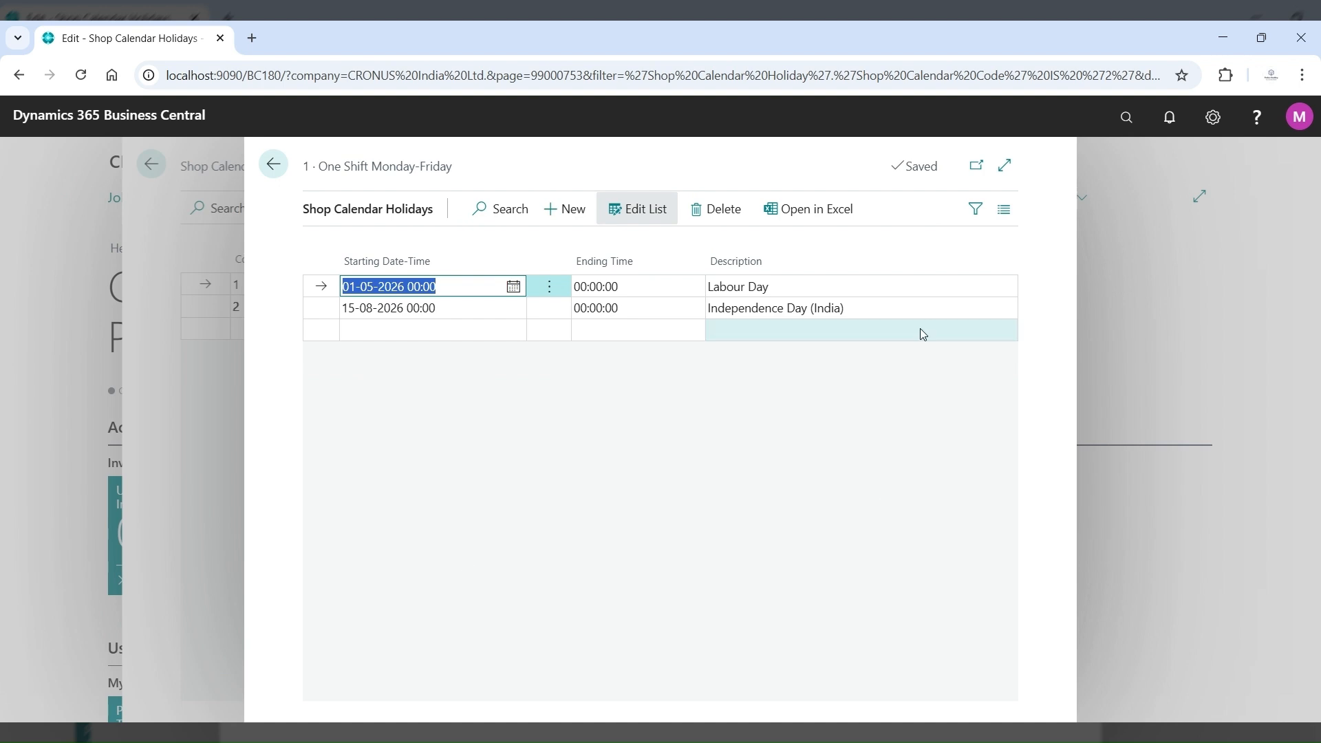
click(923, 304)
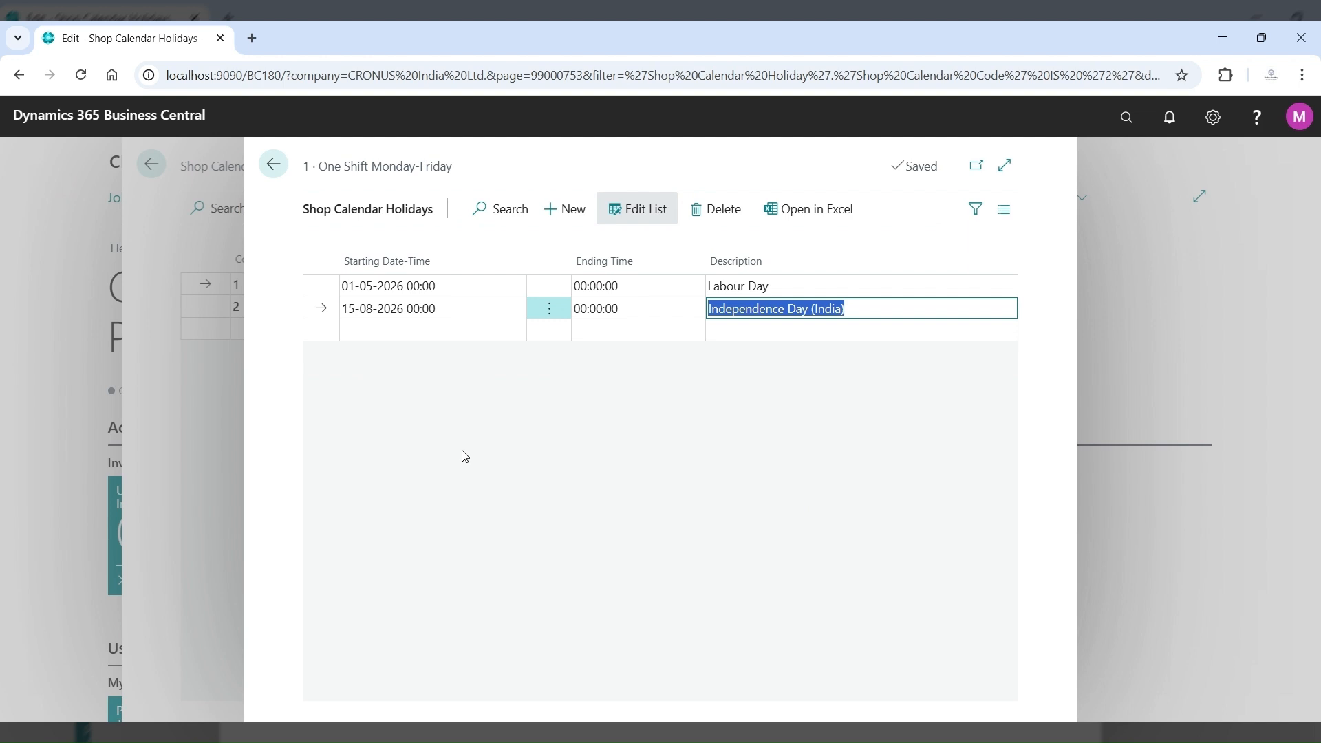
click(650, 294)
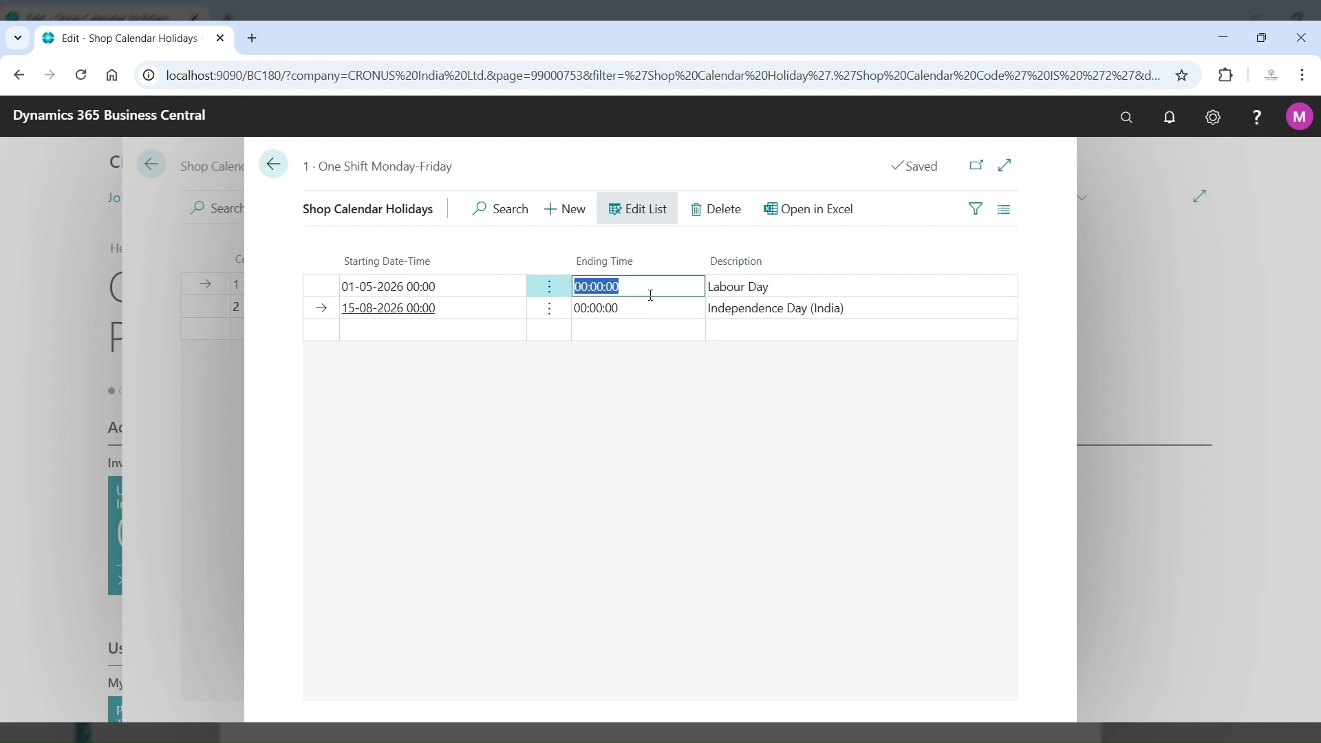
click(648, 309)
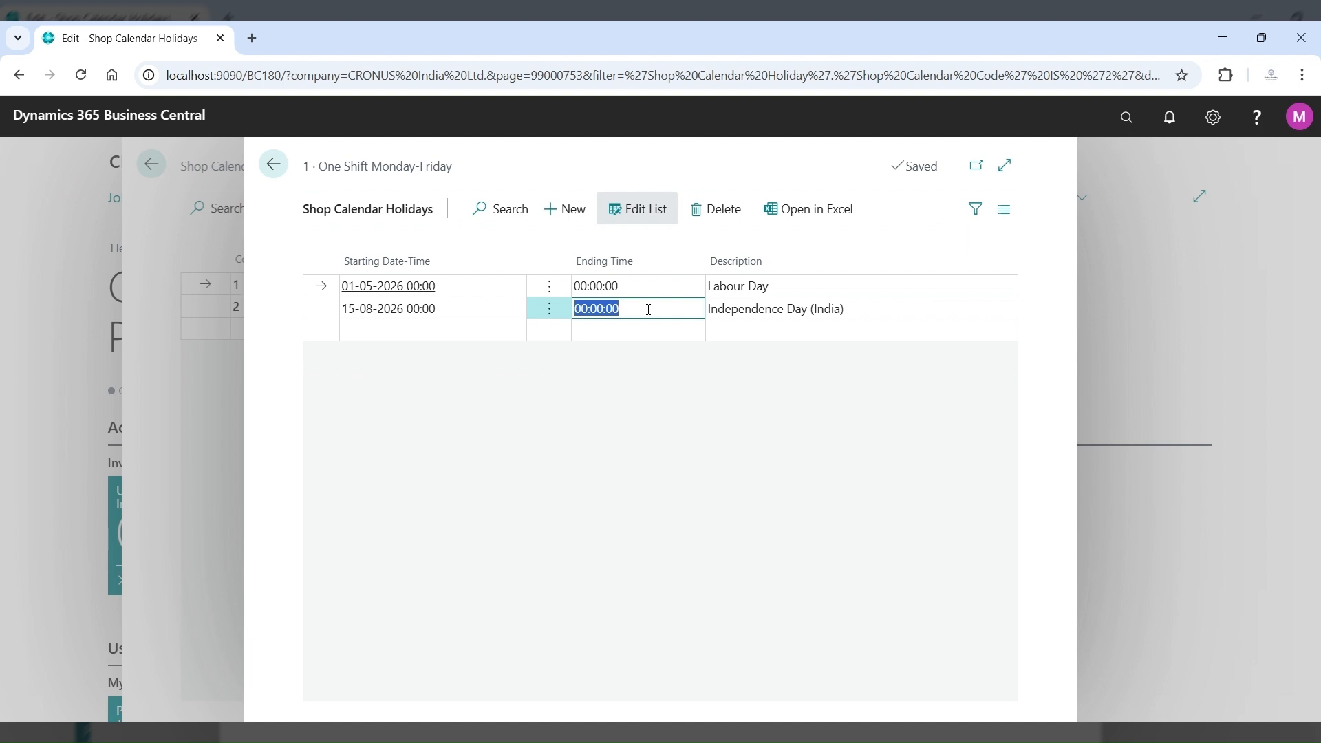
click(274, 167)
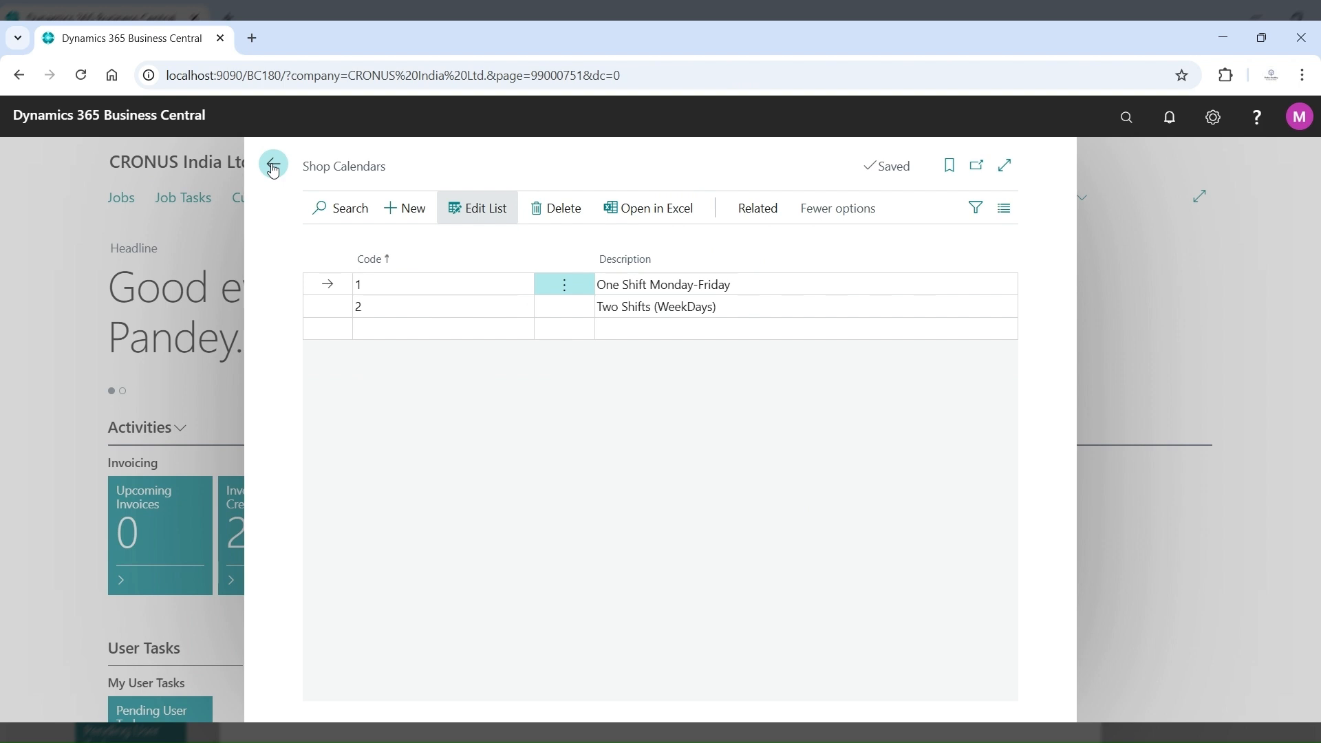
click(274, 167)
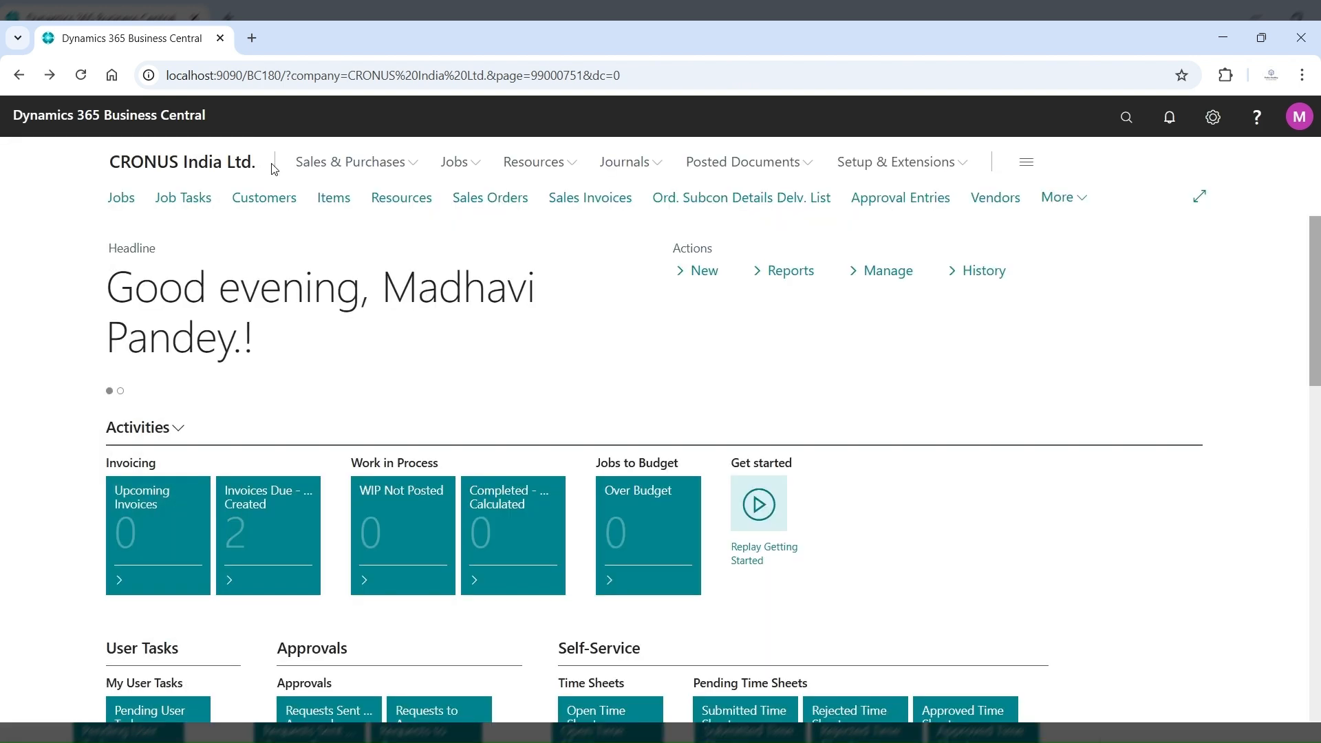
Step: Find the Base Calendars page and view the card of the GB base calendar
click(1125, 119)
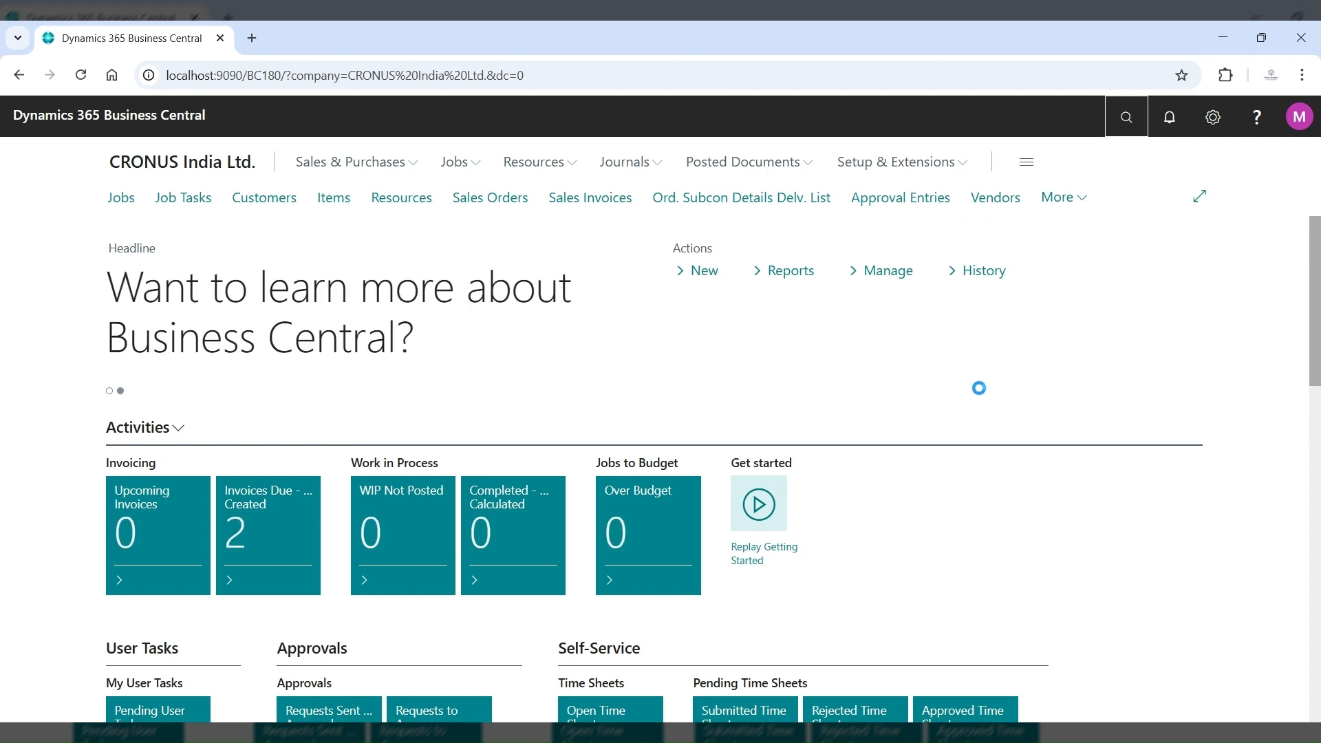
key(alt+q)
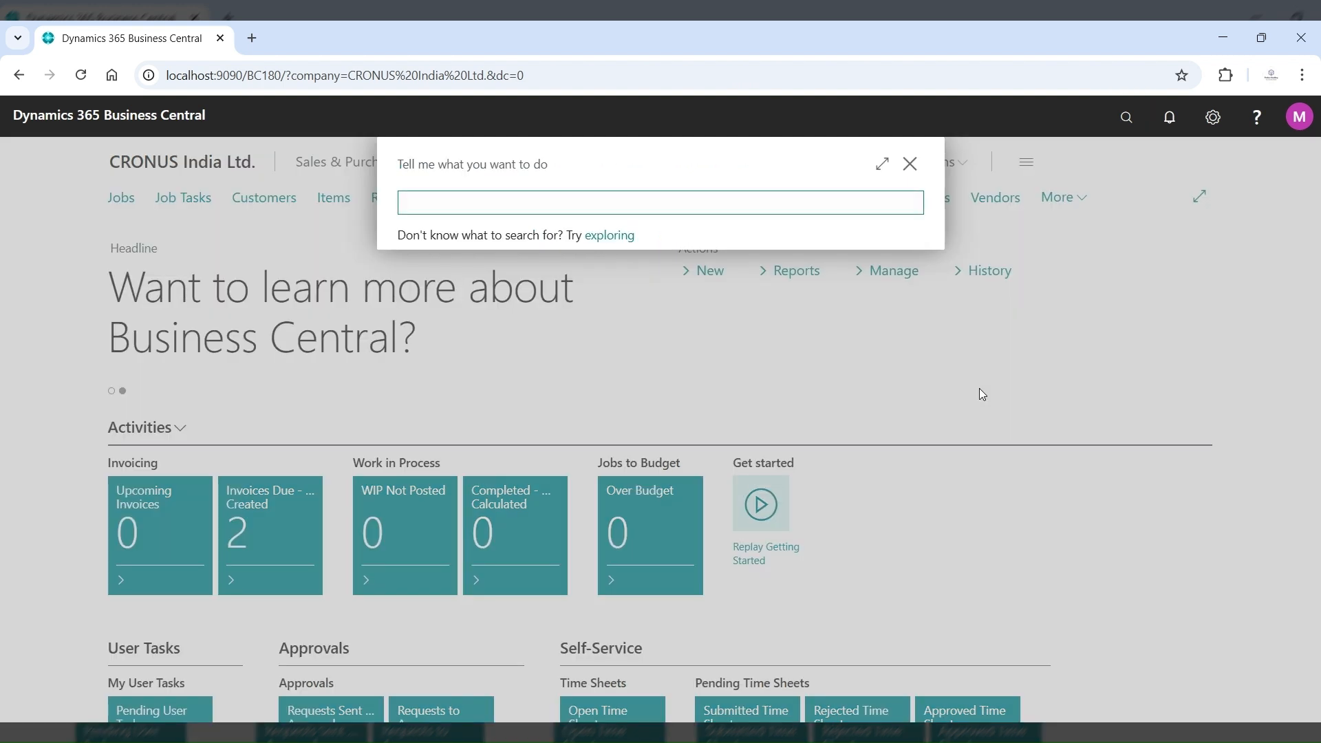
text(base caleg)
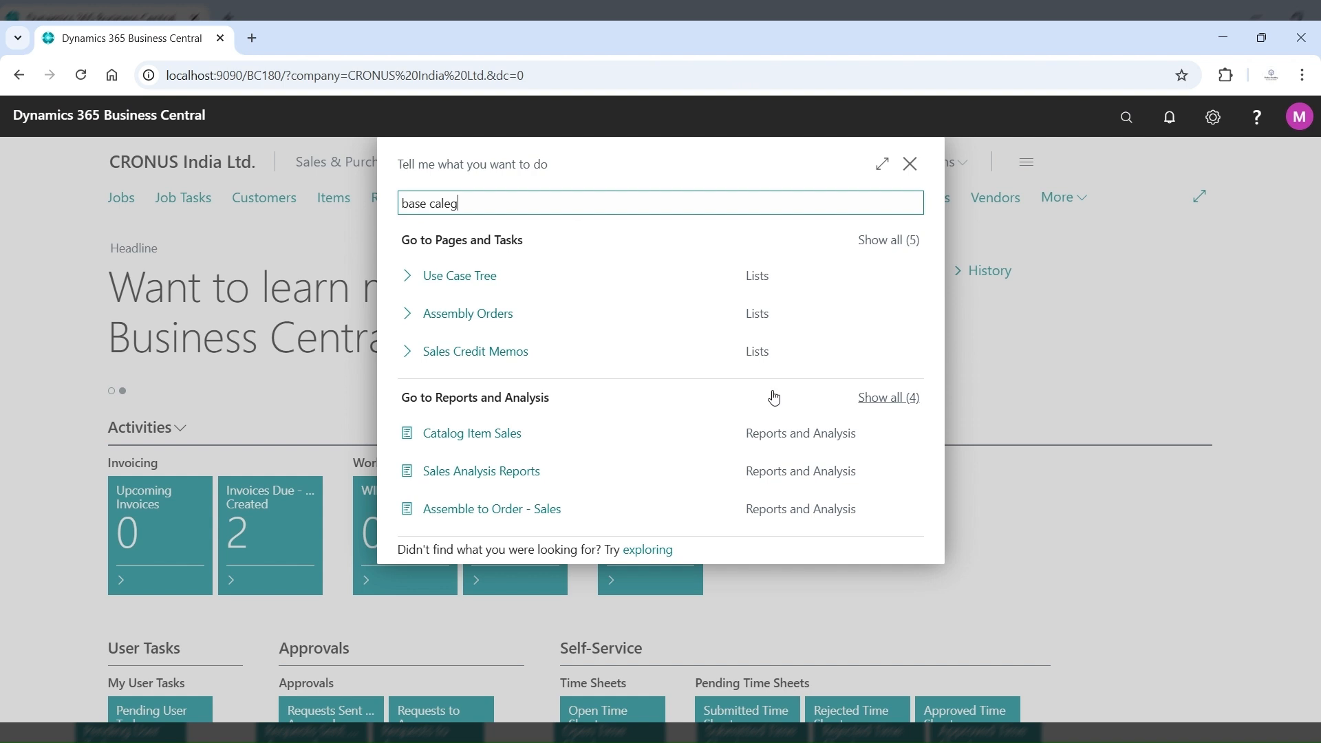
key(BackSpace)
click(507, 288)
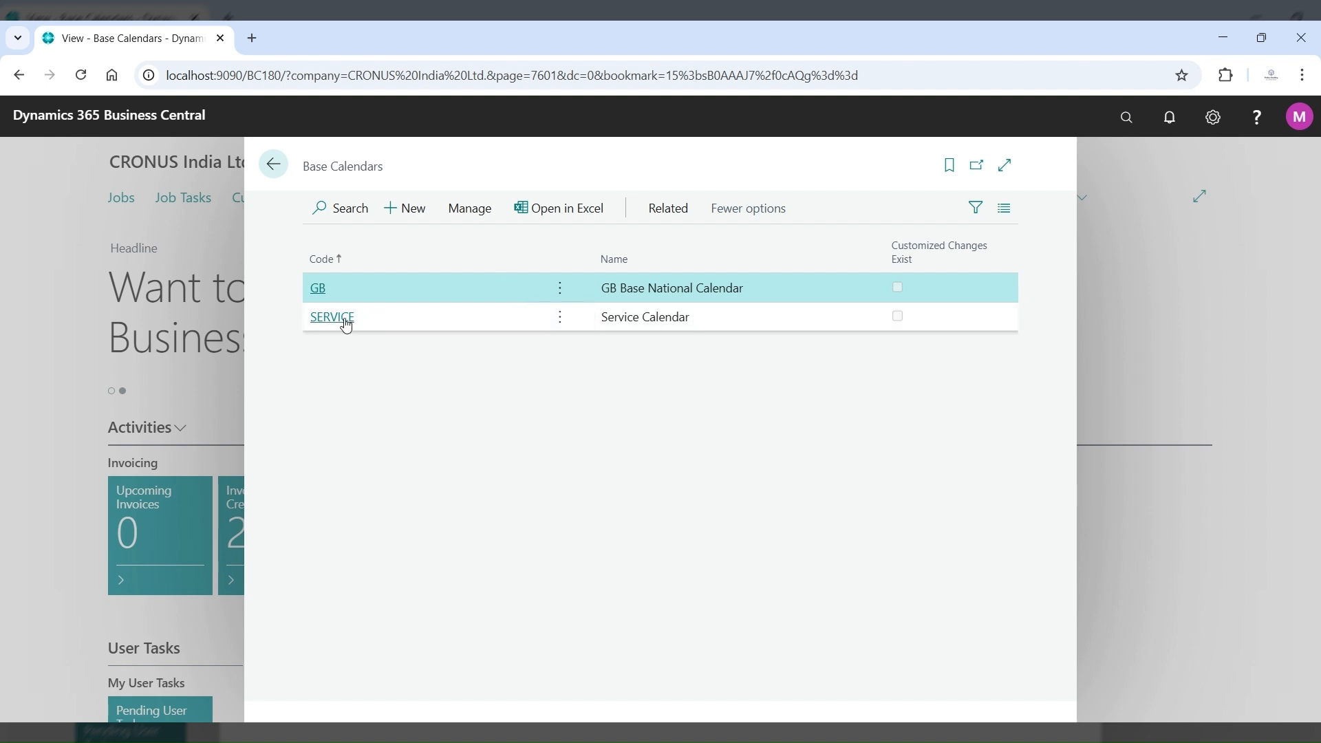
click(560, 290)
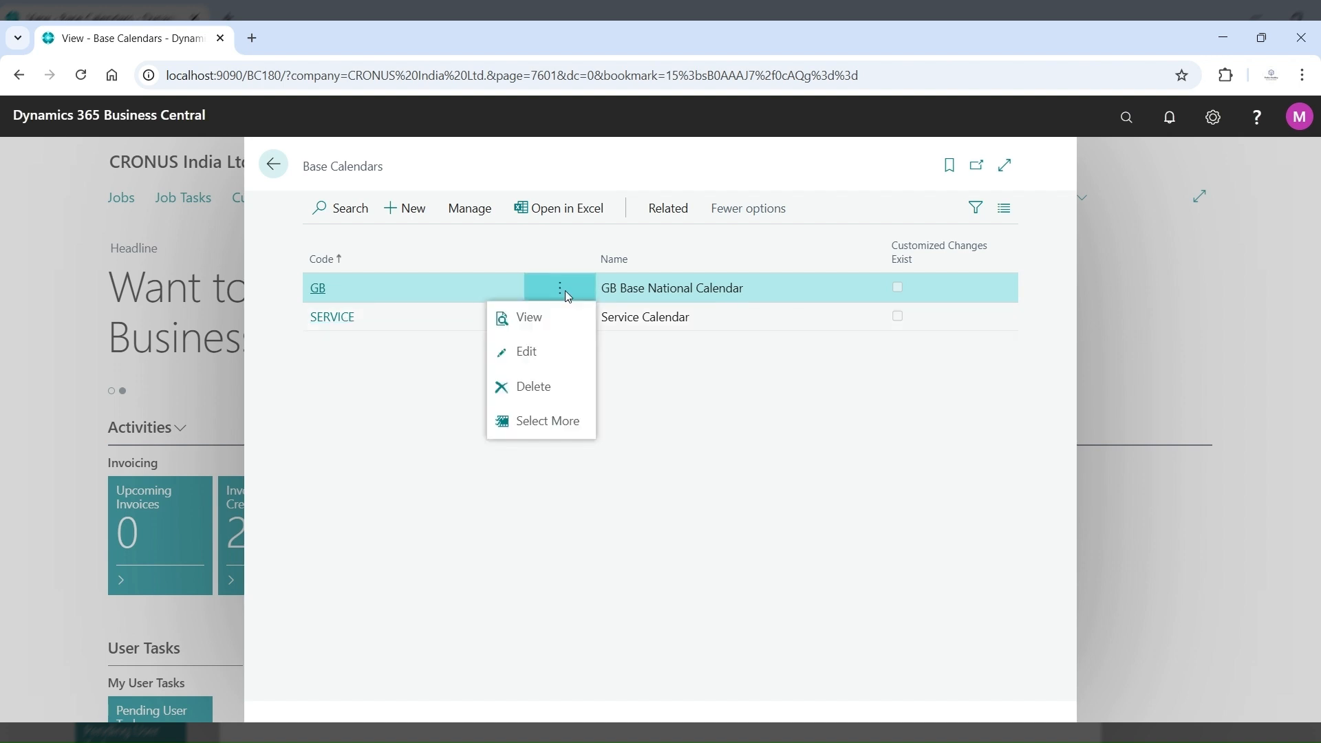
click(533, 330)
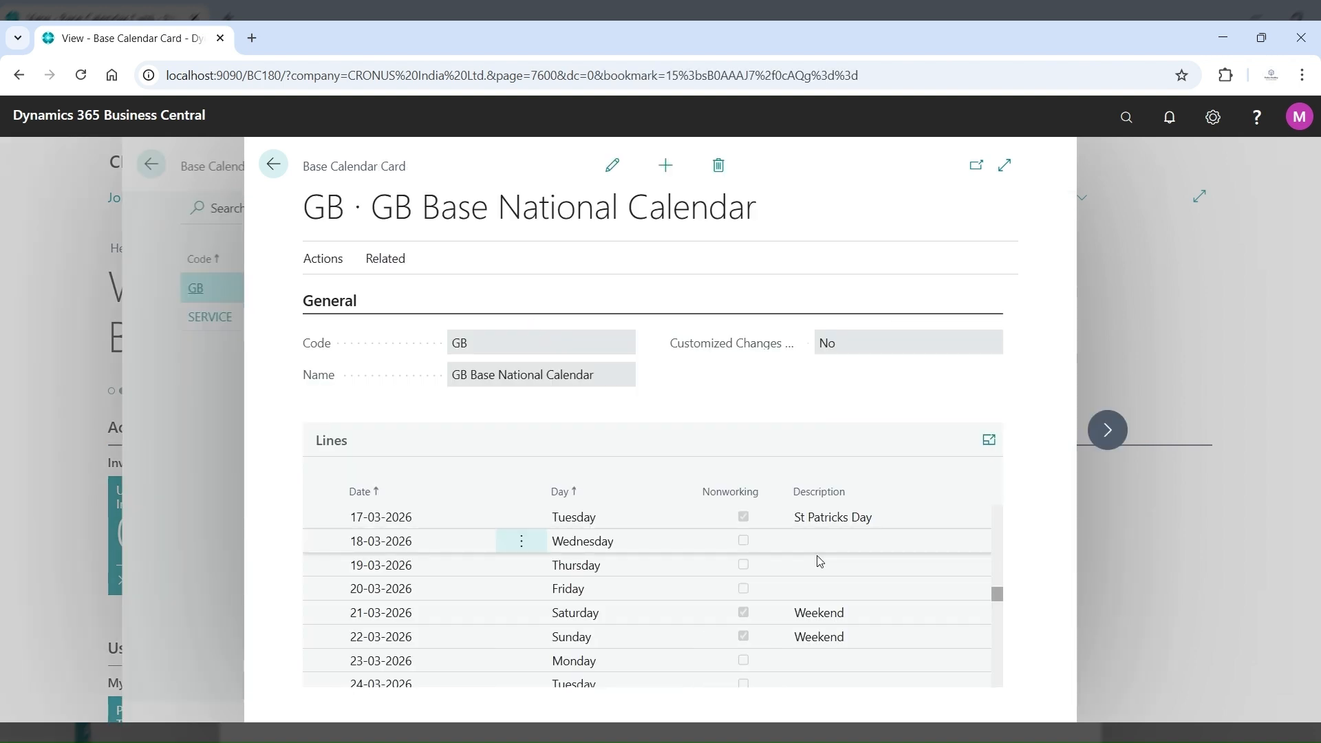
Step: Make the GB base calendar card editable, examine its dated lines and nonworking days, and return to the base calendar list
click(613, 165)
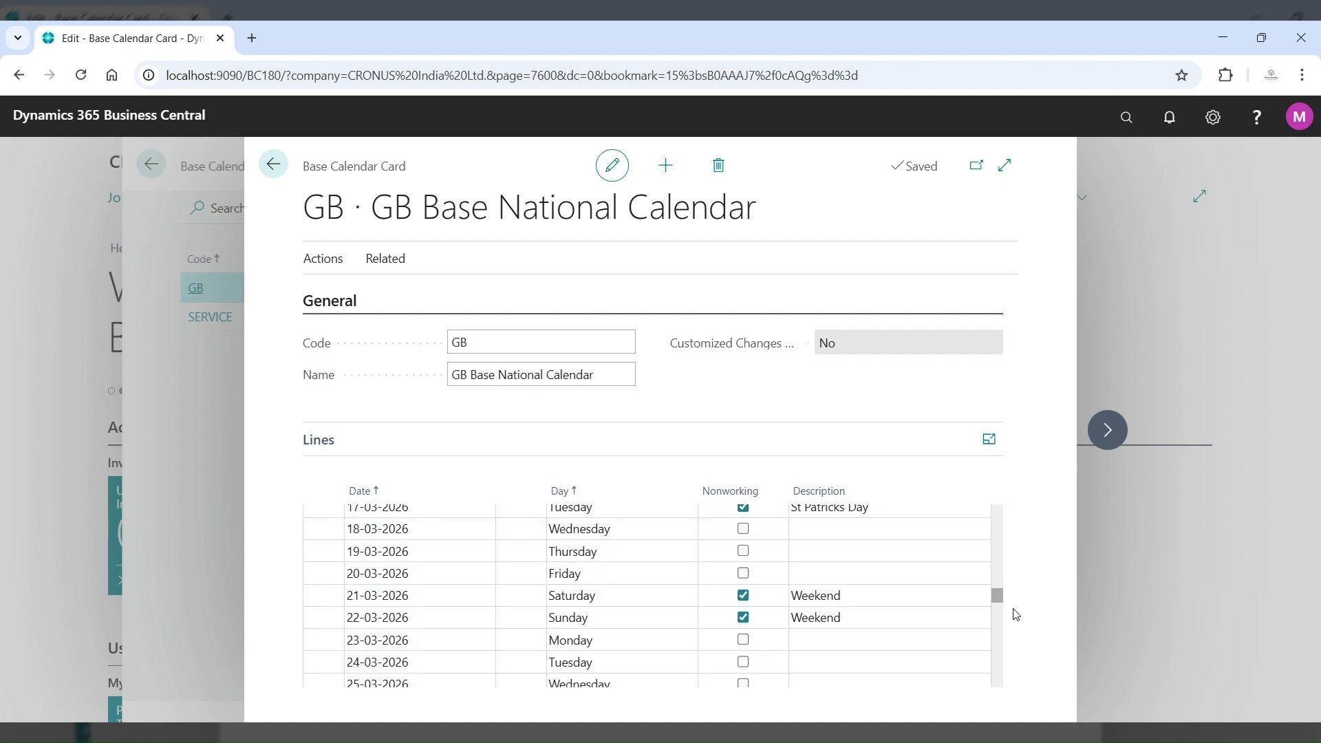
scroll(997, 595, up, 1)
scroll(995, 588, up, 2)
drag(997, 588, 996, 534)
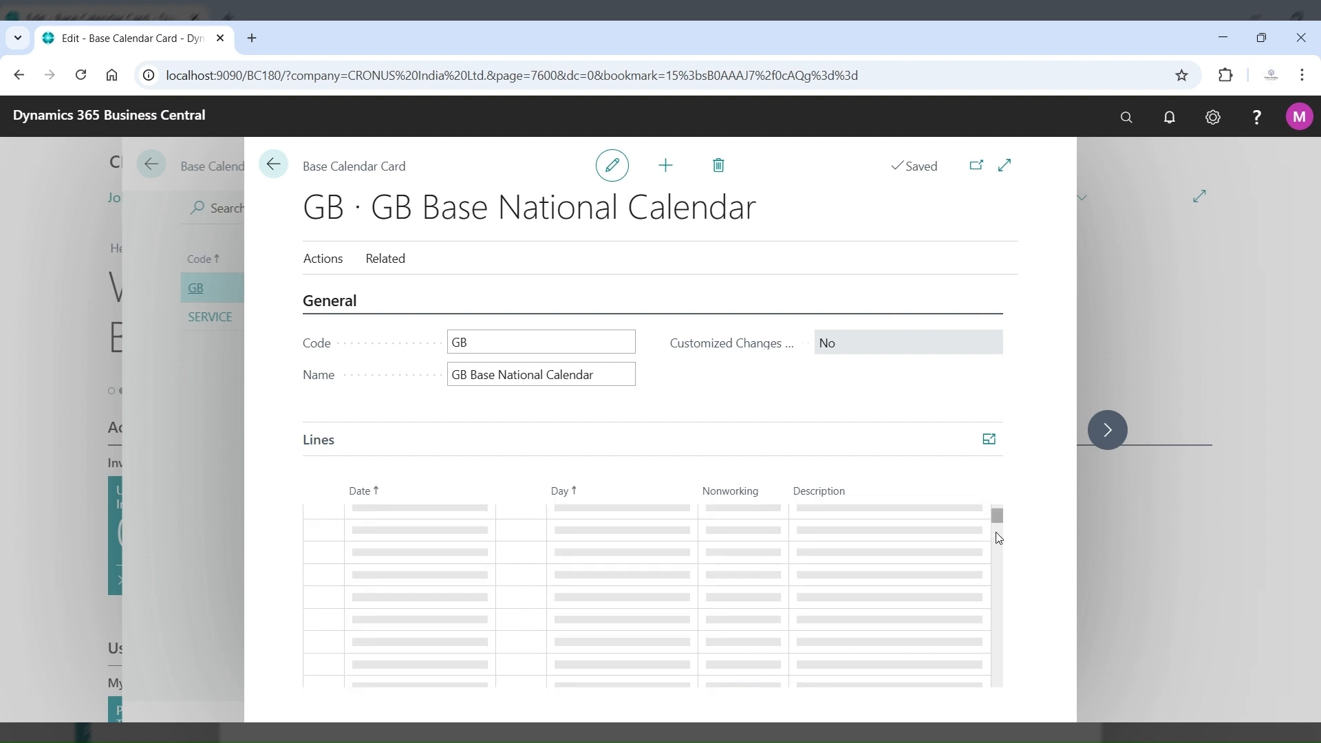
scroll(1002, 571, down, 3)
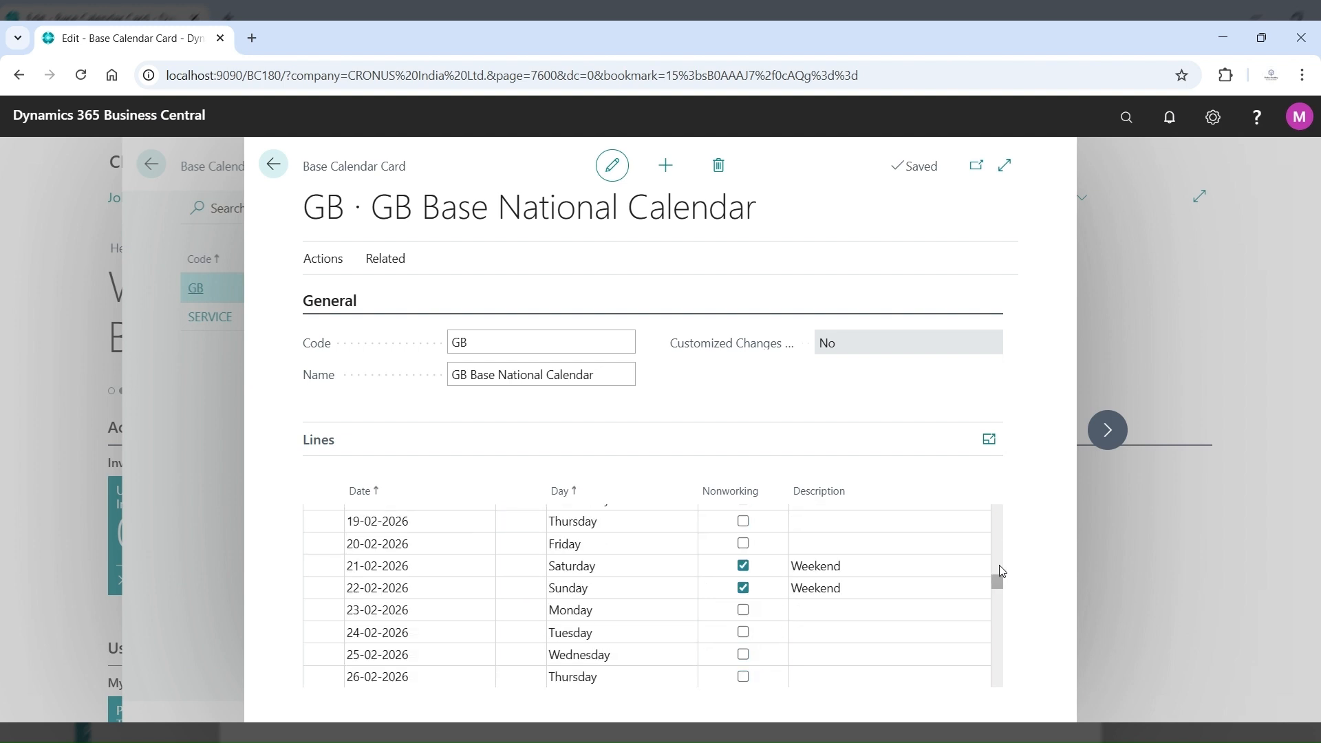
click(442, 545)
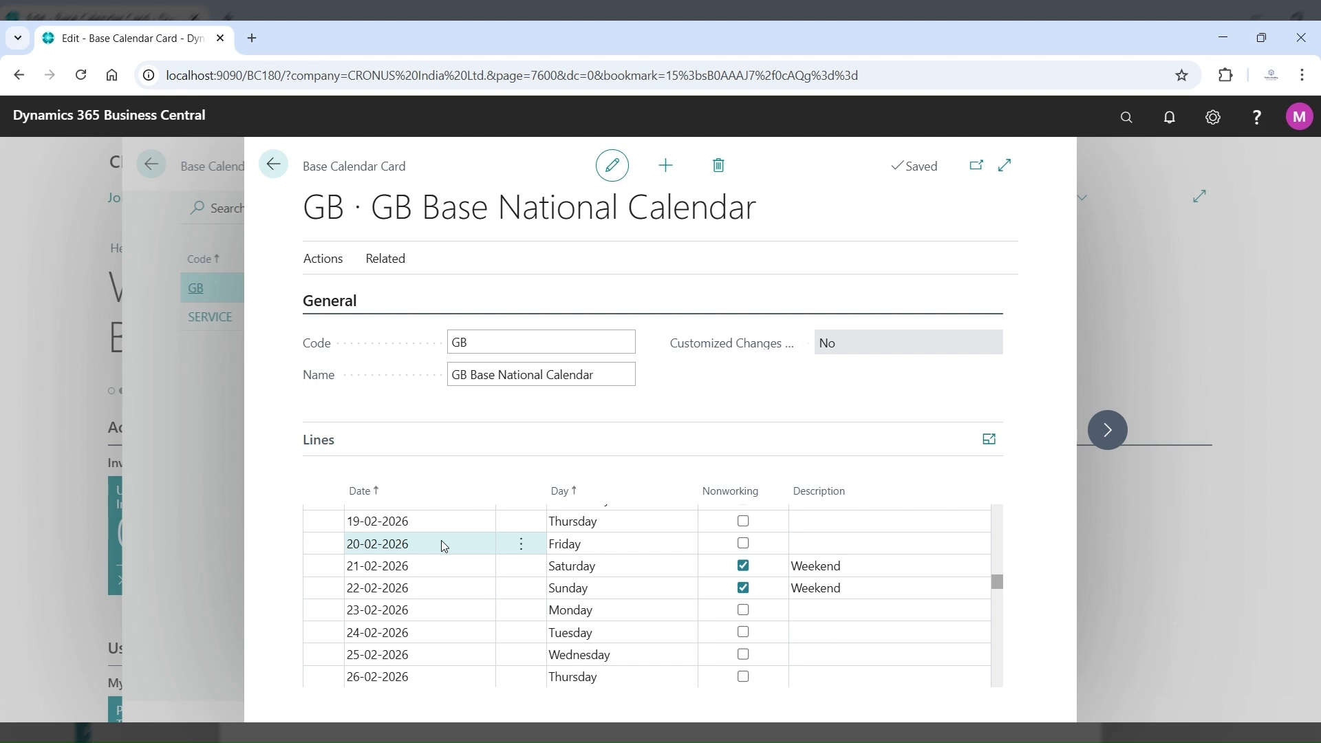
click(490, 492)
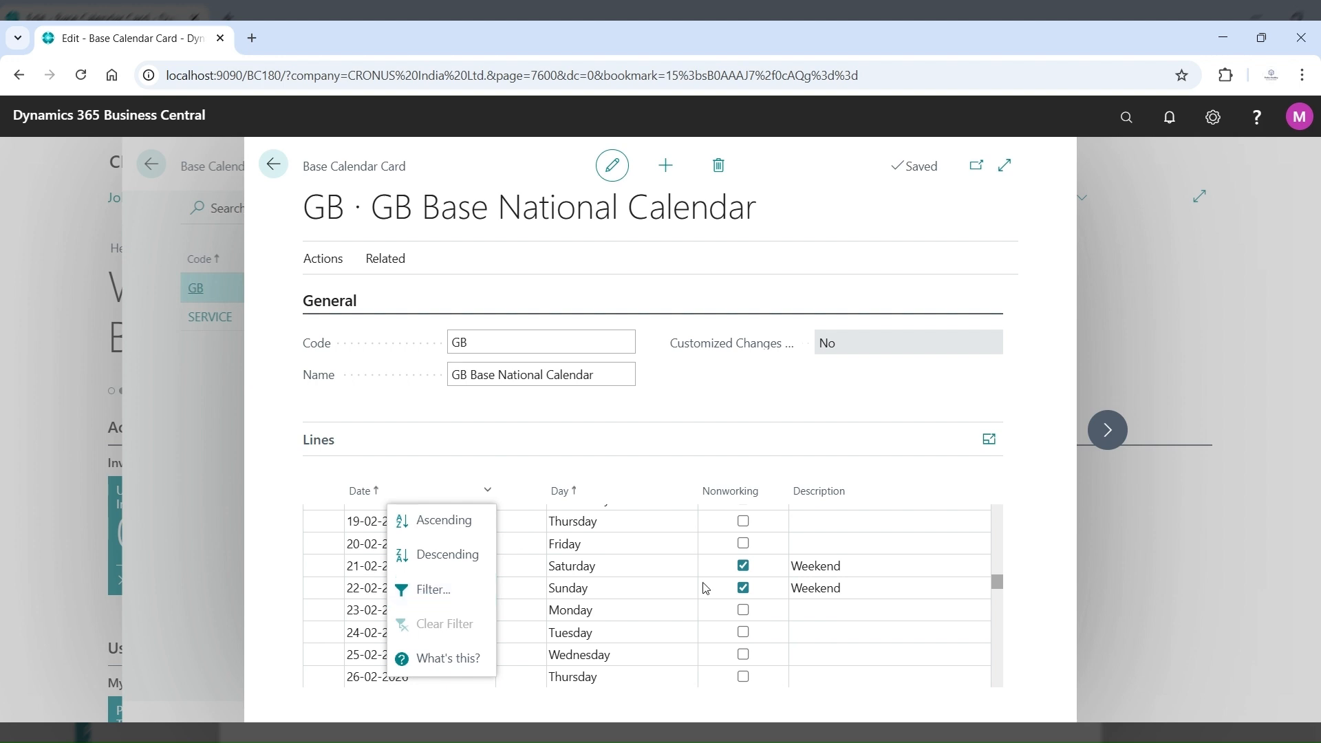
click(832, 460)
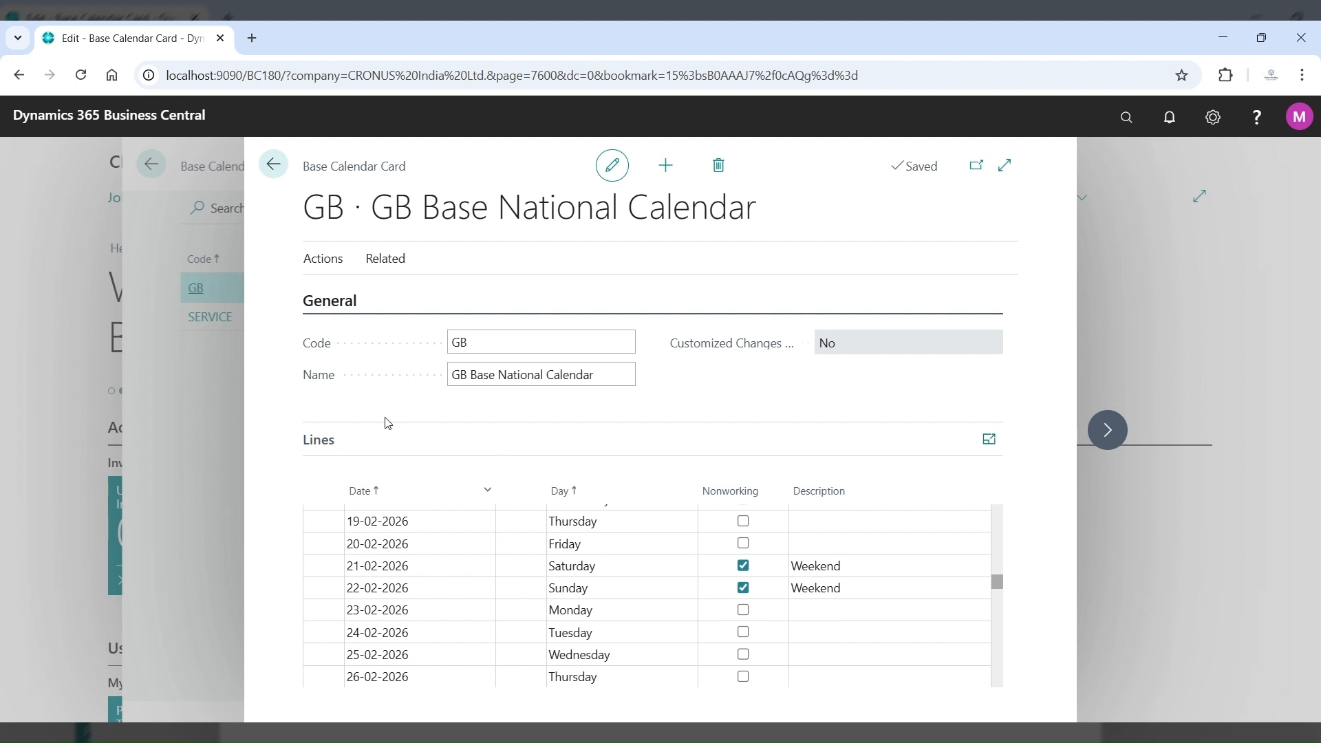
click(274, 165)
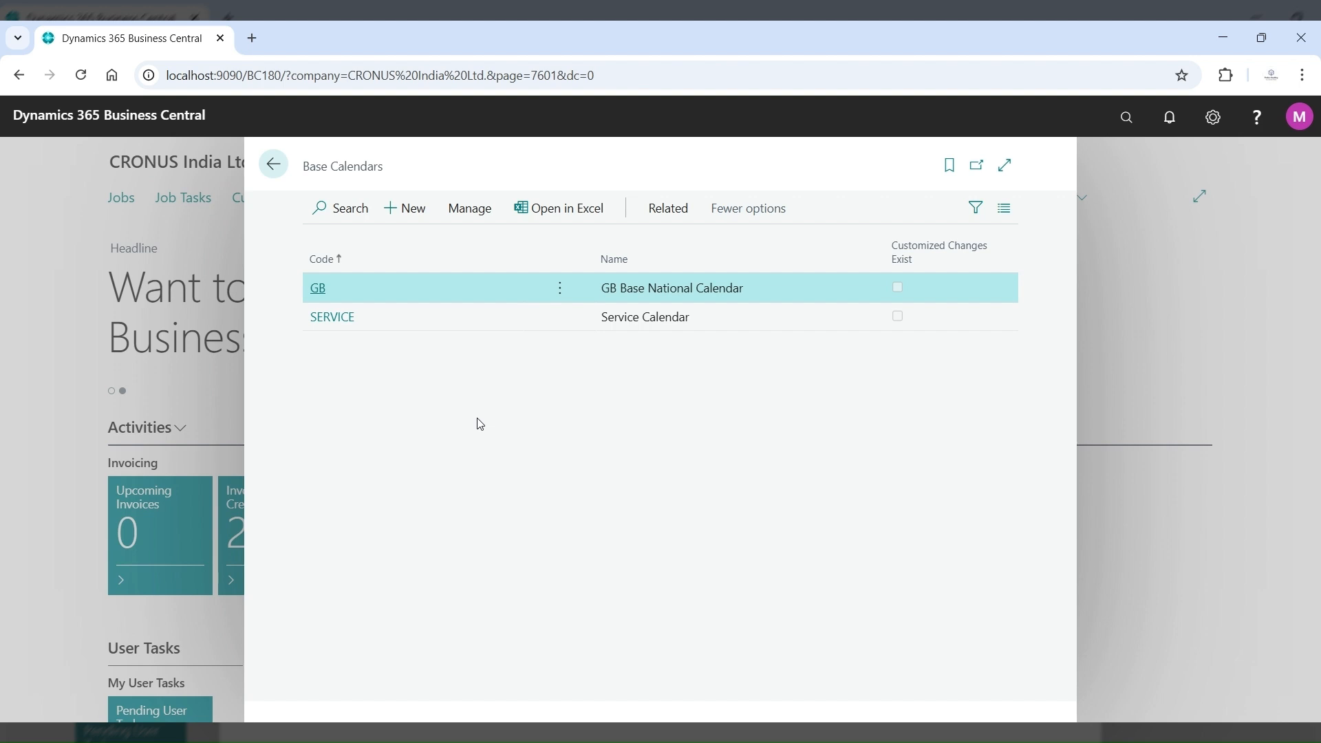
Step: Search for "work cen", open the Work Centers list and examine the shop calendar codes
click(1126, 117)
text(work cen)
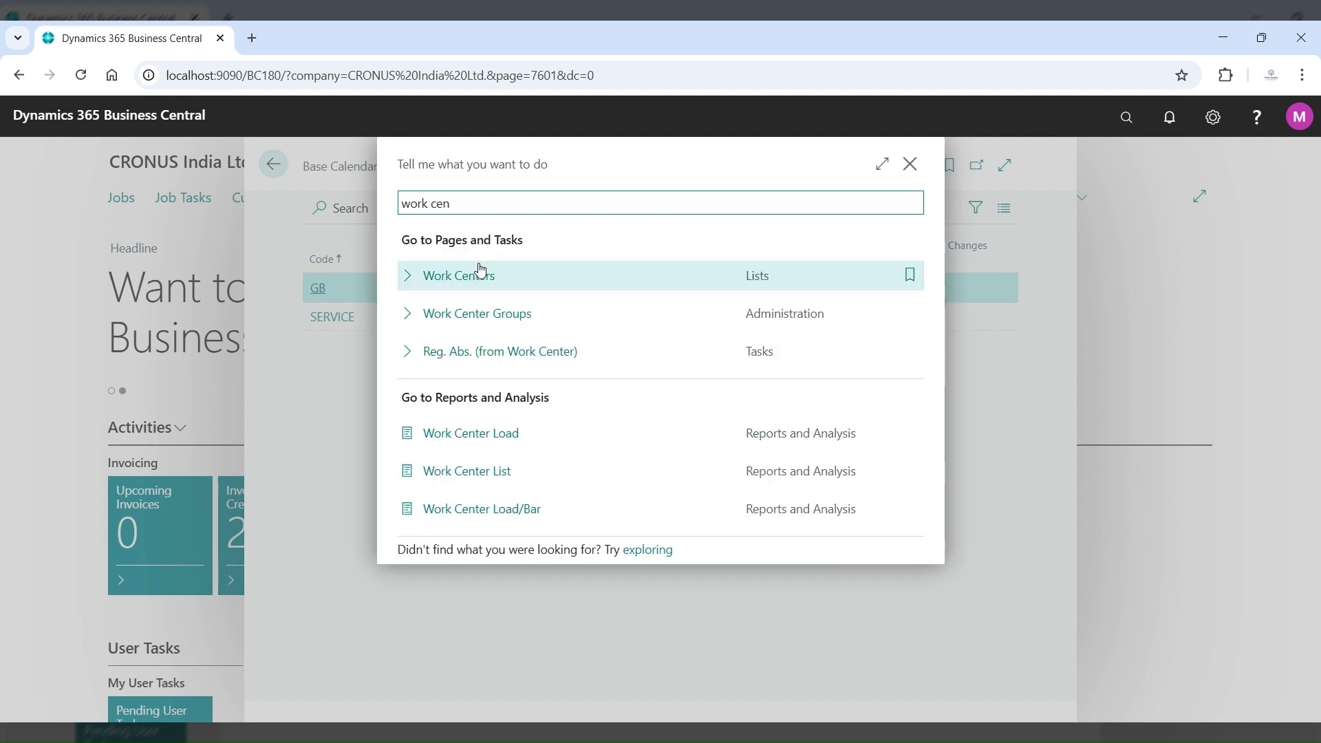
click(510, 289)
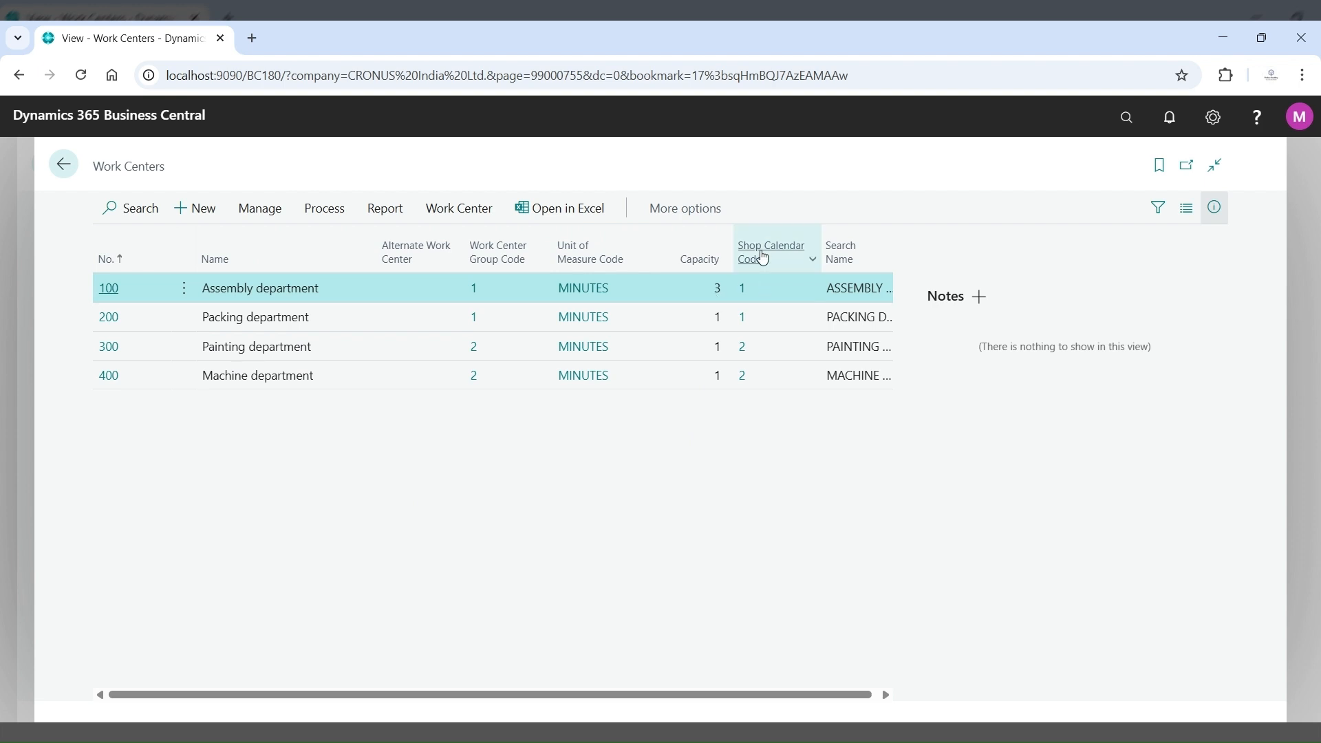
mouse_move(762, 258)
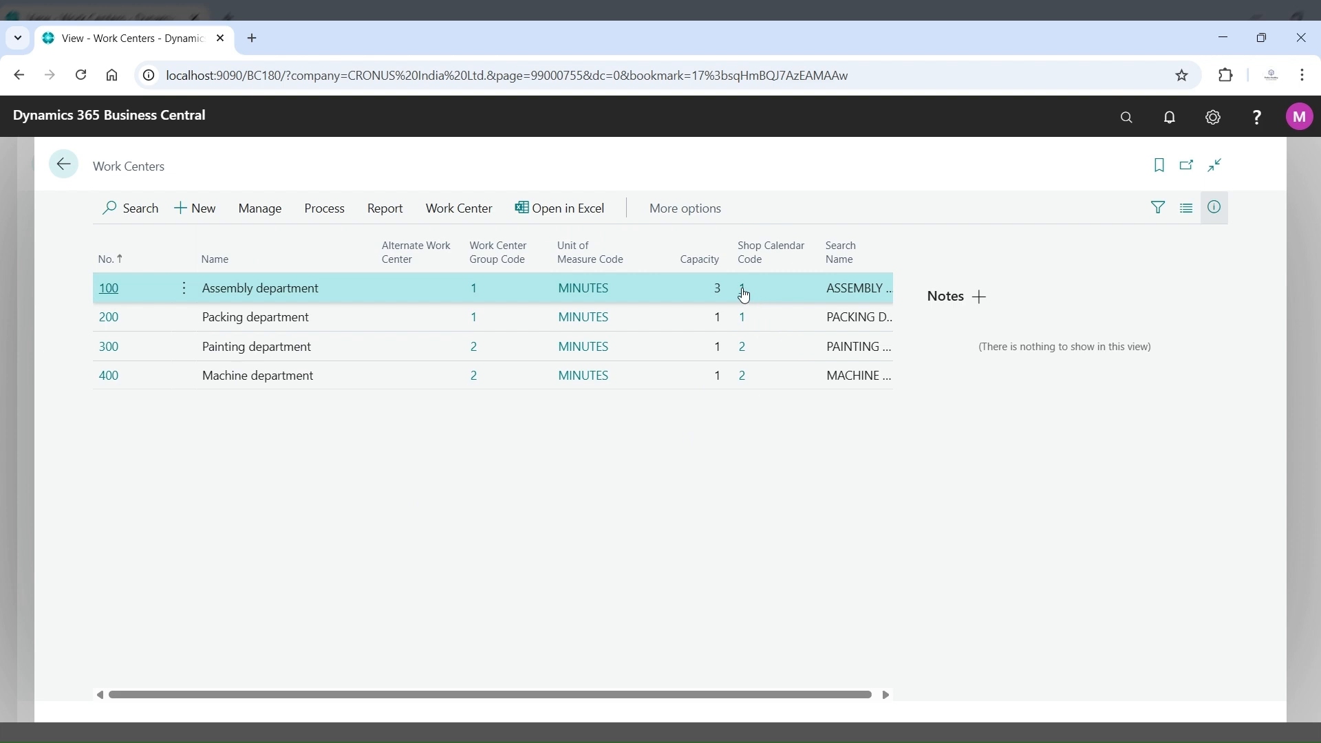
mouse_move(744, 295)
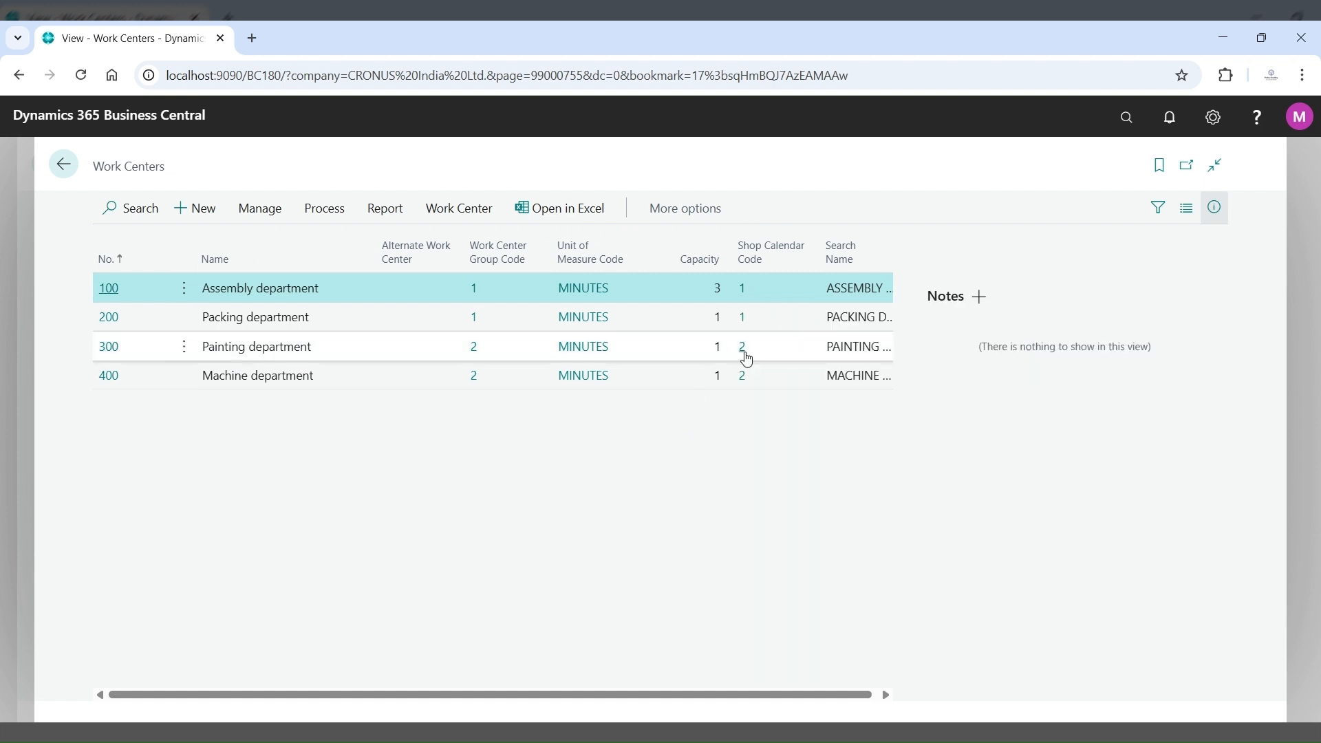
Step: Look up the shop calendars assigned to the Painting, Machine and Packing department work centers
click(746, 358)
mouse_move(746, 358)
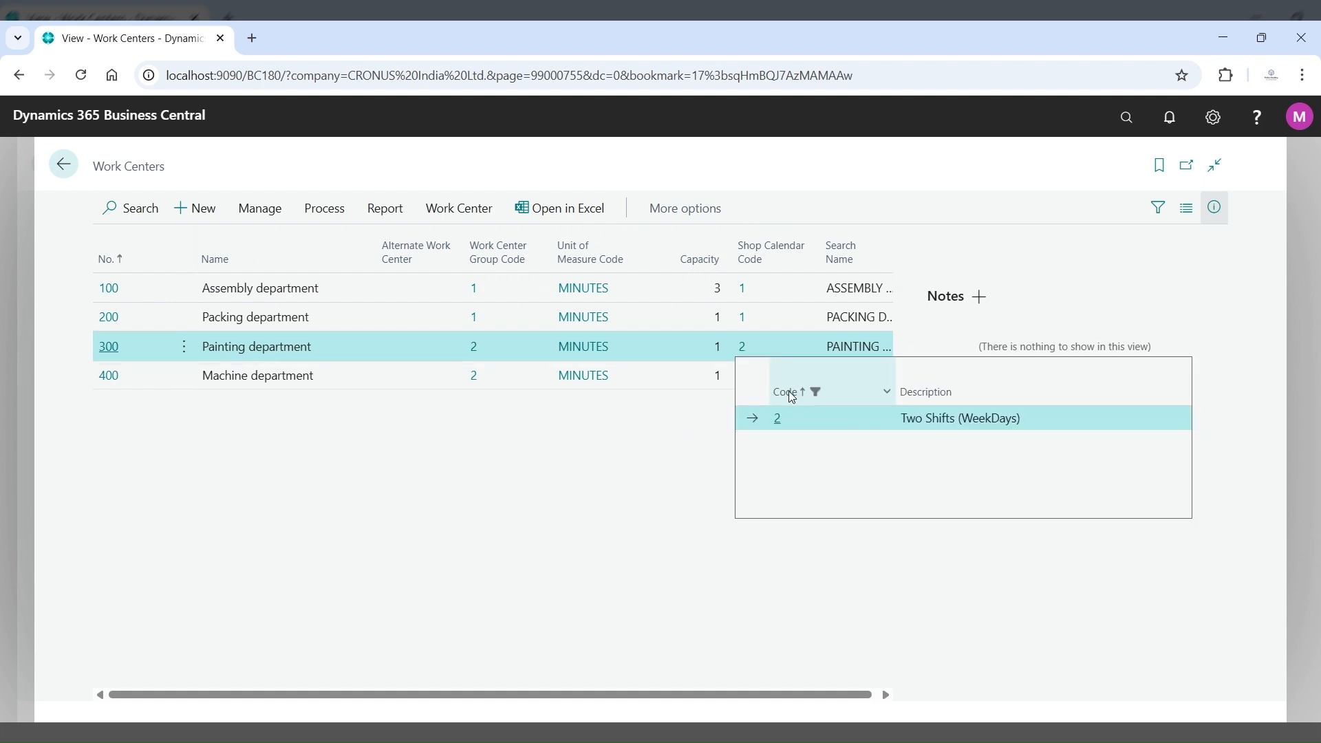
click(961, 421)
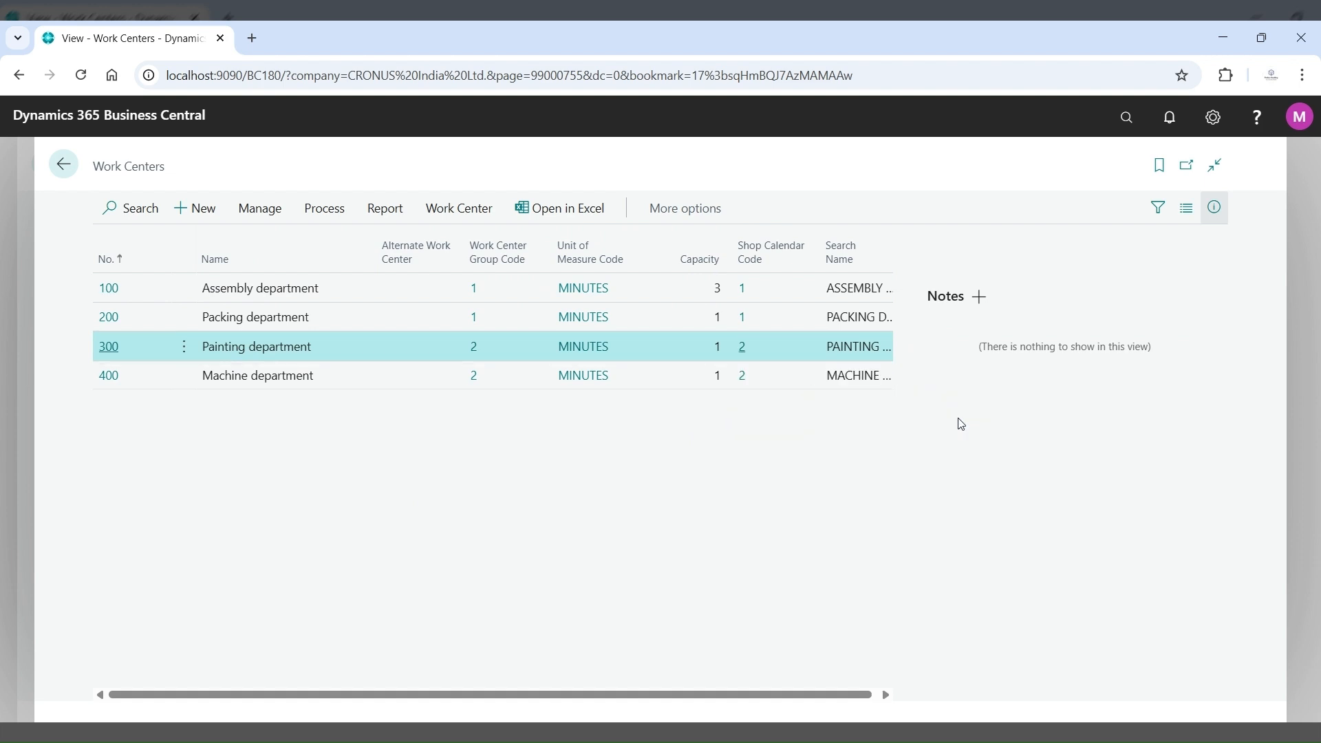
click(740, 348)
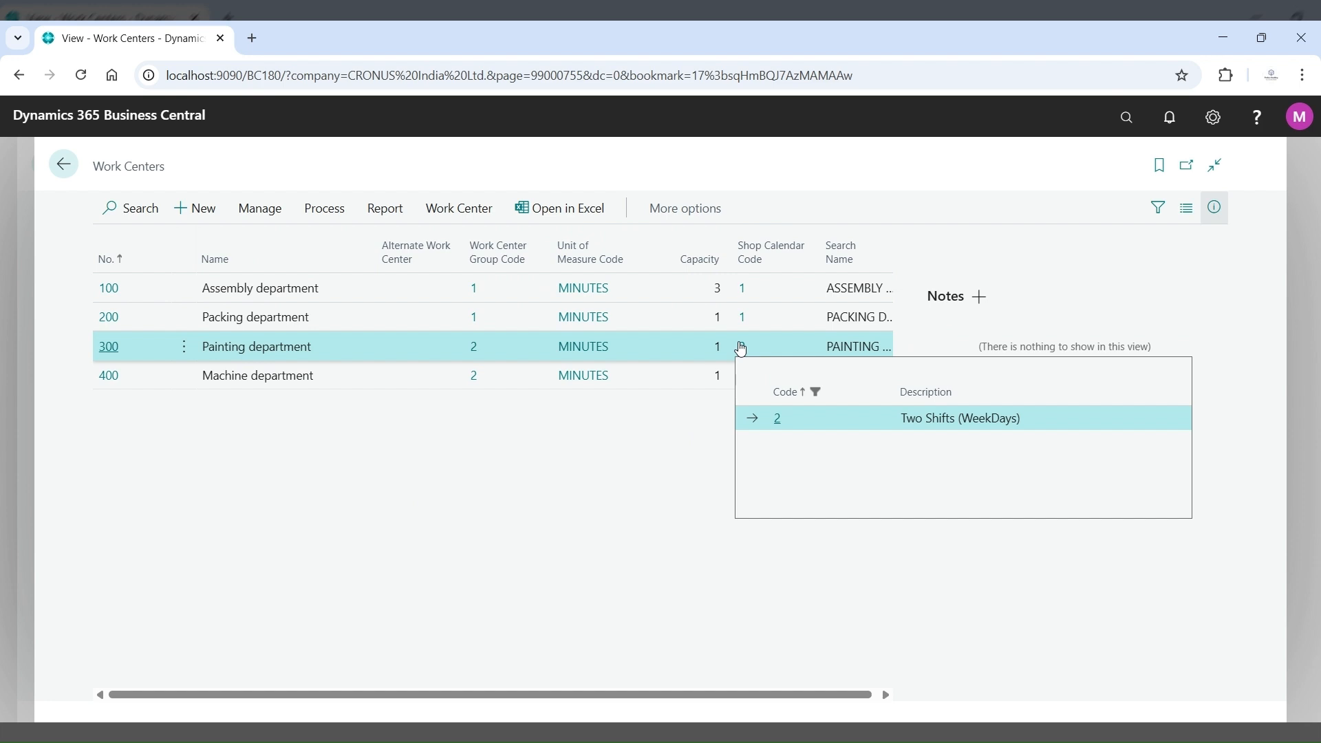
click(919, 427)
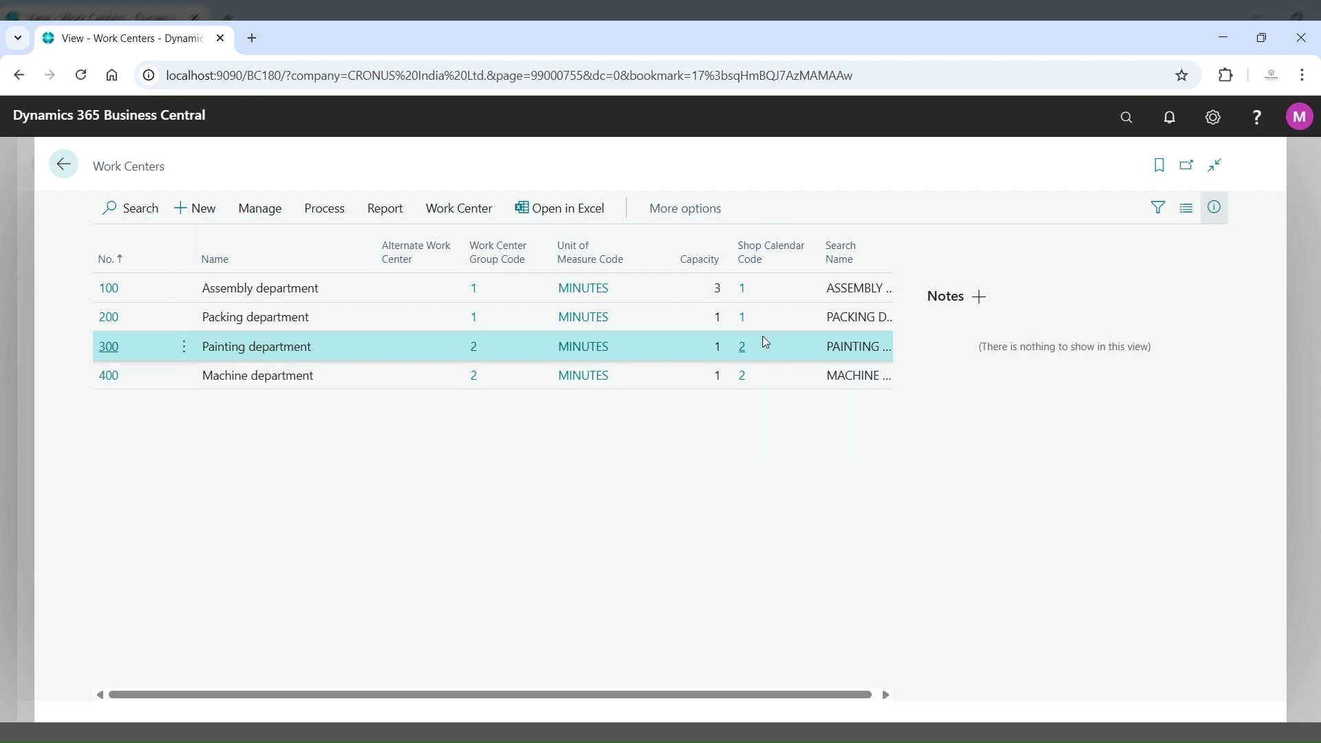
click(743, 381)
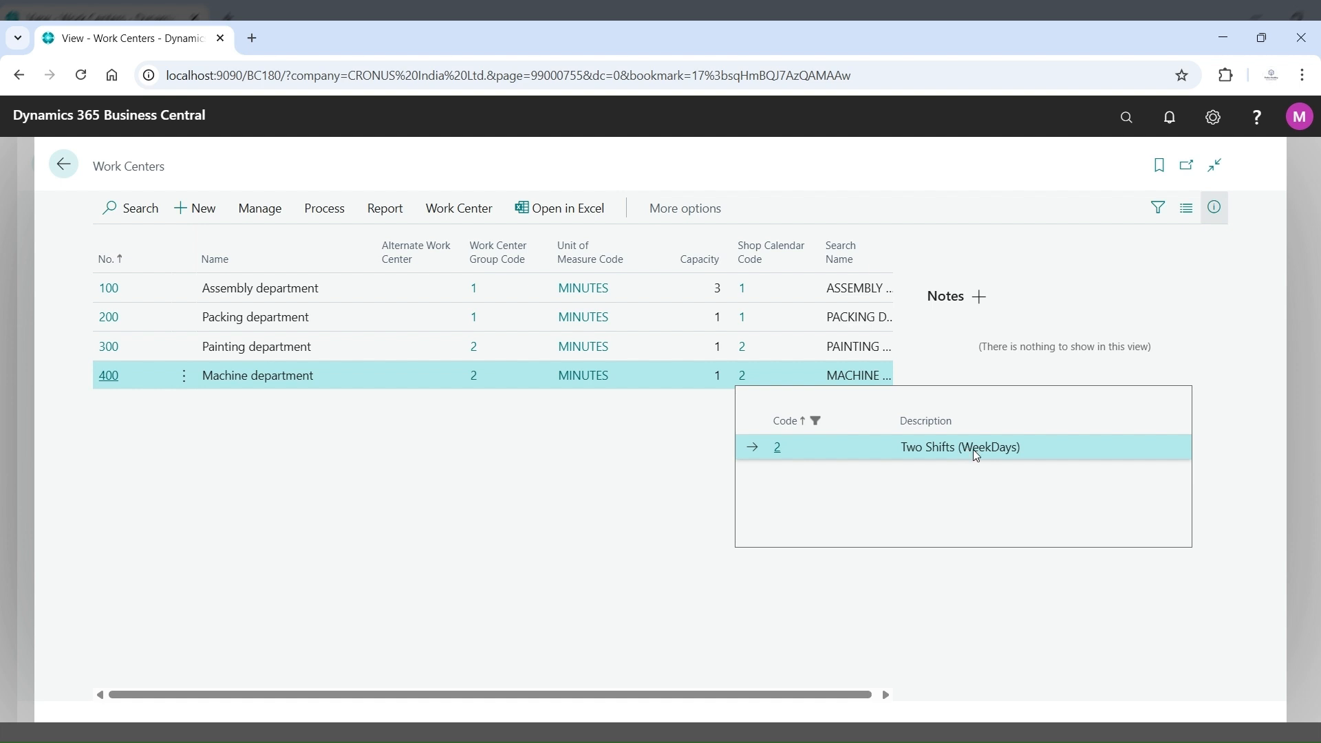
click(743, 321)
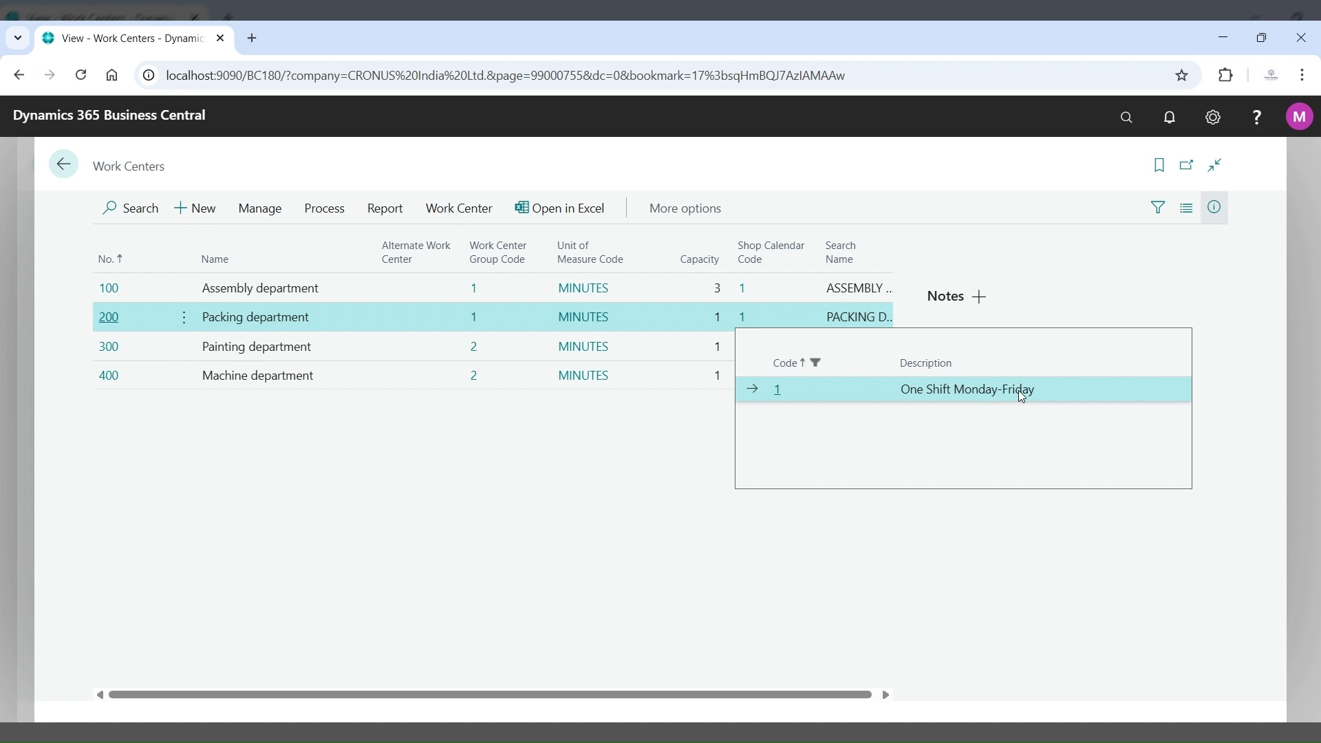
click(732, 422)
click(742, 386)
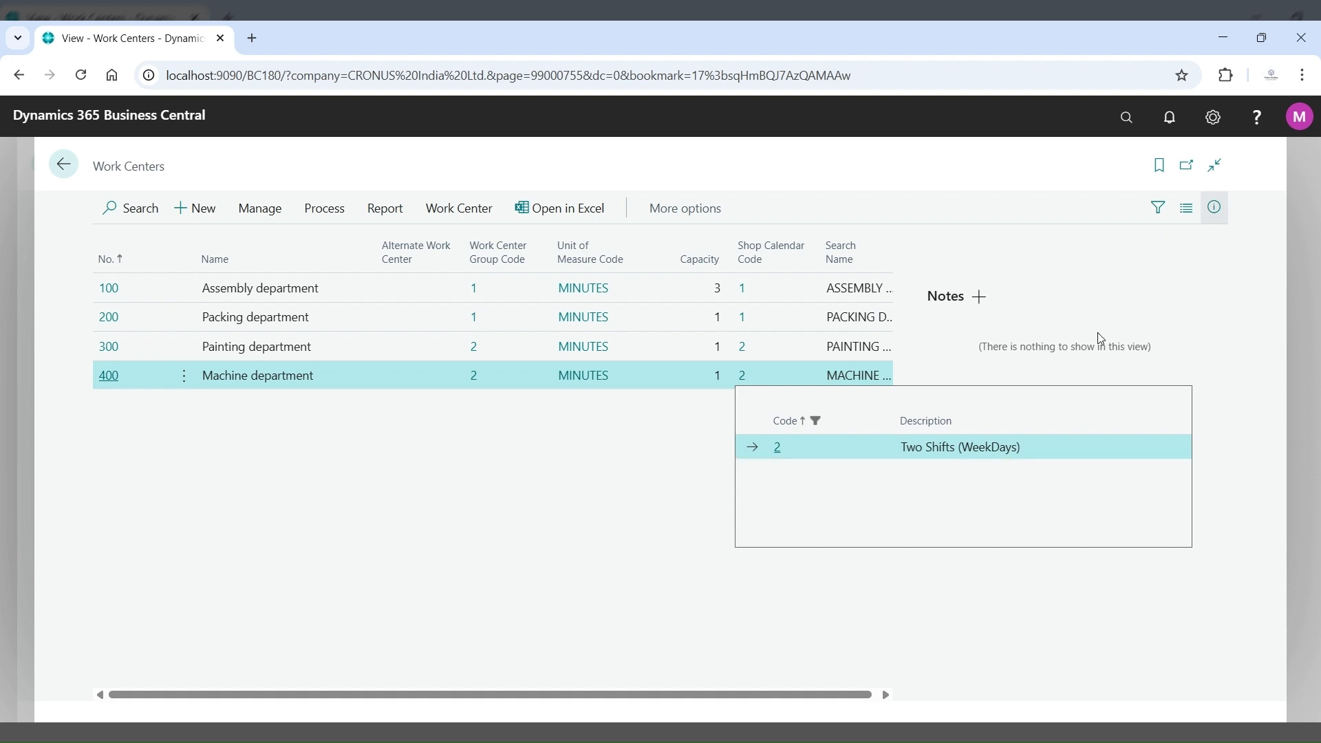
Step: Open the card of work center 400, Machine department, for editing, with the notes pane hidden on the list and card
click(1211, 215)
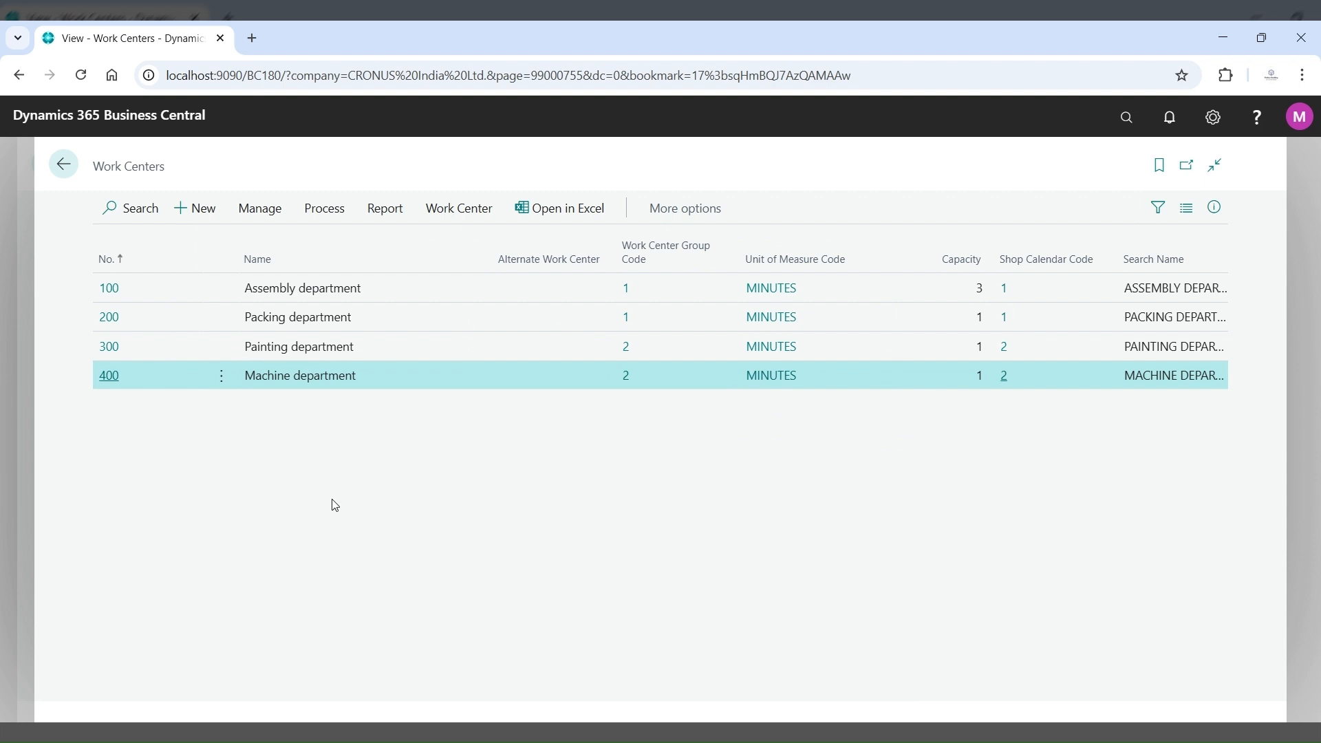
click(220, 376)
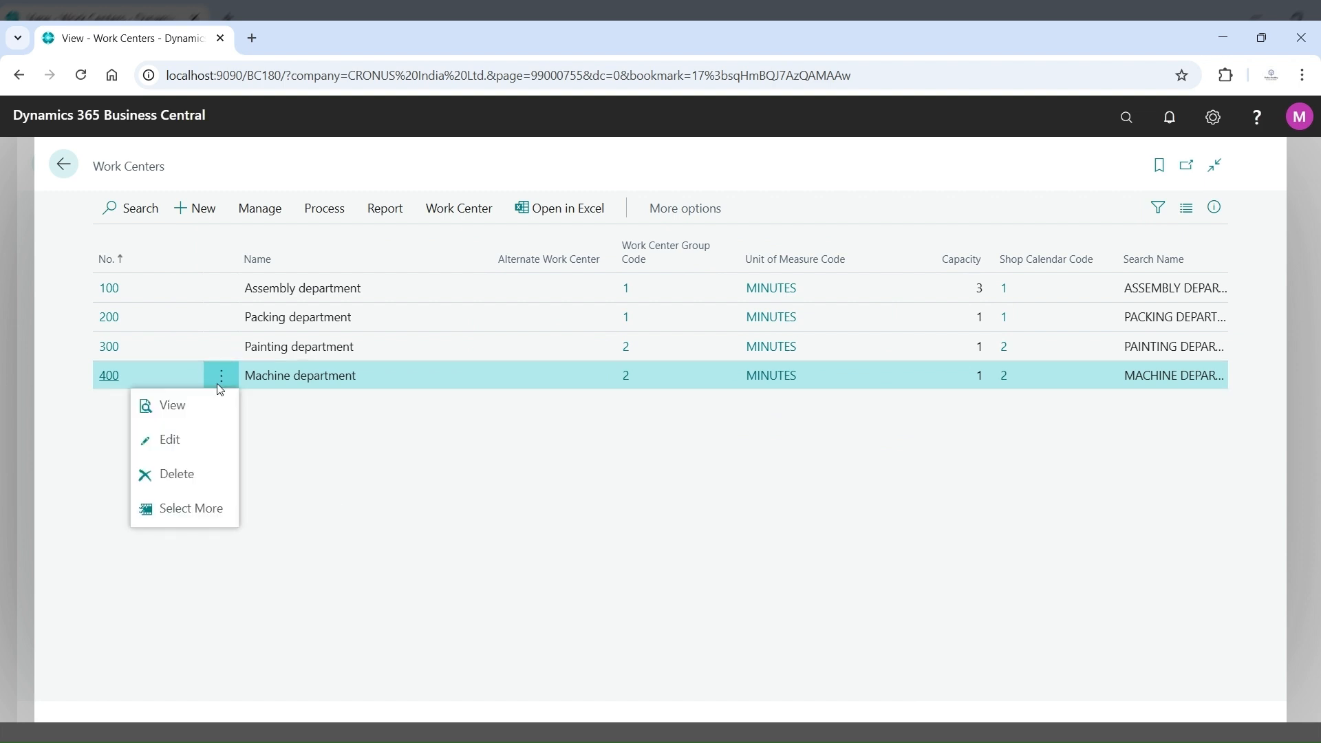
click(205, 438)
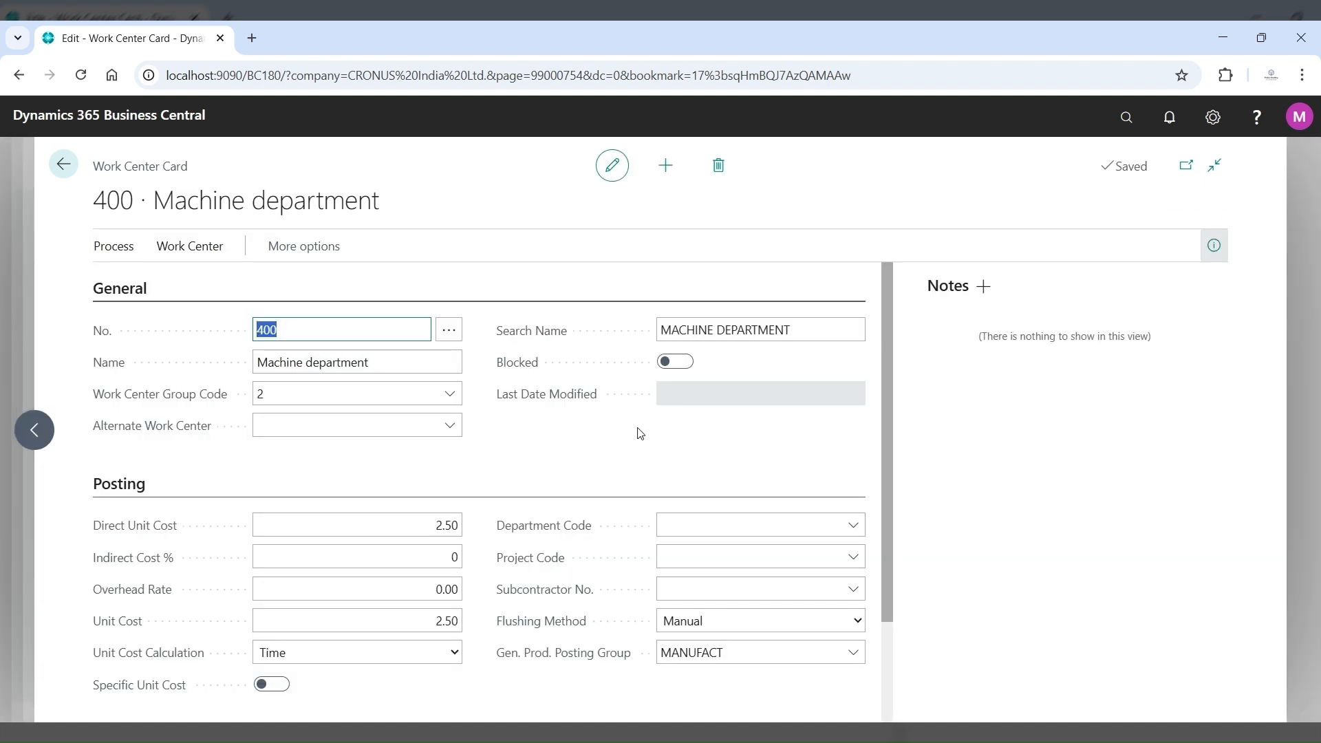
click(1214, 251)
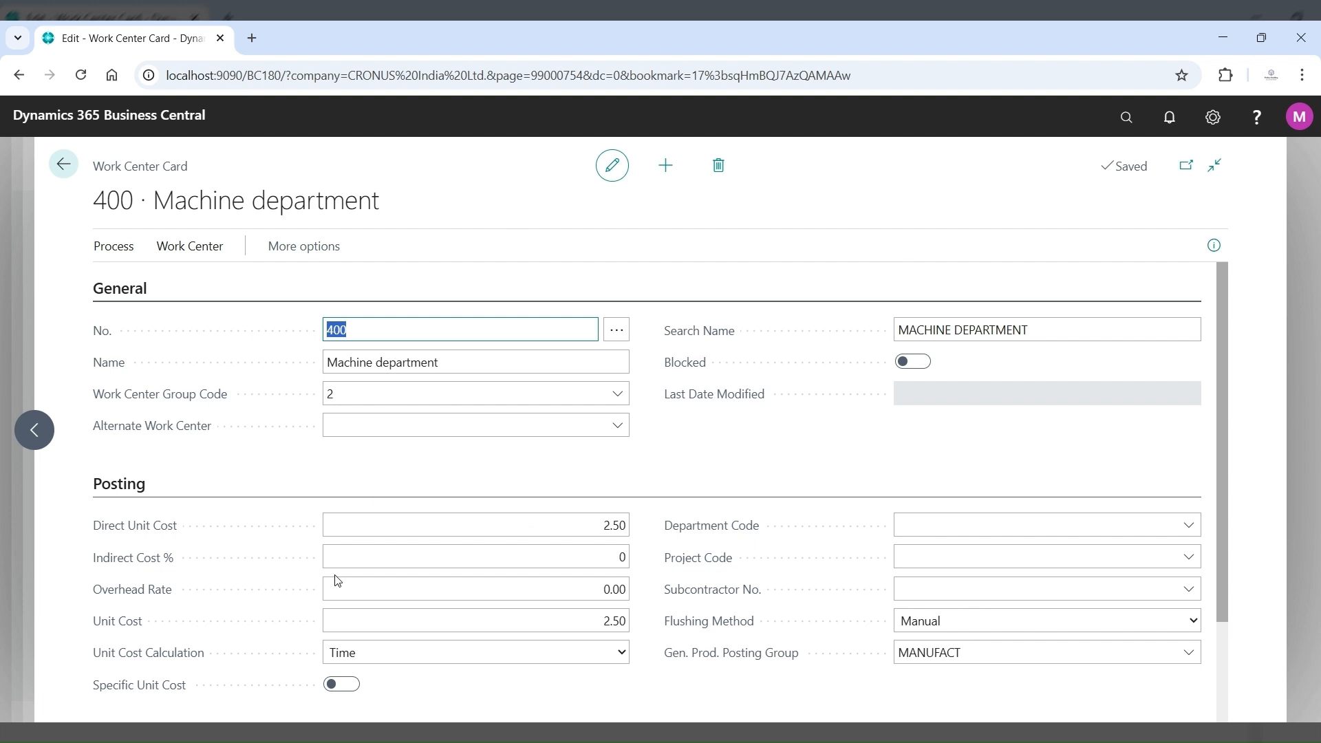
Step: Expand the Scheduling and Warehouse sections on the Machine department work center card
click(395, 528)
click(377, 394)
drag(1226, 279, 487, 593)
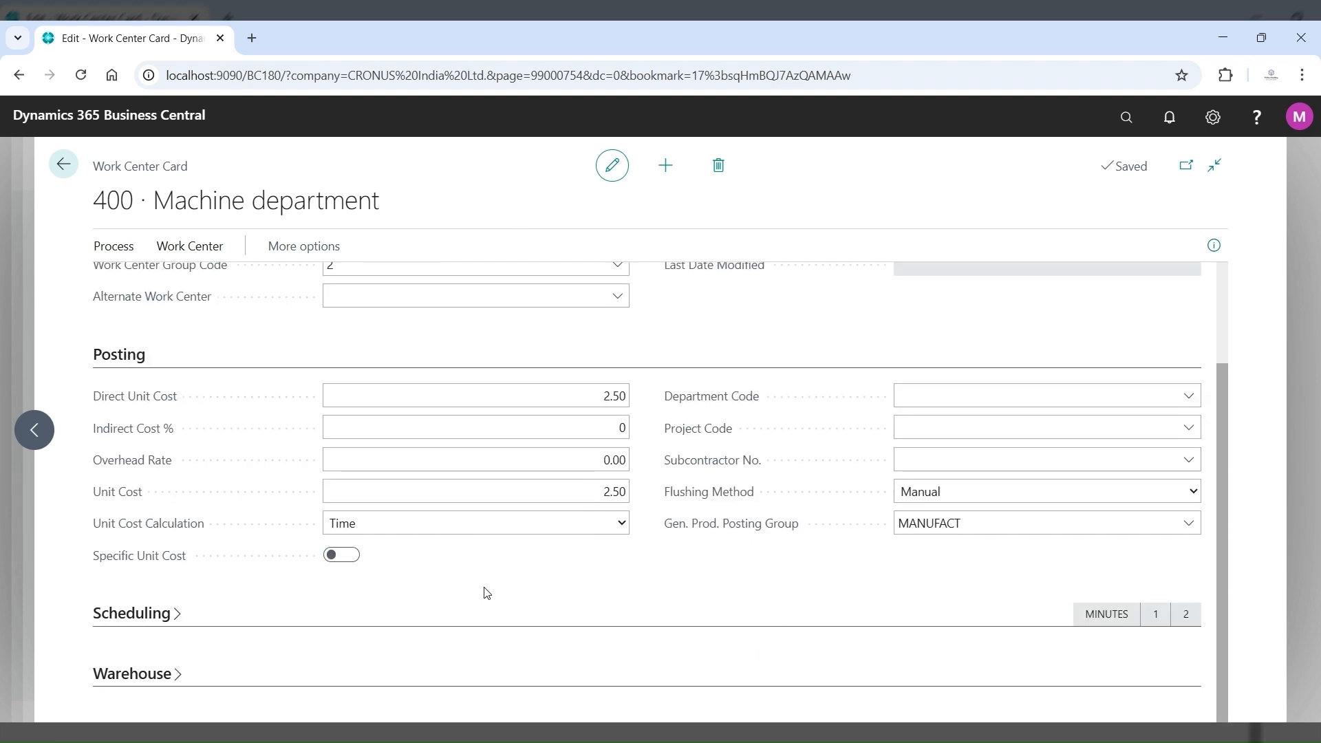
click(182, 620)
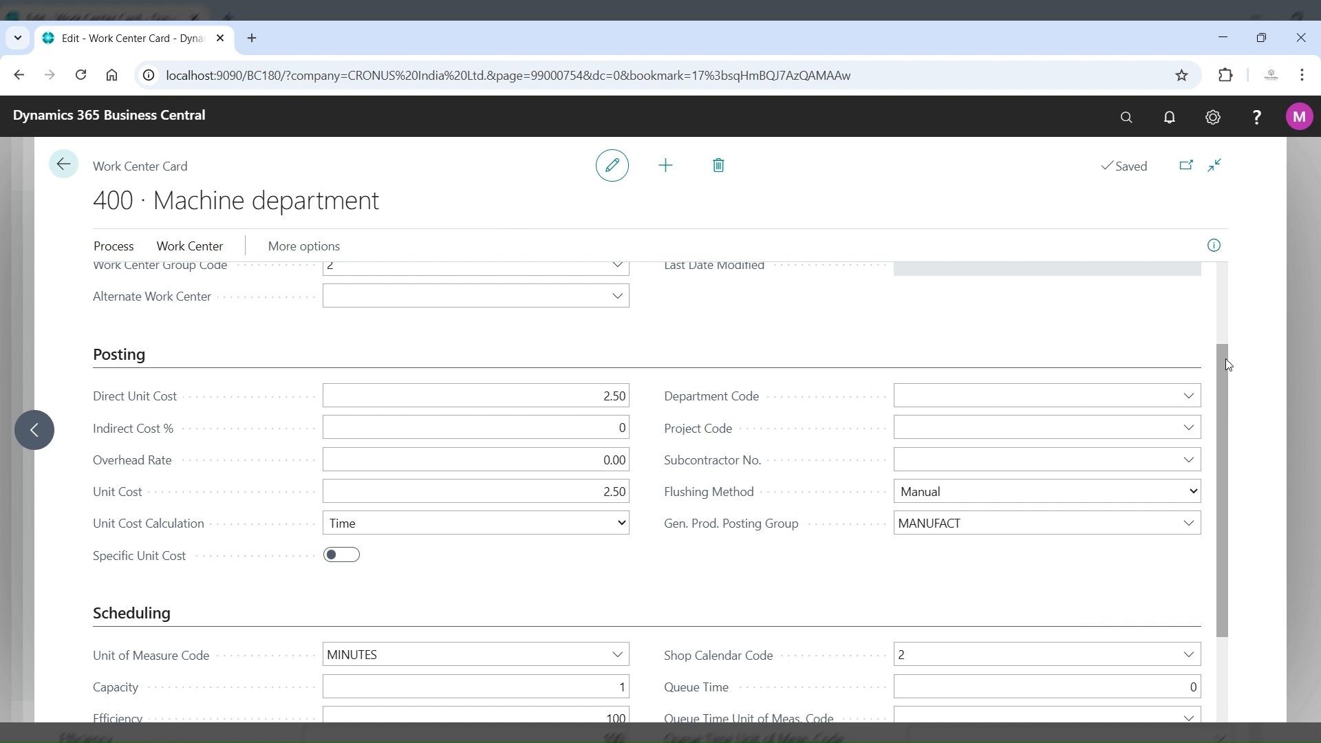
drag(1228, 363, 1225, 445)
scroll(1170, 481, down, 1)
click(1125, 543)
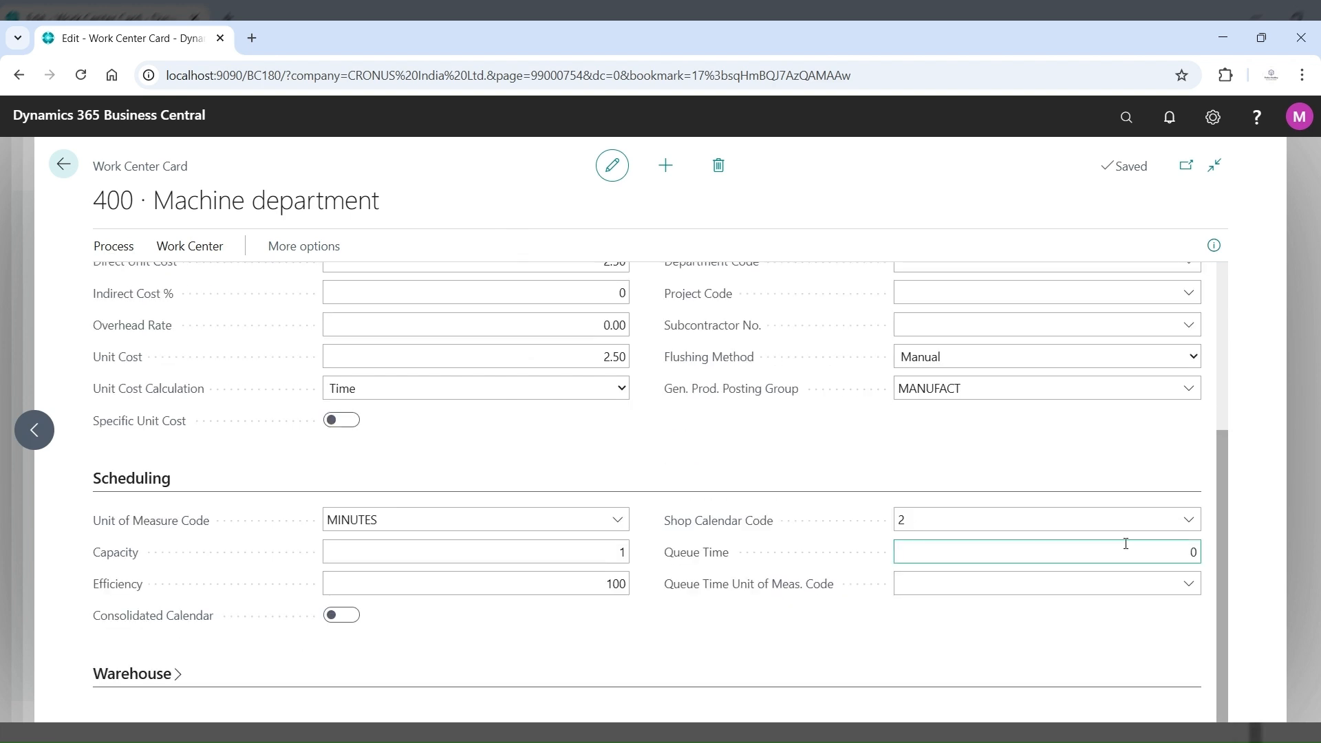
click(183, 680)
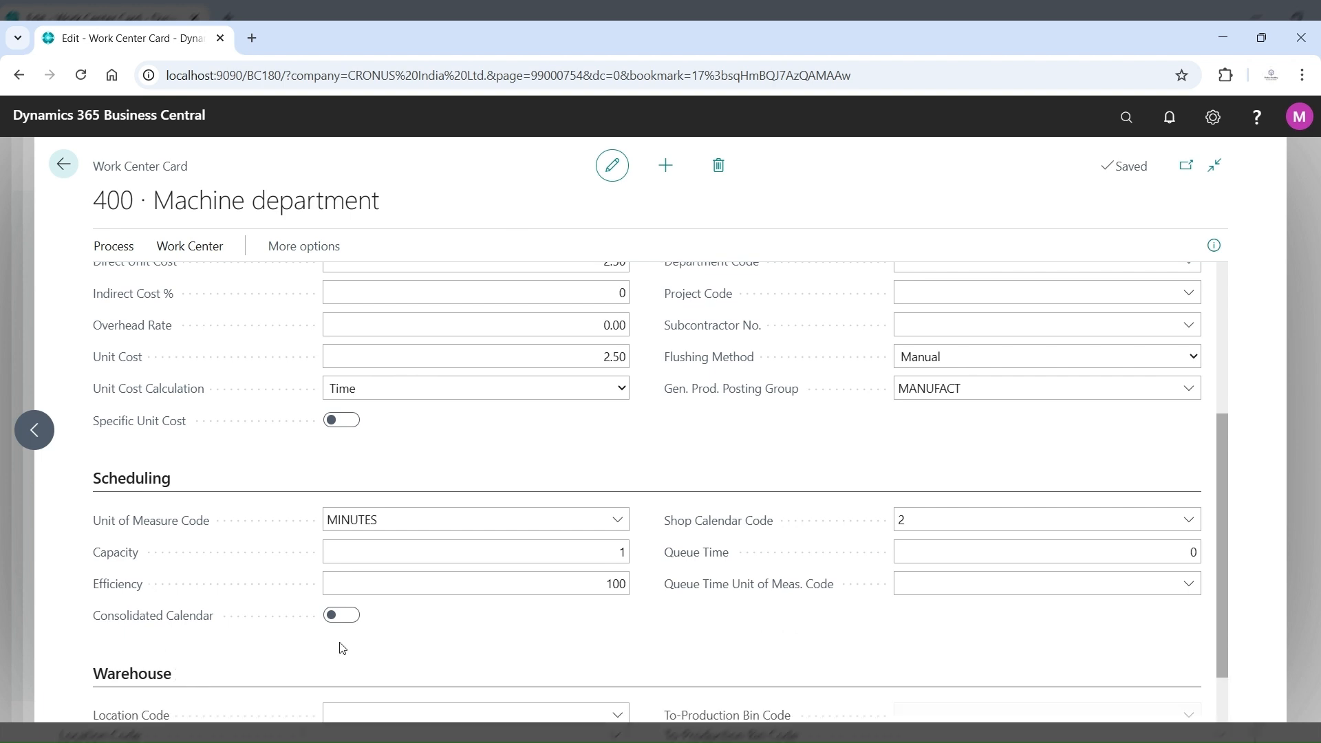
Step: Examine the consolidated calendar, capacity and efficiency settings of the Machine department work center
mouse_move(190, 624)
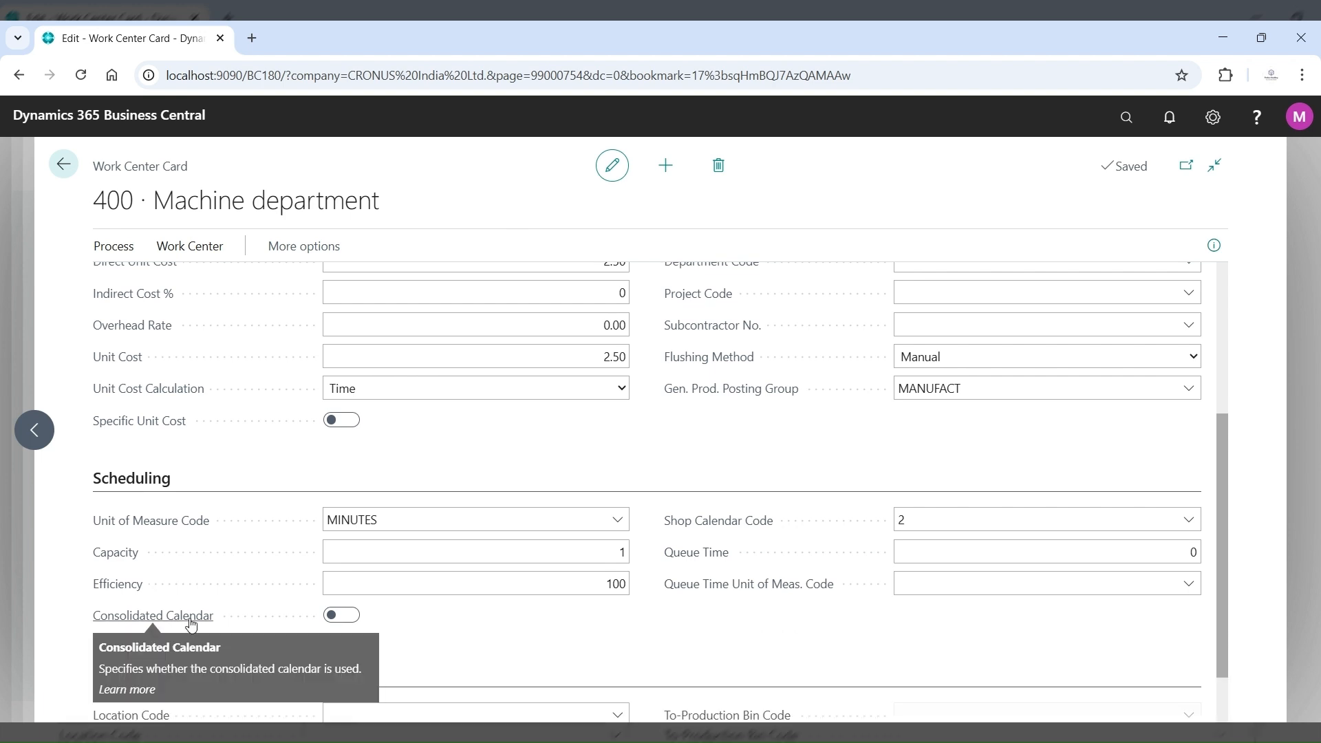
click(595, 558)
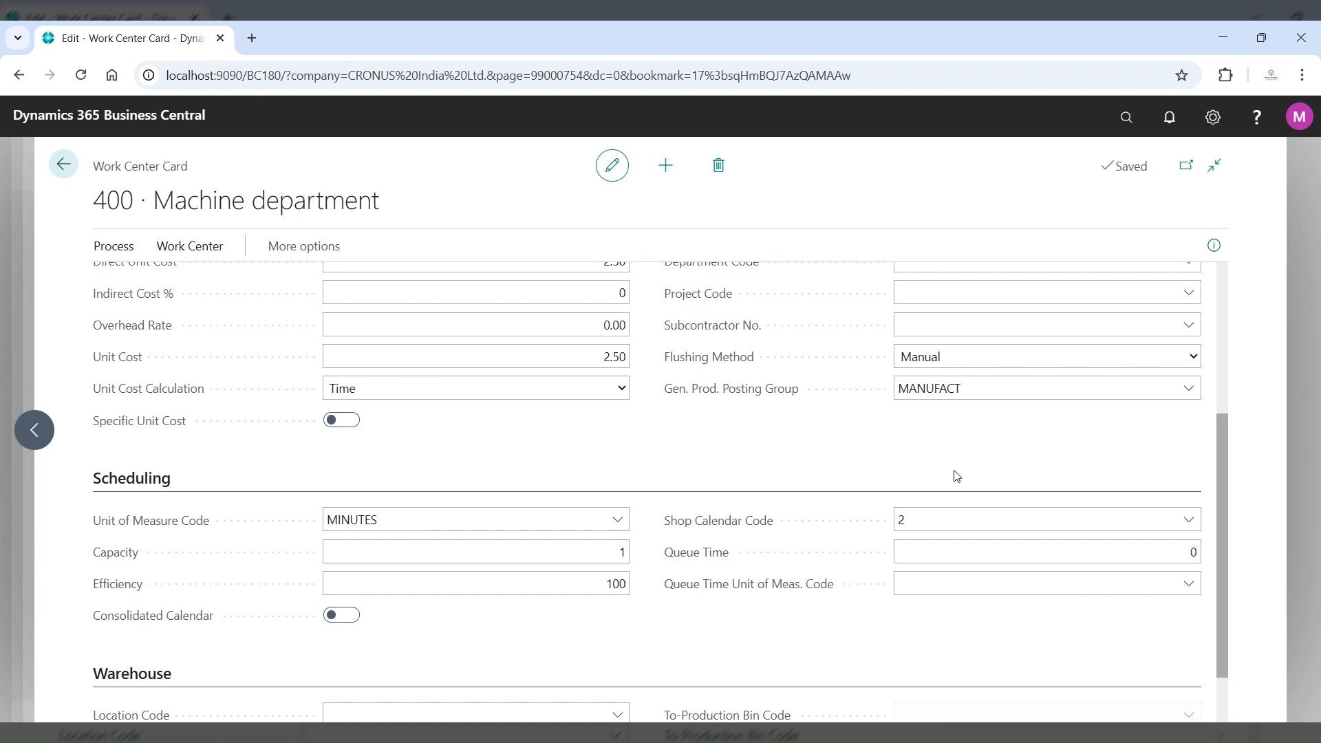
drag(1219, 430, 1238, 516)
click(593, 479)
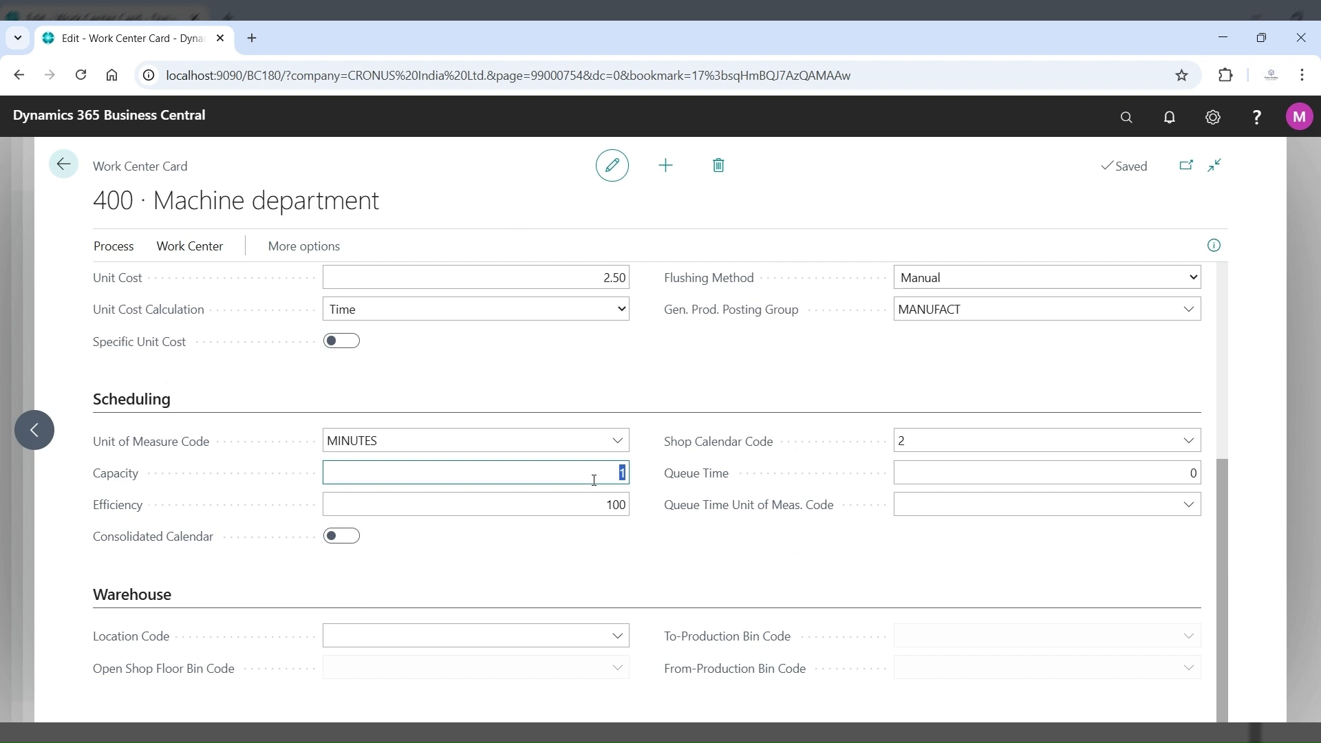
click(514, 508)
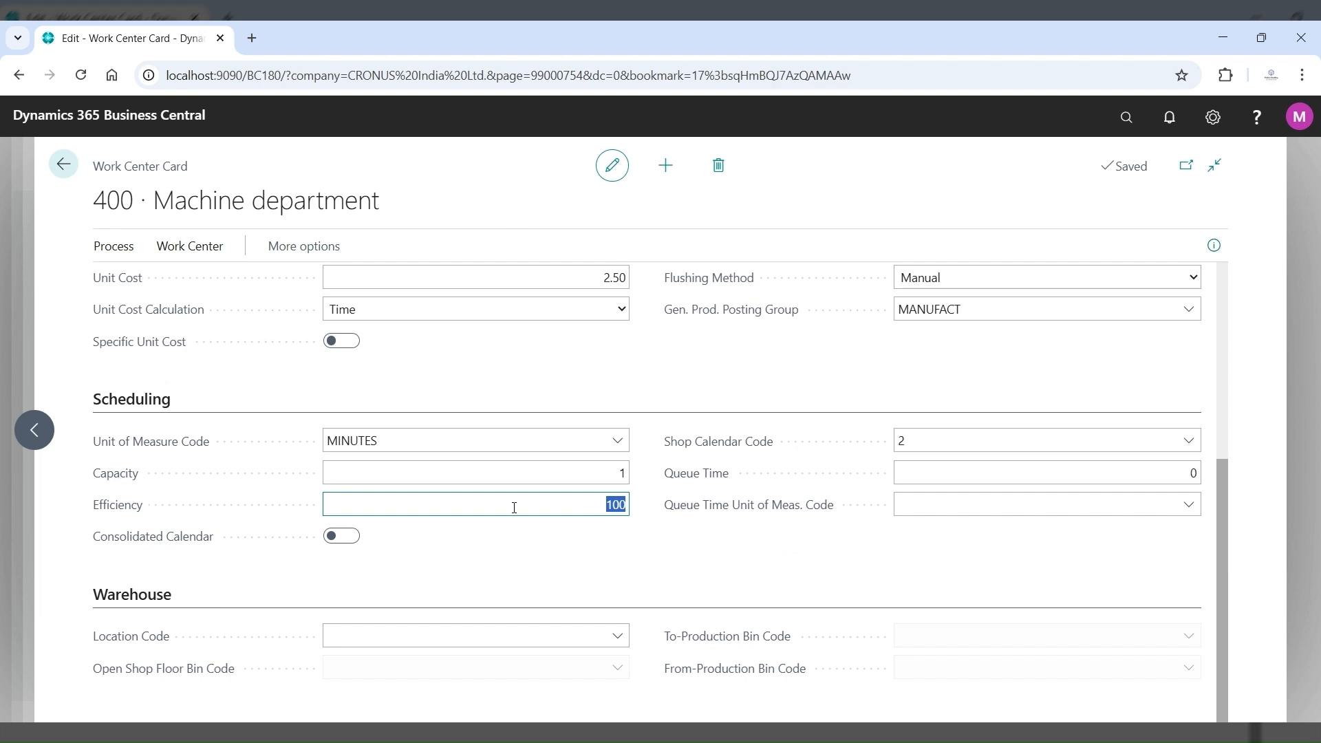
click(577, 472)
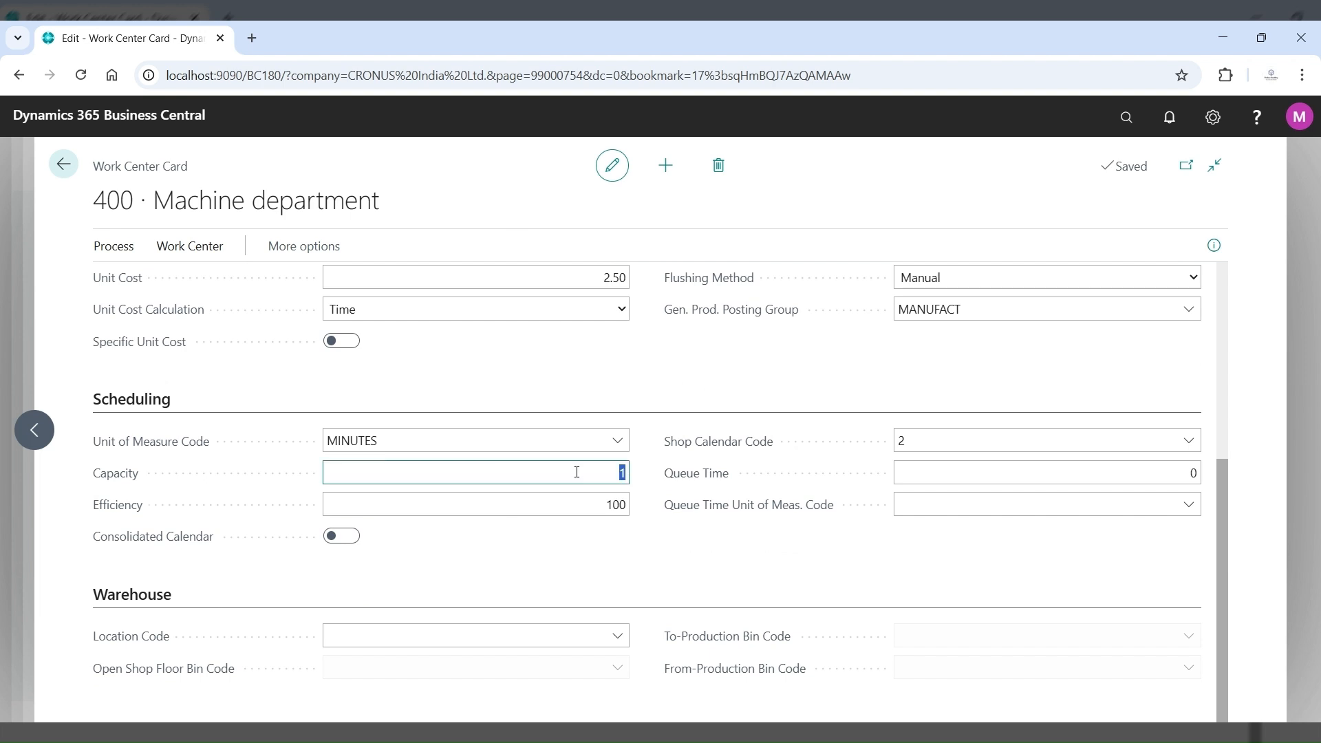
click(580, 500)
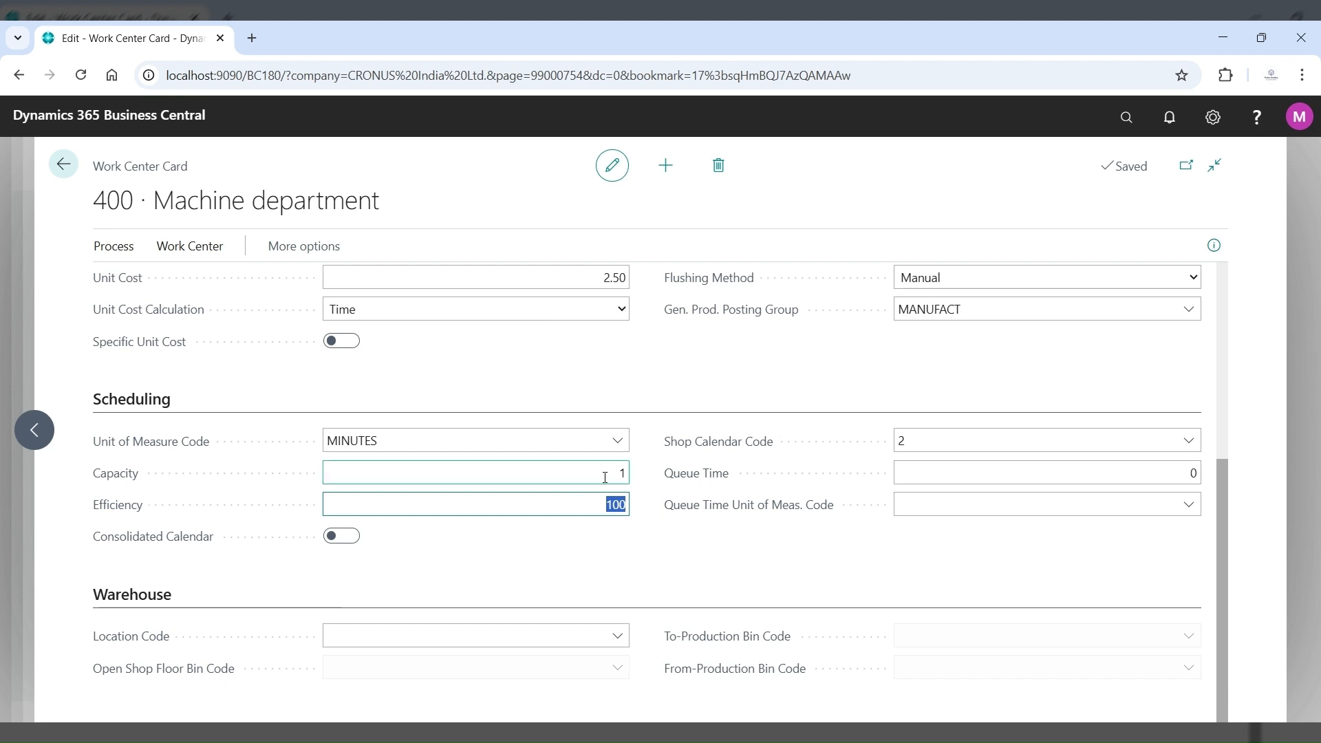
click(605, 478)
click(595, 511)
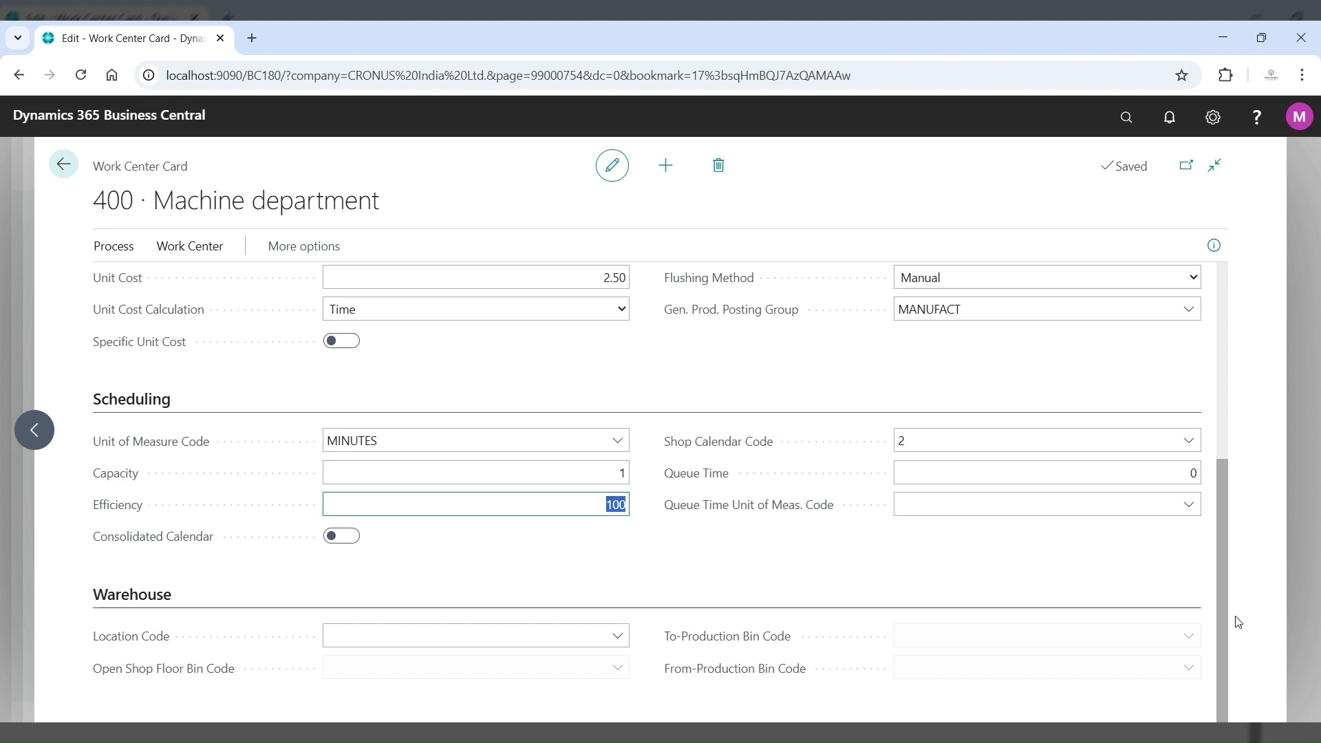
Step: Open the full shop calendar selection list from the work center's shop calendar code
click(932, 443)
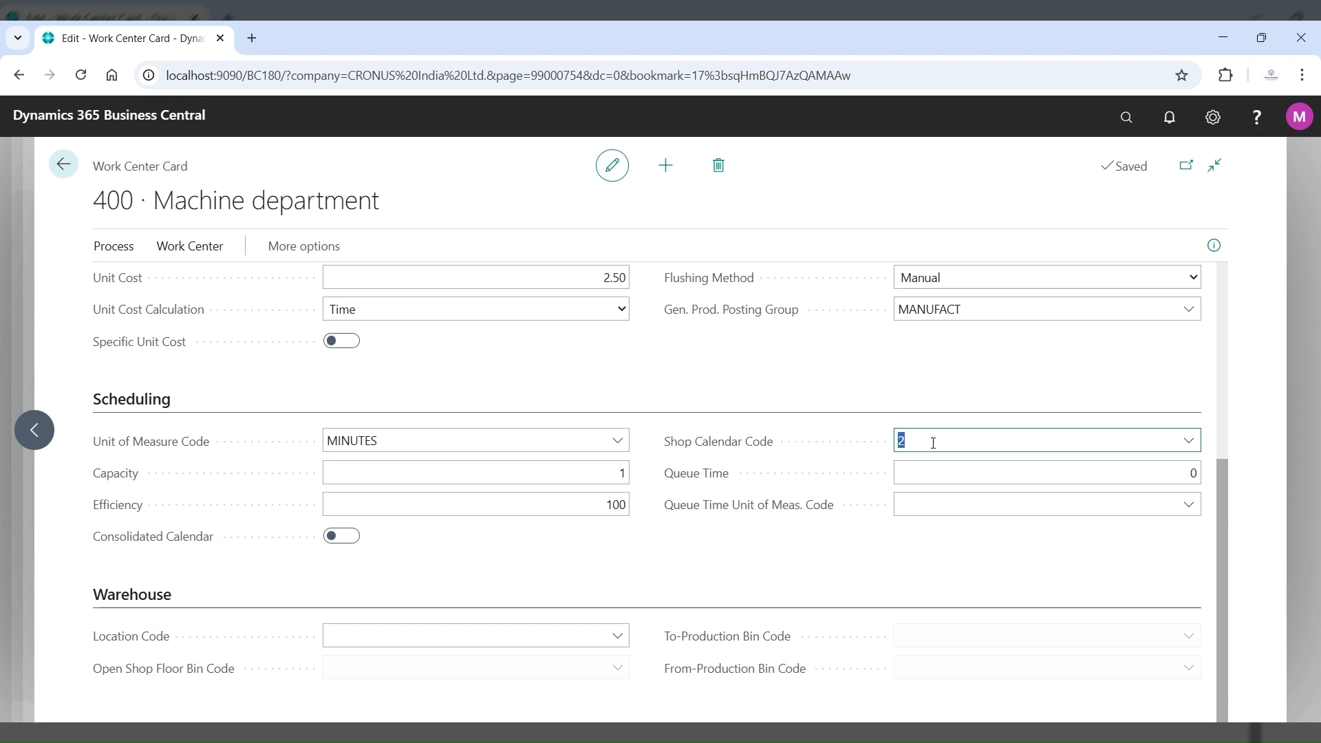
click(1189, 442)
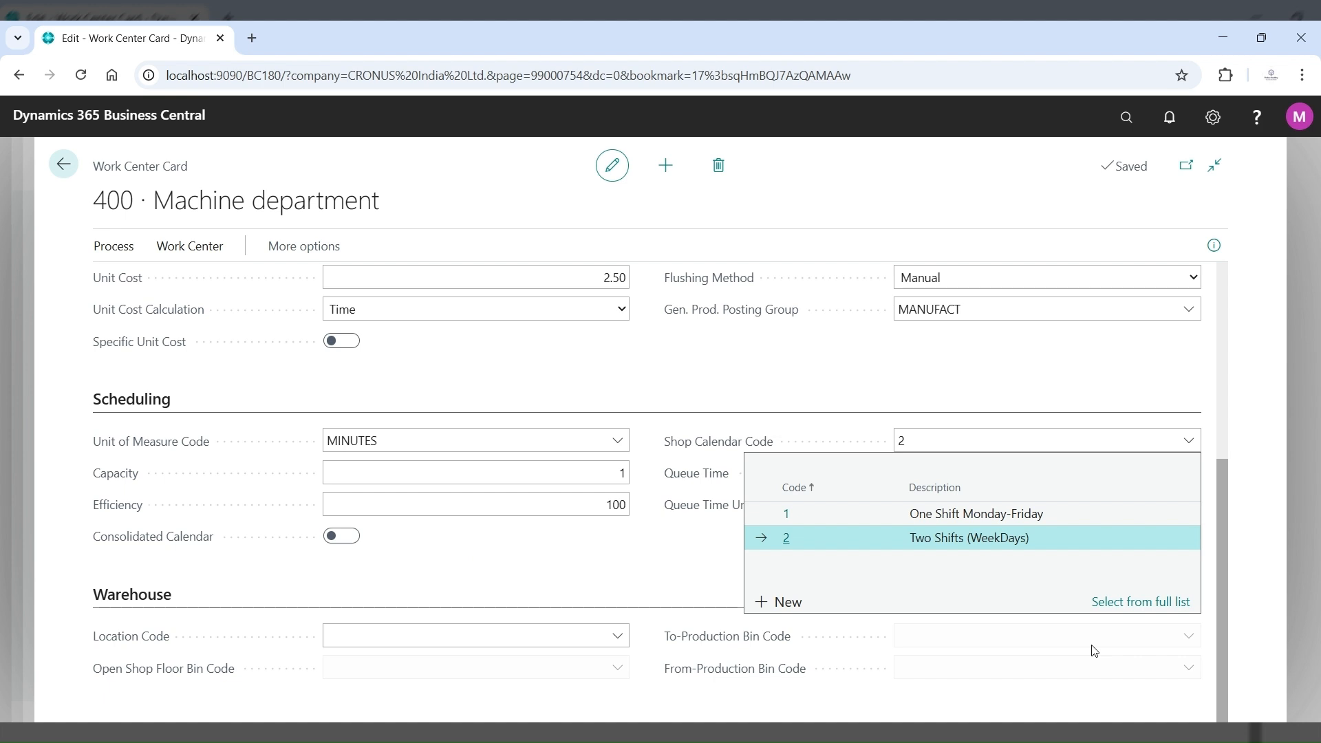
click(1130, 602)
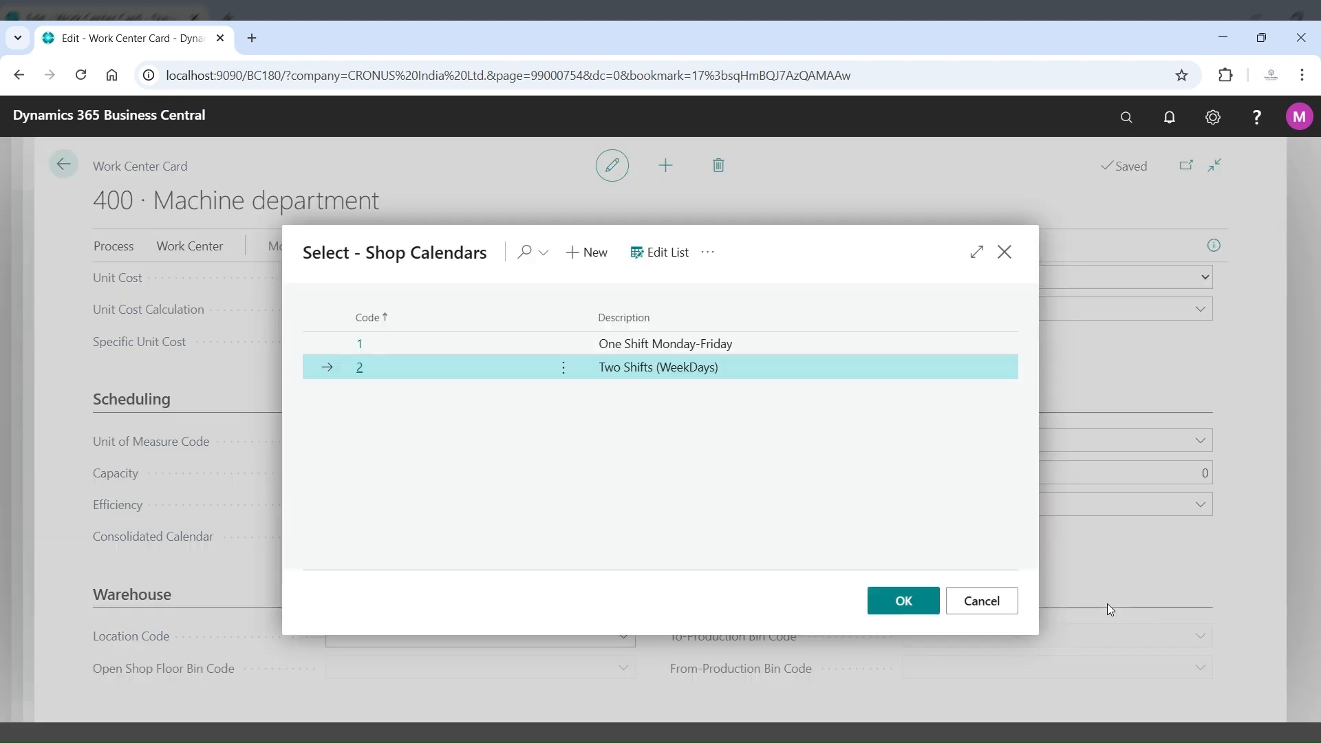
Step: Review the working days of shop calendar 2, Two Shifts (WeekDays), and return to the calendar selection list
click(564, 369)
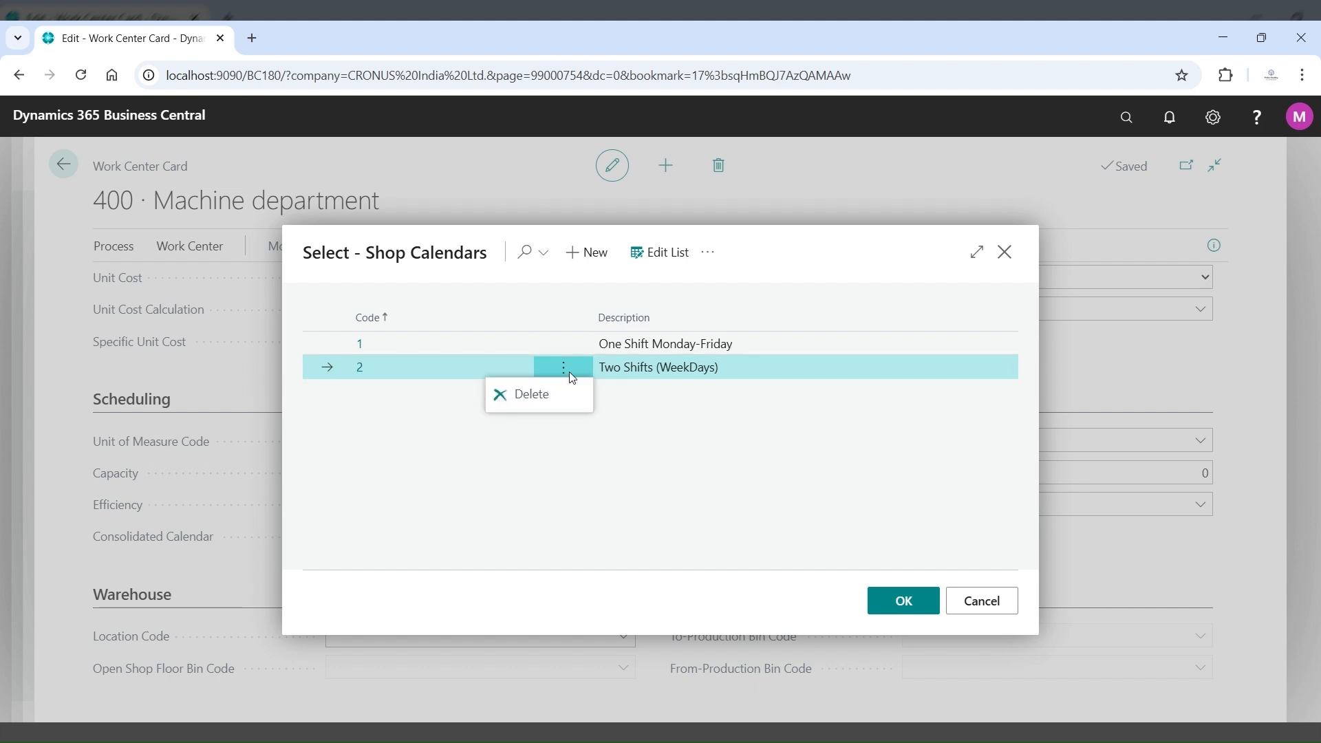
click(715, 256)
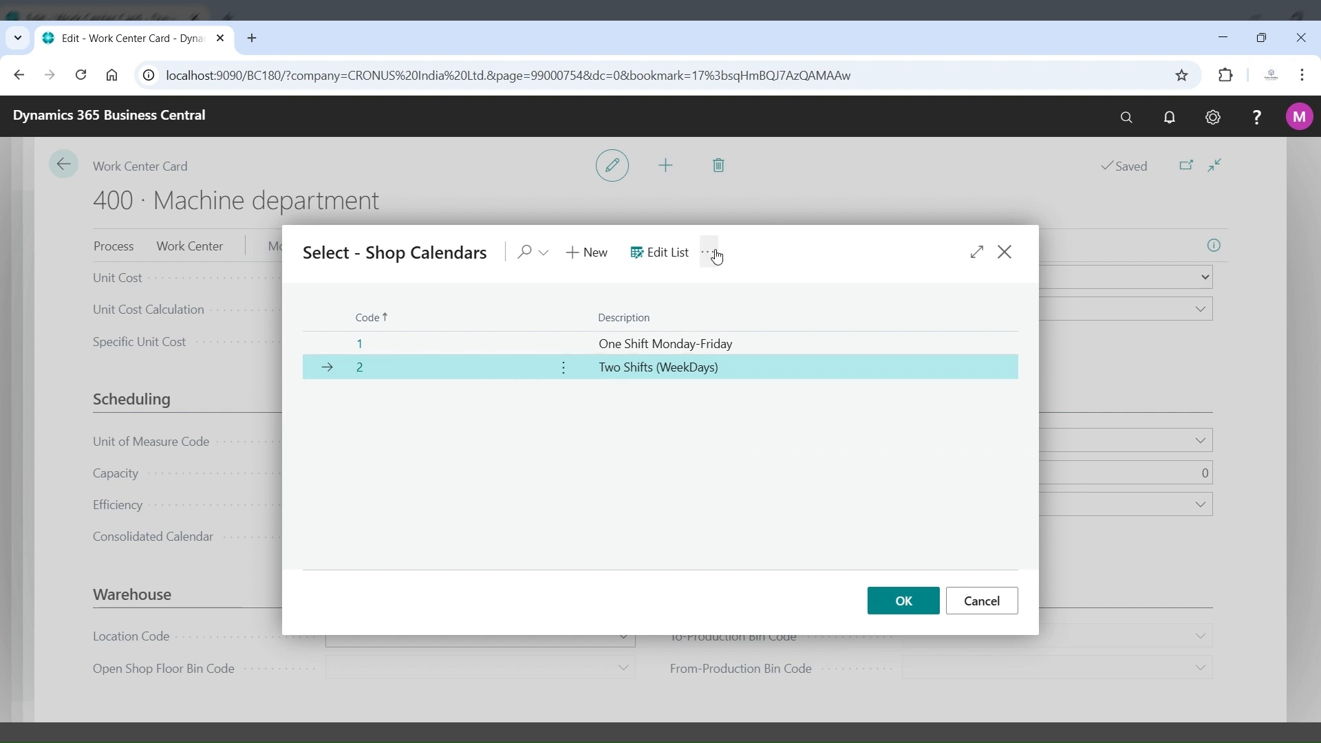
click(709, 256)
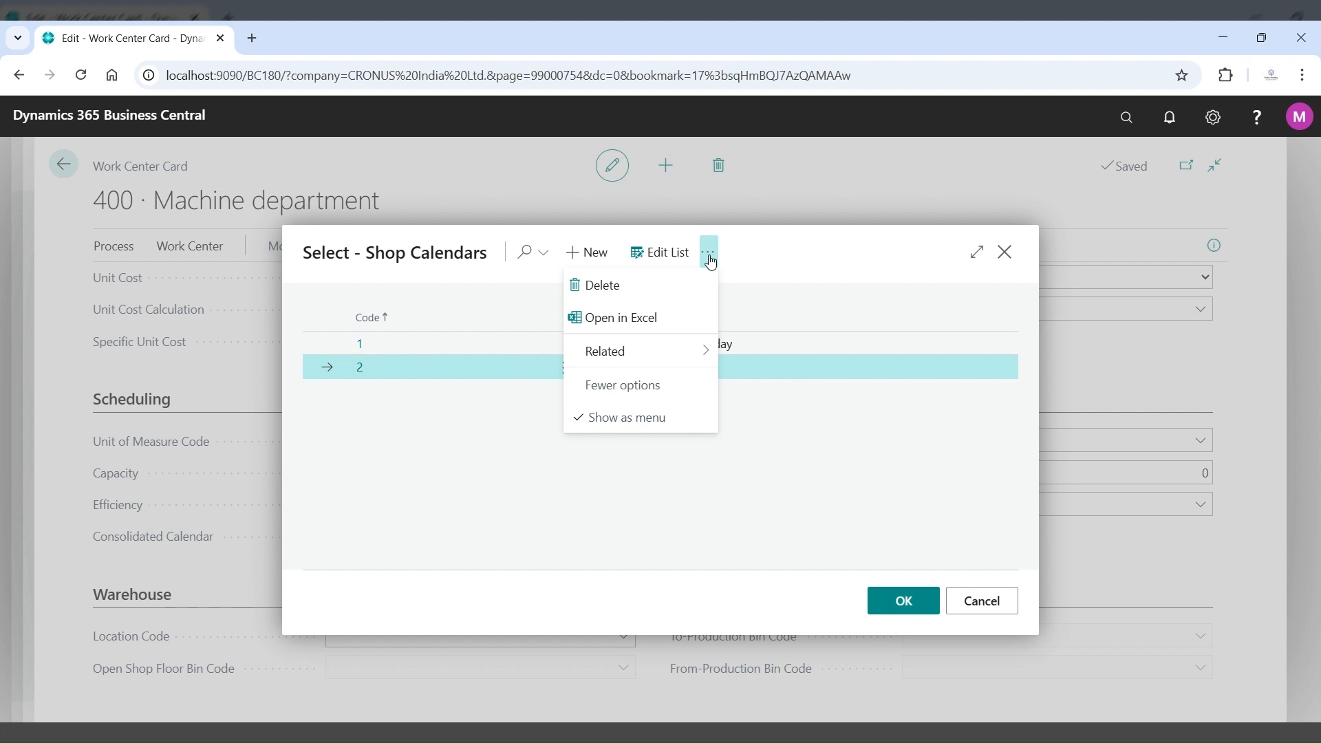
mouse_move(695, 363)
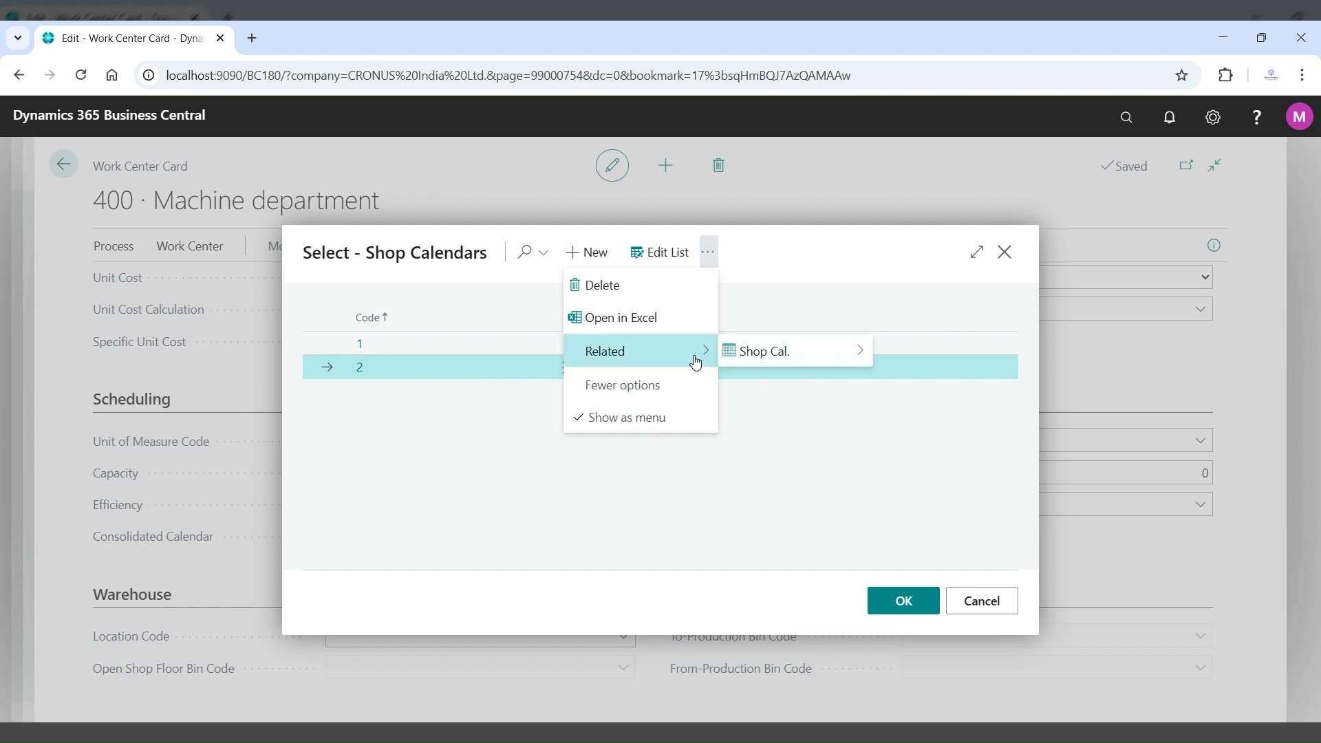
mouse_move(802, 363)
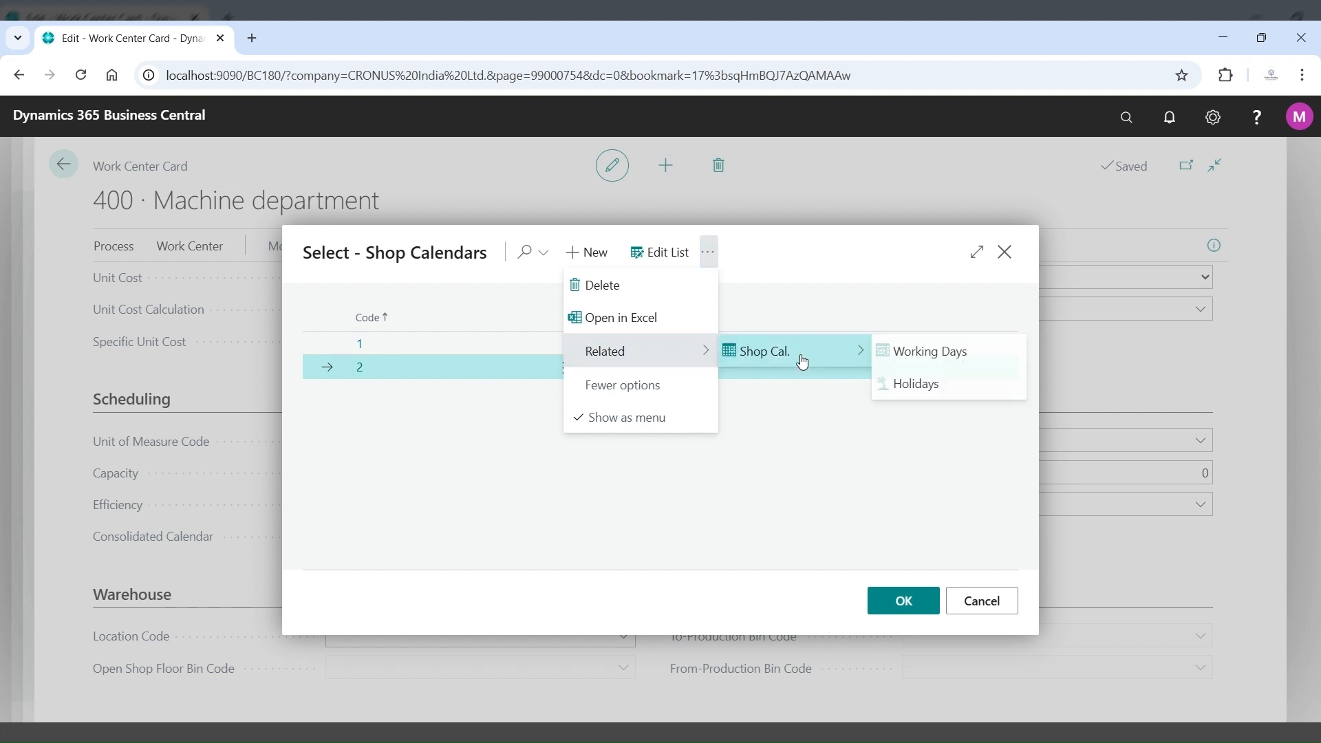
click(895, 352)
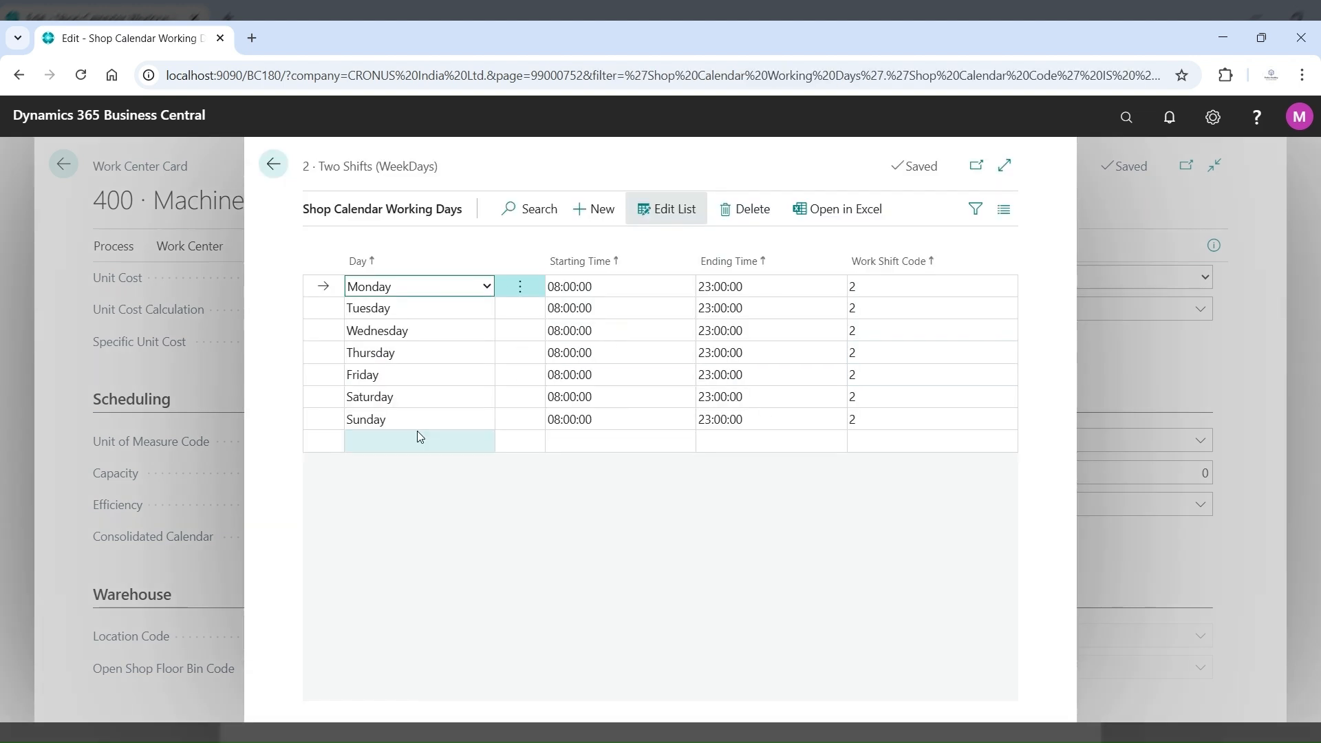
click(273, 165)
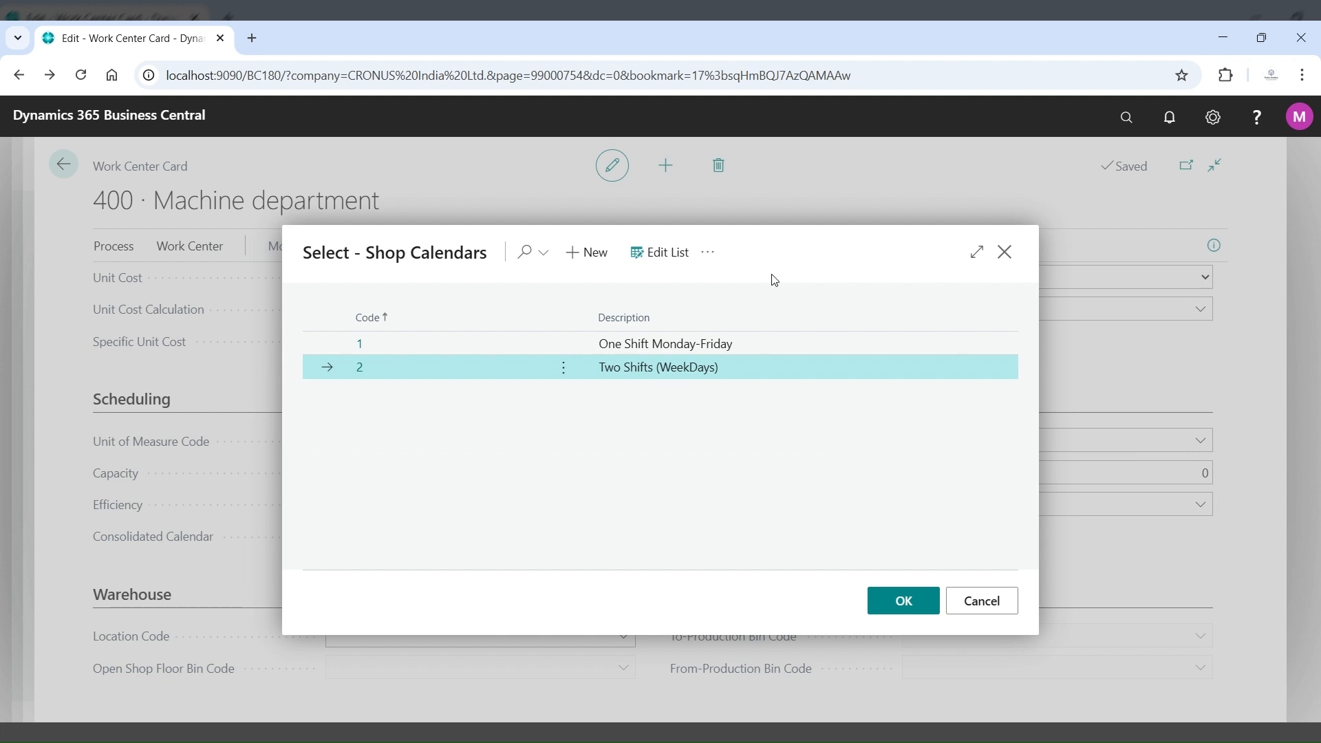
Step: Open the holidays of shop calendar 2, Two Shifts (WeekDays)
click(707, 267)
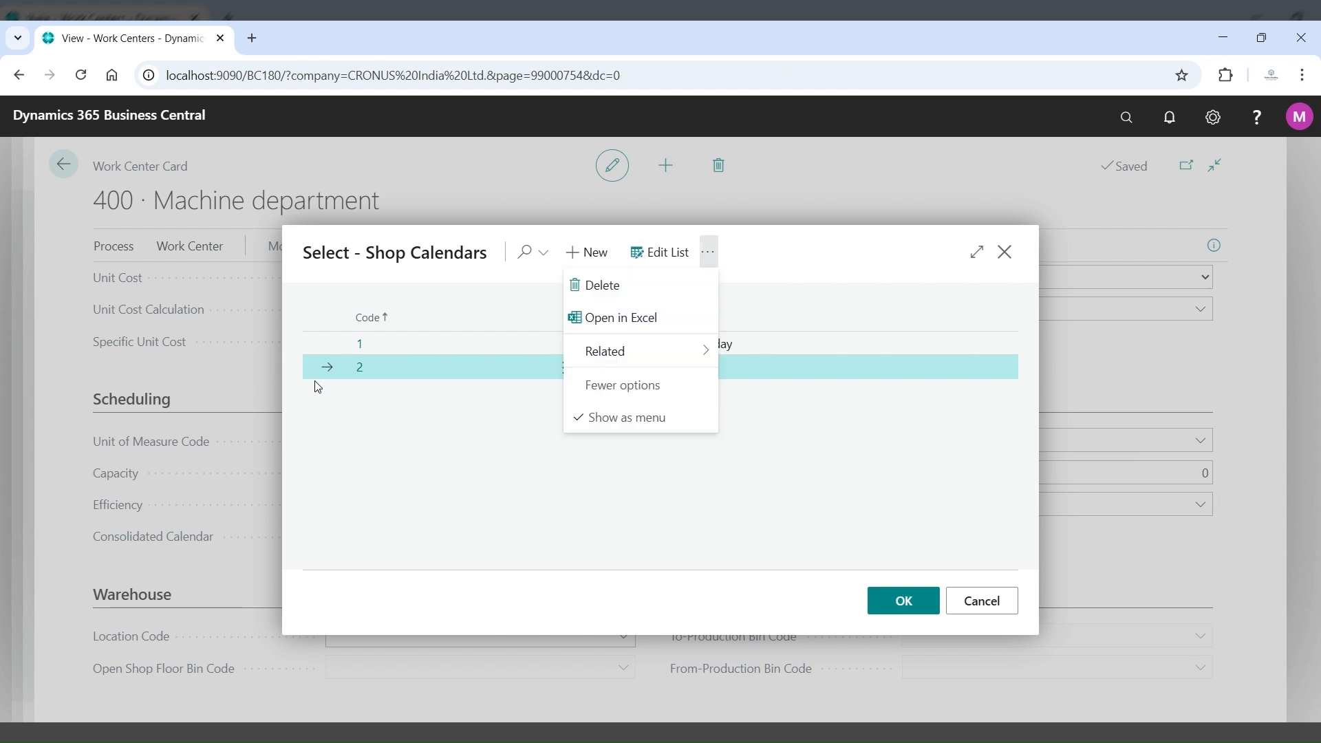
click(666, 362)
mouse_move(845, 353)
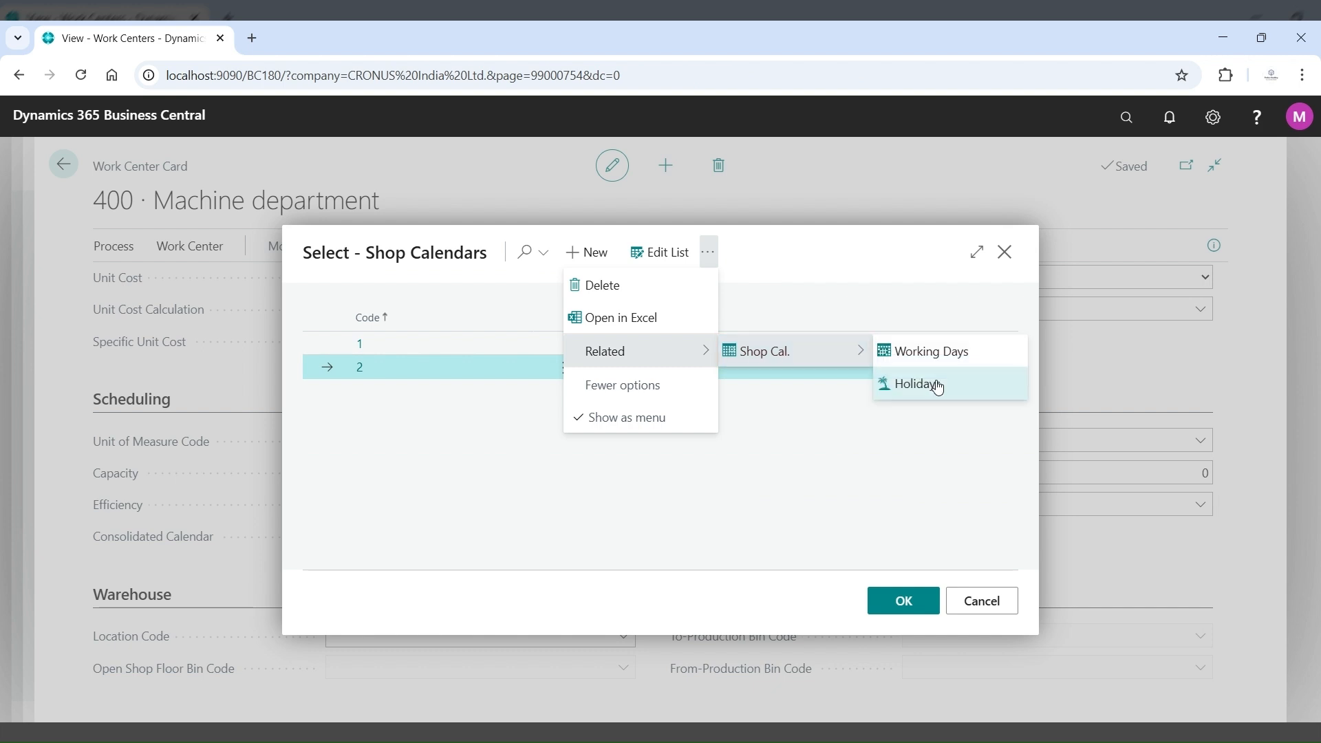
click(938, 386)
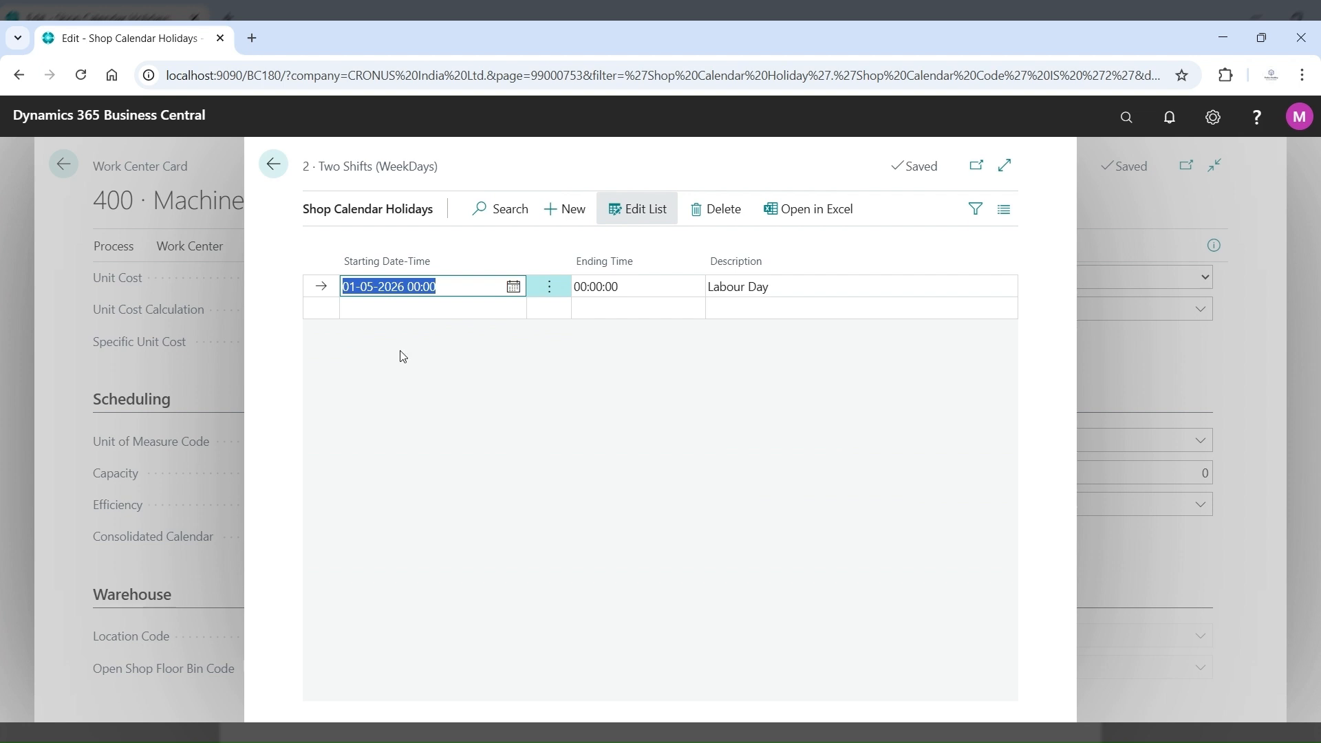
click(483, 311)
click(518, 335)
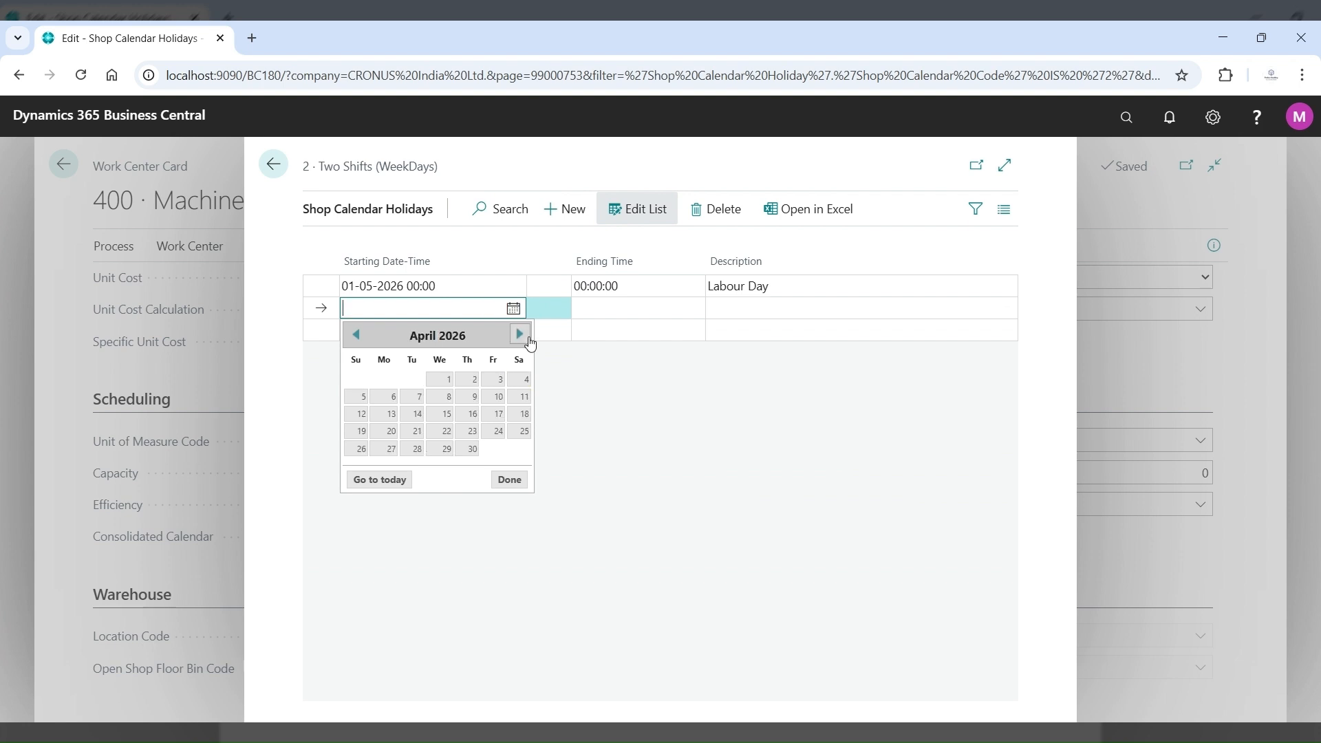
click(520, 335)
click(520, 336)
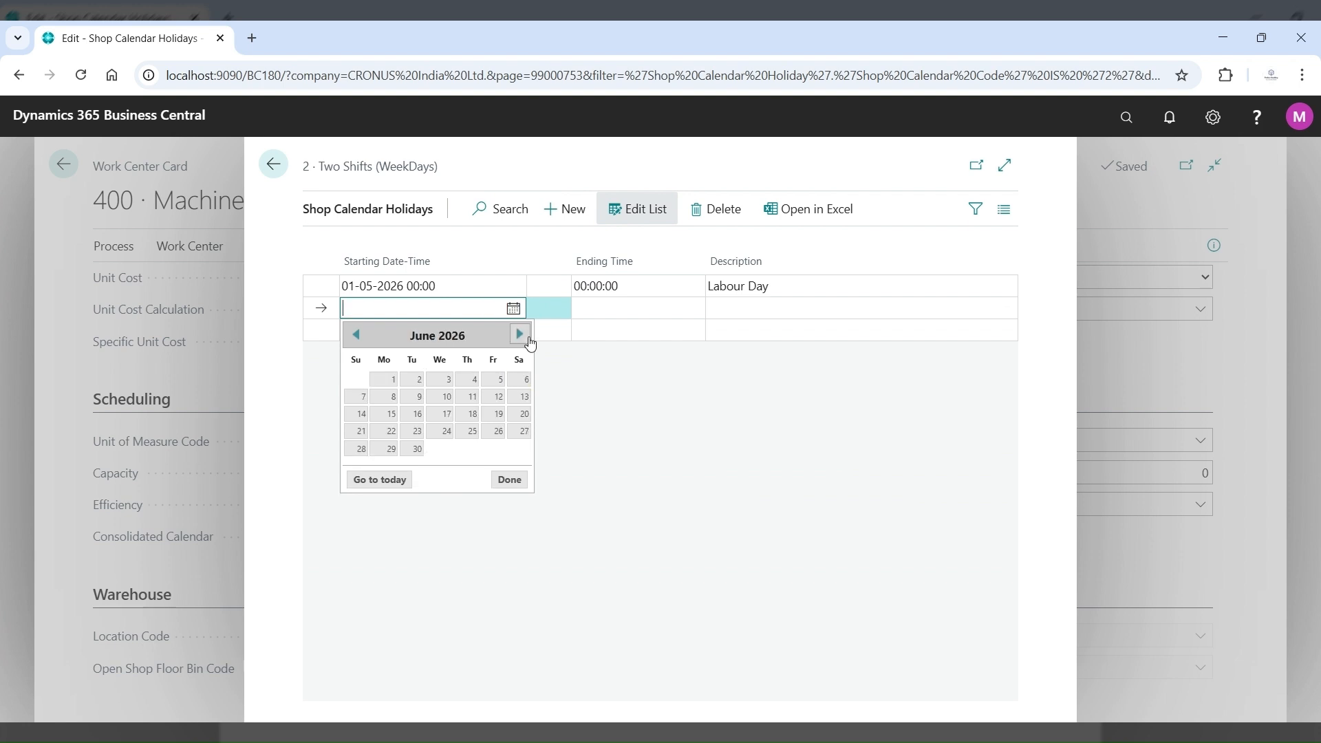
click(520, 335)
click(519, 335)
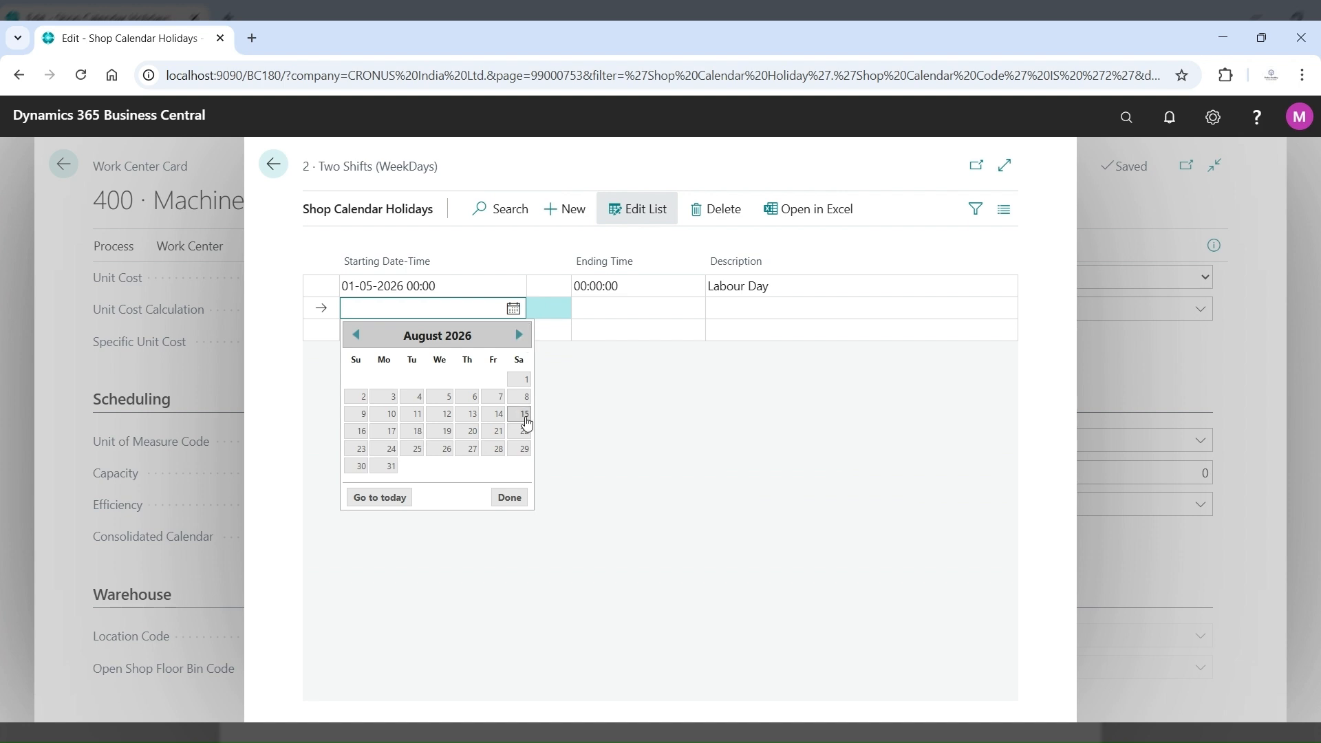
click(512, 311)
click(512, 311)
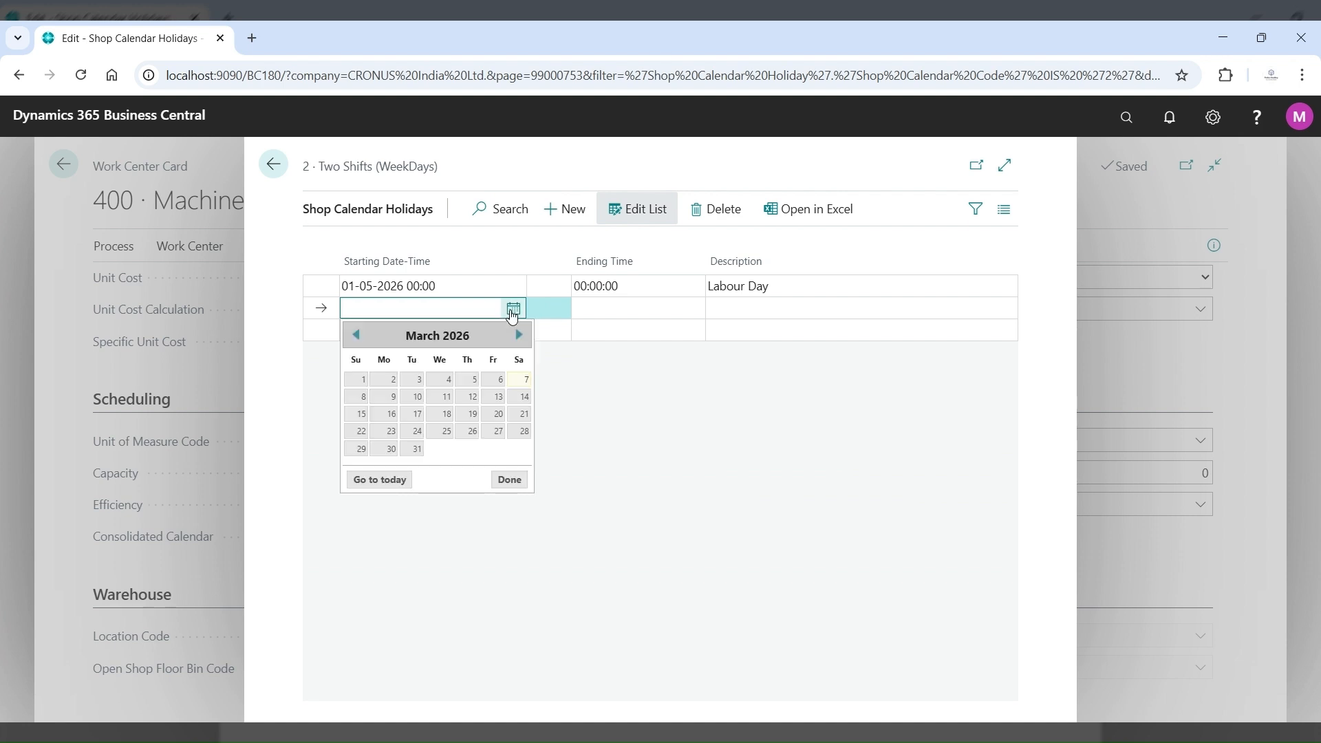
click(444, 284)
key(ctrl+c)
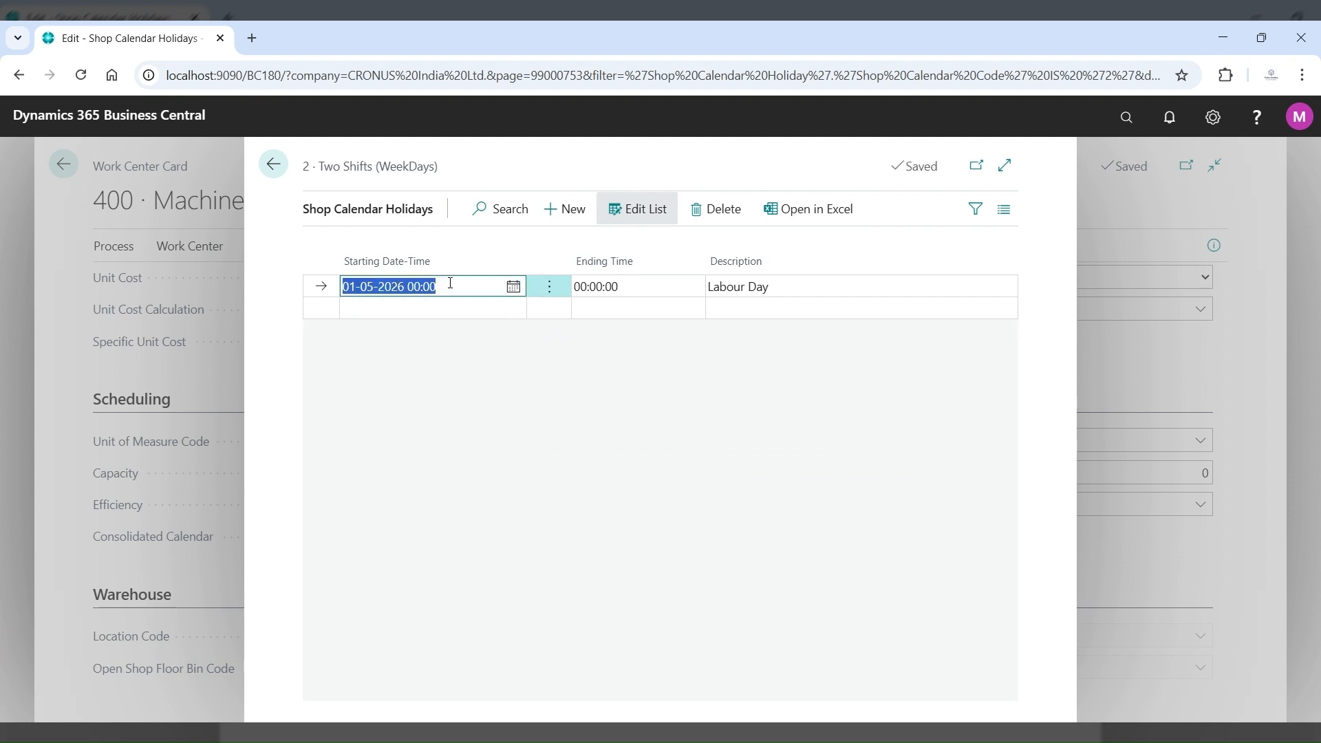
click(412, 303)
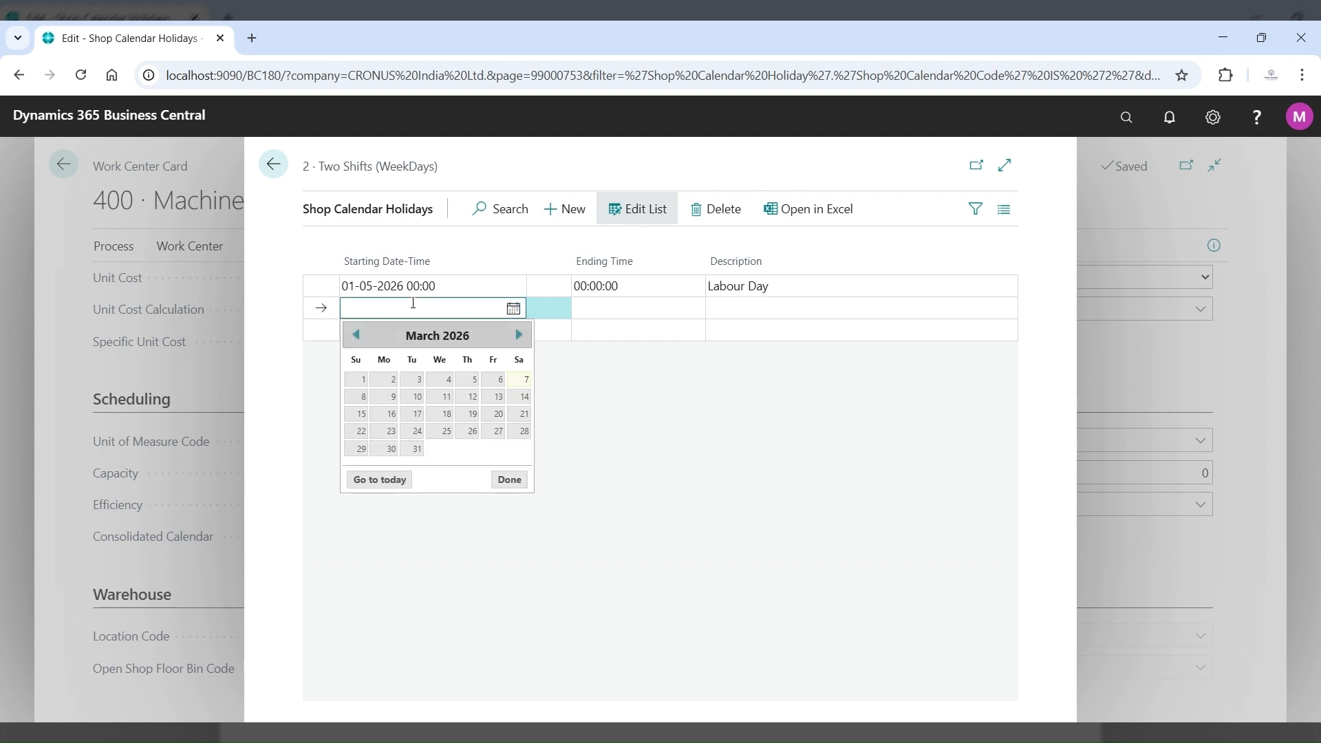
key(ctrl+v)
key(Return)
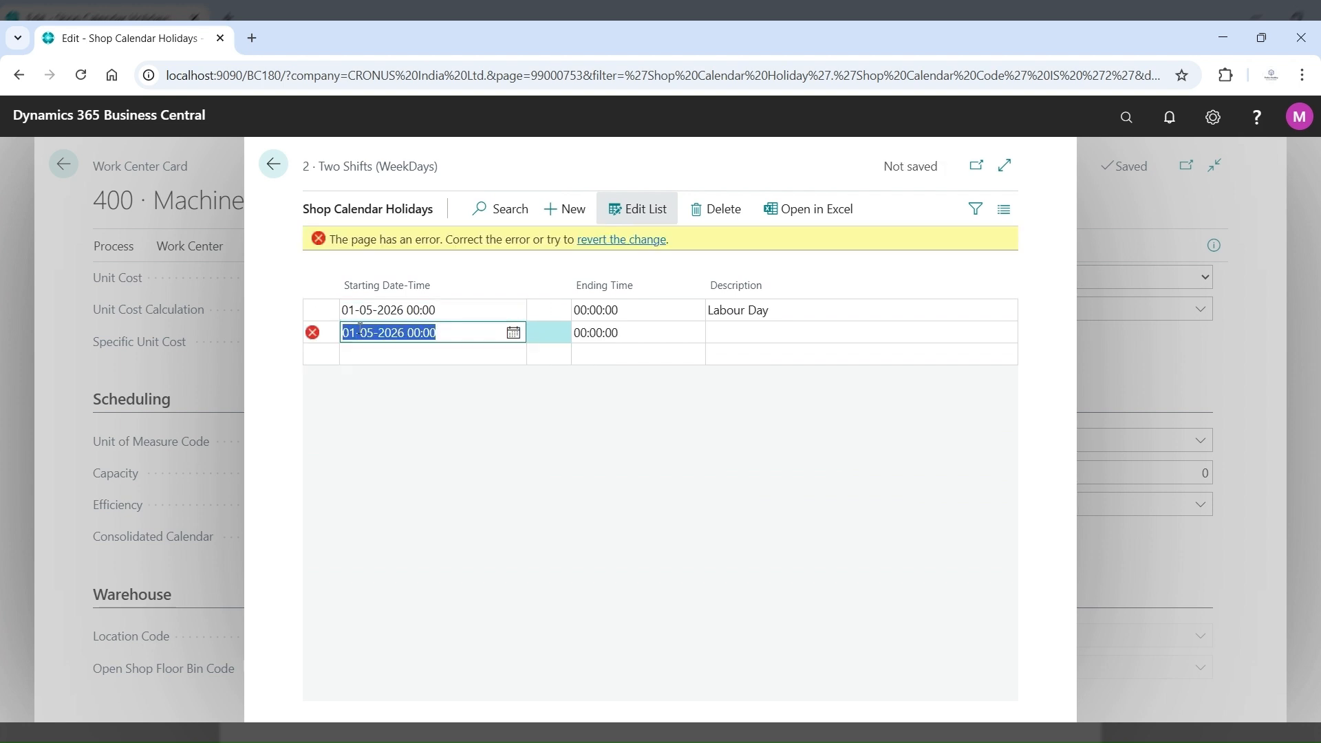
click(355, 333)
key(BackSpace)
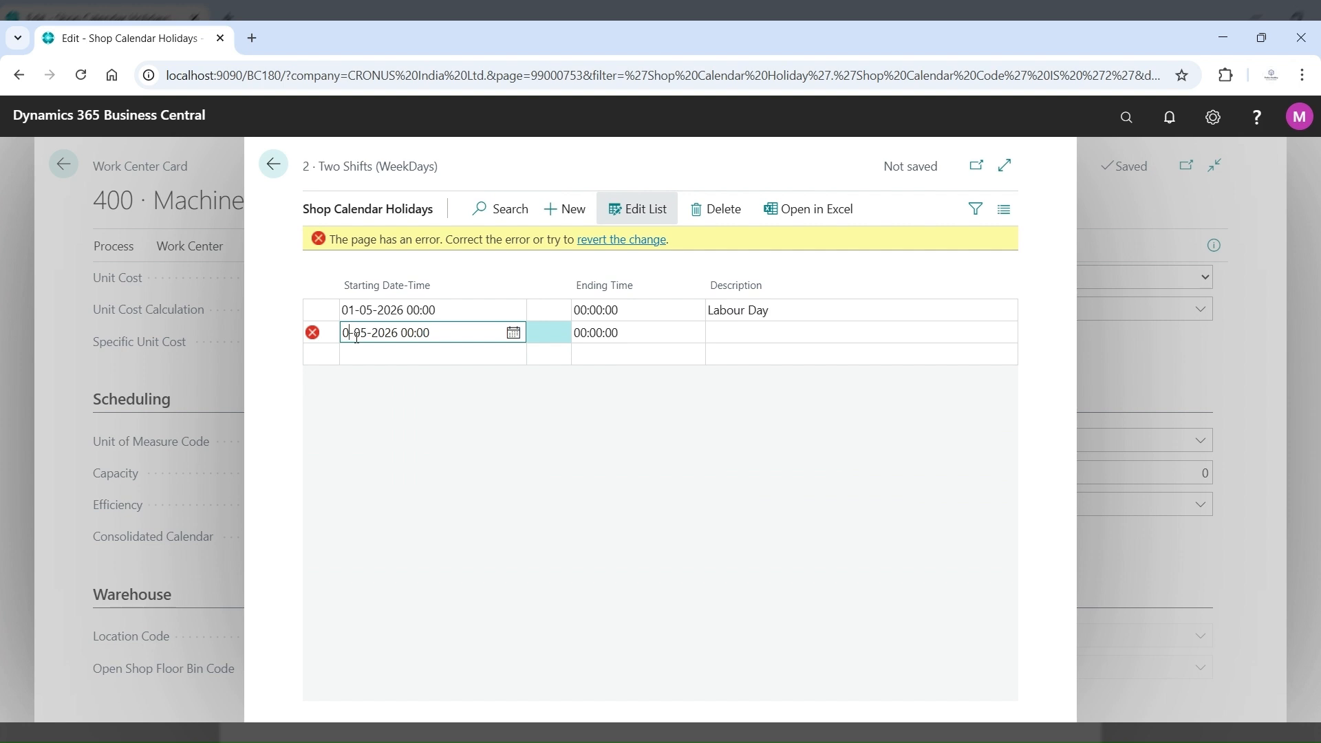
key(BackSpace)
text(15)
click(374, 333)
key(BackSpace)
text(8)
key(Tab)
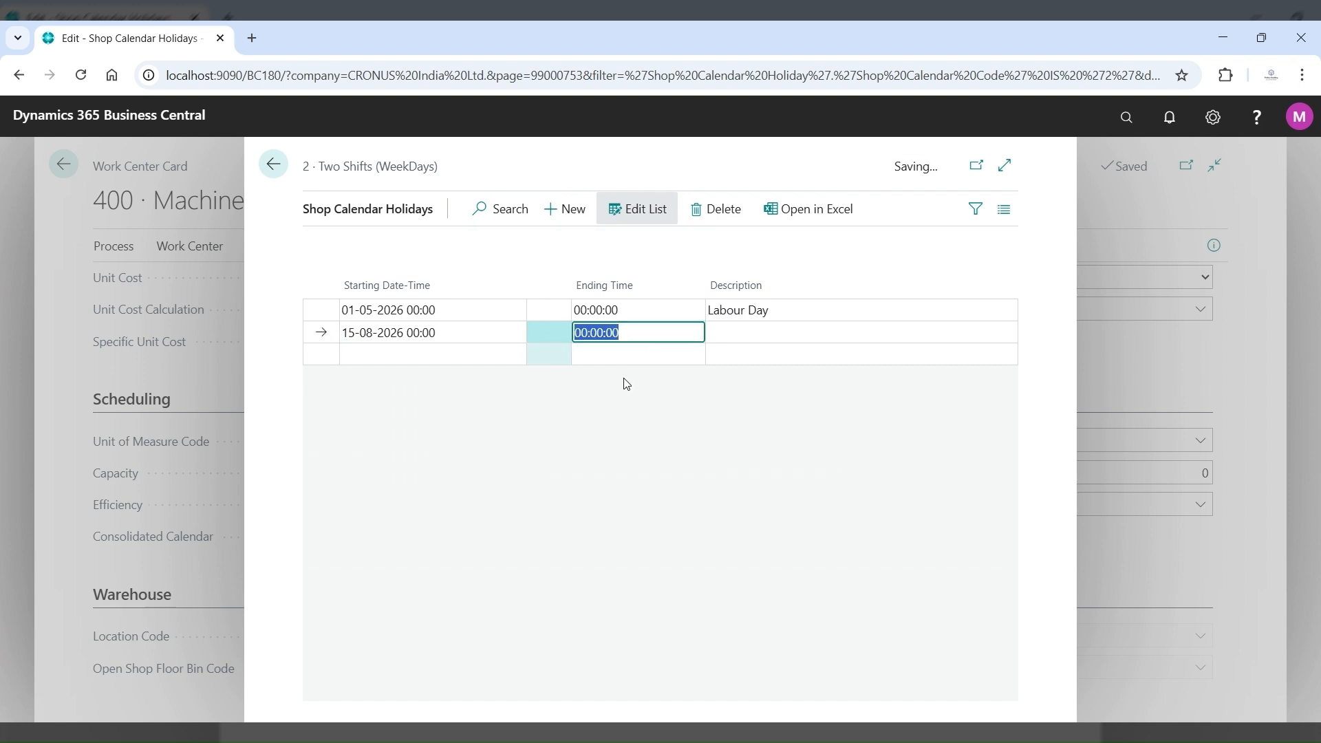
Step: Enter Independence Day as the description of the 15-08-2026 holiday
click(751, 305)
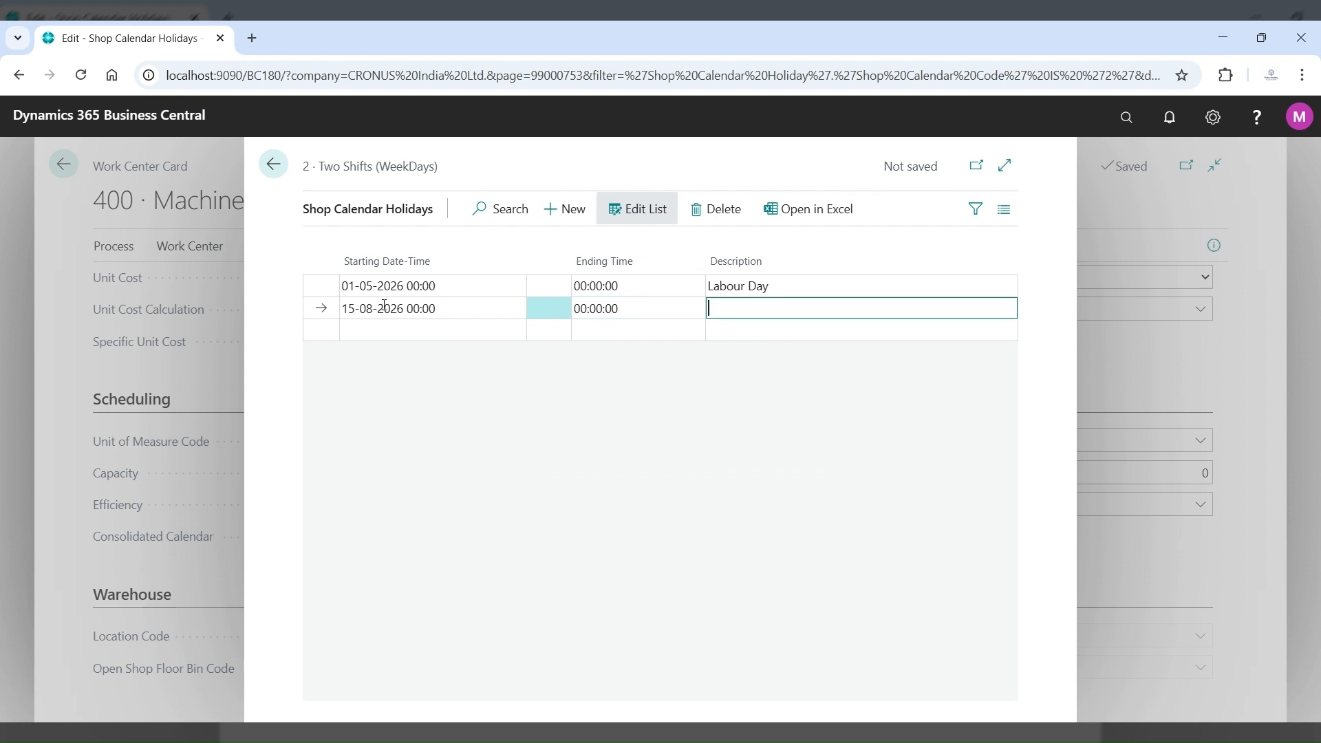
text(Independence Day)
click(731, 474)
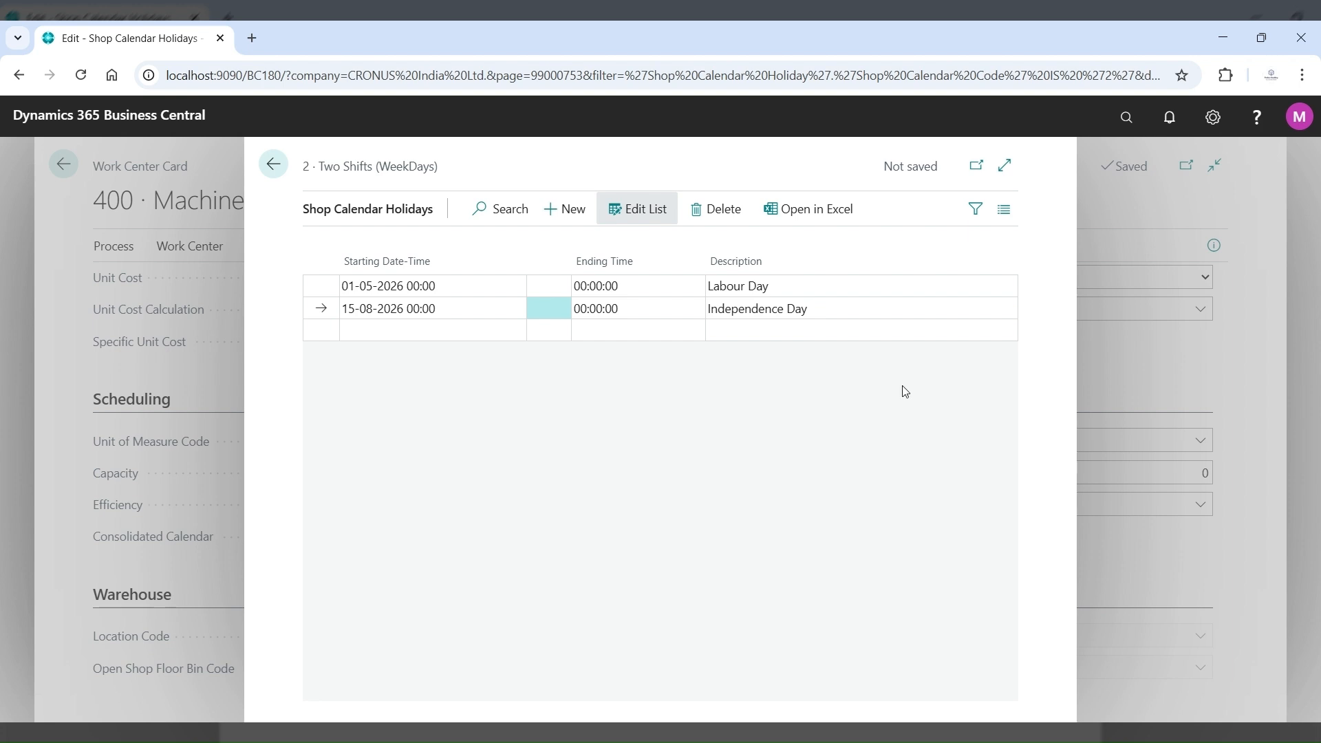
Step: Close the holiday list and reopen the holidays of shop calendar 2, Two Shifts (WeekDays), to review the saved entries
click(273, 166)
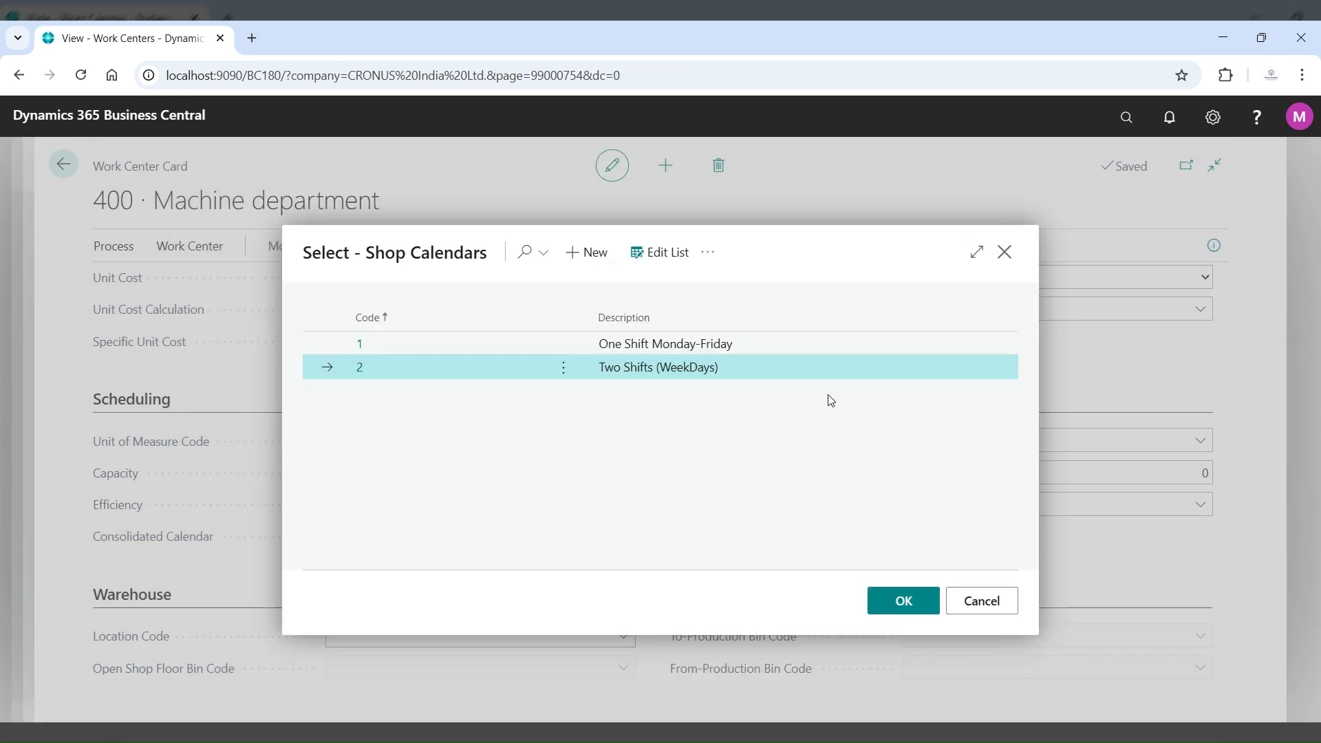
click(718, 257)
mouse_move(702, 355)
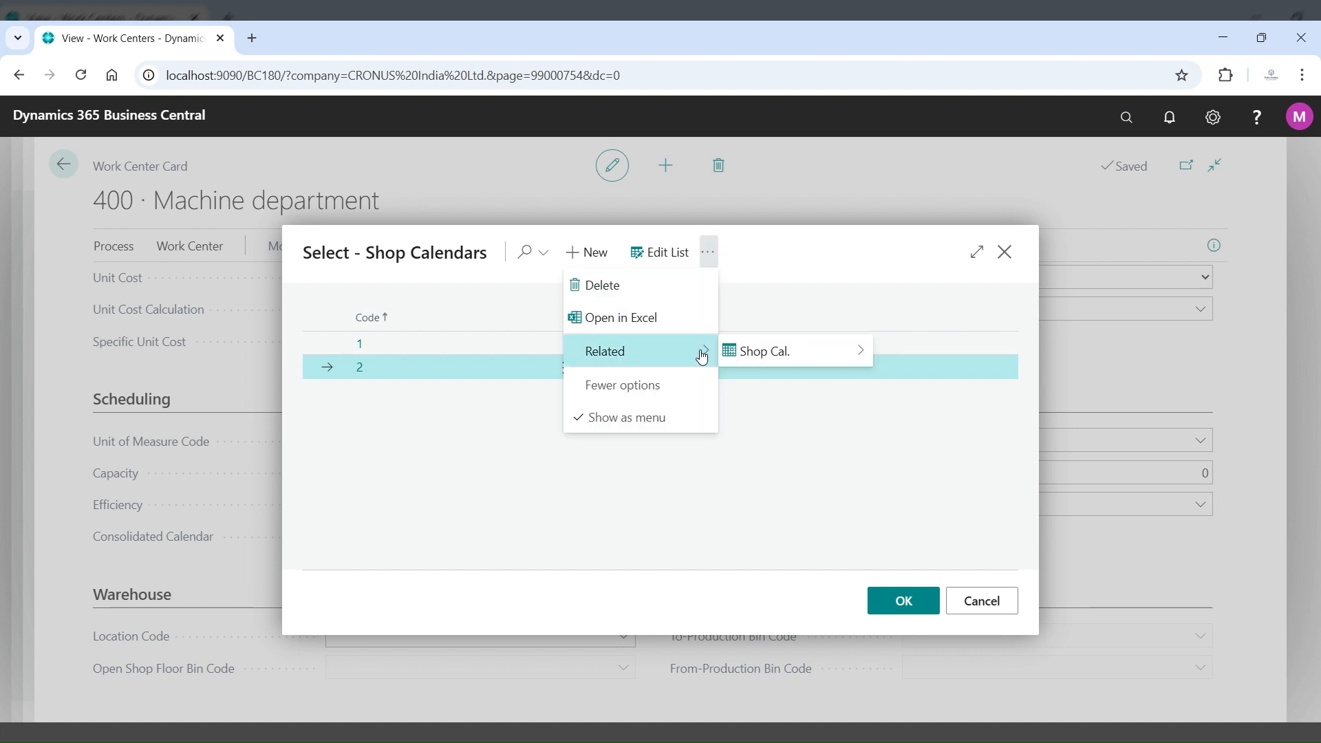
mouse_move(791, 352)
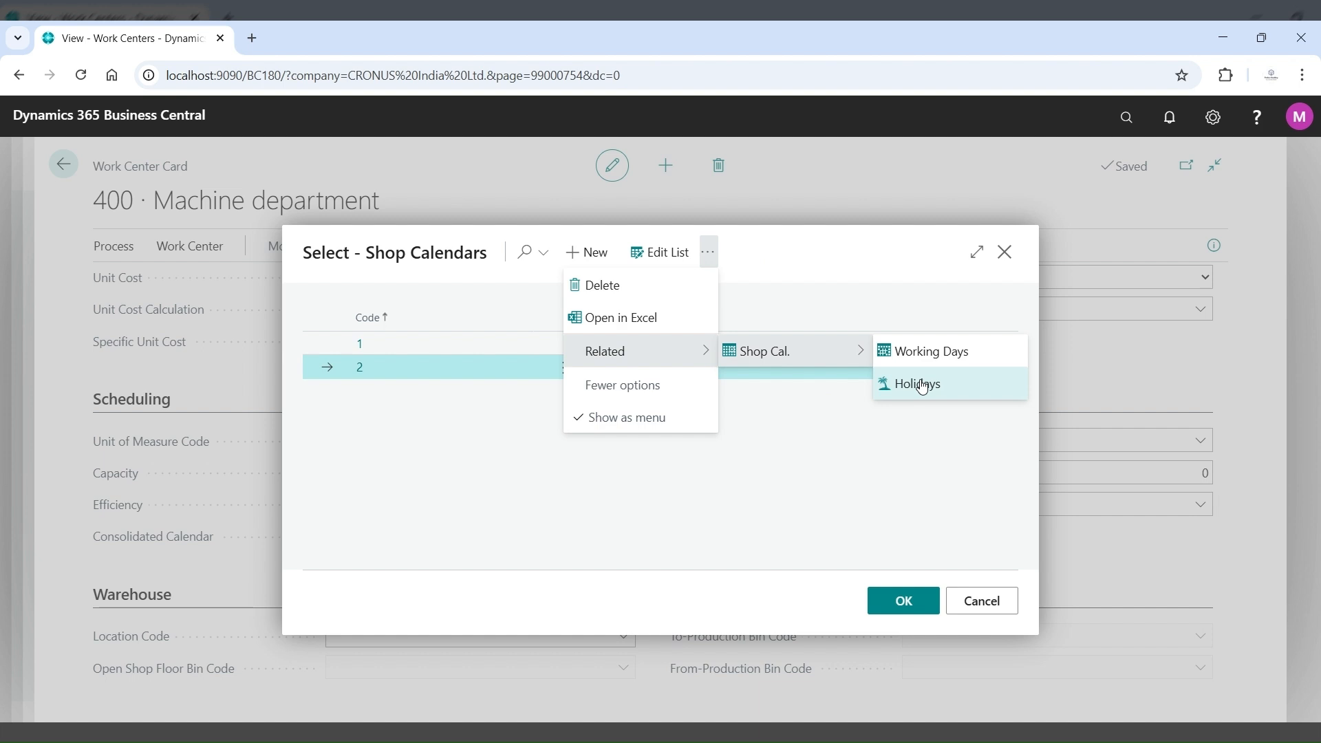
click(918, 383)
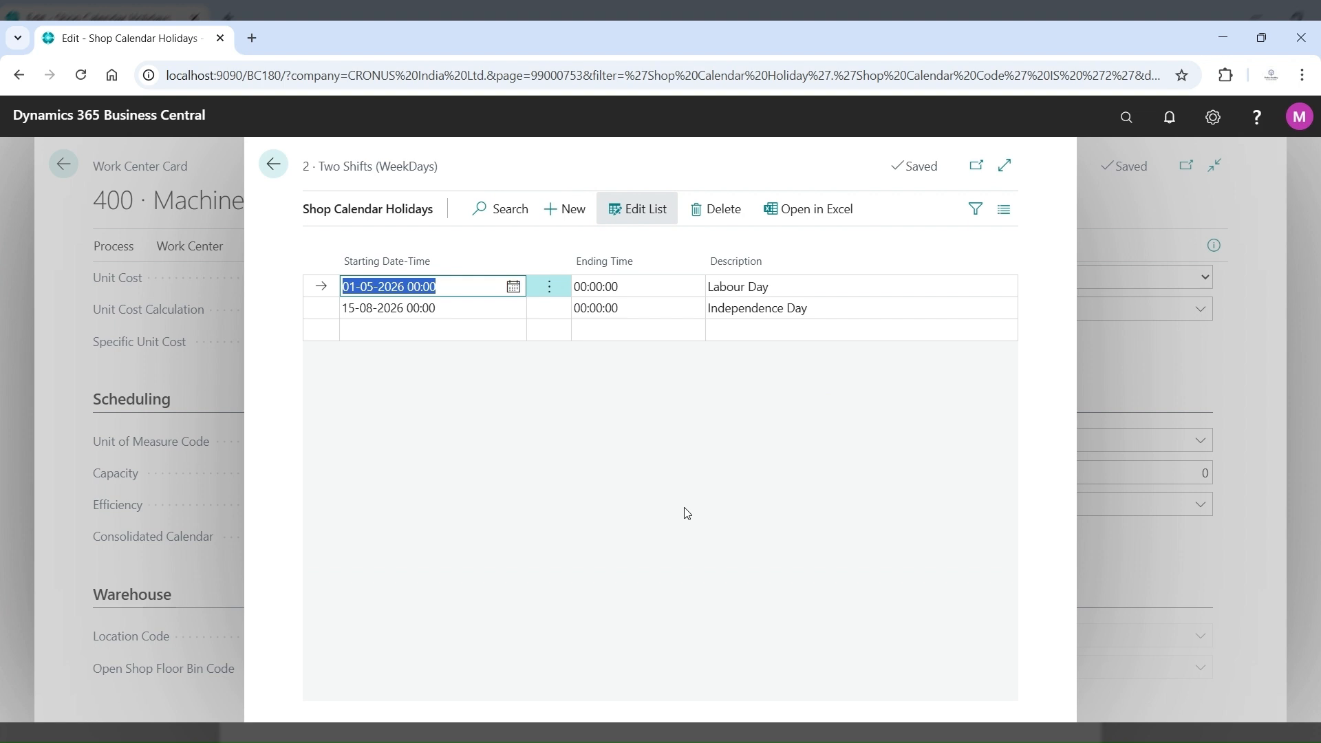
Step: Check the Independence Day holiday's starting date in the date picker and close the picker without changing the date
click(500, 308)
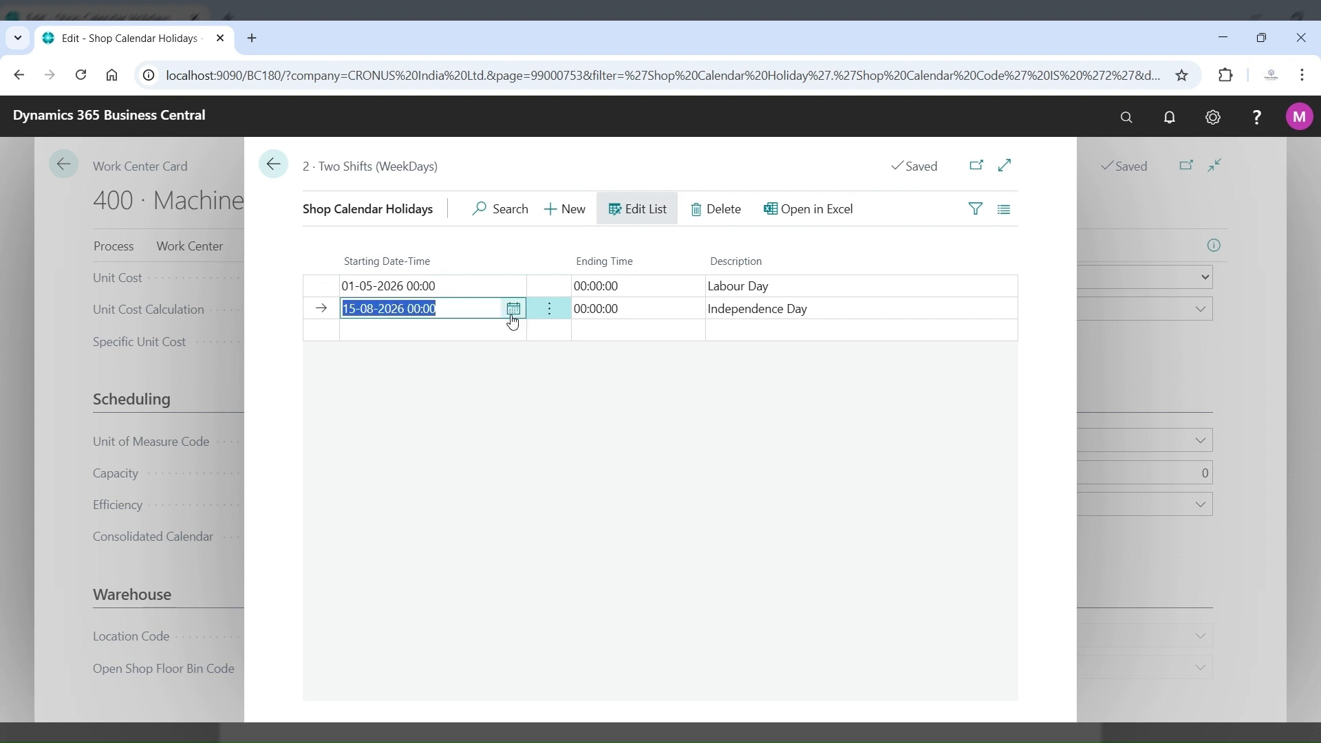
click(512, 309)
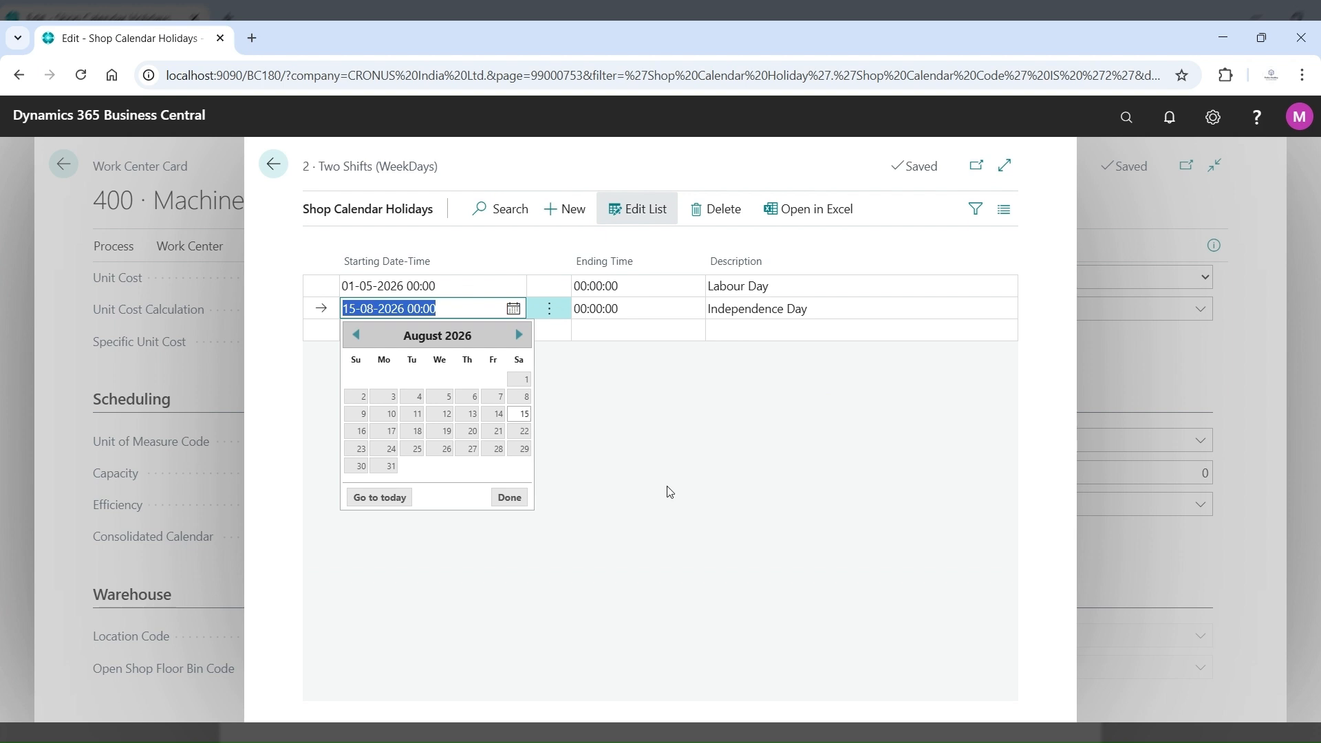
click(524, 501)
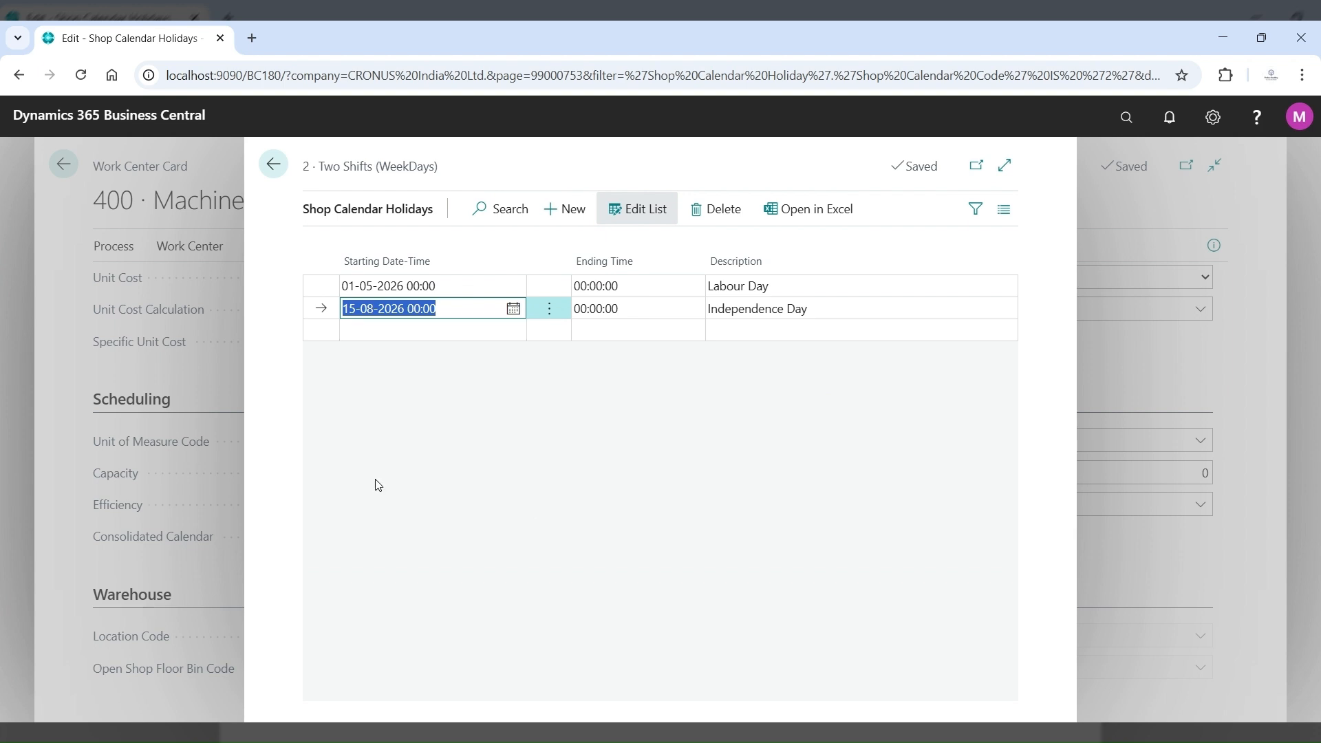
Step: Leave the holidays, cancel the shop calendar selection, and return to the General section of the Machine department work center card
click(268, 171)
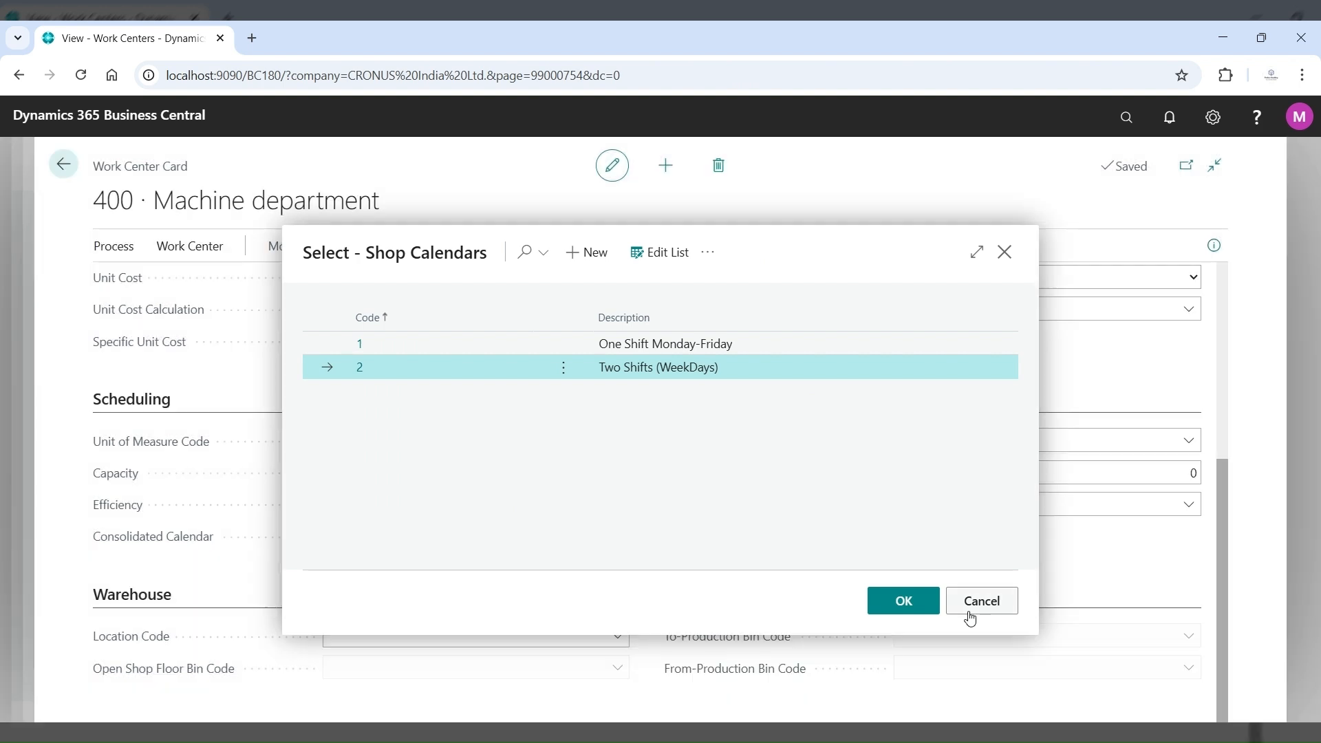
click(966, 621)
click(1237, 617)
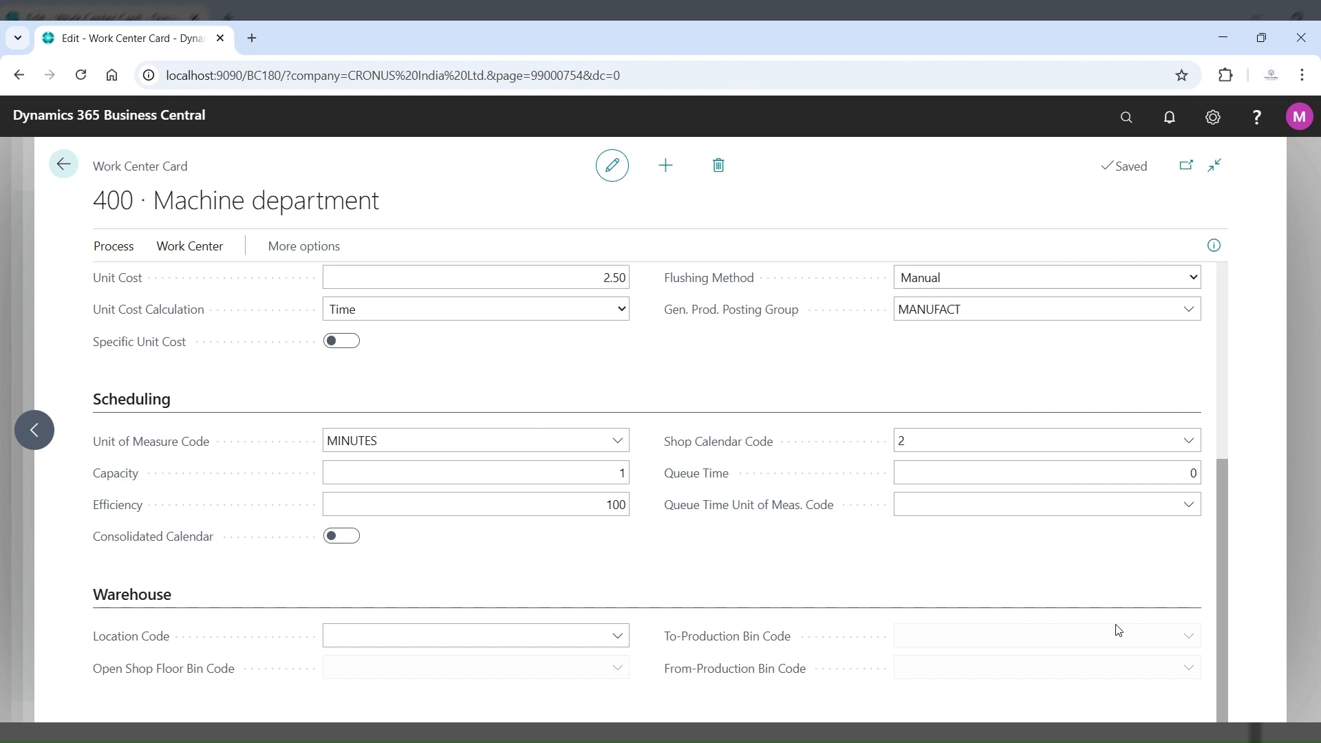
drag(1223, 650, 1221, 365)
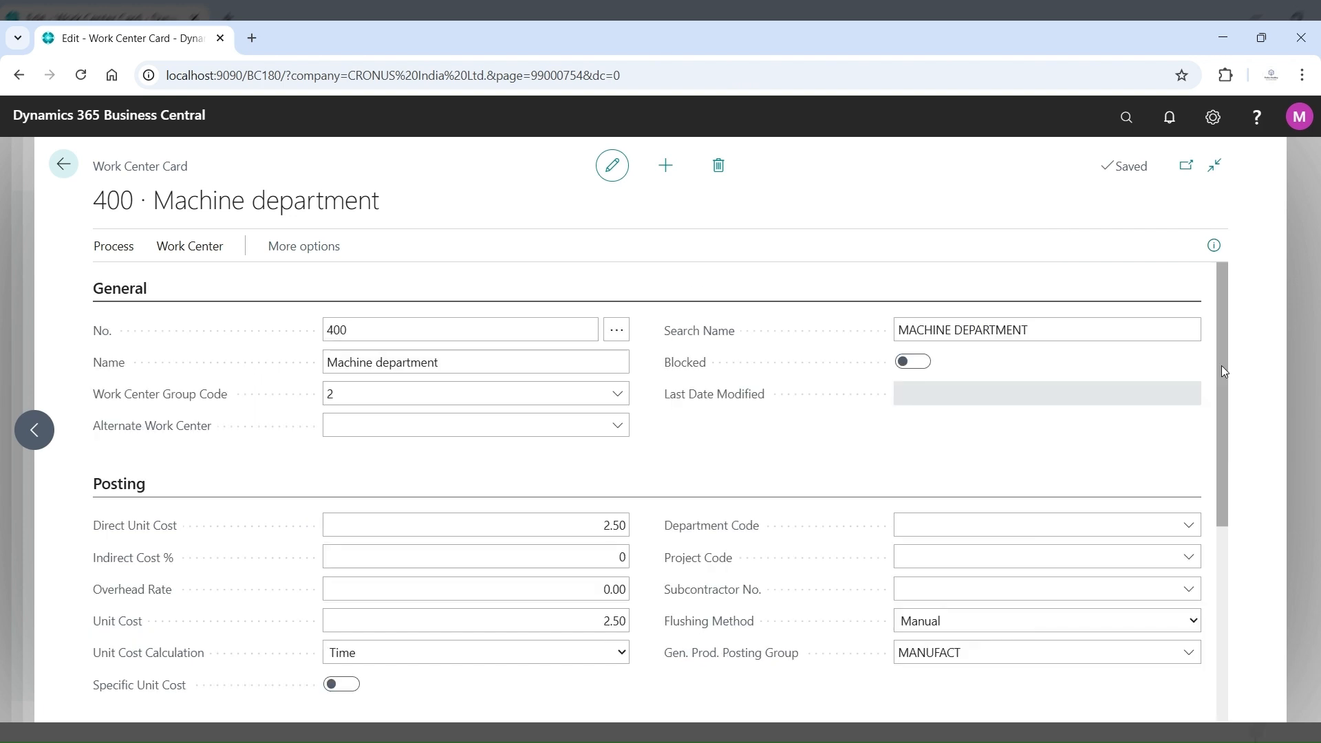